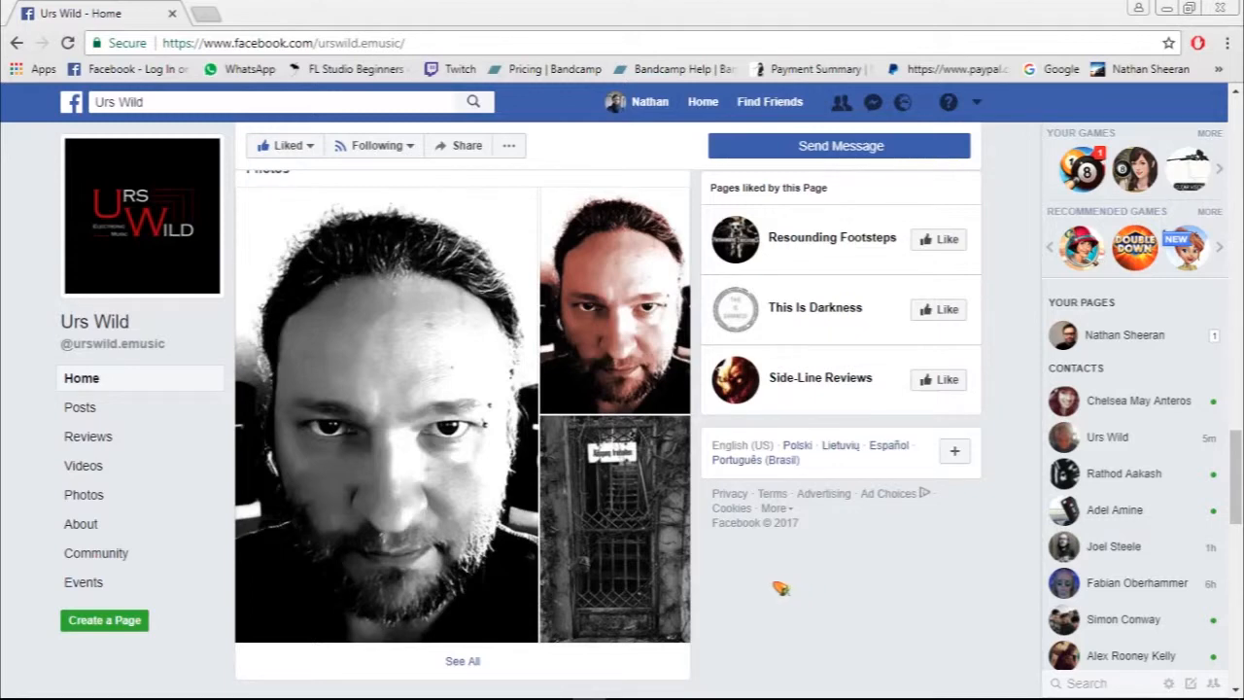
Look over the electronic music artist's Facebook page and open the Bandcamp link in the "Cosmic Ink" EP post.
scroll(781, 588, down, 10)
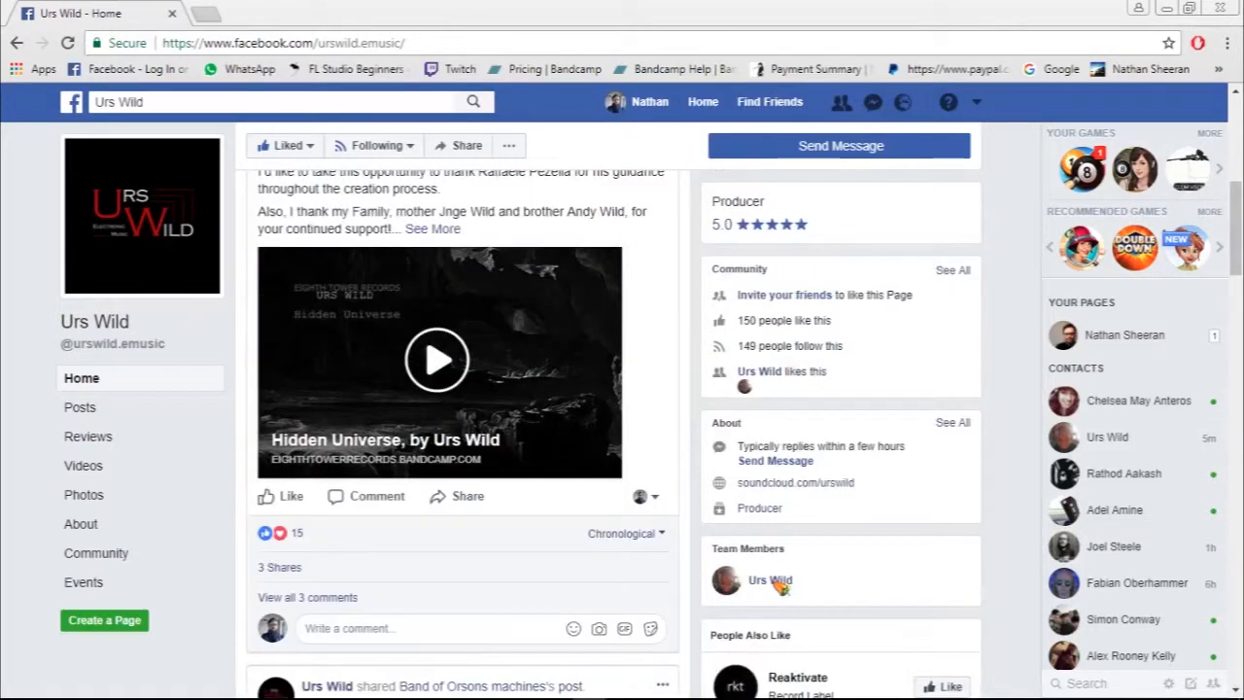
scroll(783, 583, up, 4)
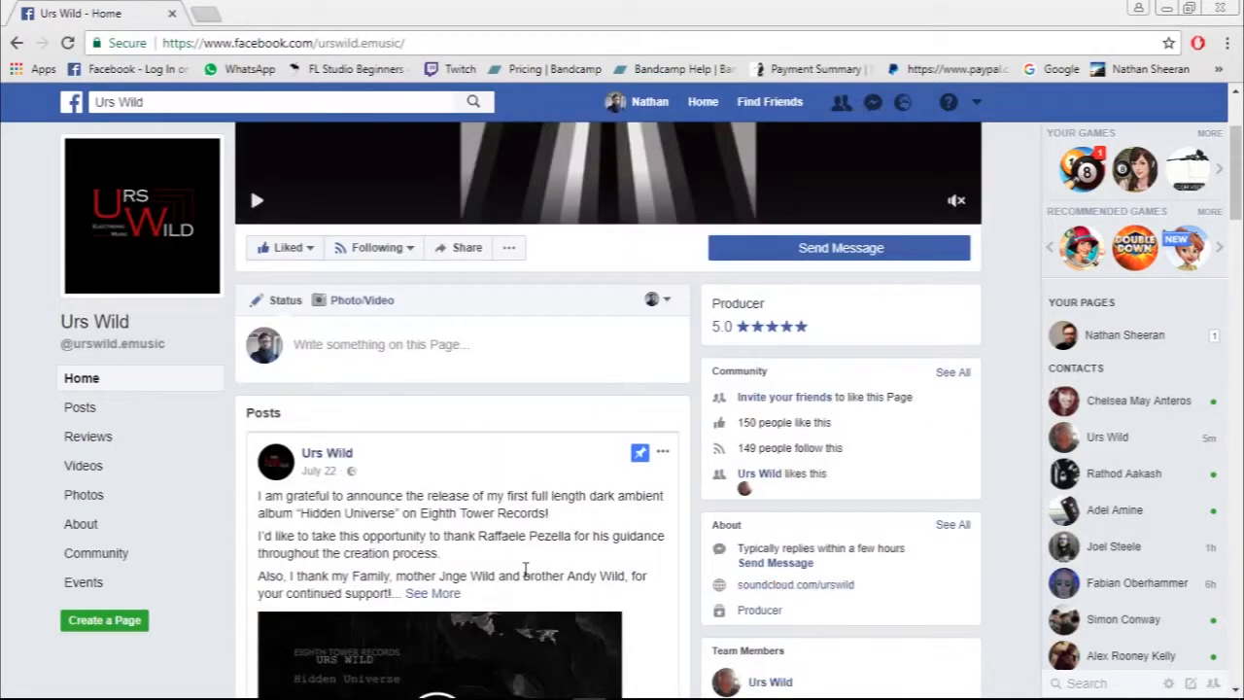
scroll(526, 569, up, 2)
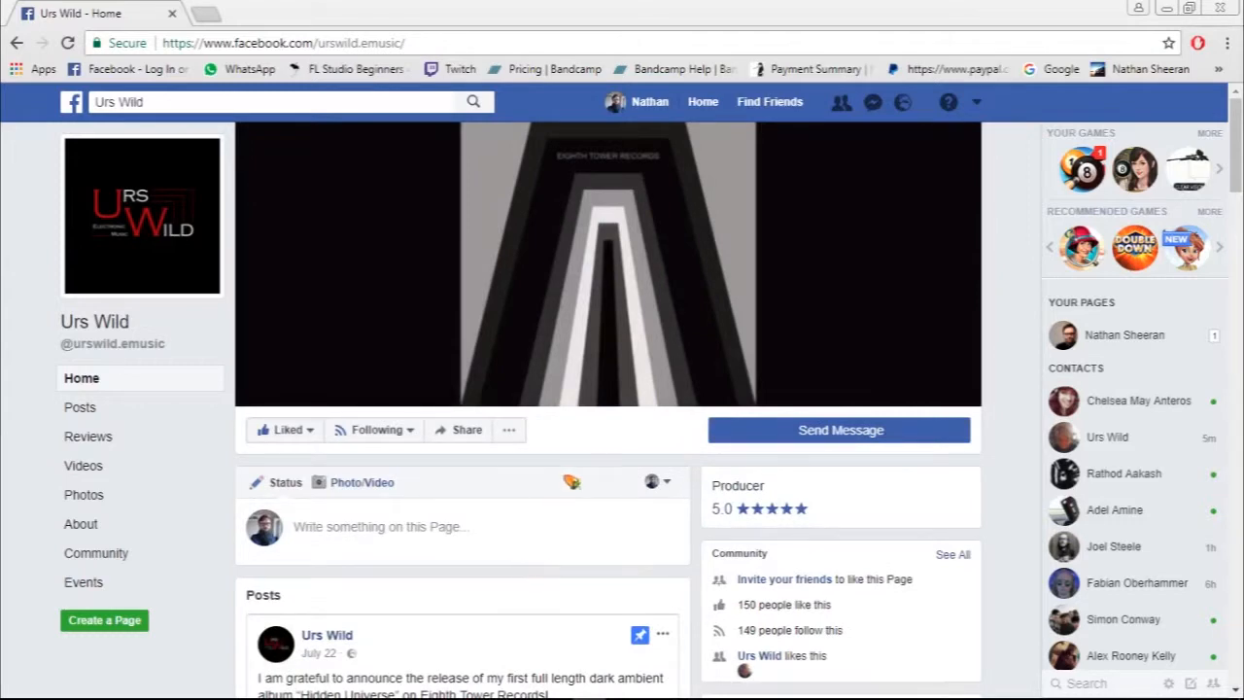
scroll(559, 481, down, 10)
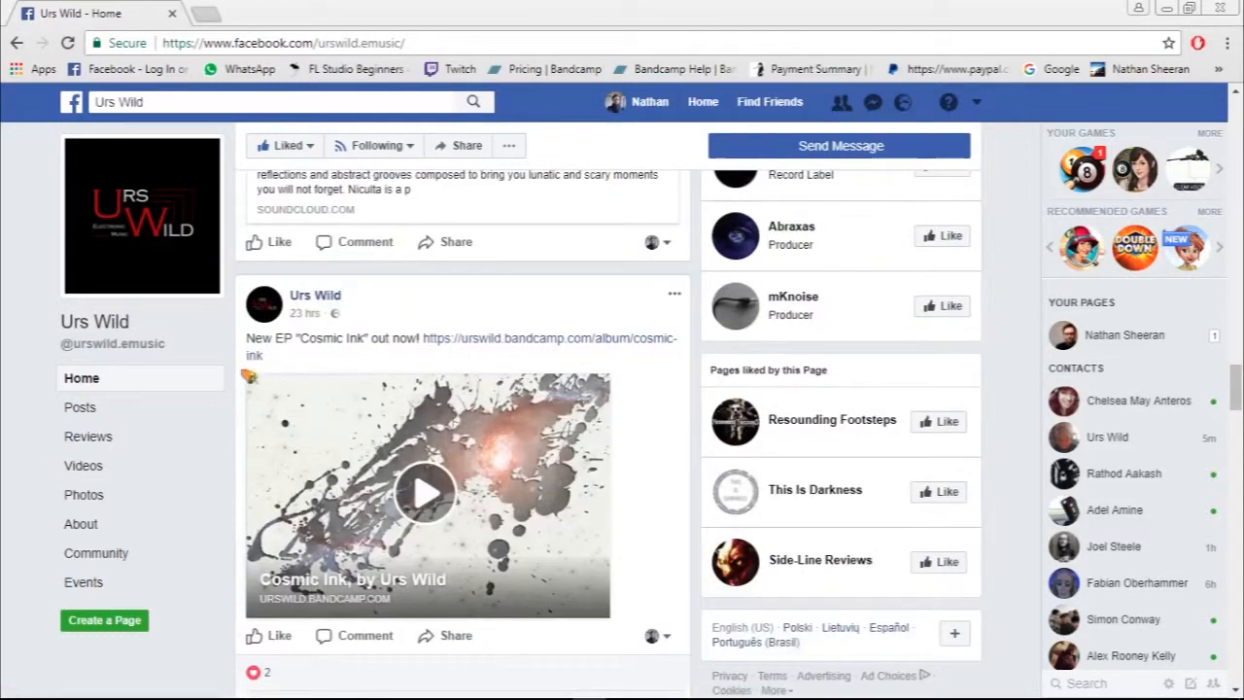
click(525, 336)
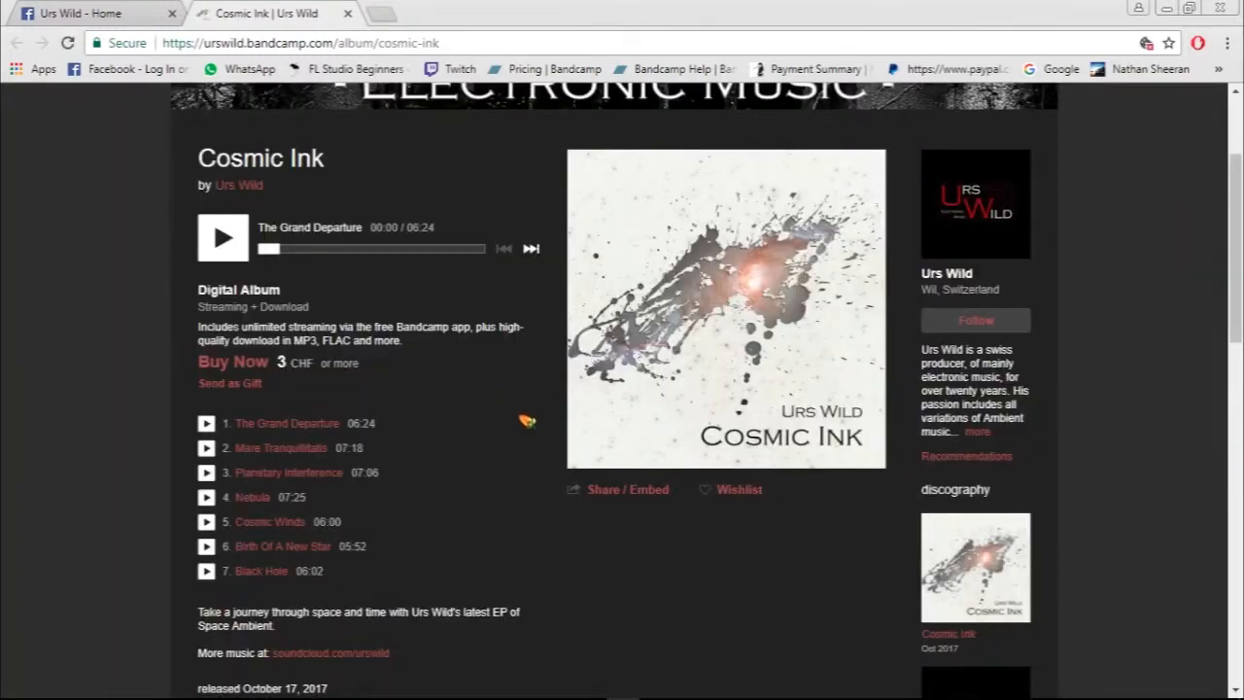
Review the "Cosmic Ink" and "Ambient 2017" album pages on Bandcamp, and return to the artist's Facebook page.
scroll(601, 568, down, 4)
scroll(600, 568, up, 4)
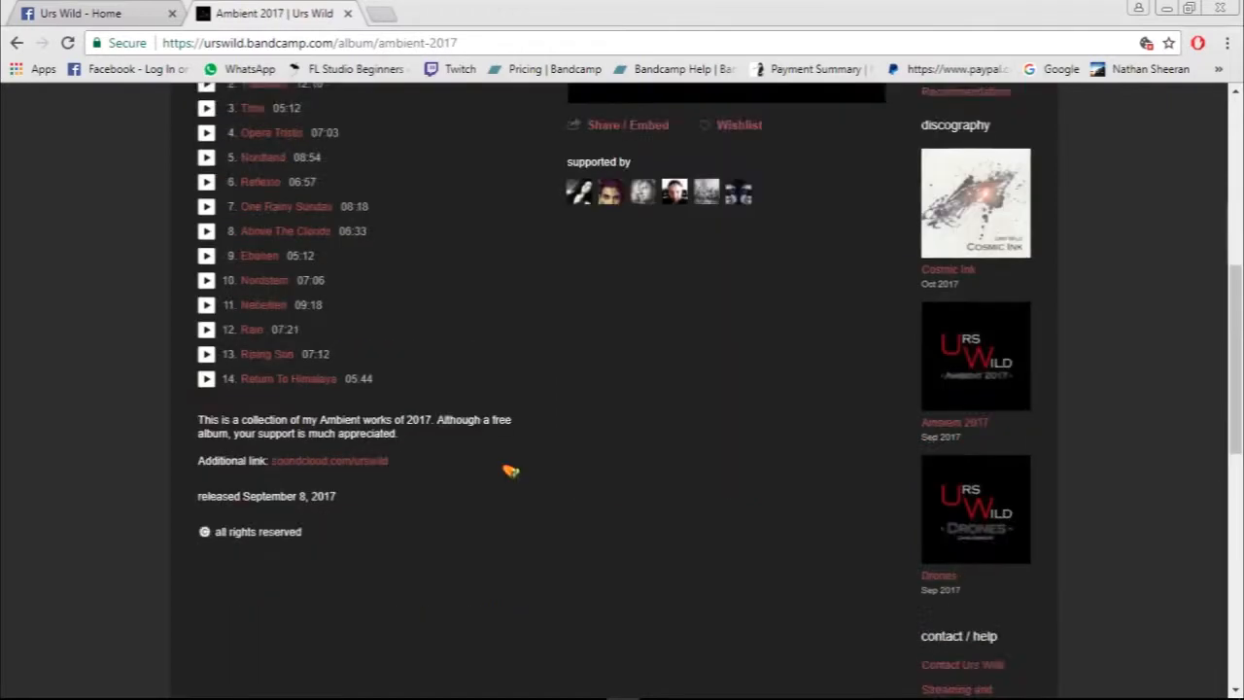
scroll(509, 472, up, 8)
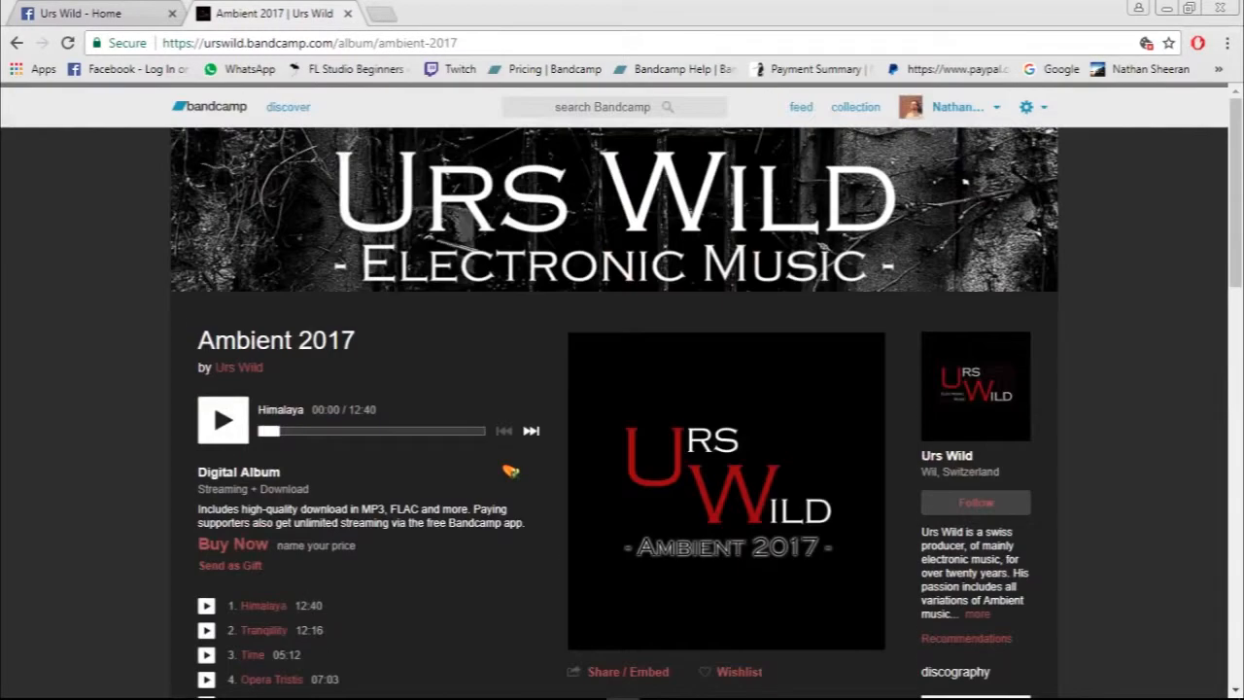
middle_click(262, 13)
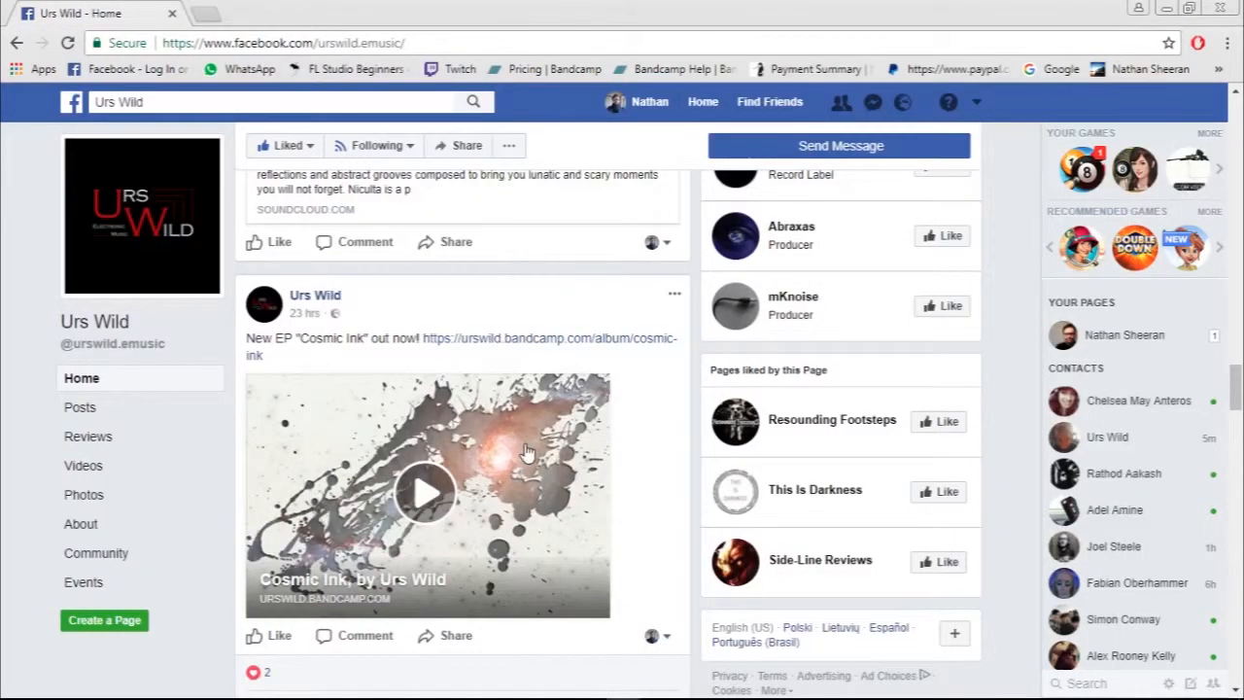
scroll(527, 453, down, 2)
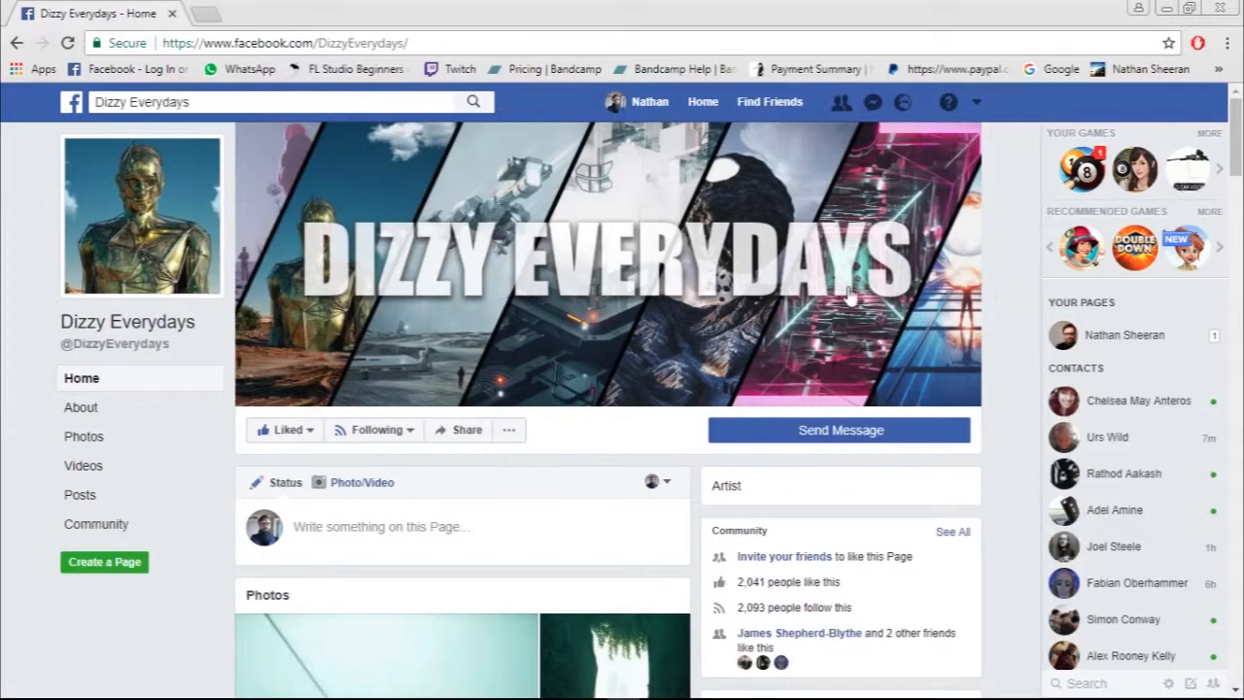
Look over the posts on the Dizzy Everydays Facebook page and open its photo collection.
scroll(1001, 330, down, 2)
scroll(1002, 330, down, 10)
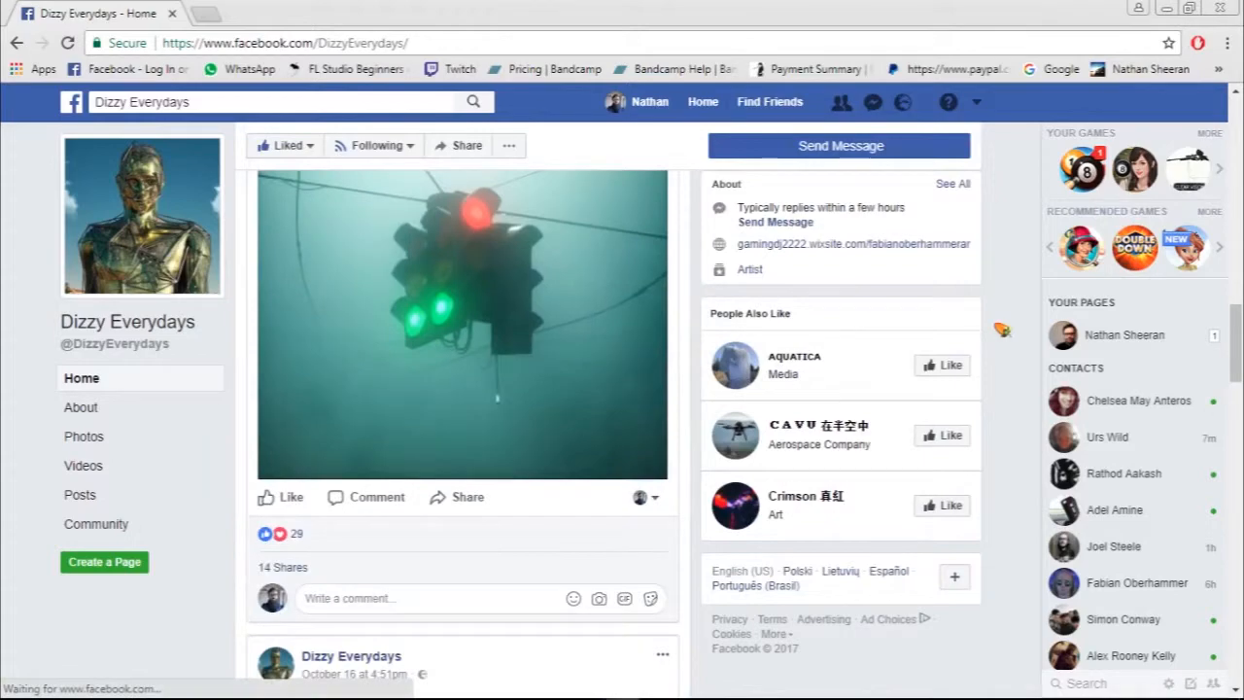
scroll(1001, 330, down, 6)
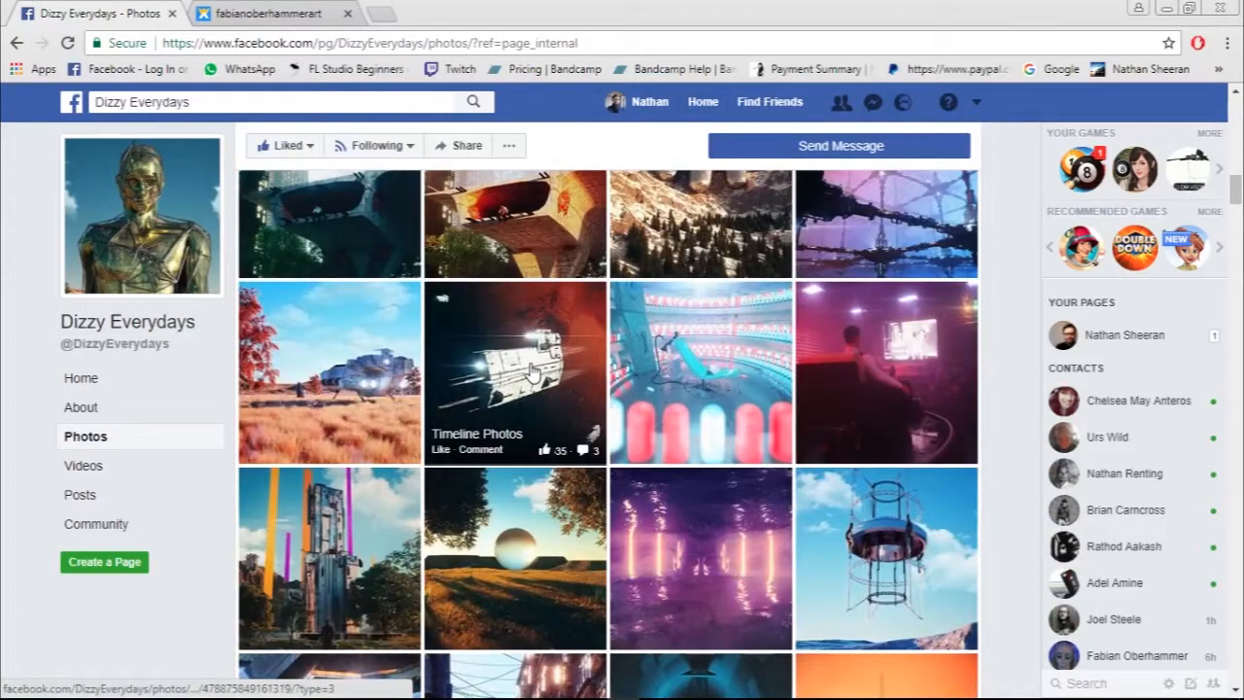
Browse the artwork in the Dizzy Everydays photo collection and return to the page's home view.
scroll(529, 379, down, 10)
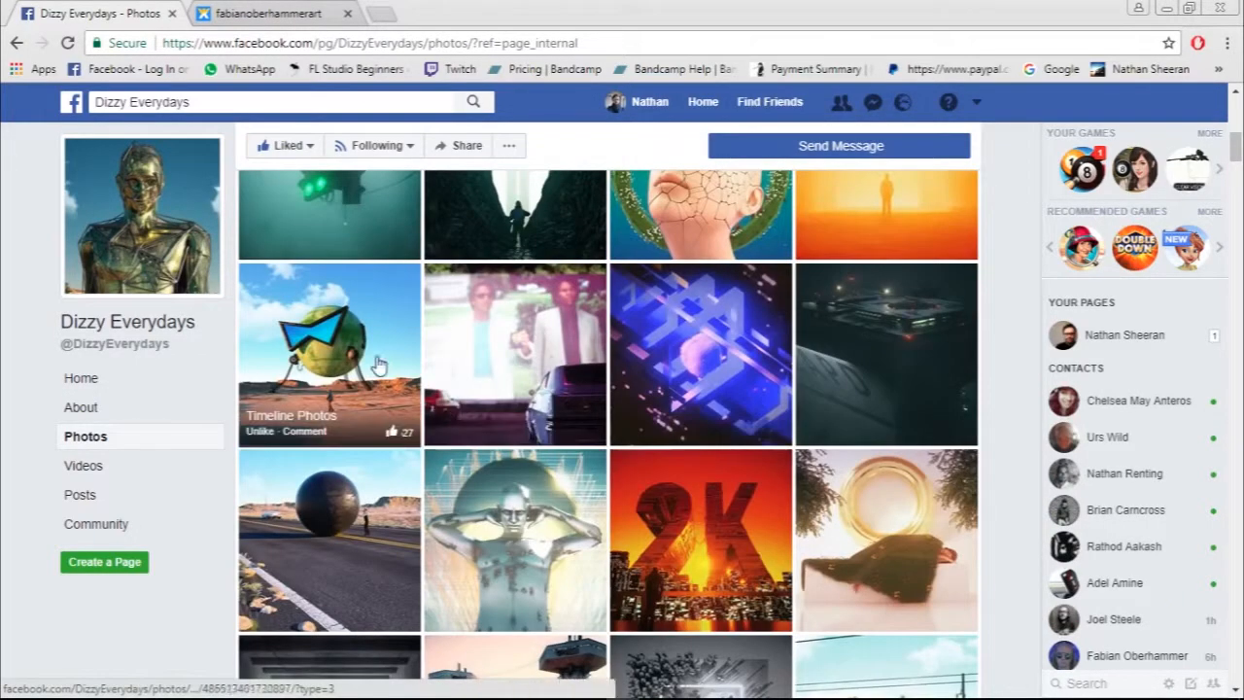
scroll(630, 379, down, 8)
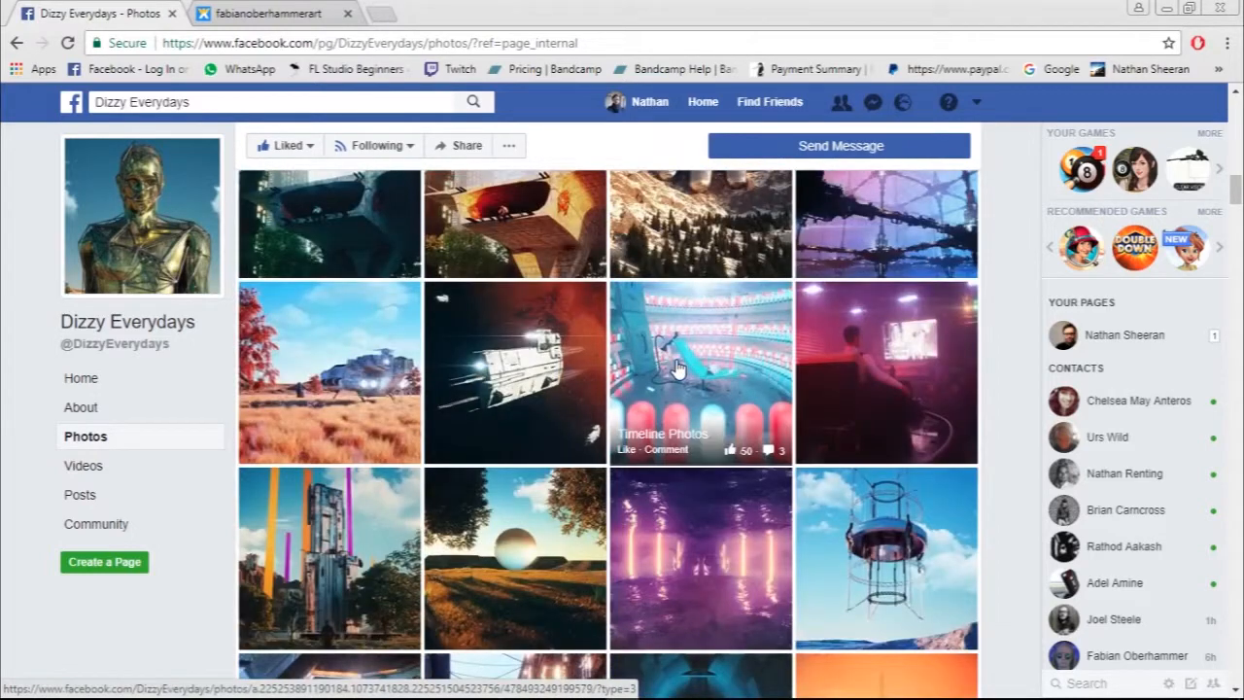
scroll(678, 369, down, 3)
scroll(677, 369, down, 12)
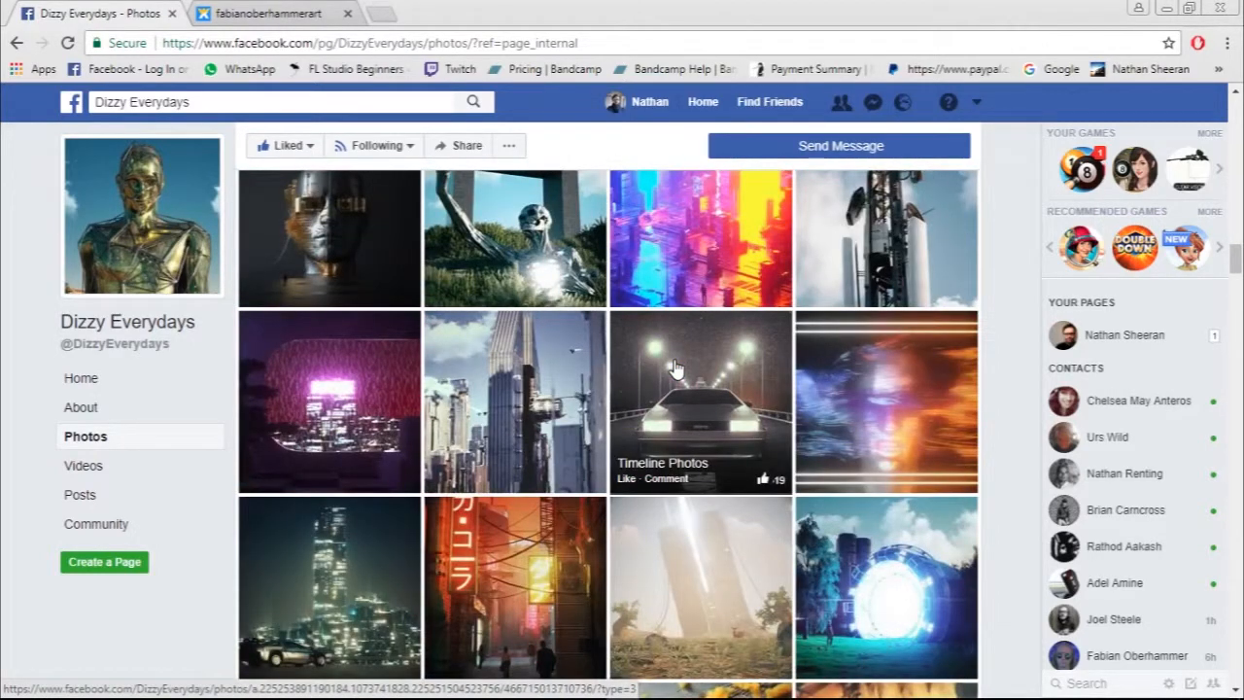
scroll(678, 369, down, 8)
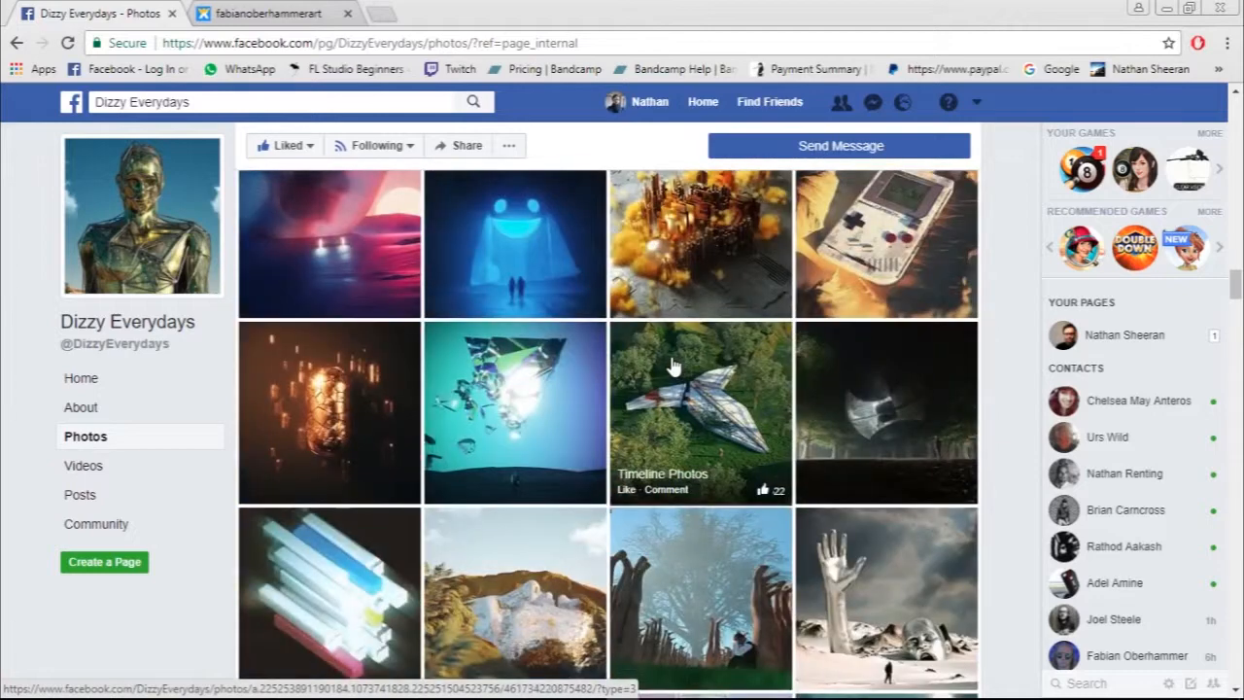
scroll(673, 365, down, 3)
click(76, 381)
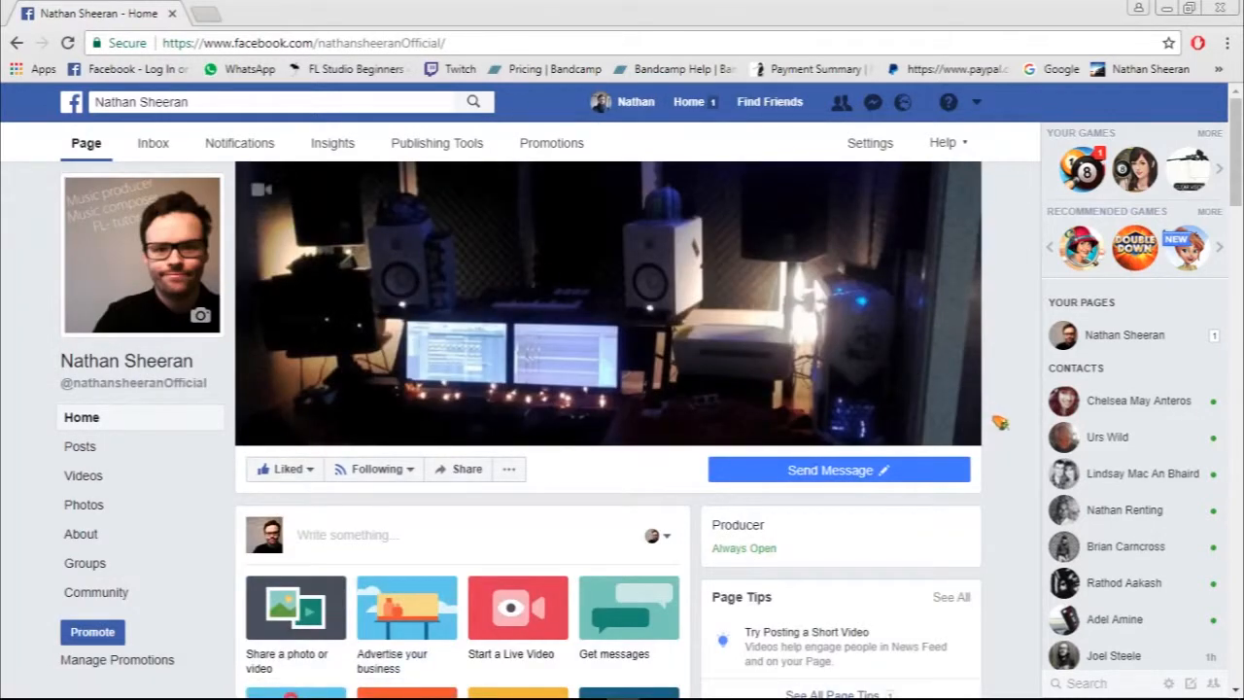
Look over the posts on the producer's own Facebook page and open its video collection.
scroll(1000, 422, down, 10)
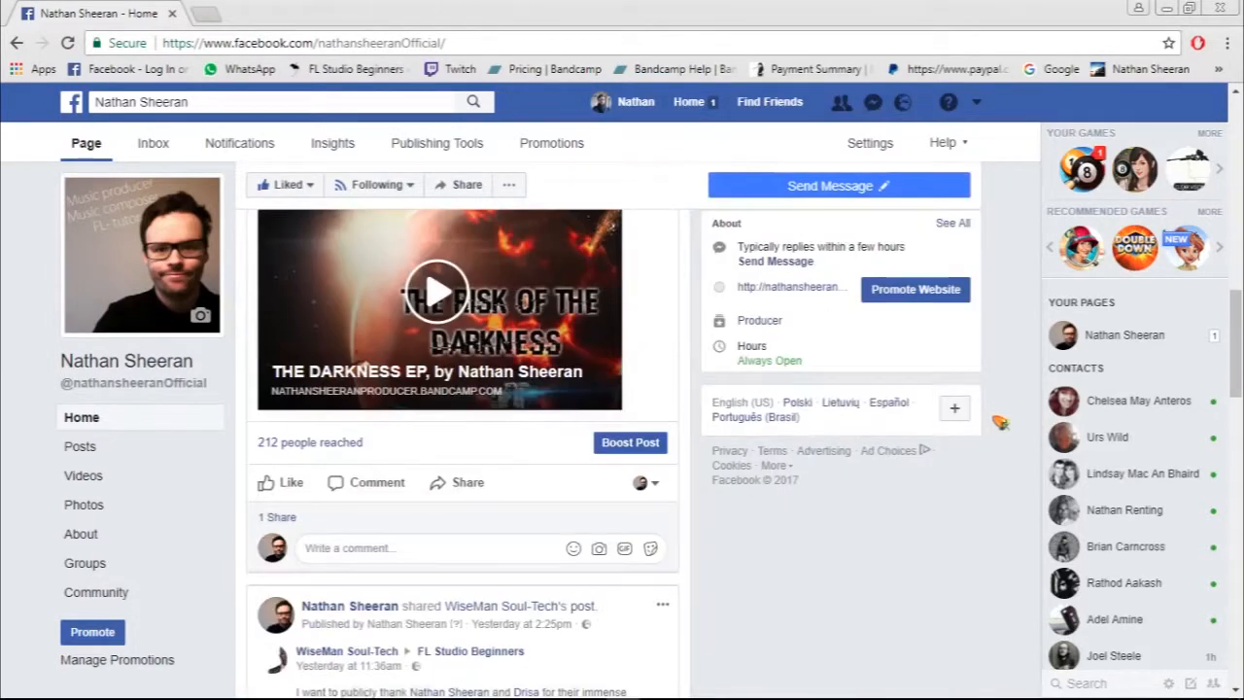
scroll(1000, 421, down, 6)
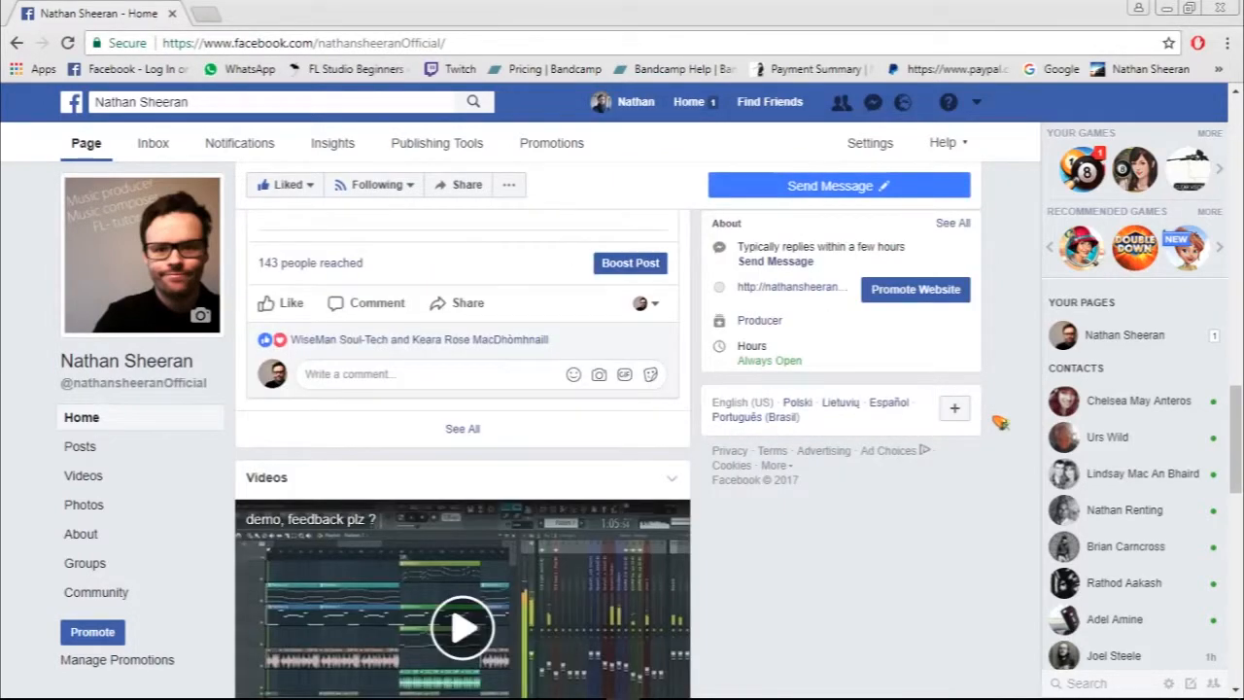
scroll(1000, 421, down, 4)
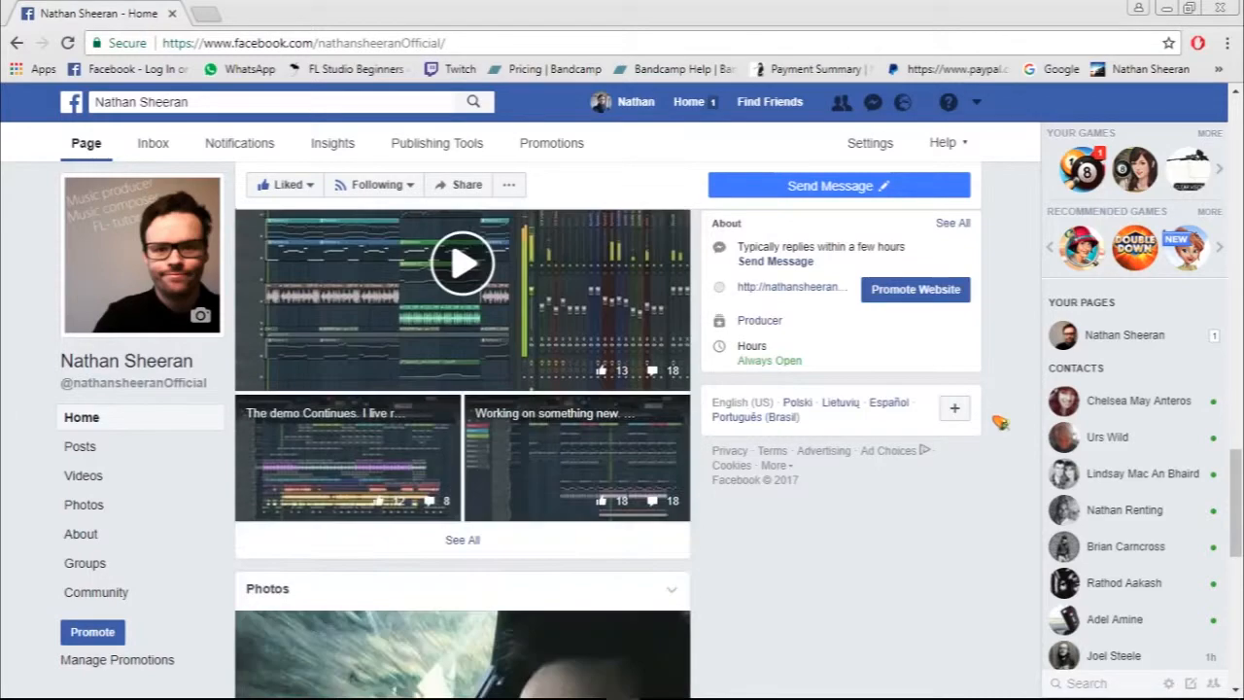
click(88, 479)
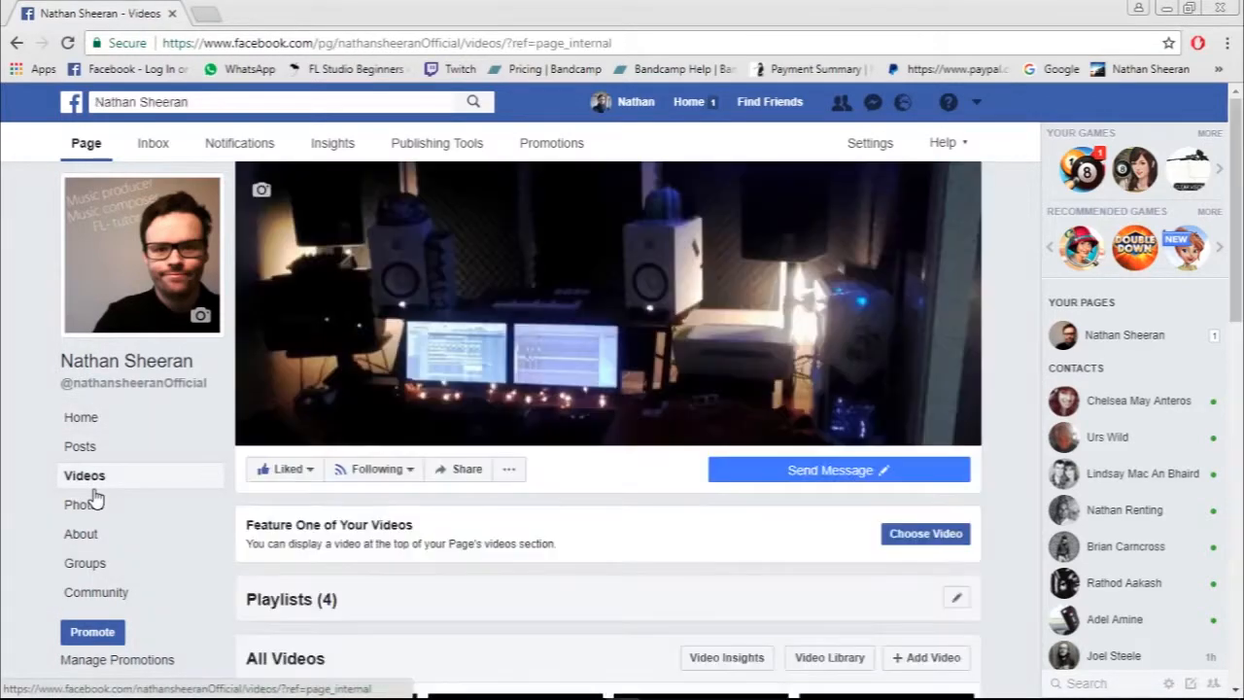
Browse the playlists and all uploaded videos on the producer's Facebook page.
scroll(222, 476, down, 4)
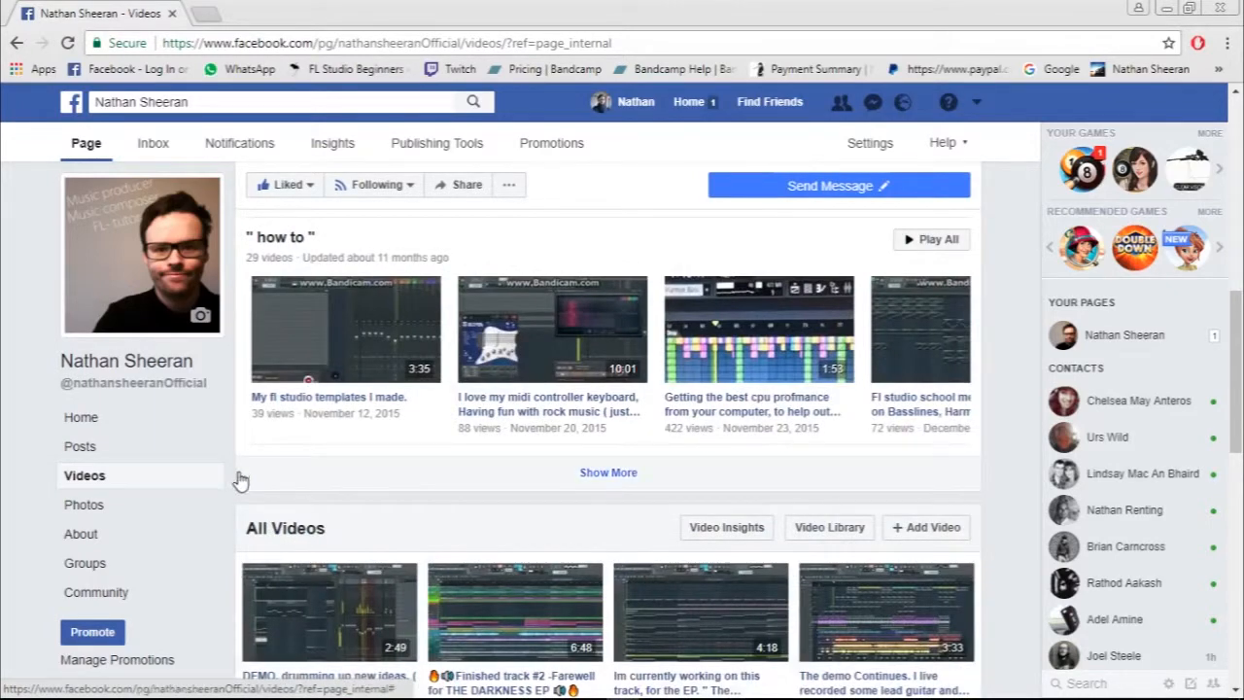
scroll(239, 477, up, 2)
scroll(245, 478, down, 6)
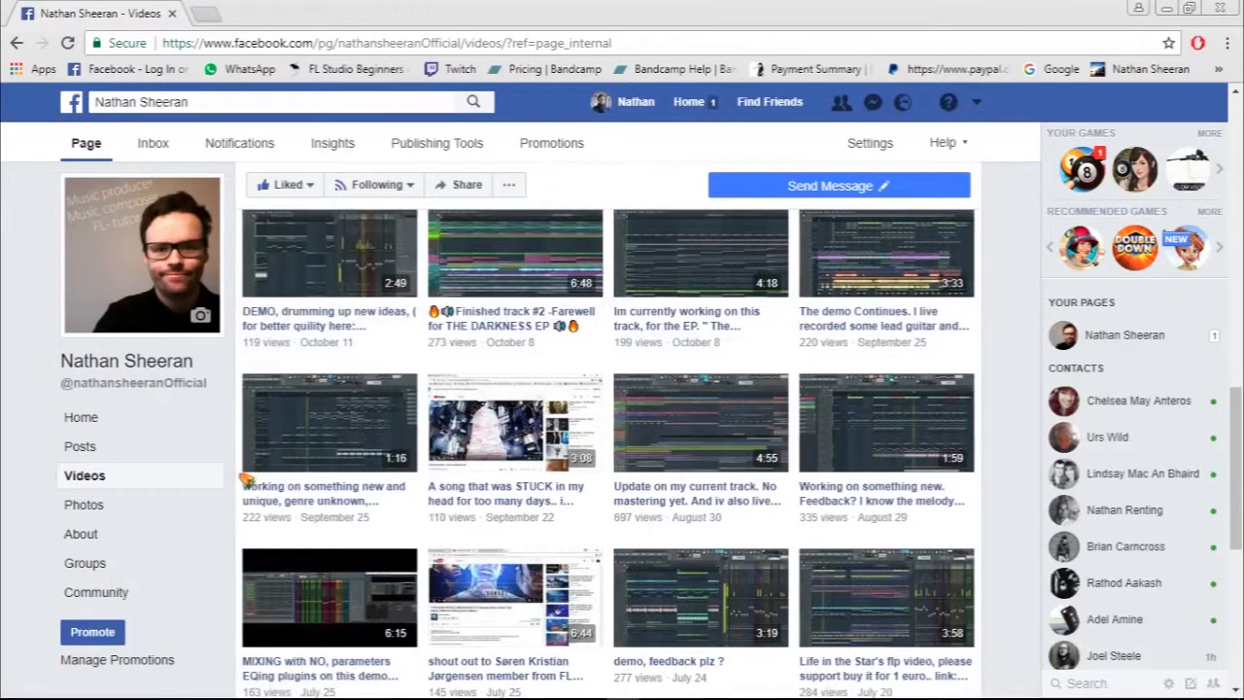
scroll(247, 480, down, 2)
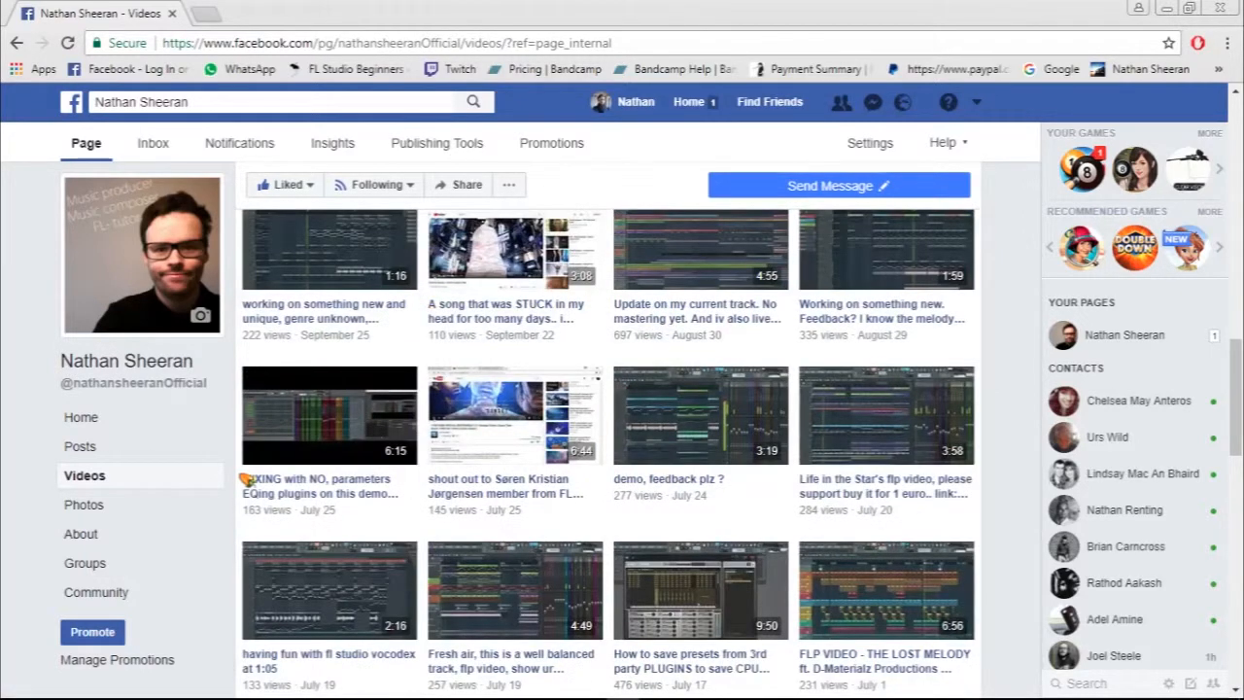
scroll(246, 480, down, 7)
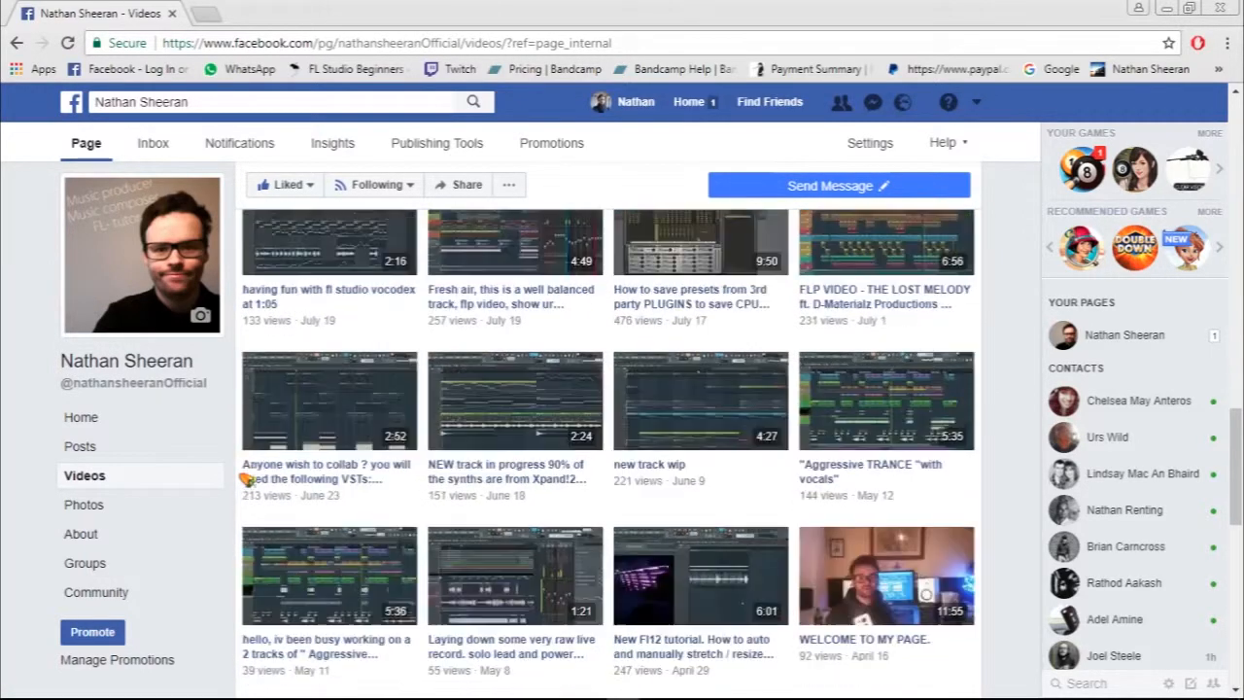
scroll(247, 480, up, 20)
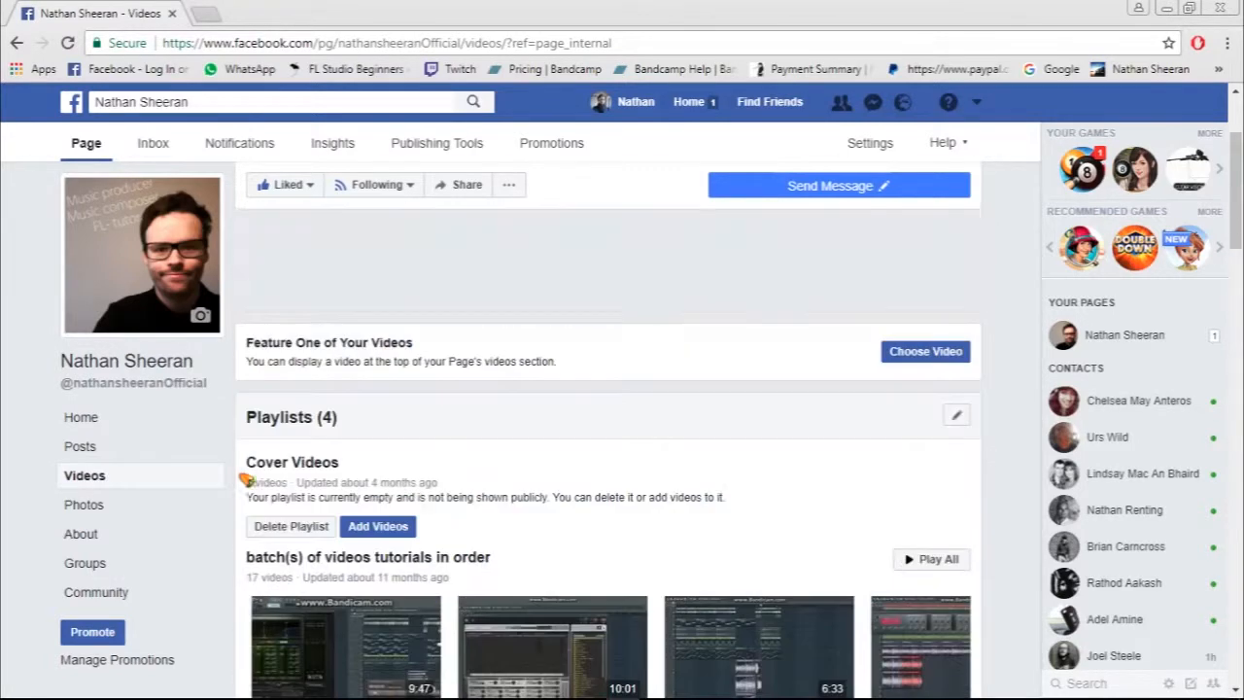
Return to the producer page's home view and look over its weekly statistics.
click(112, 427)
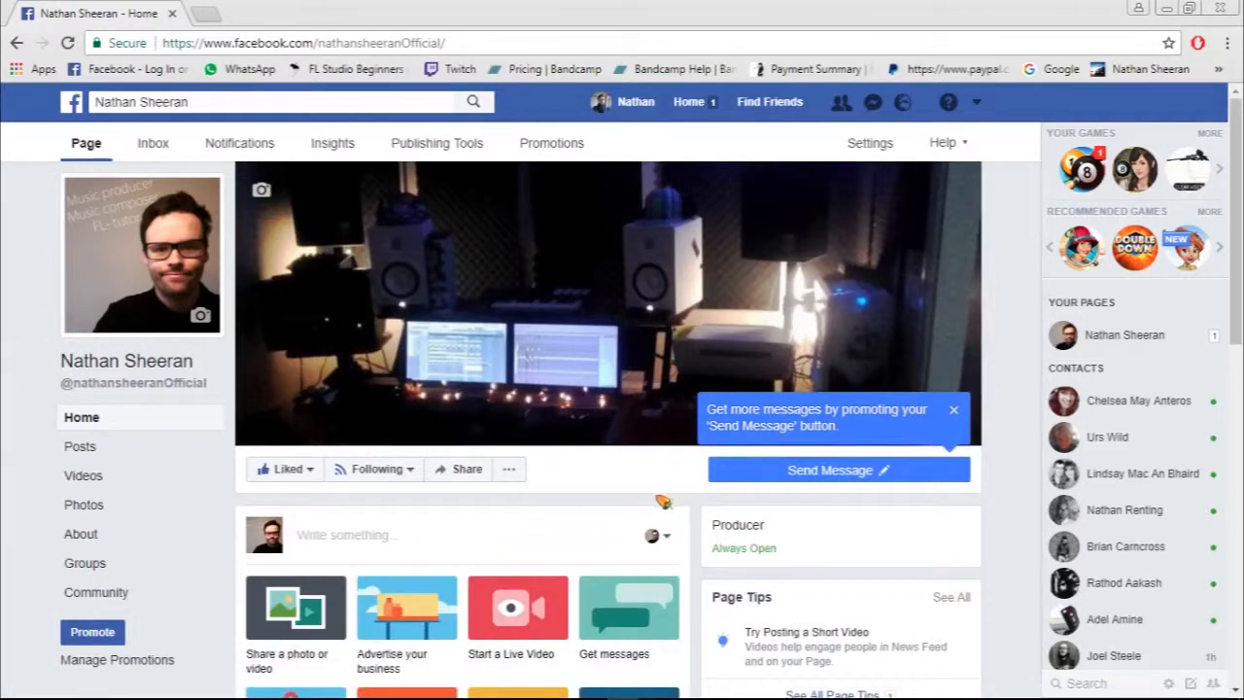
scroll(636, 495, down, 4)
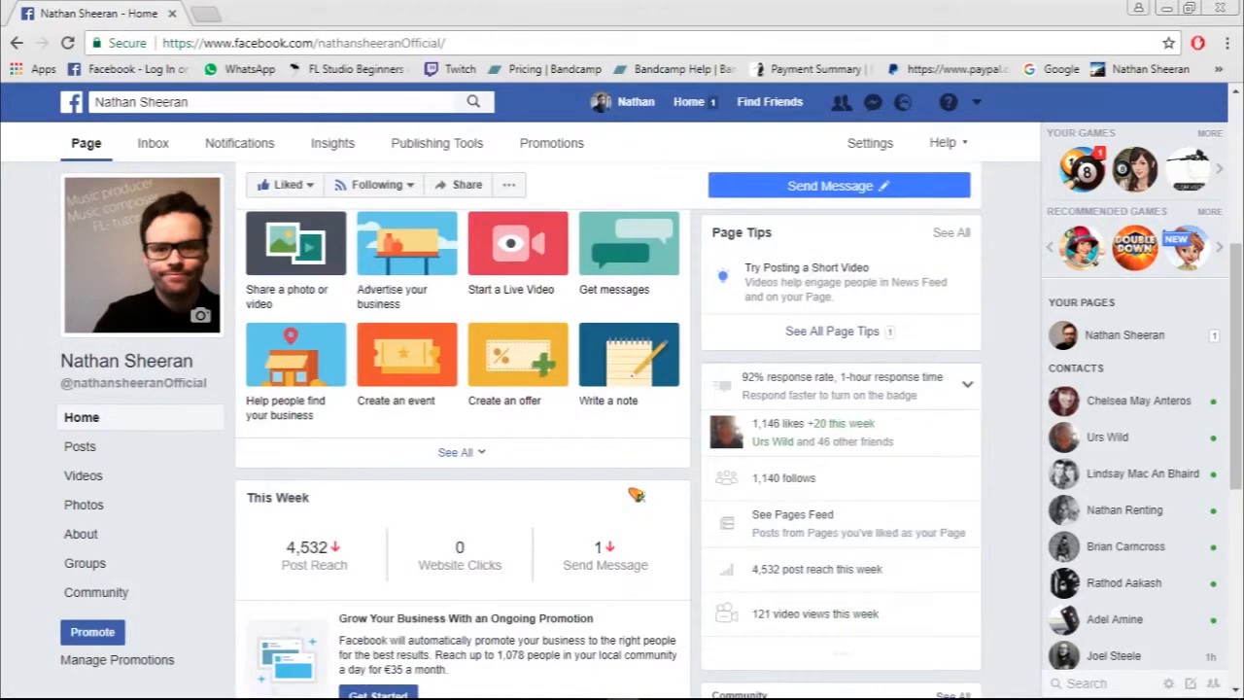
scroll(635, 495, up, 4)
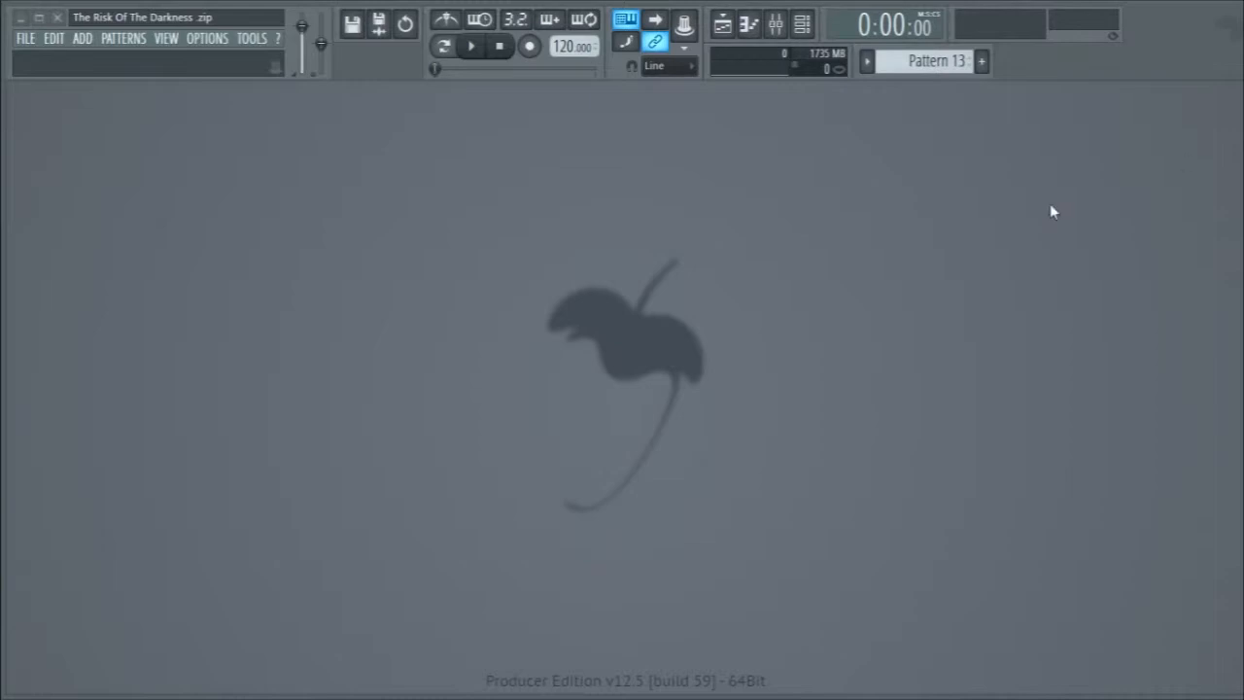
Switch to FL Studio, show the Playlist of the "The Risk Of The Darkness" project and review its track arrangement.
click(722, 25)
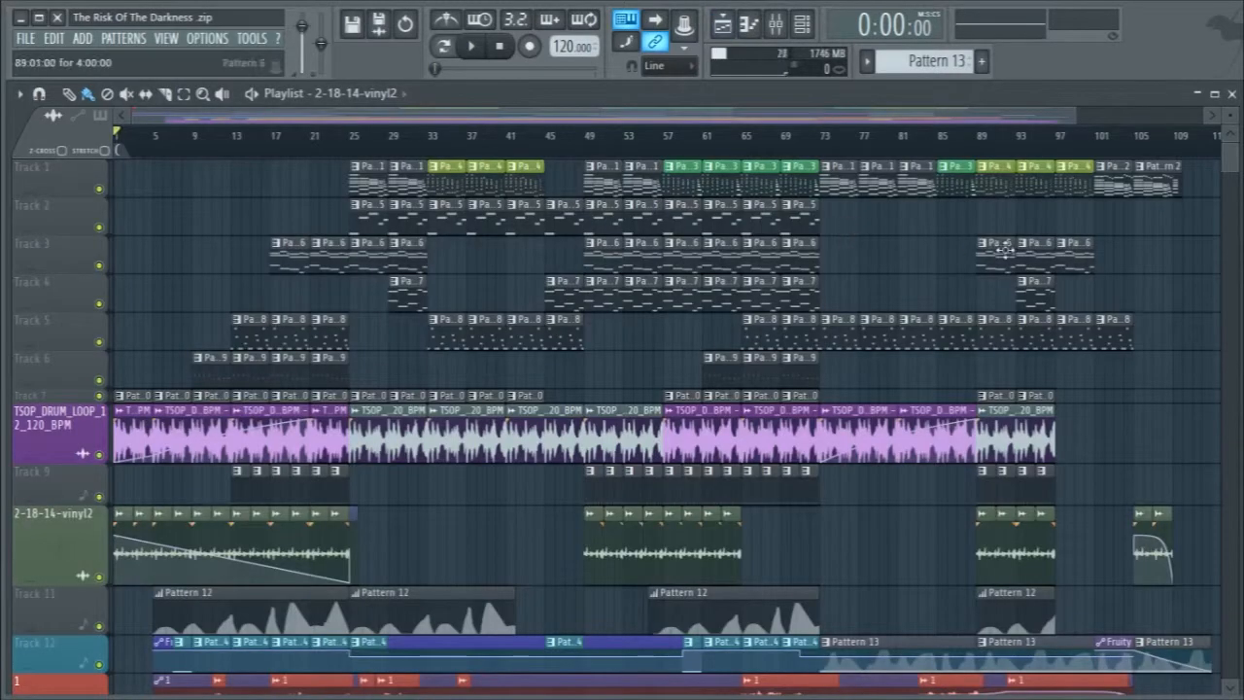
scroll(1158, 273, down, 8)
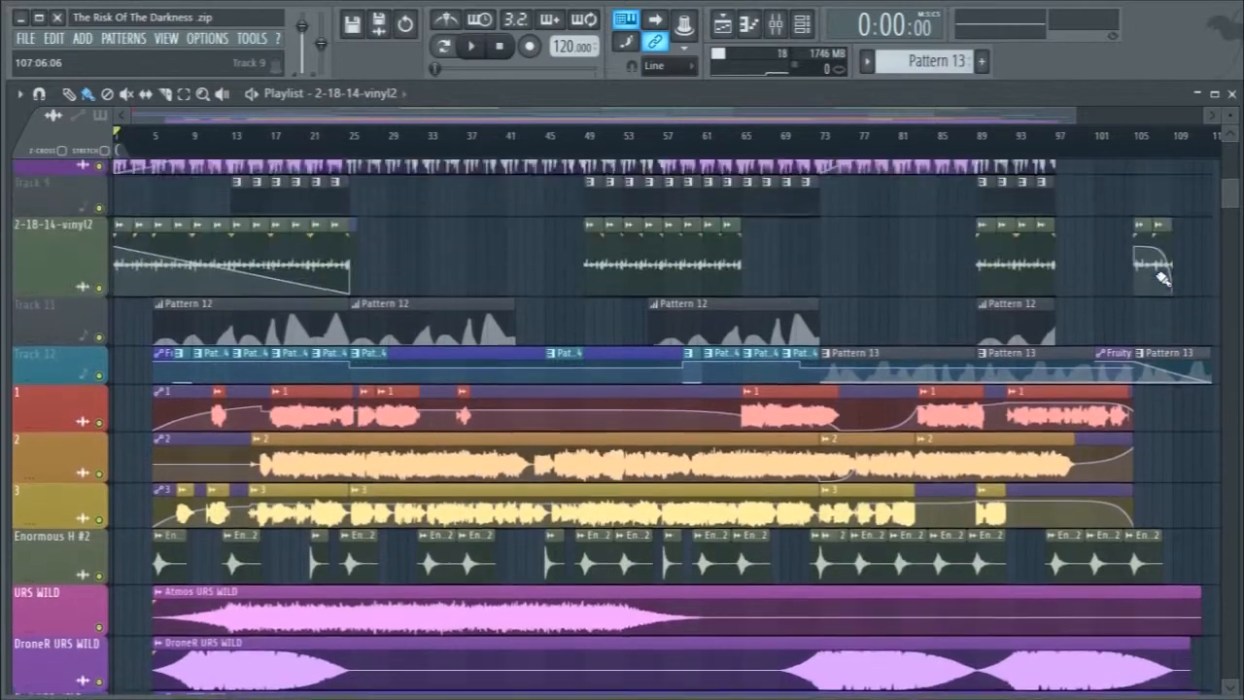
scroll(1157, 275, up, 8)
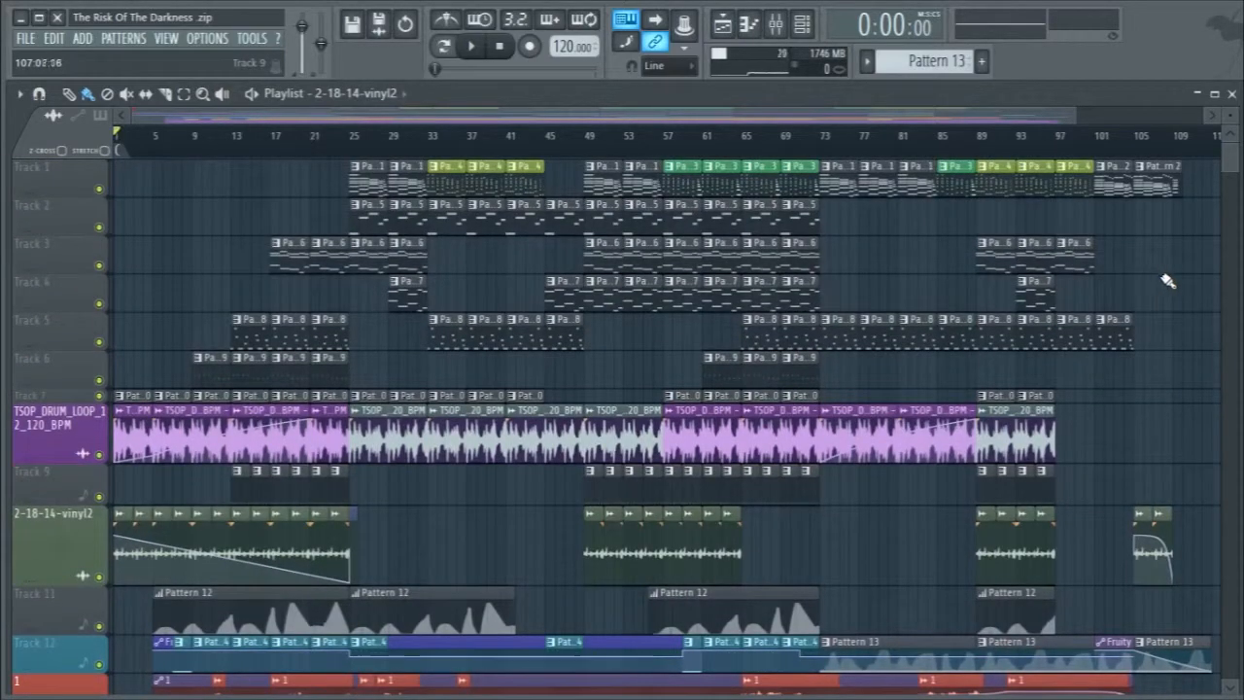
scroll(1167, 281, down, 8)
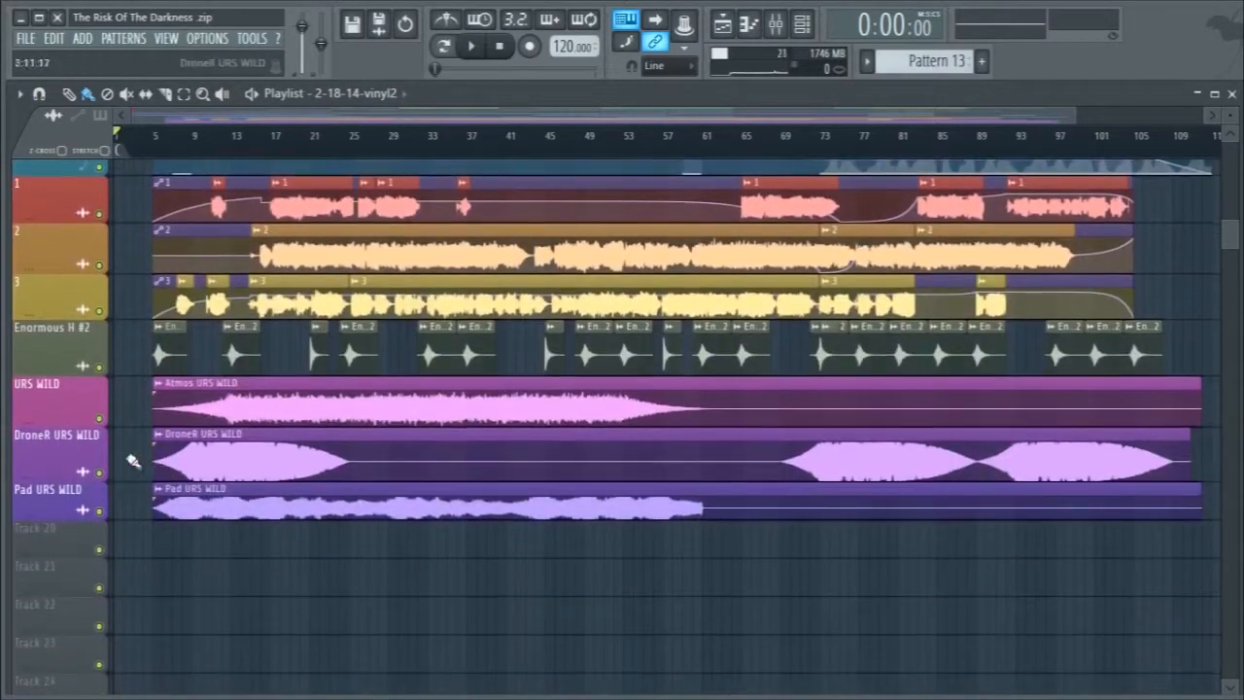
Highlight the clips on the Atmos, DroneR and Pad audio tracks to examine them, and clear the selection.
drag(33, 408, 33, 501)
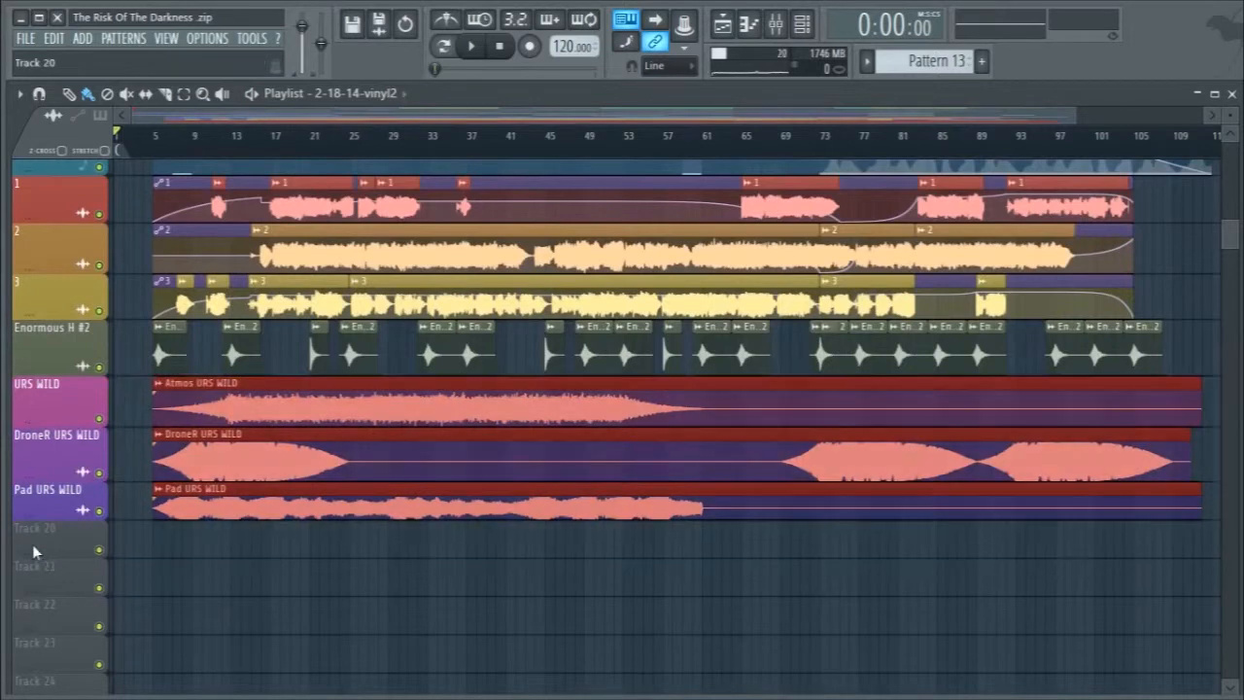
click(136, 573)
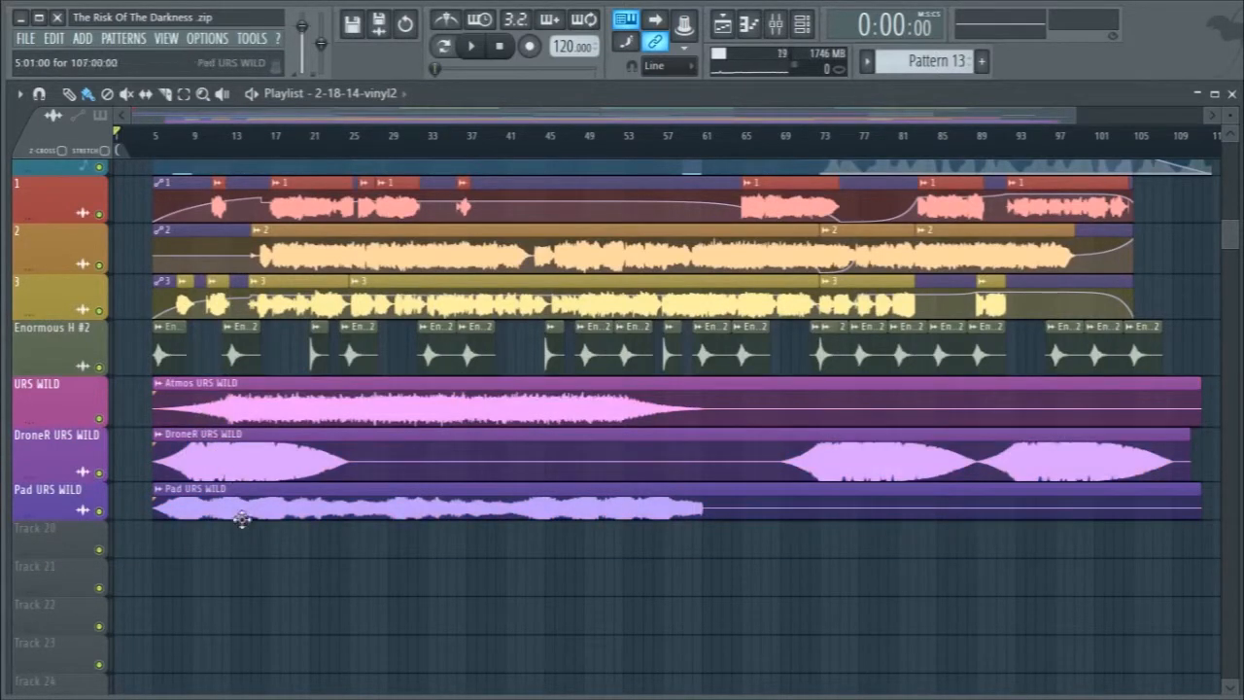
scroll(299, 509, up, 5)
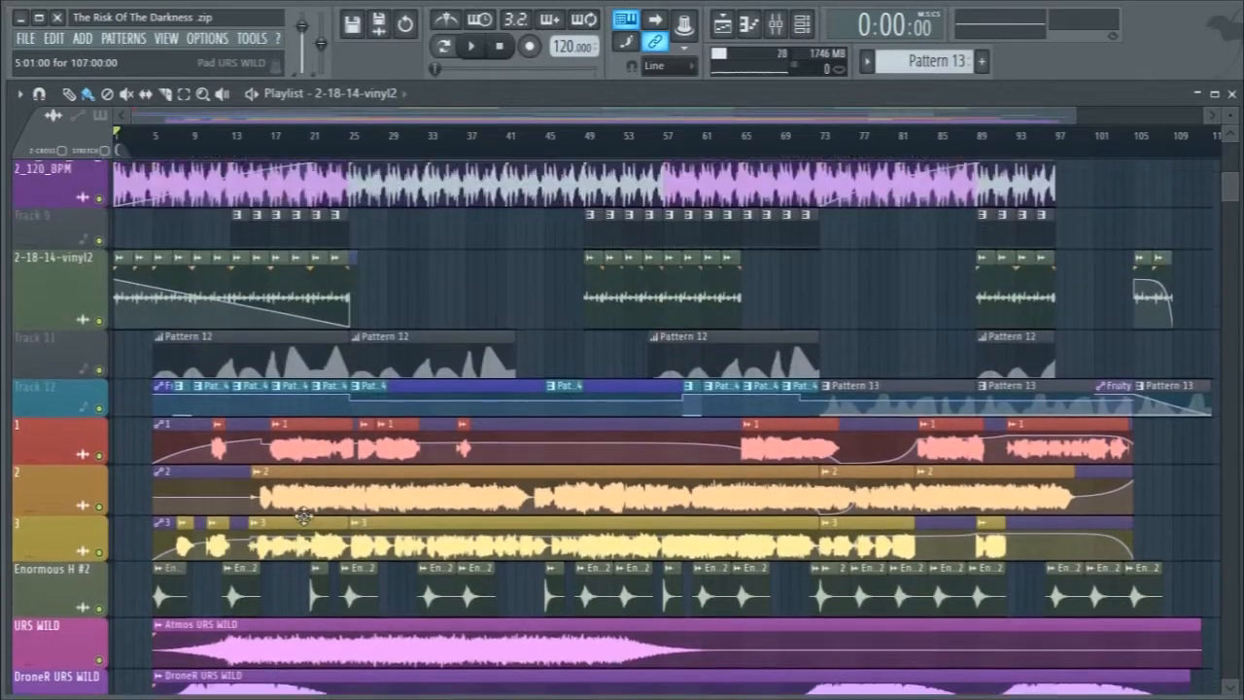
Close the Playlist and show the Channel rack.
scroll(342, 284, up, 5)
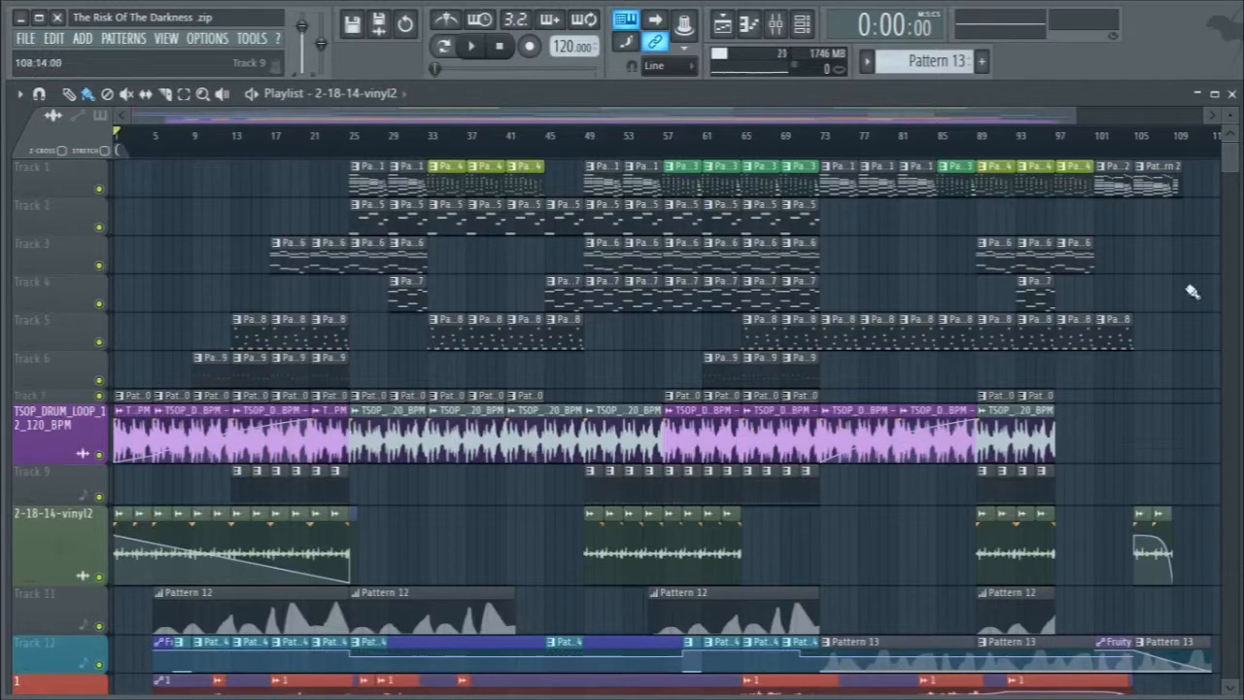
click(1232, 94)
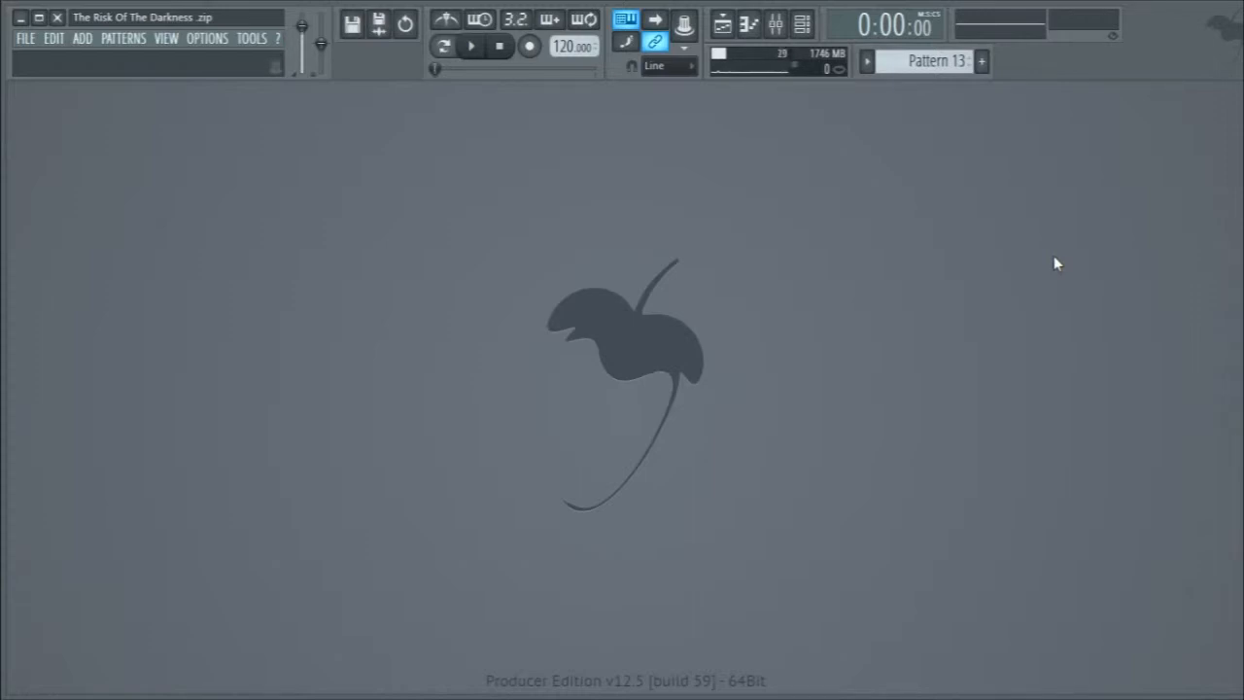
click(722, 24)
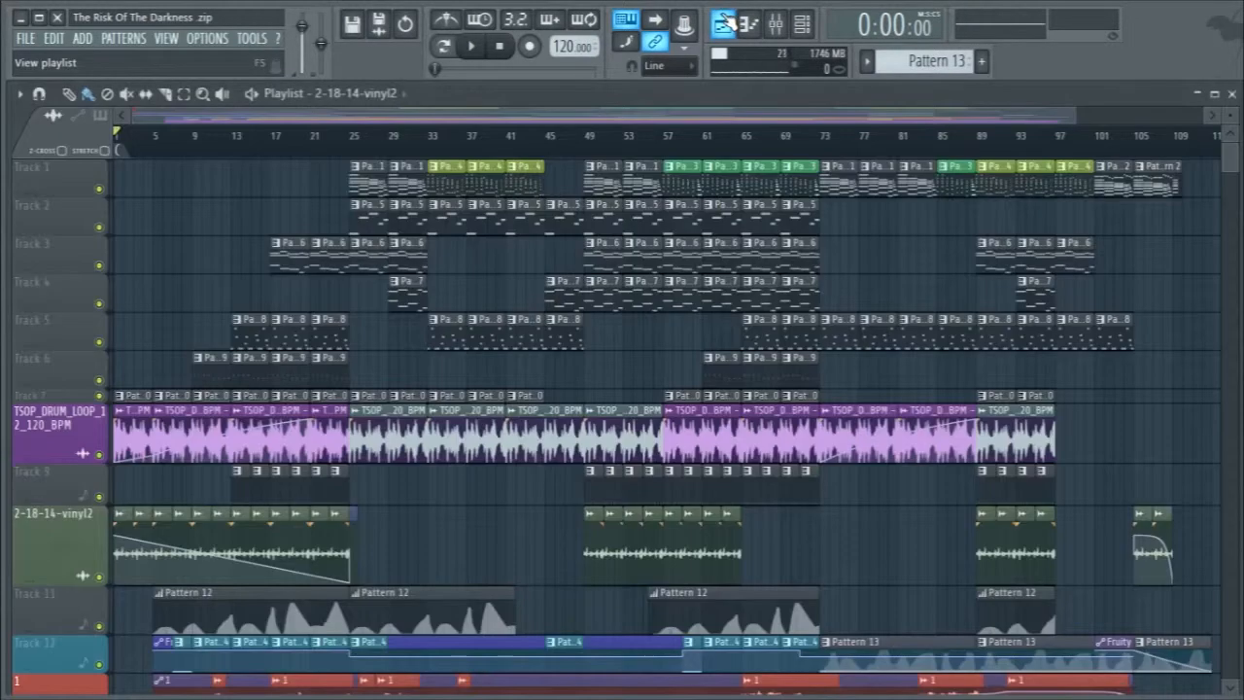
click(803, 26)
click(723, 26)
click(722, 24)
Select Pattern 1 and play it briefly.
click(931, 60)
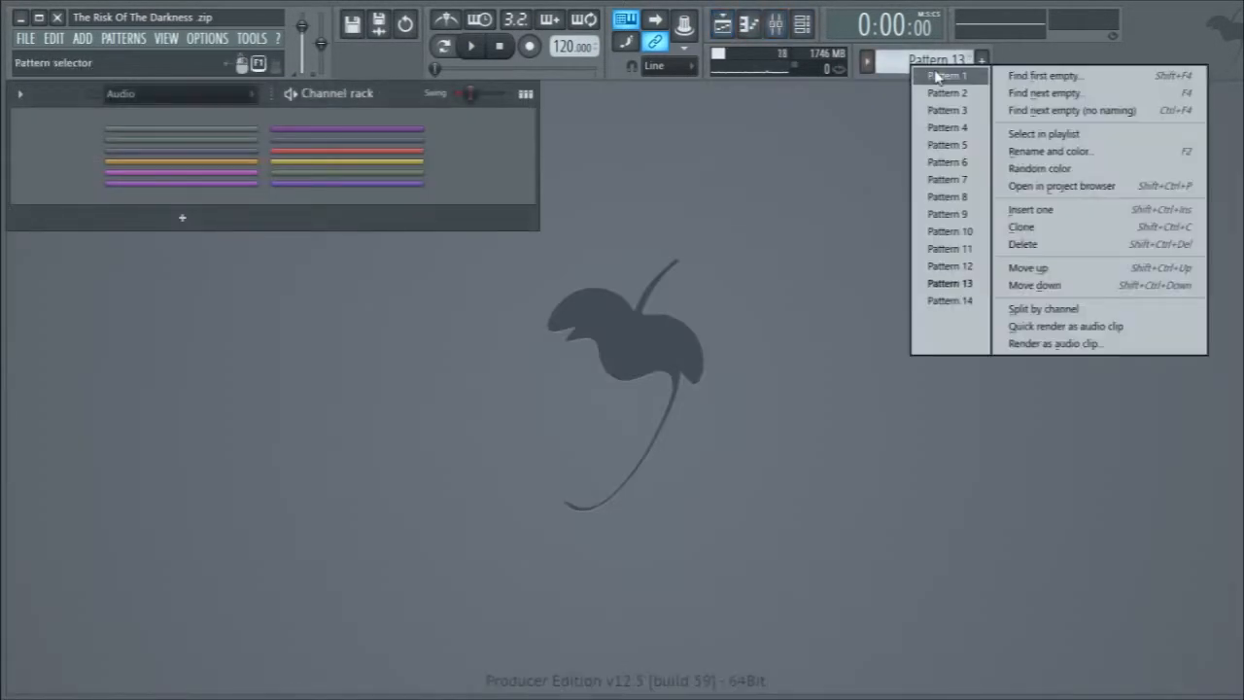
click(938, 77)
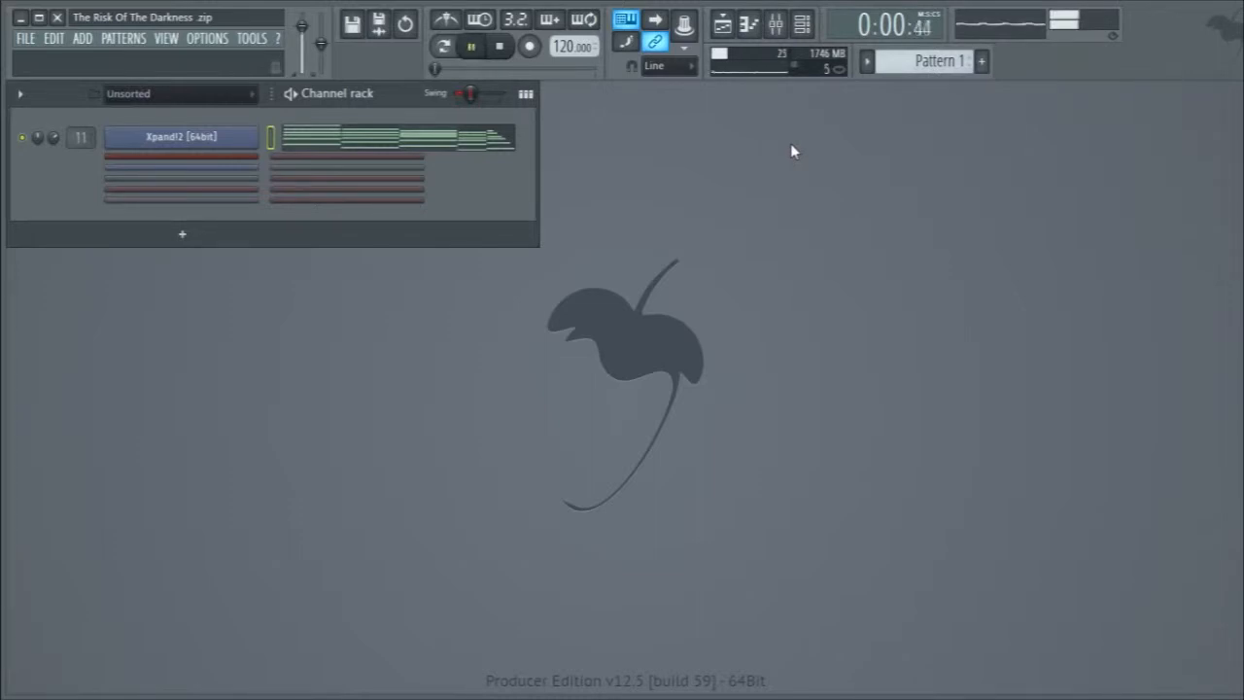
click(472, 45)
key(space)
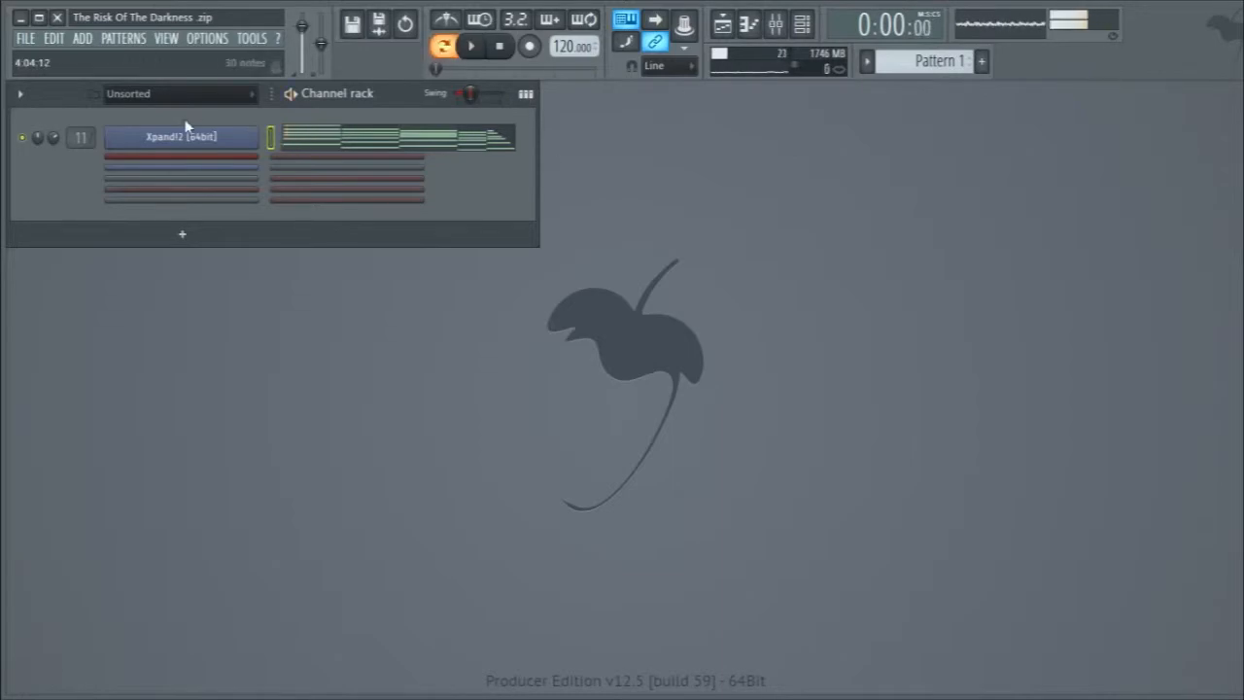
Inspect the settings of the Xpand!2 instrument on mixer track 11, close it and play the pattern.
click(185, 136)
drag(418, 86, 537, 125)
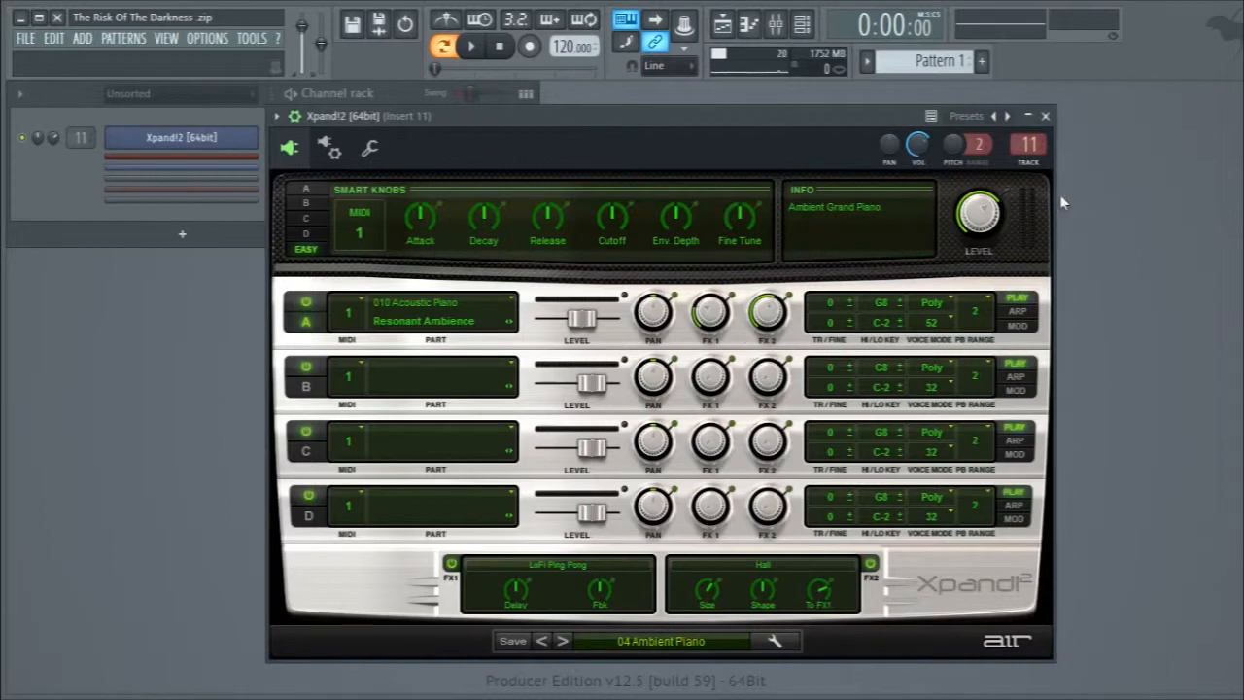
click(1045, 115)
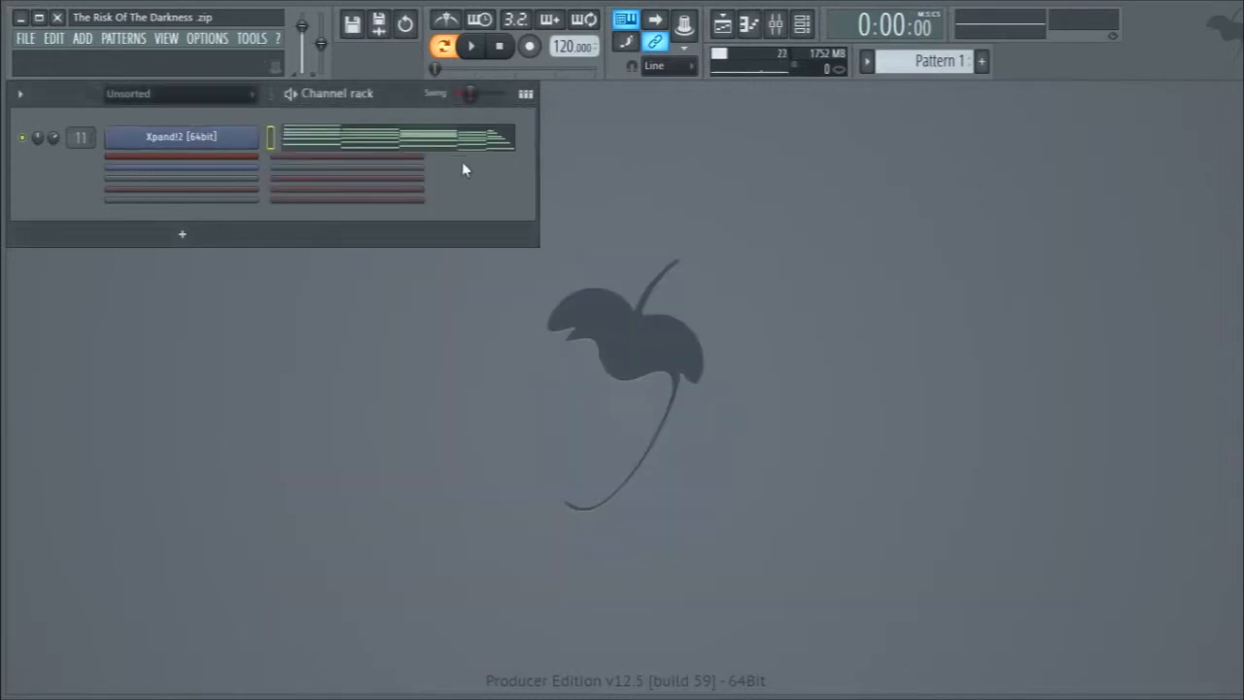
key(space)
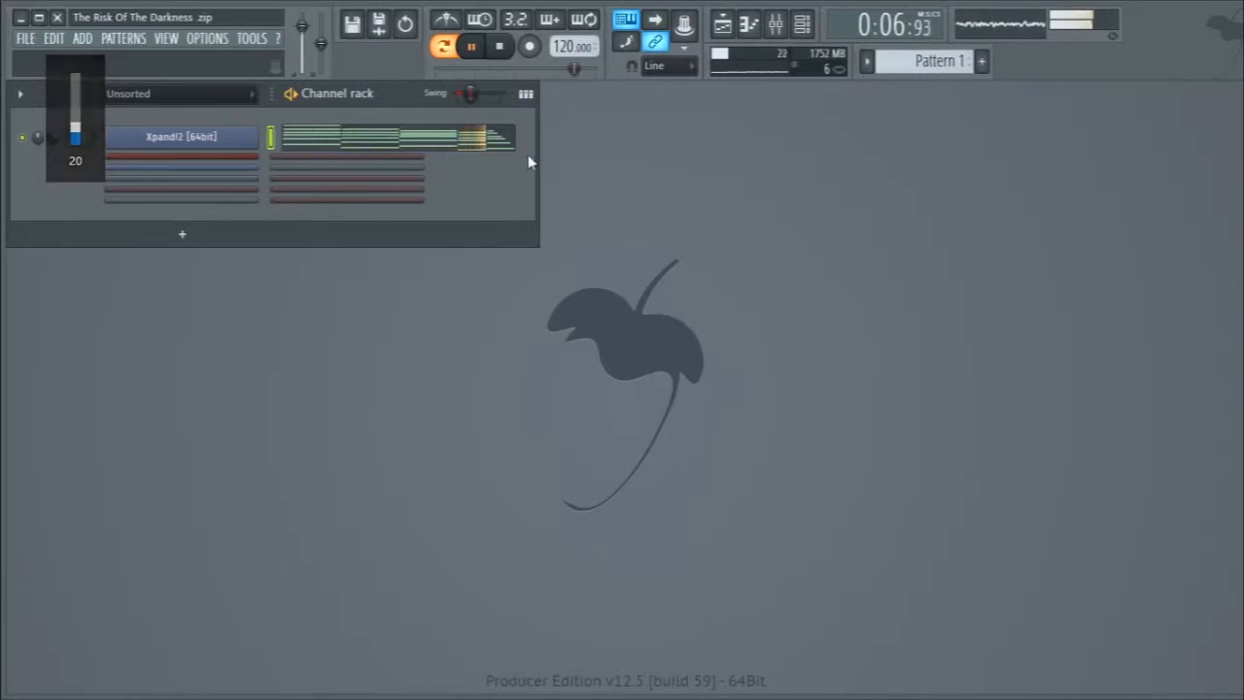
key(space)
Examine the Xpand!2 chord notes in the Piano roll, including the staggered note starts at bar 2.
scroll(667, 253, down, 8)
scroll(667, 256, down, 3)
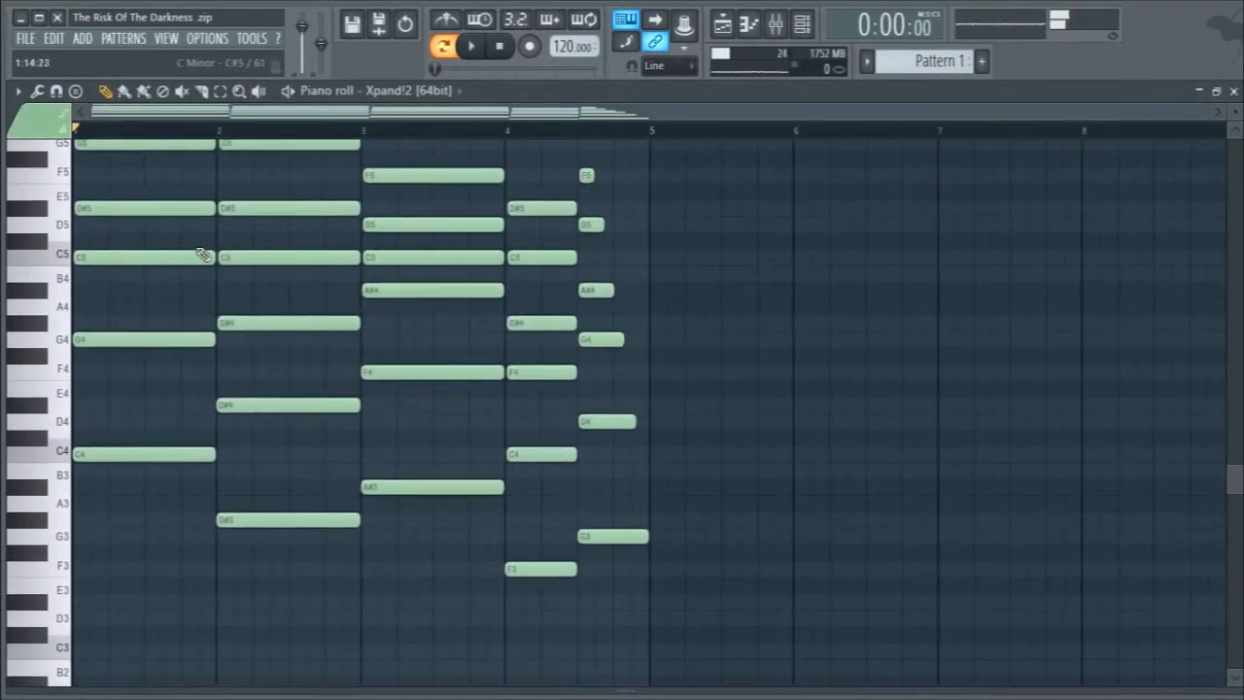
scroll(208, 253, up, 3)
scroll(389, 185, up, 7)
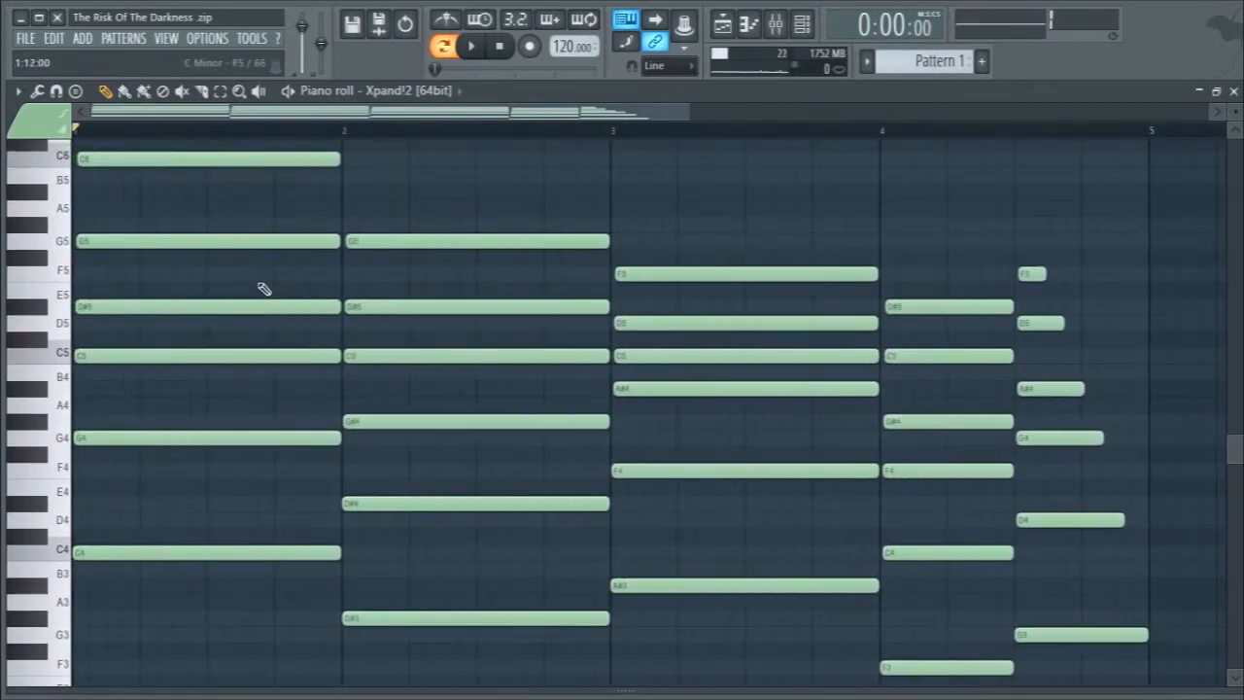
scroll(263, 286, up, 6)
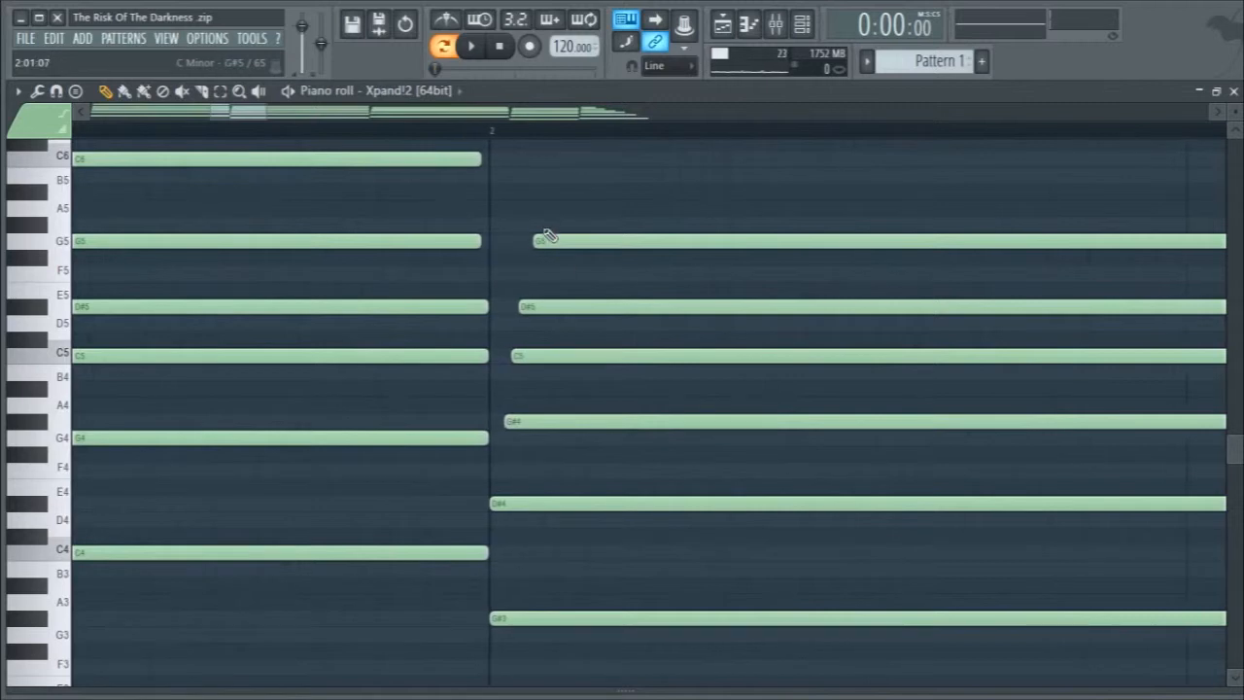
Choose the Slice tool, demonstrate a diagonal cut across the note starts of the bar 2 chord, and review the chords.
click(206, 92)
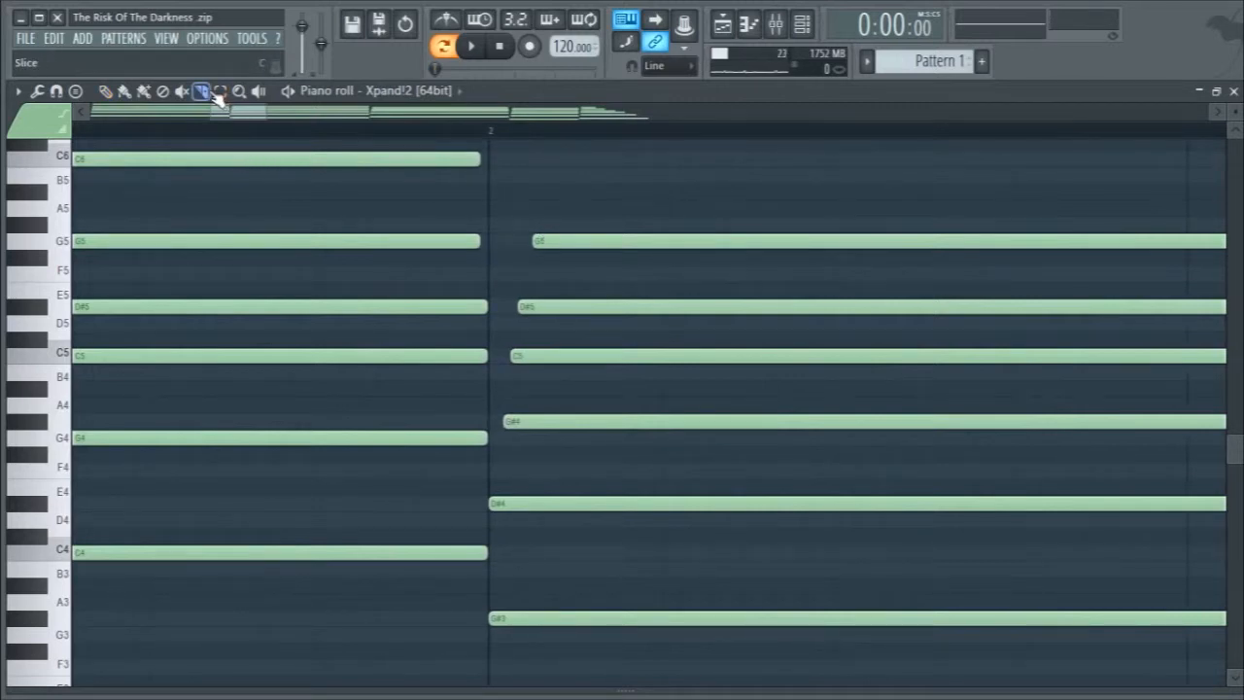
drag(531, 229, 493, 514)
scroll(495, 459, down, 6)
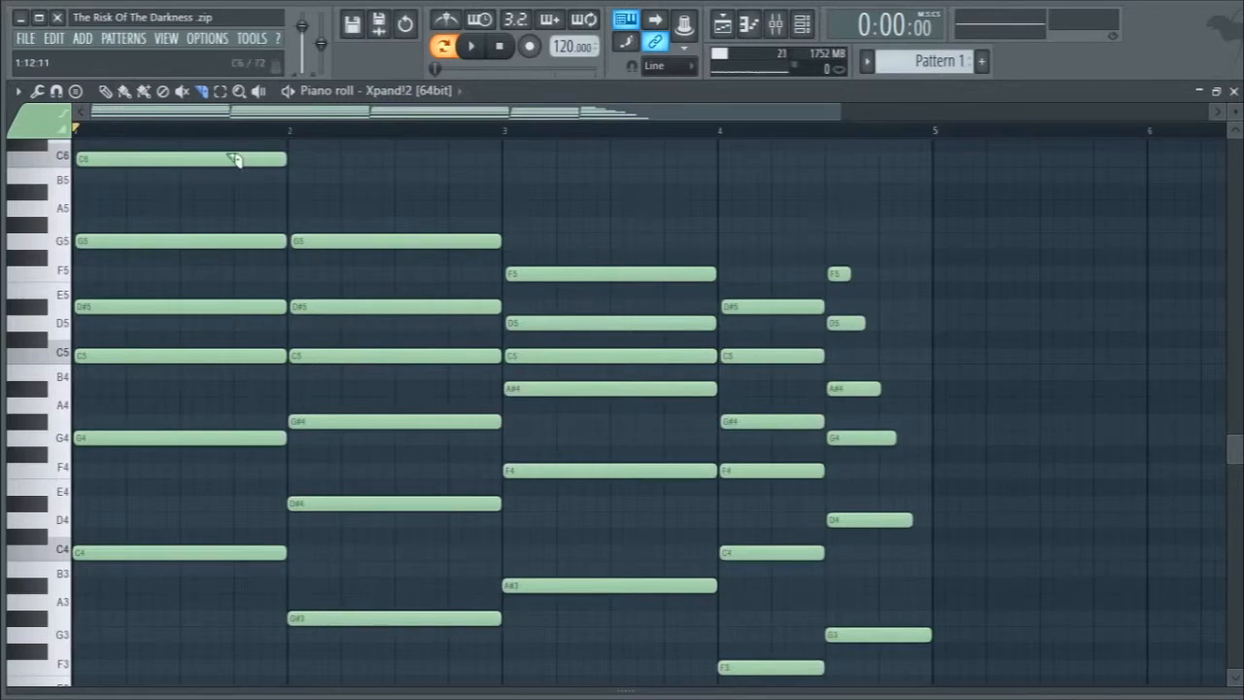
scroll(238, 378, up, 4)
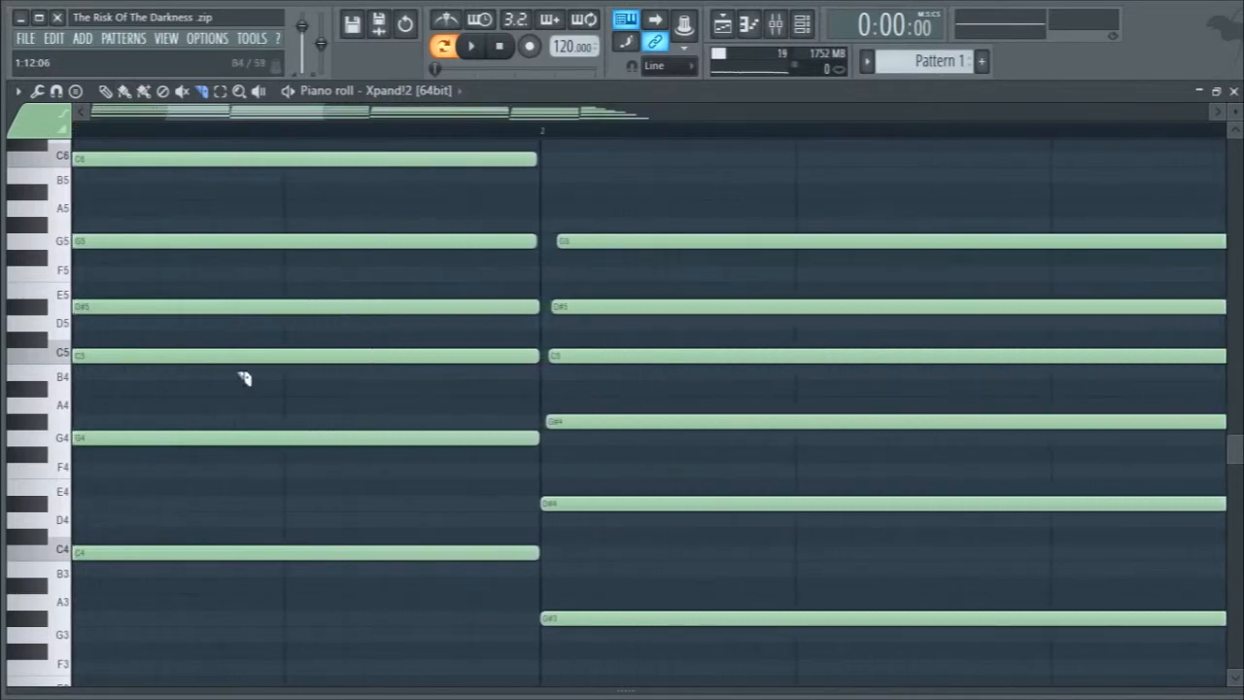
scroll(595, 399, down, 4)
Play the chord progression in the Piano roll, inspect its notes, and close the Piano roll.
key(space)
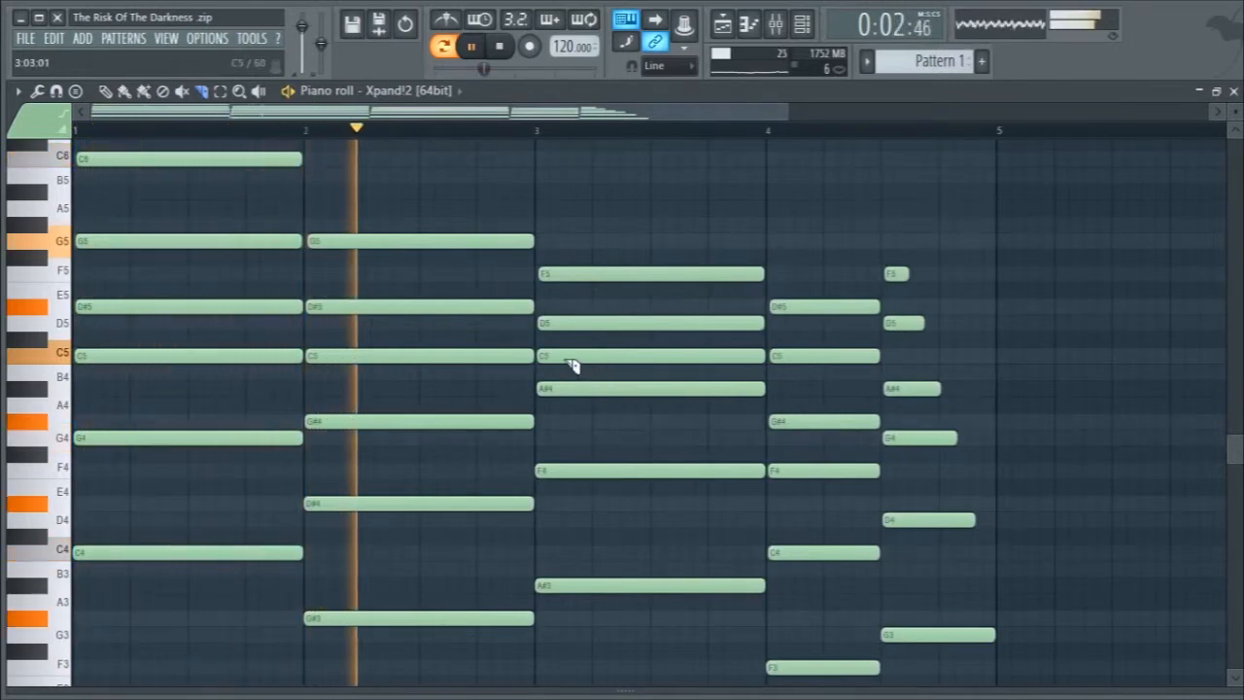
scroll(562, 363, up, 1)
scroll(558, 361, up, 4)
key(space)
scroll(506, 356, down, 4)
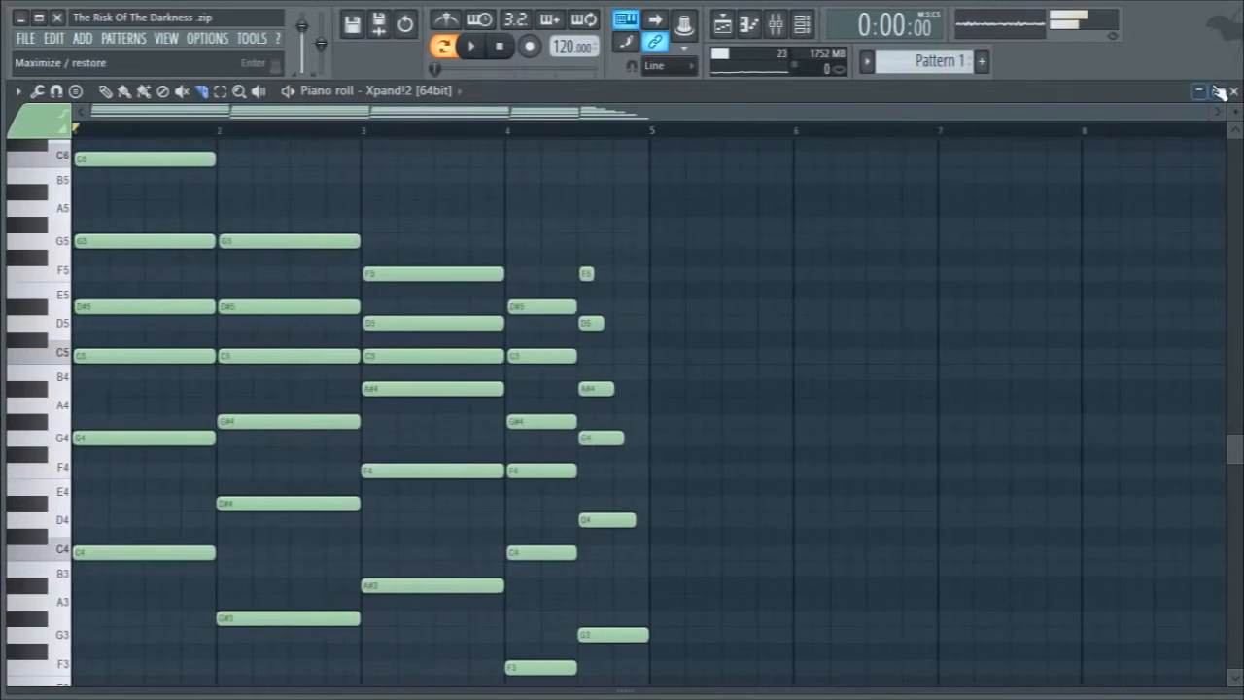
click(1232, 91)
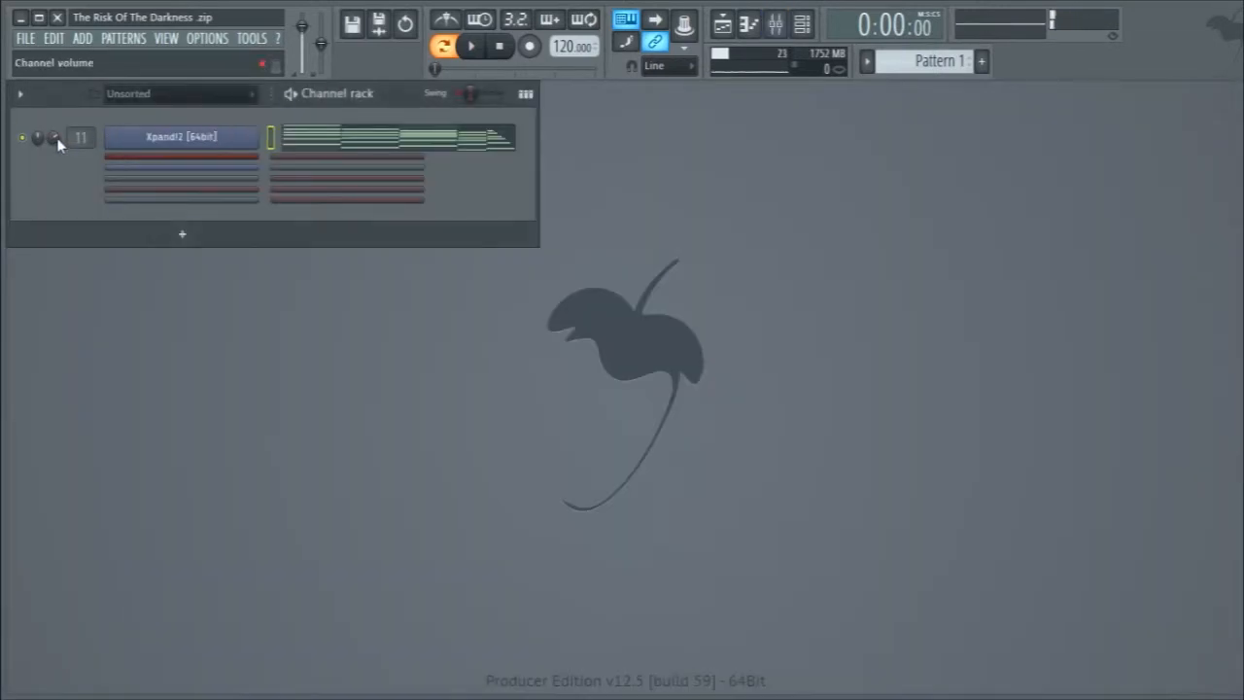
Show the Mixer, solo Insert 11 and play the piano with its effects bypassed for comparison.
click(53, 138)
key(F9)
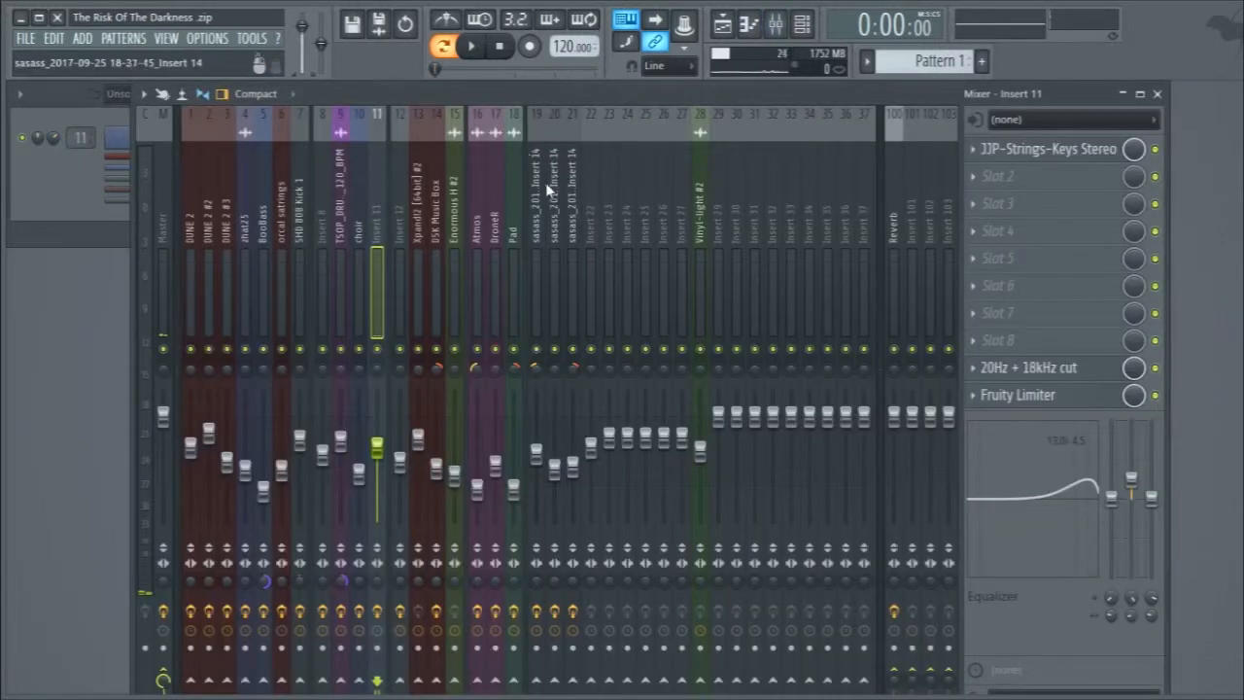
right_click(384, 354)
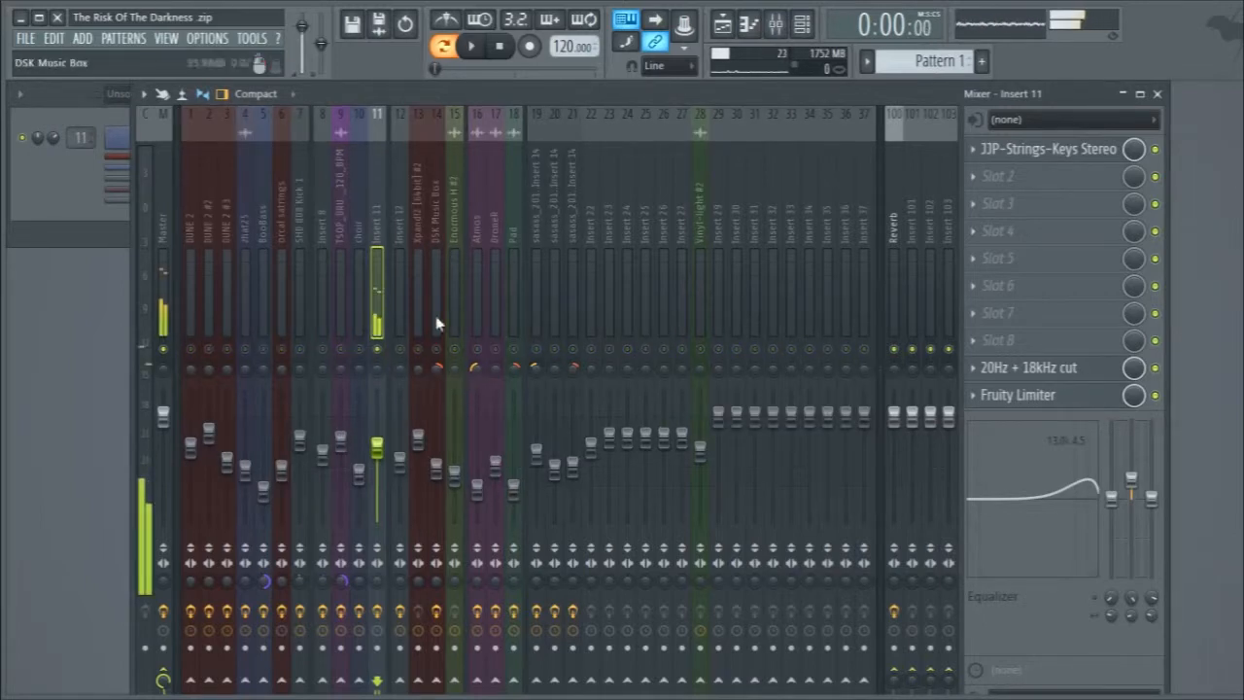
click(381, 614)
key(space)
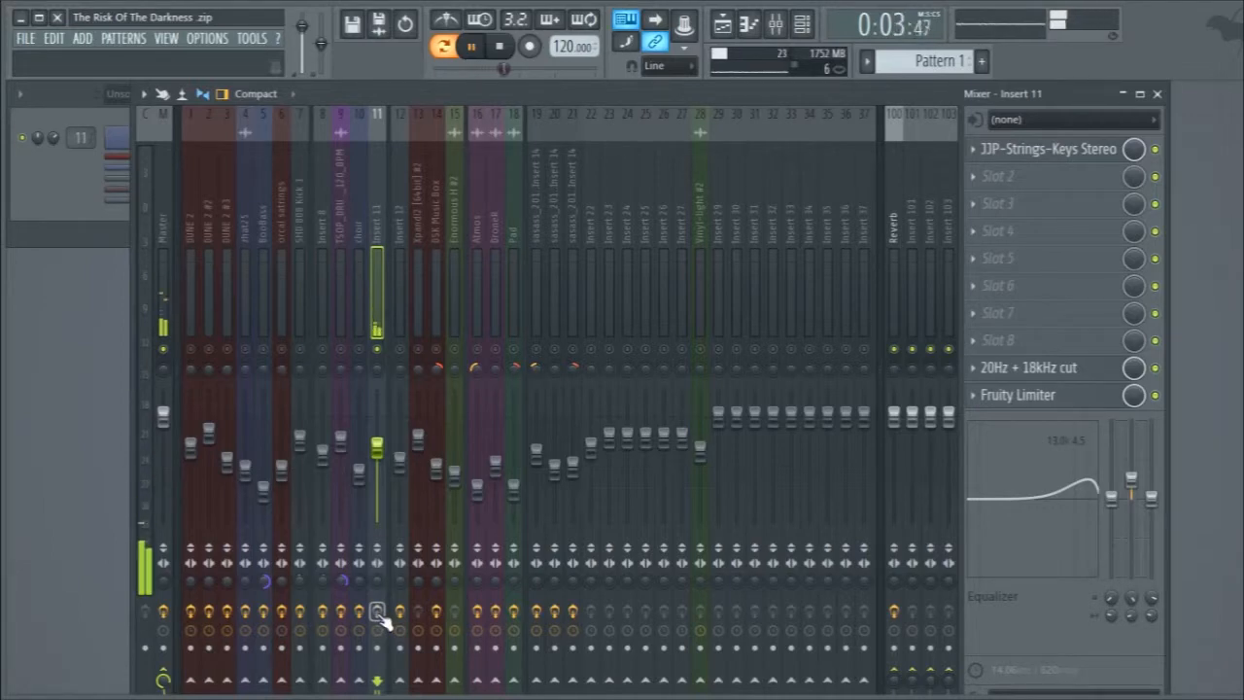
key(space)
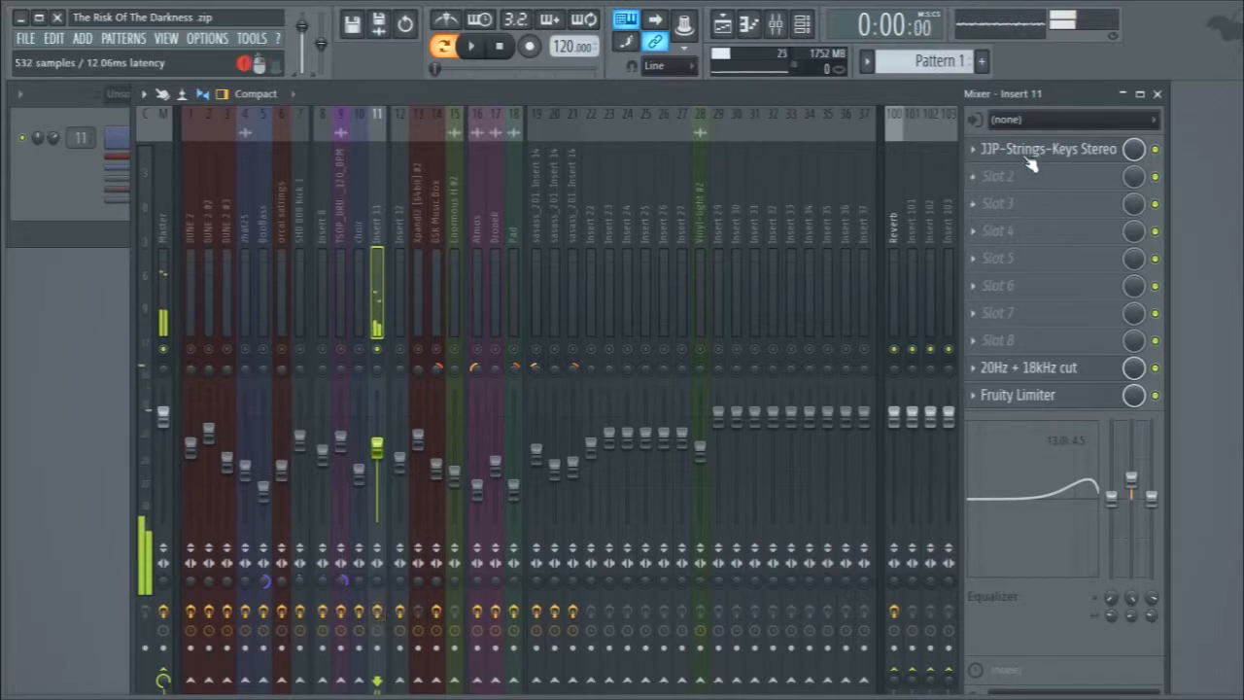
Try raising the gain of Insert 11's Fruity Limiter to 5.6 dB, and close the limiter.
click(1021, 397)
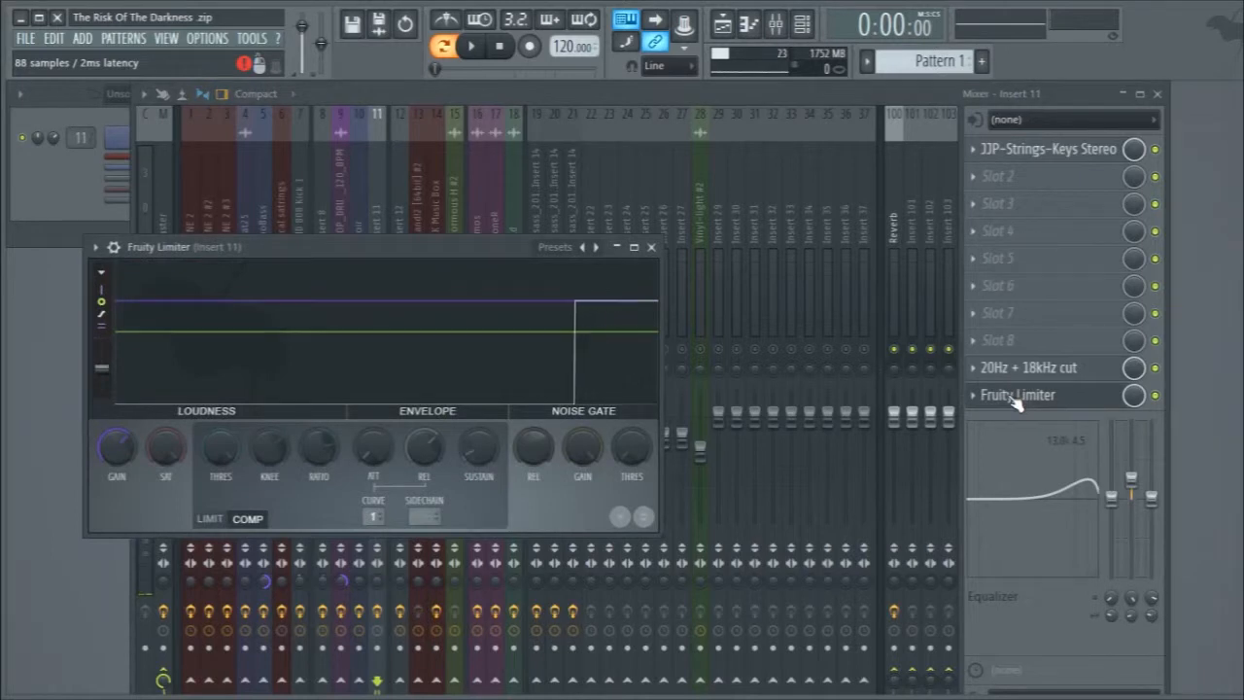
drag(113, 449, 112, 428)
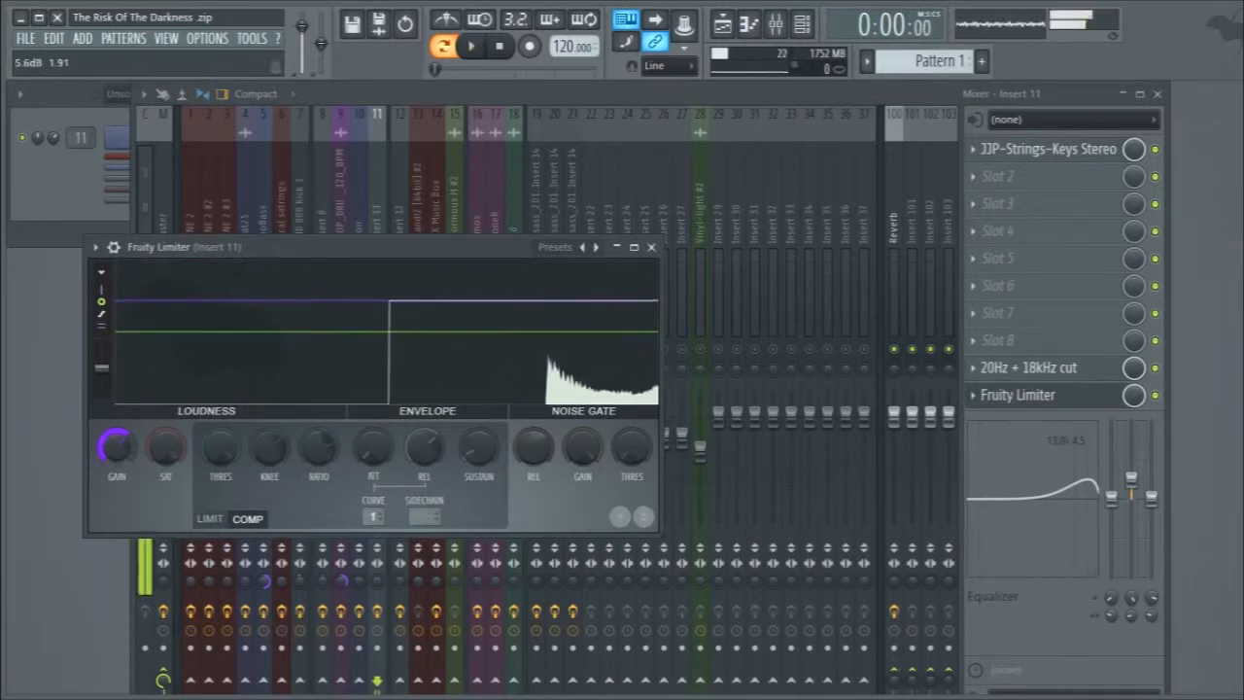
click(652, 248)
Point out Insert 11's volume fader and recheck its Fruity Limiter settings.
click(379, 453)
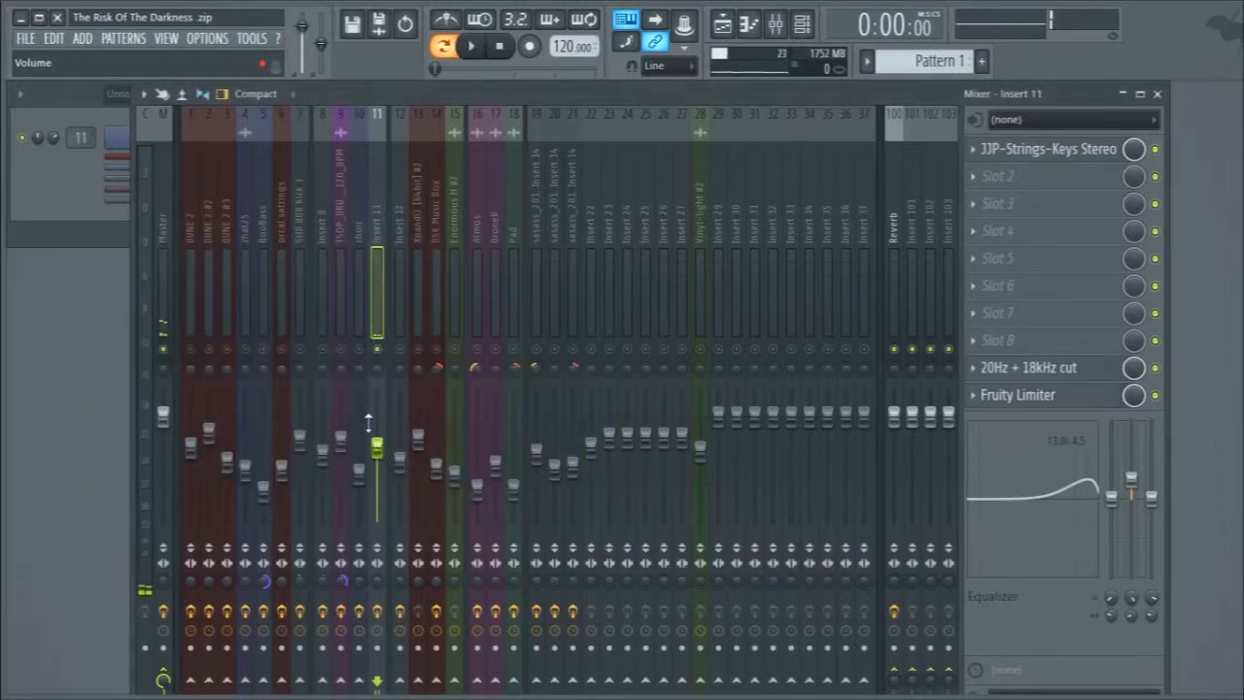
drag(381, 450, 381, 452)
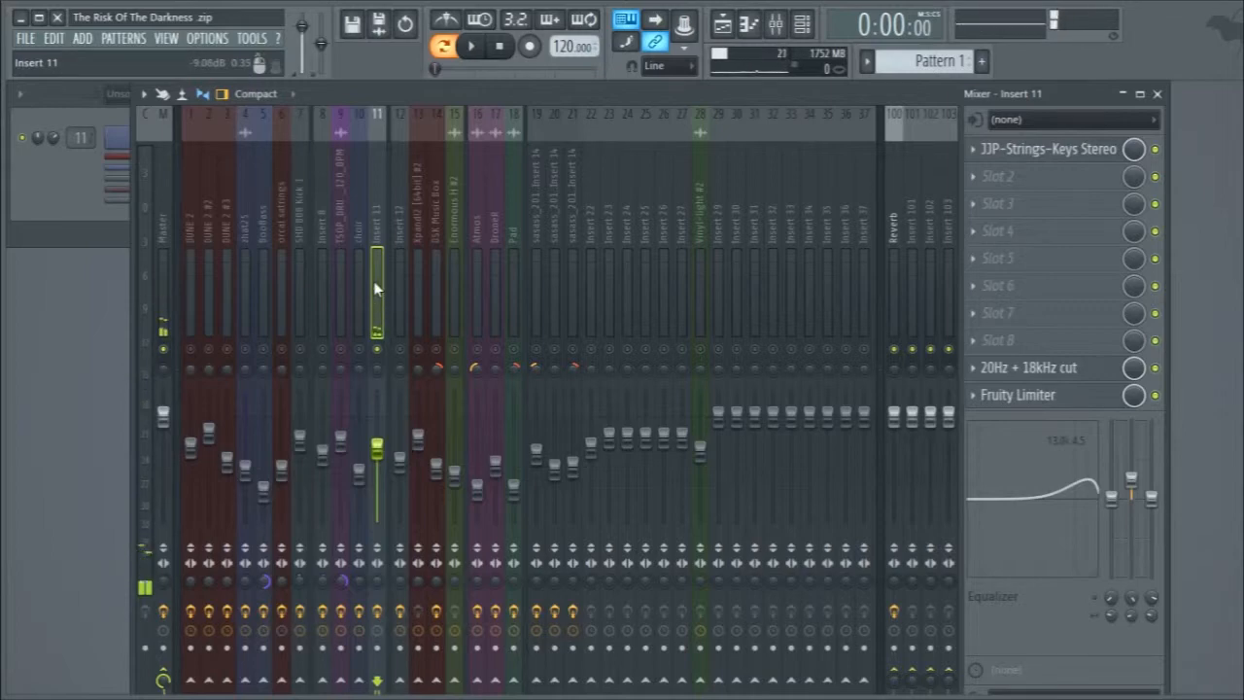
click(1031, 395)
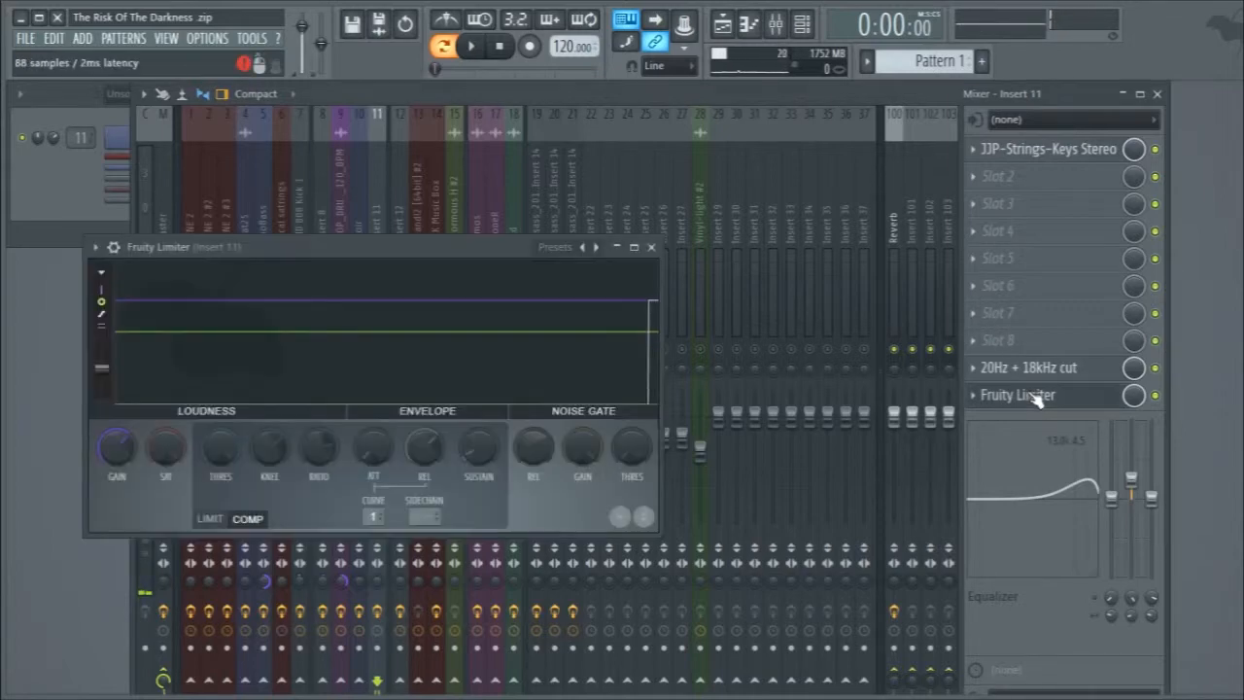
click(651, 246)
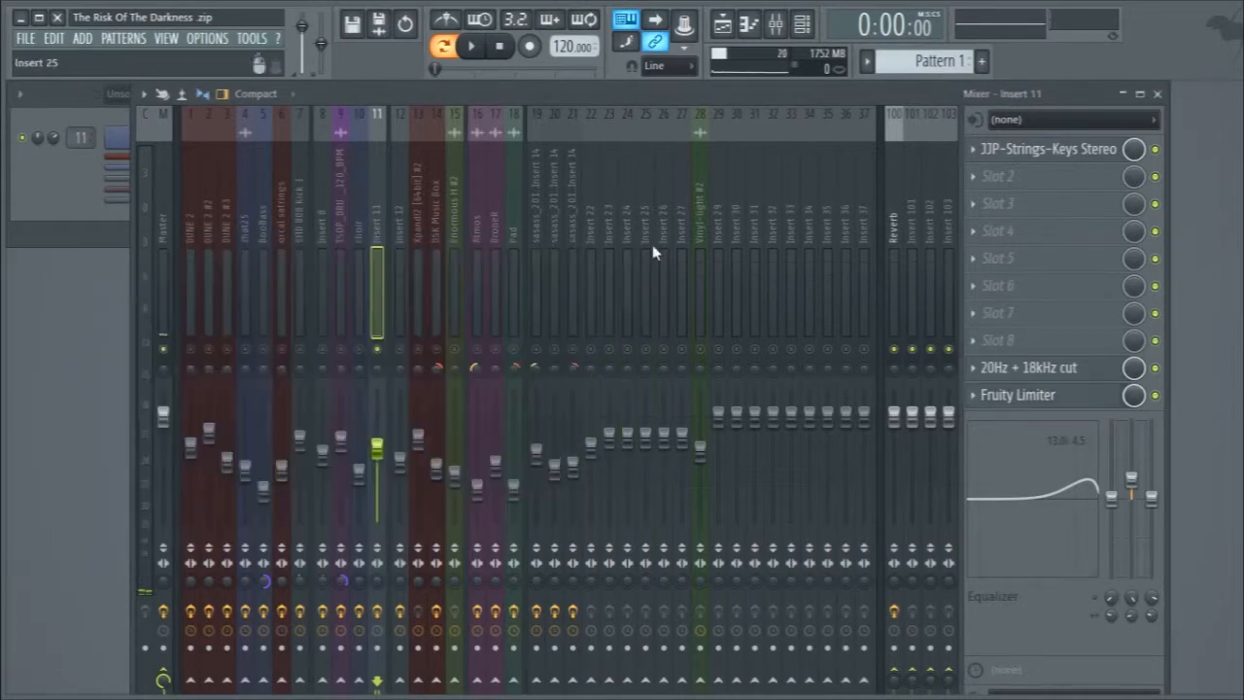
Review the low-pass band of Insert 11's "20Hz + 18kHz cut" EQ and compare the sound with the EQ toggled.
click(1063, 381)
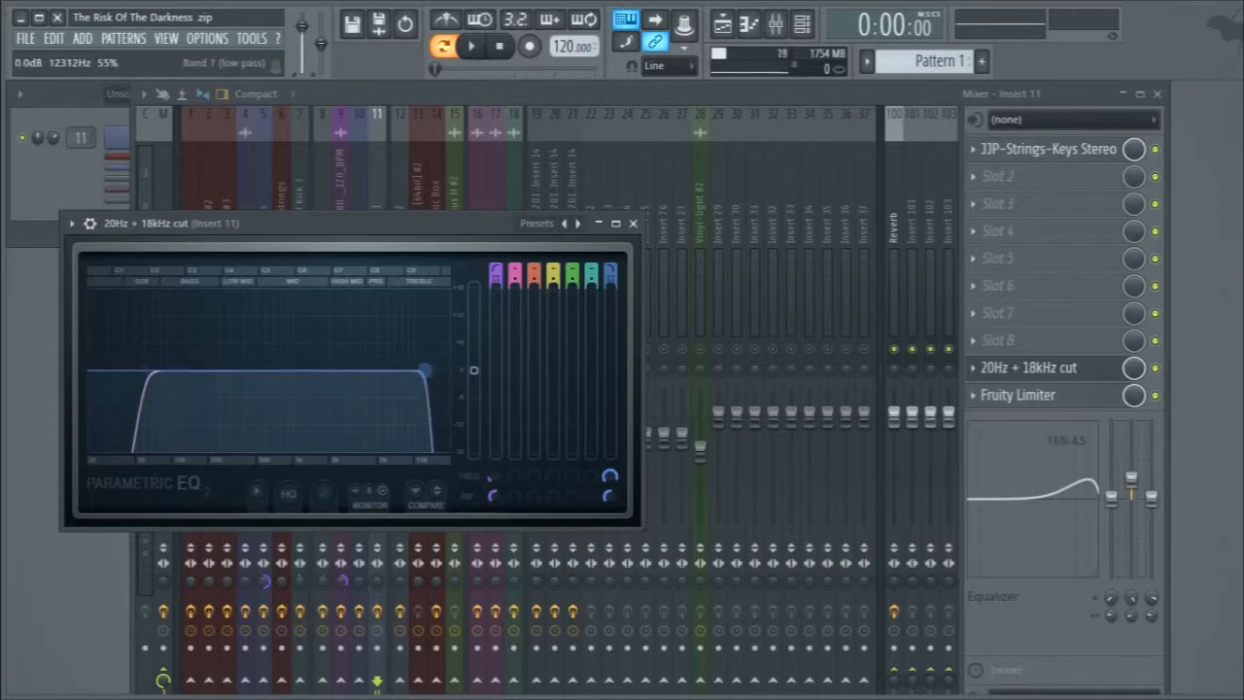
drag(425, 370, 427, 373)
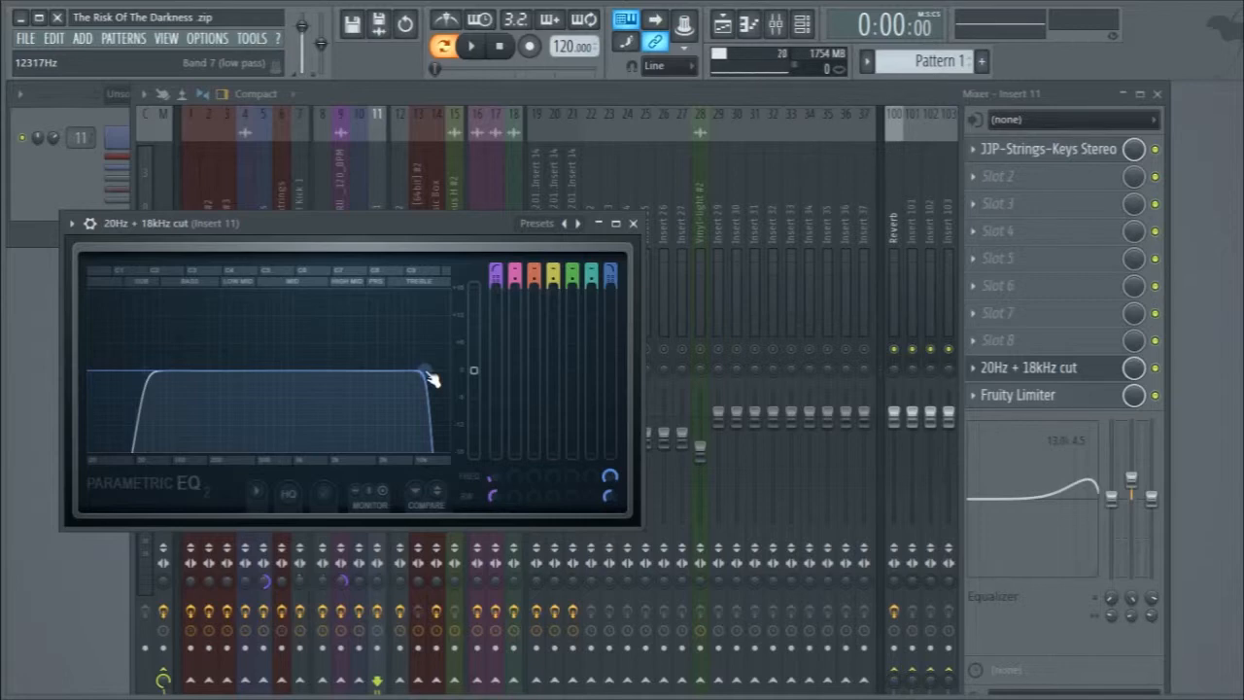
click(1158, 378)
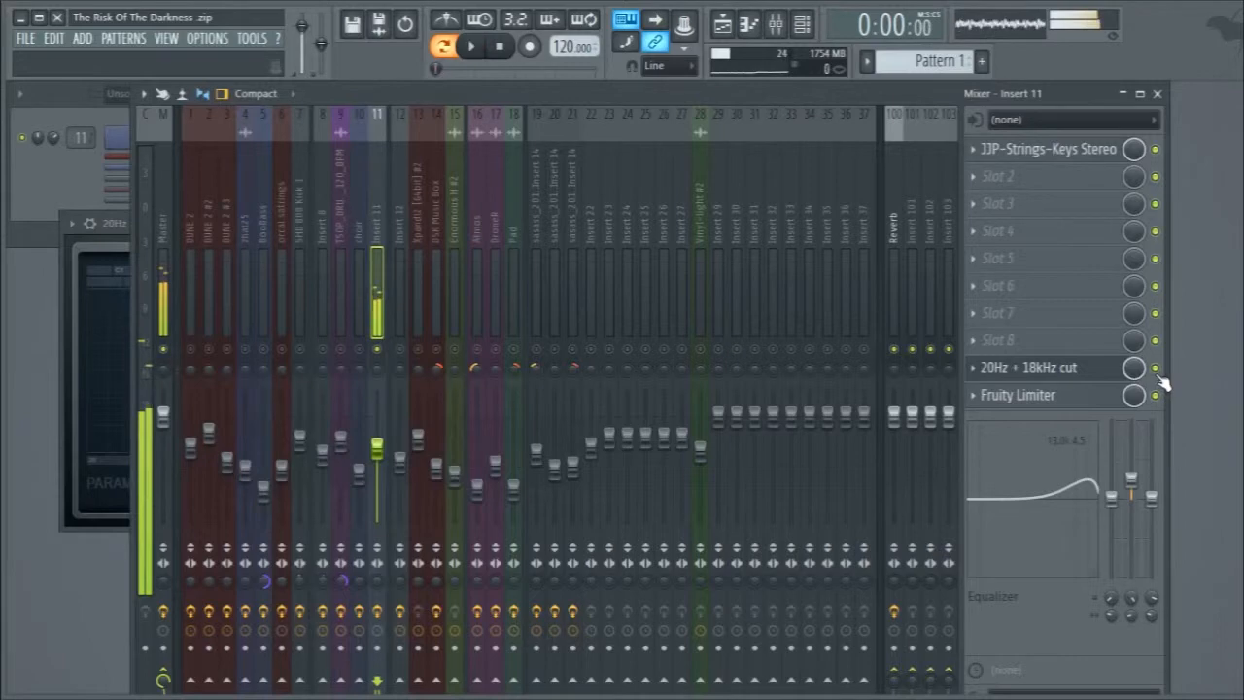
click(1069, 367)
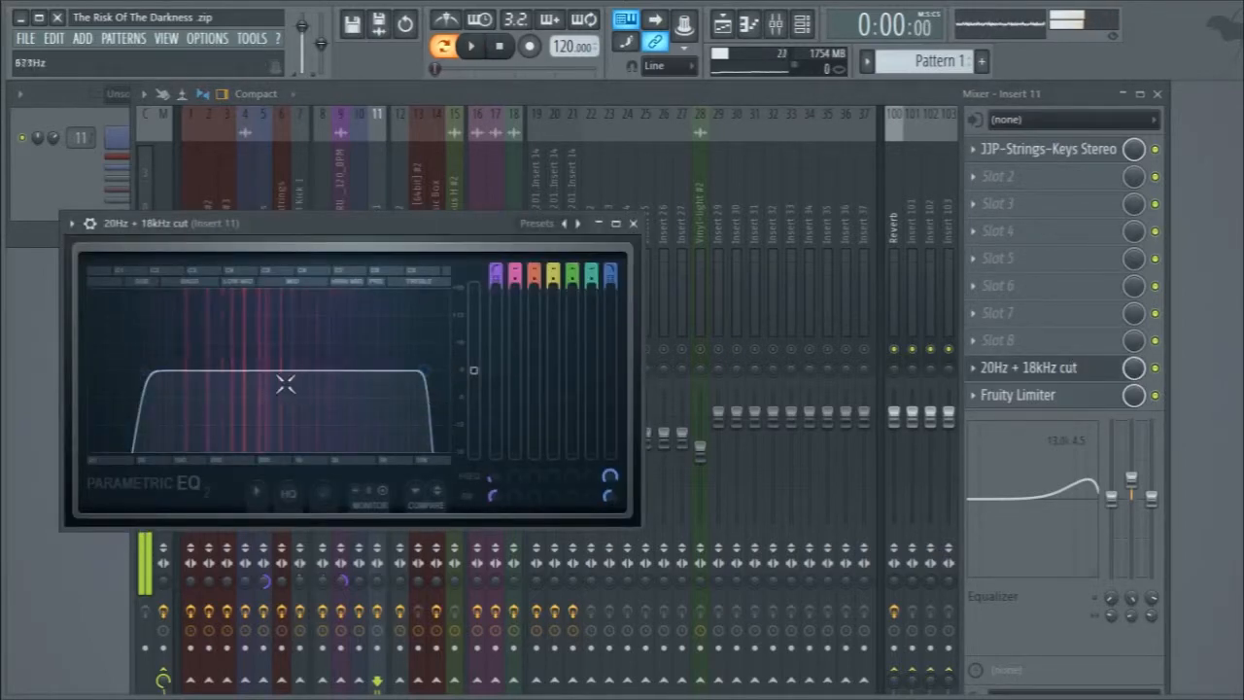
click(632, 223)
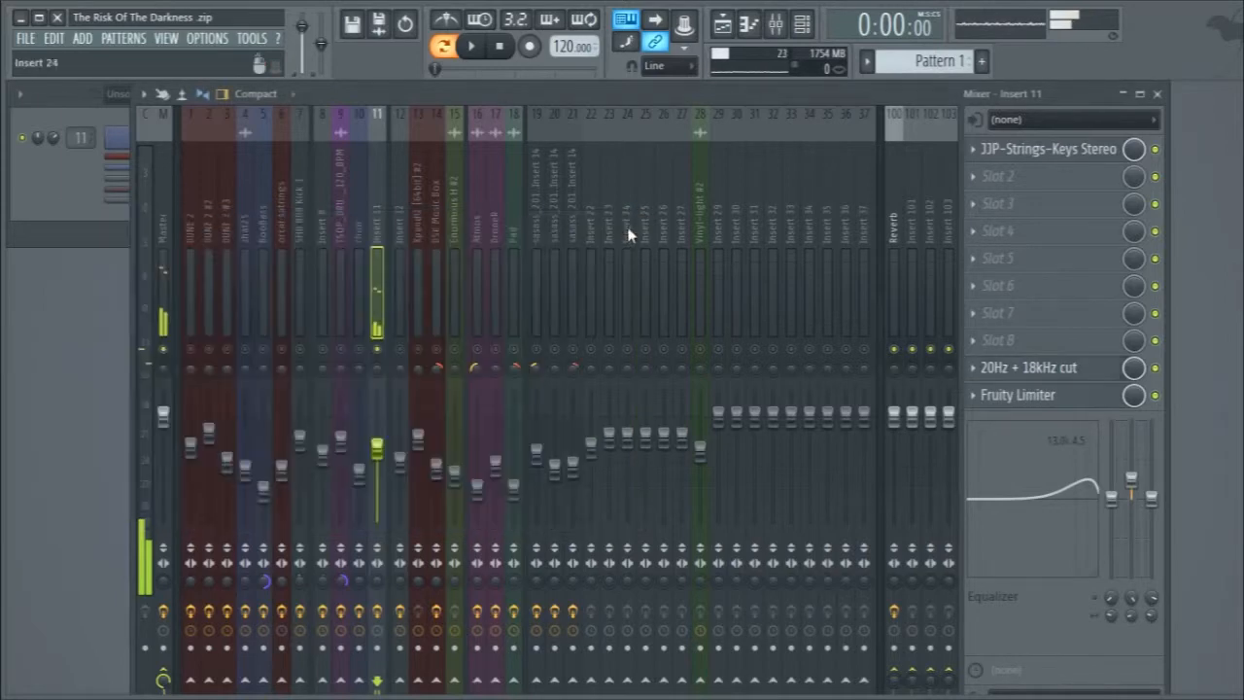
Inspect the JJP-Strings-Keys Stereo effect on Insert 11, show its Piano factory presets including PIANO 2, and close it.
click(1032, 152)
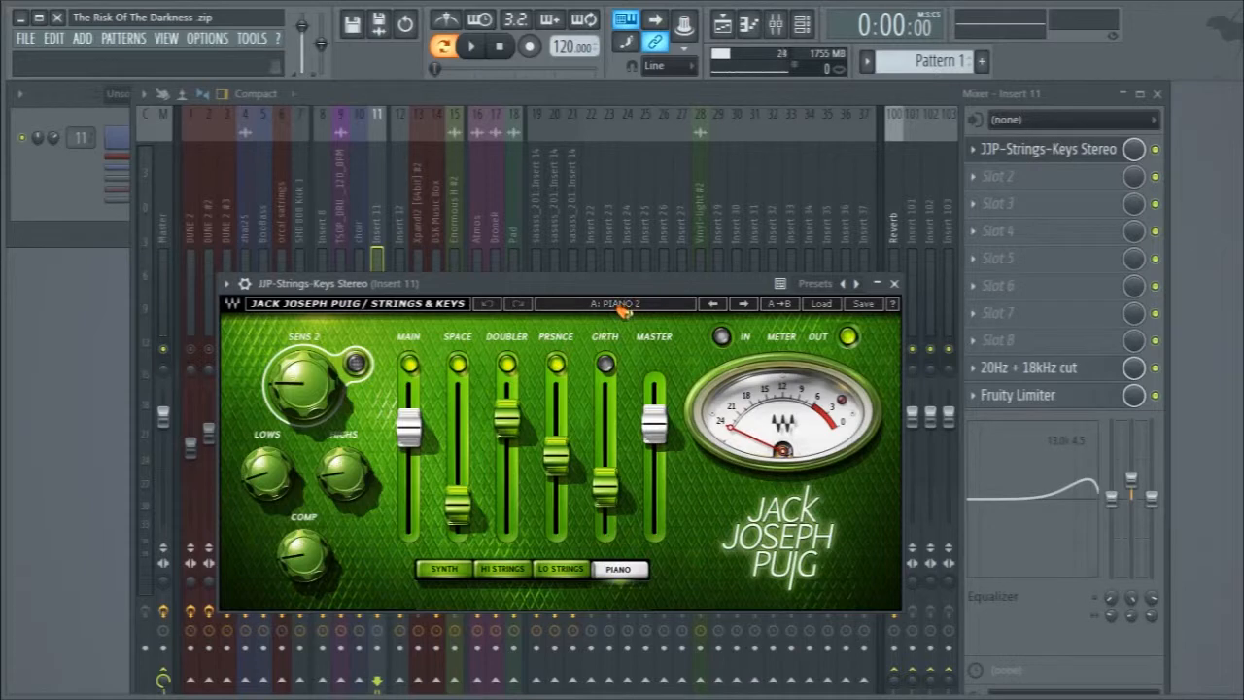
click(831, 305)
mouse_move(878, 449)
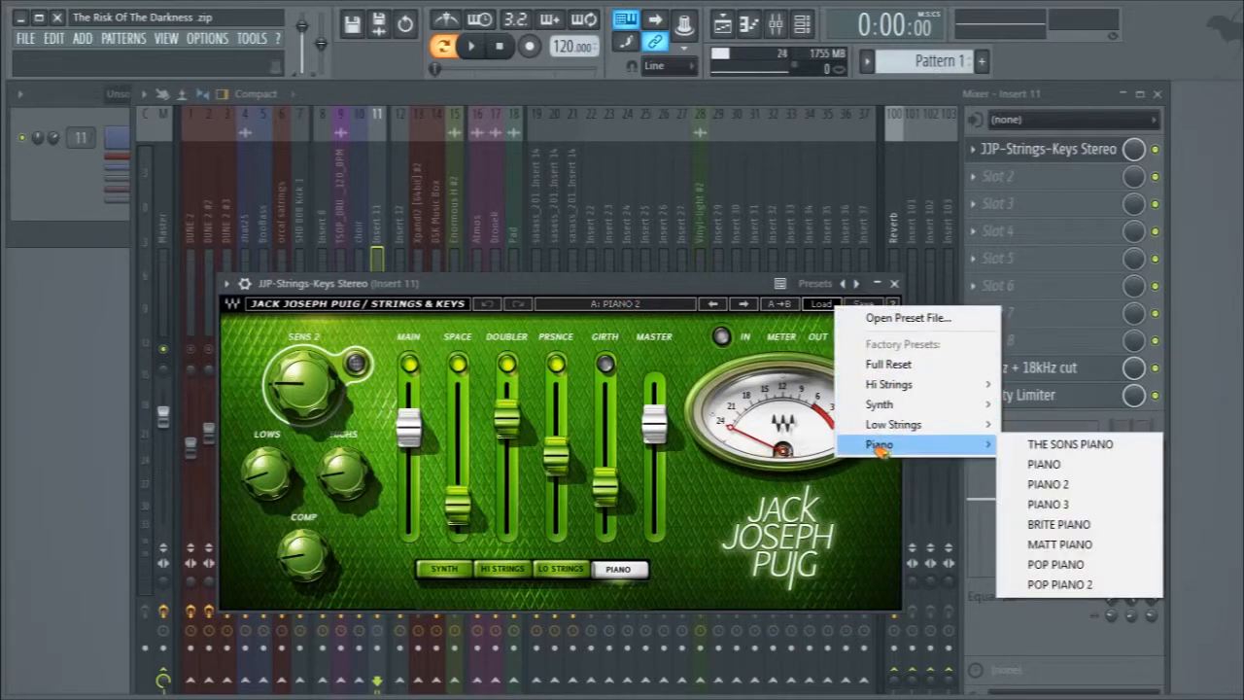
click(1089, 486)
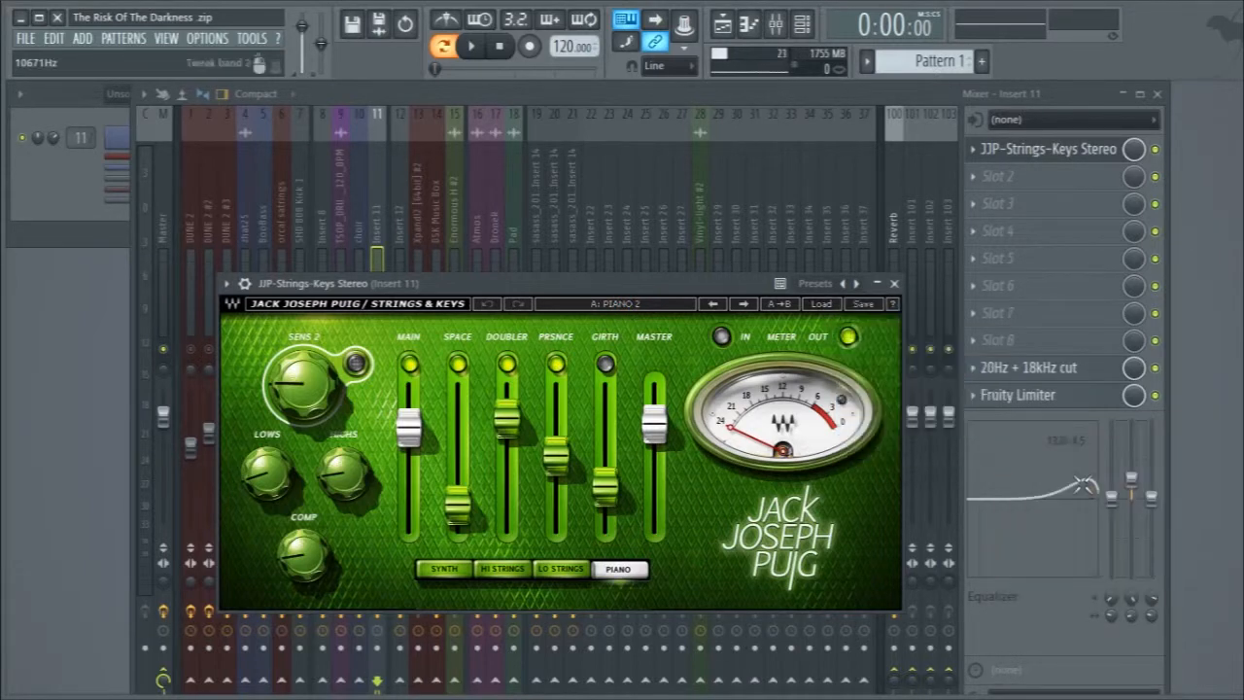
click(895, 284)
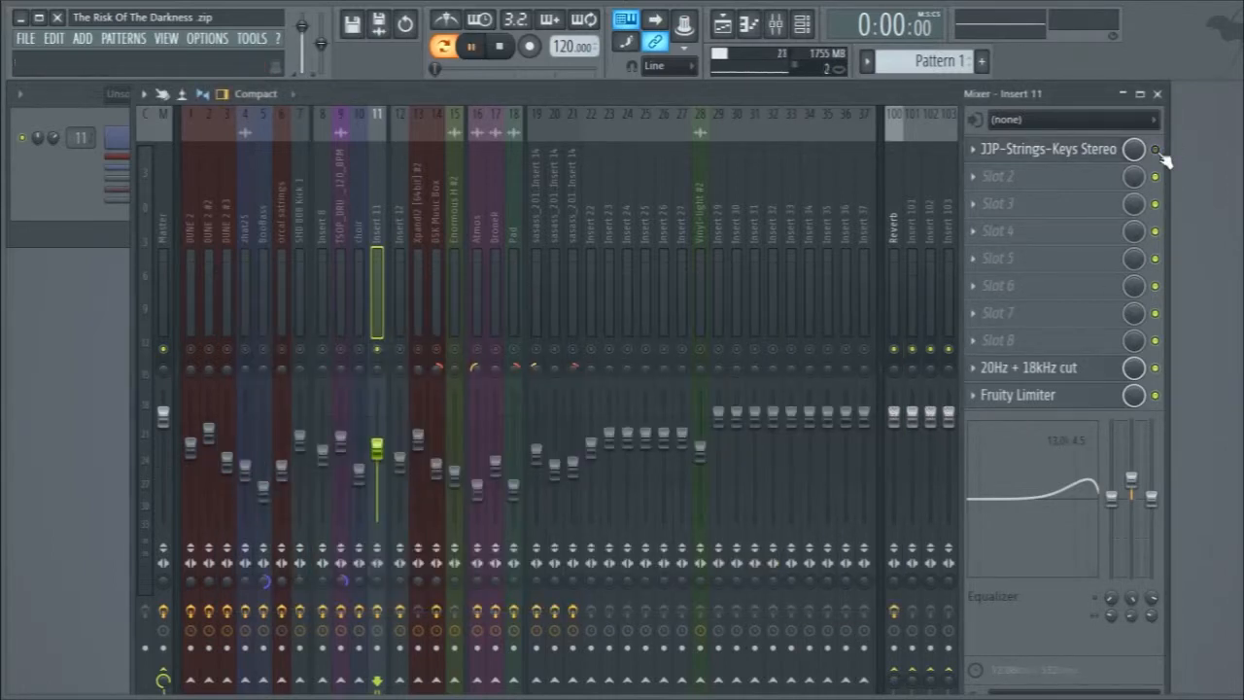
Play the piano with JJP-Strings-Keys Stereo bypassed and enabled for comparison, and close the Mixer.
key(space)
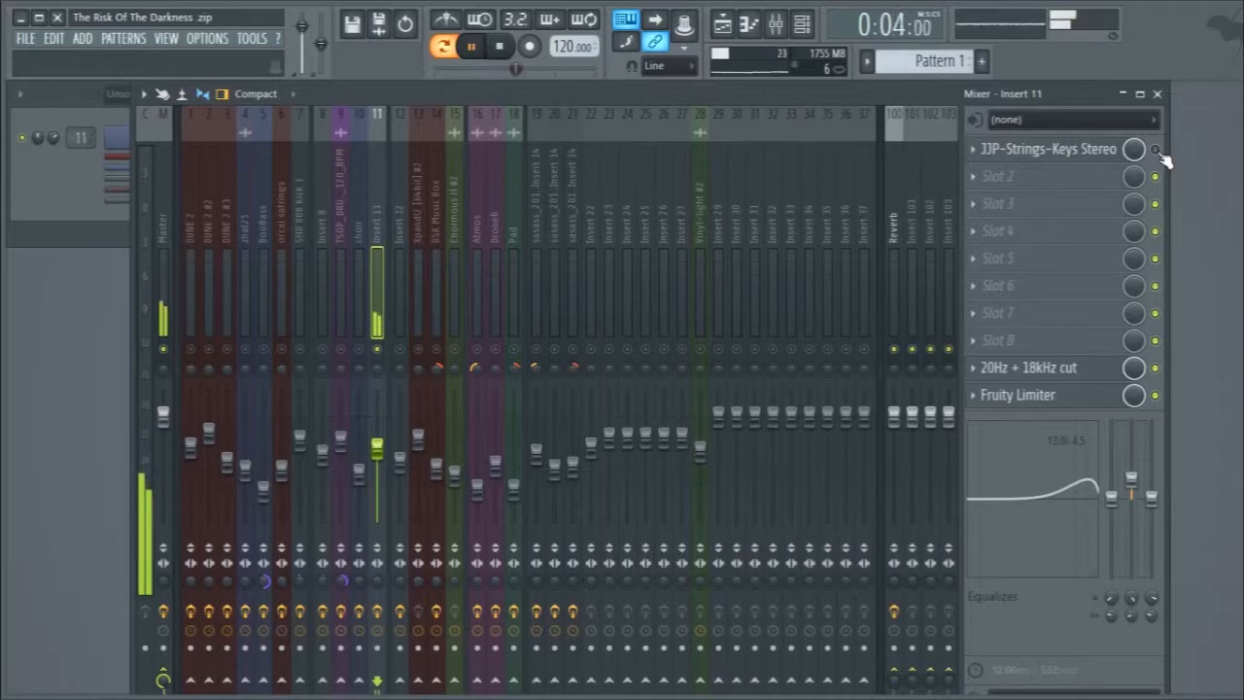
key(space)
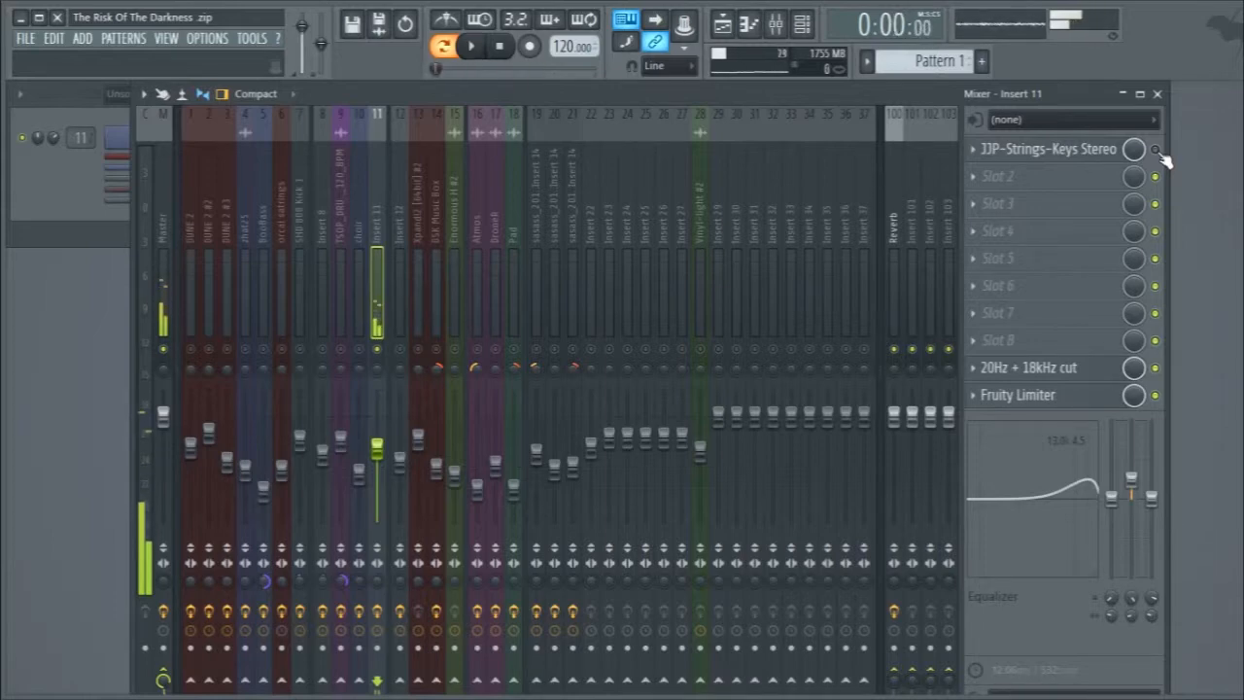
key(space)
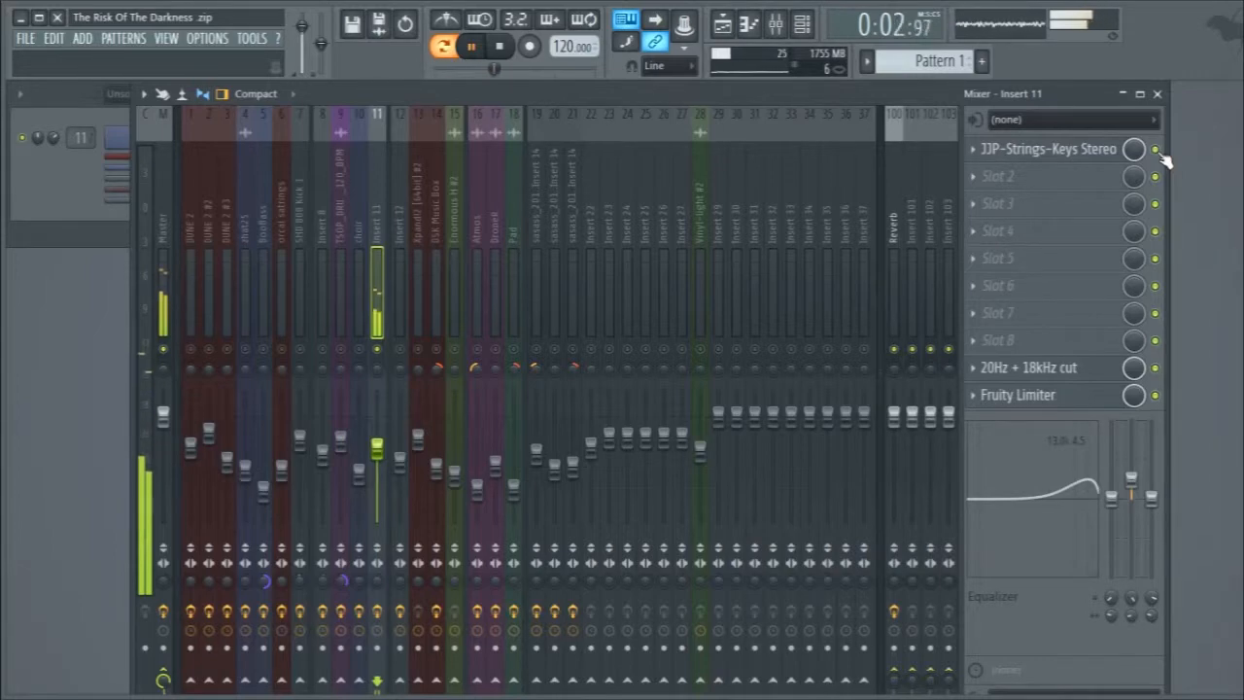
key(space)
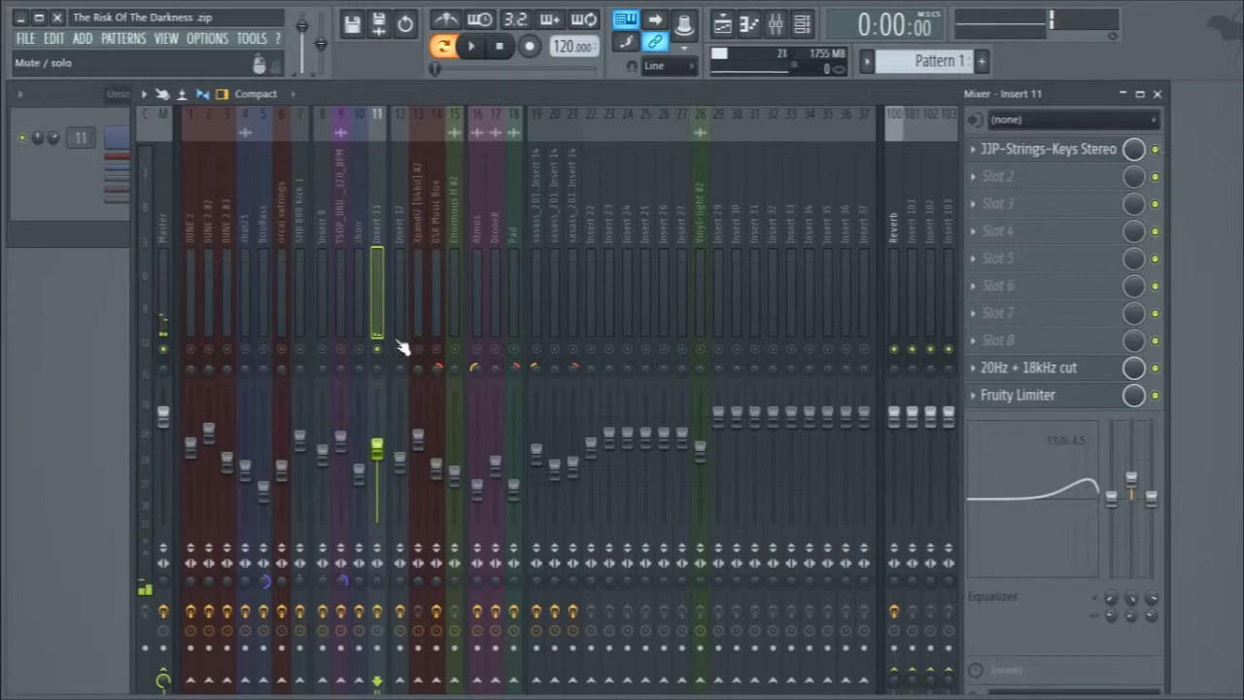
click(1157, 93)
Switch to Pattern 2, play it while examining the Xpand!2 notes in the piano roll, and return to the Channel rack.
scroll(918, 60, down, 1)
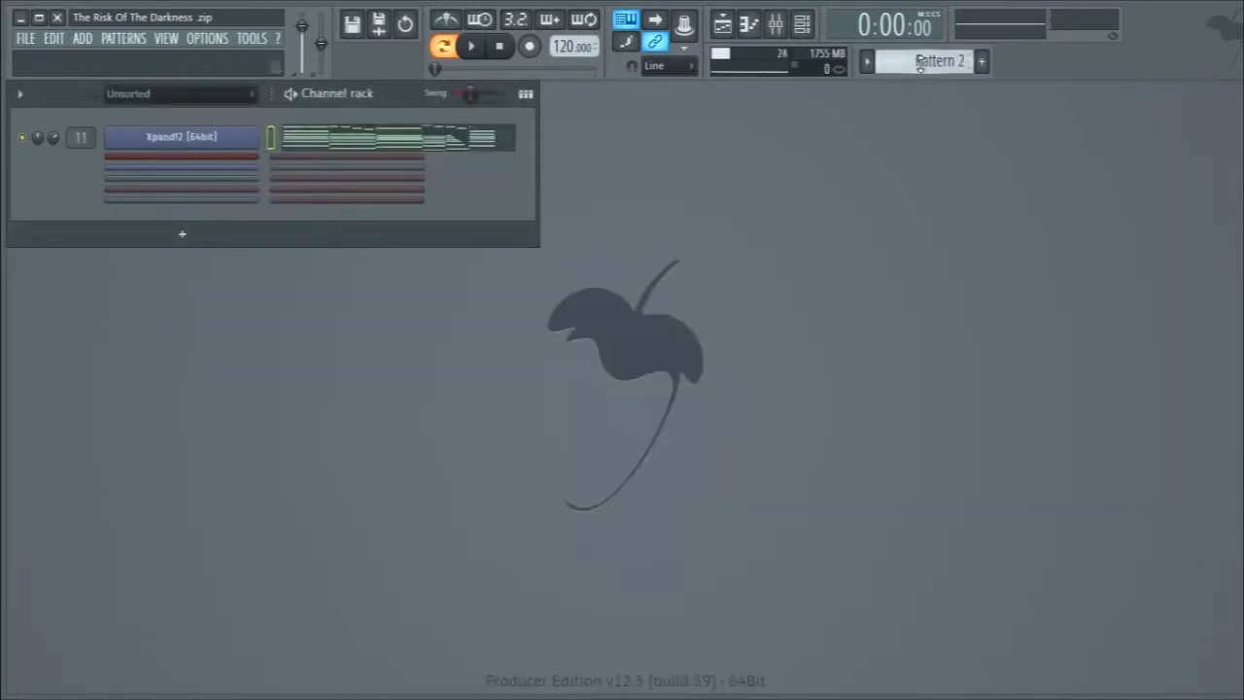
click(340, 139)
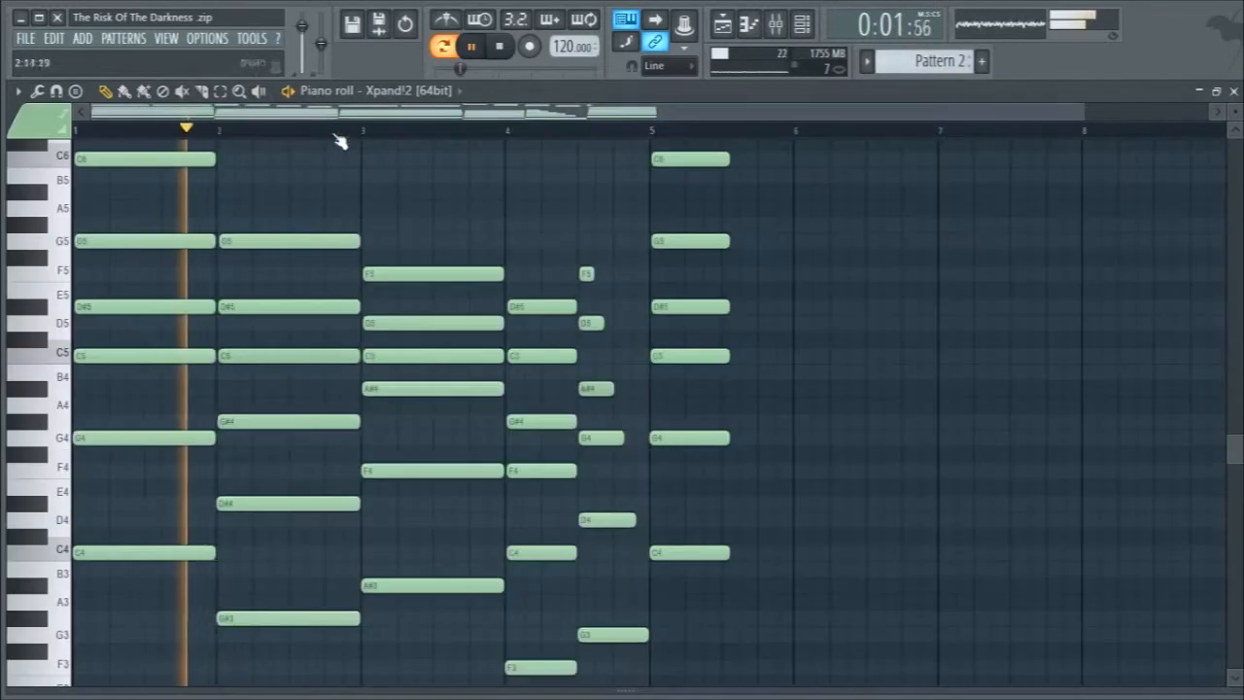
scroll(824, 261, up, 1)
scroll(827, 261, down, 2)
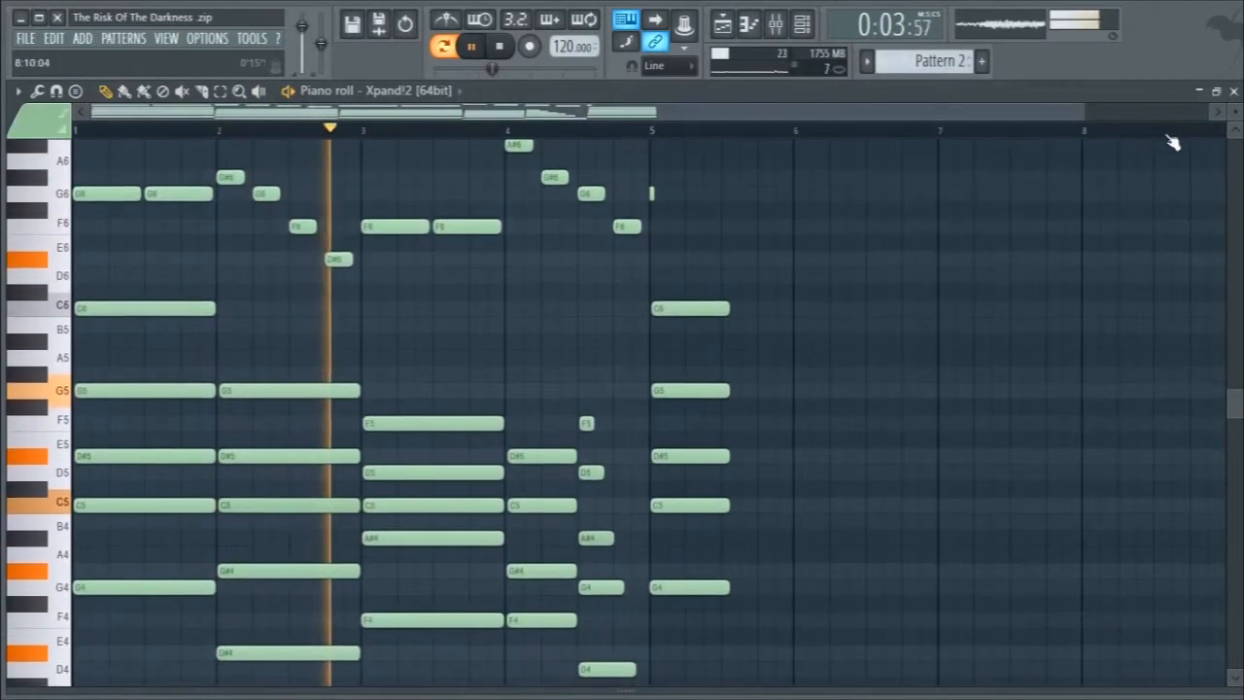
drag(1235, 115, 1235, 112)
scroll(891, 256, down, 3)
scroll(939, 230, up, 3)
click(1234, 90)
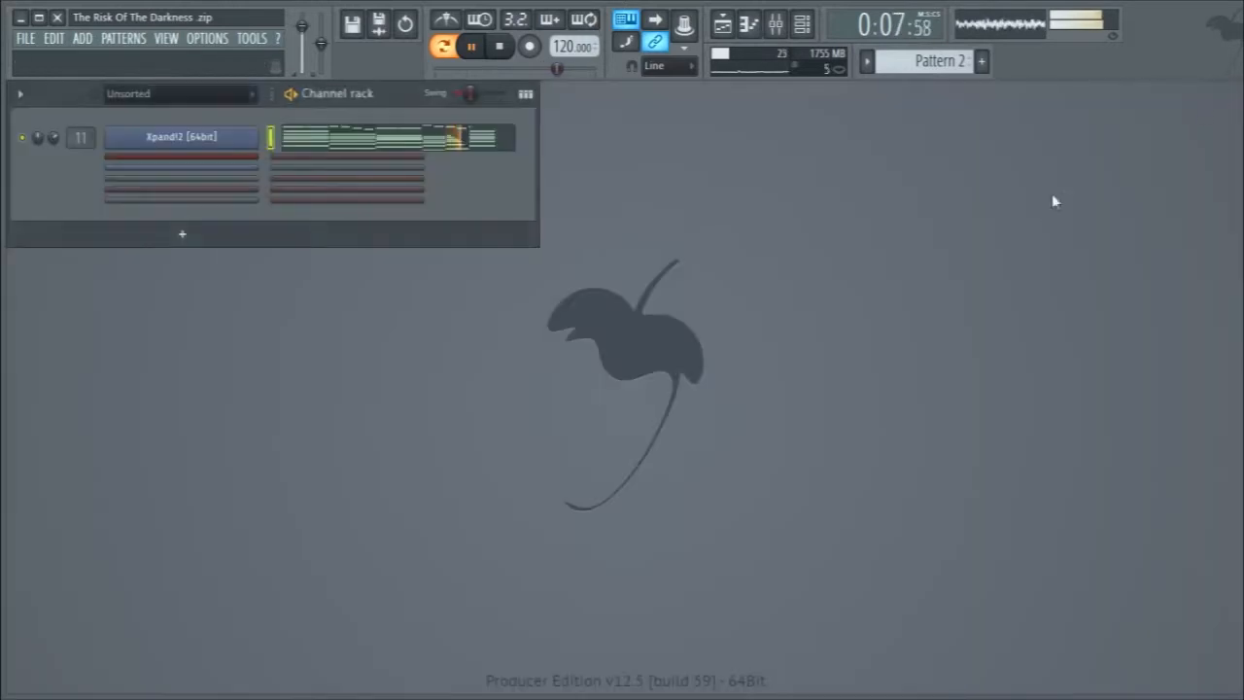
key(space)
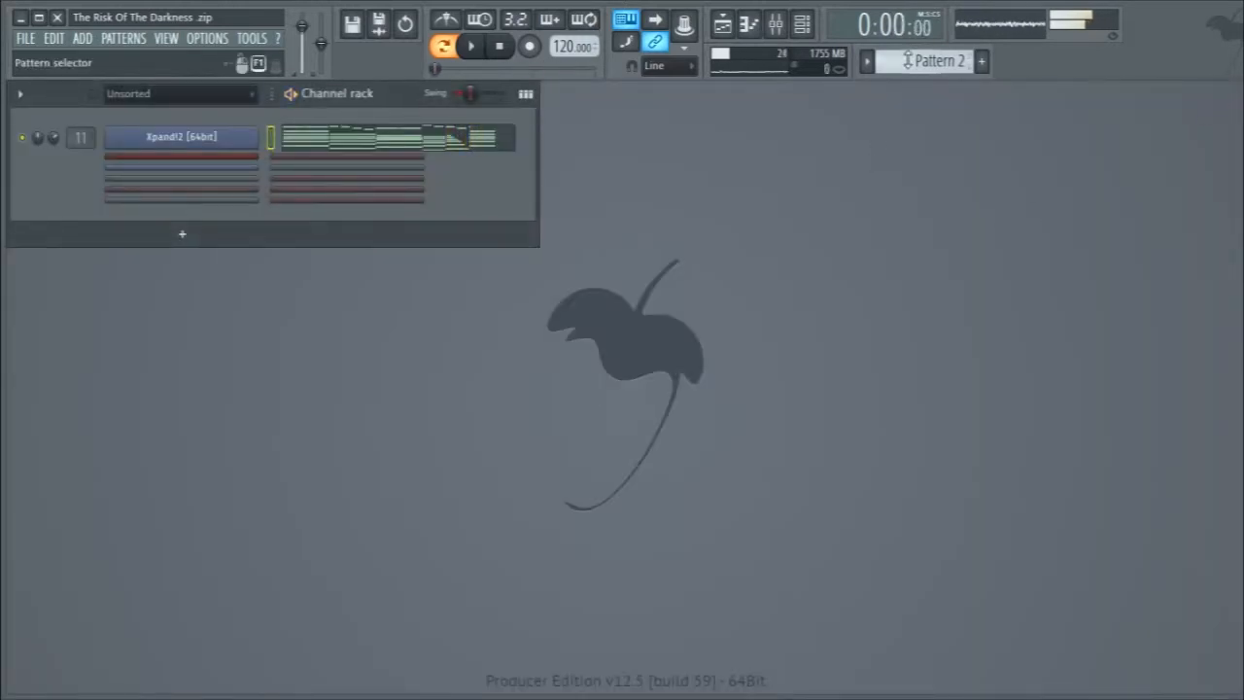
Switch to Pattern 3, play it and examine its short Xpand!2 chords in the piano roll.
scroll(907, 60, down, 1)
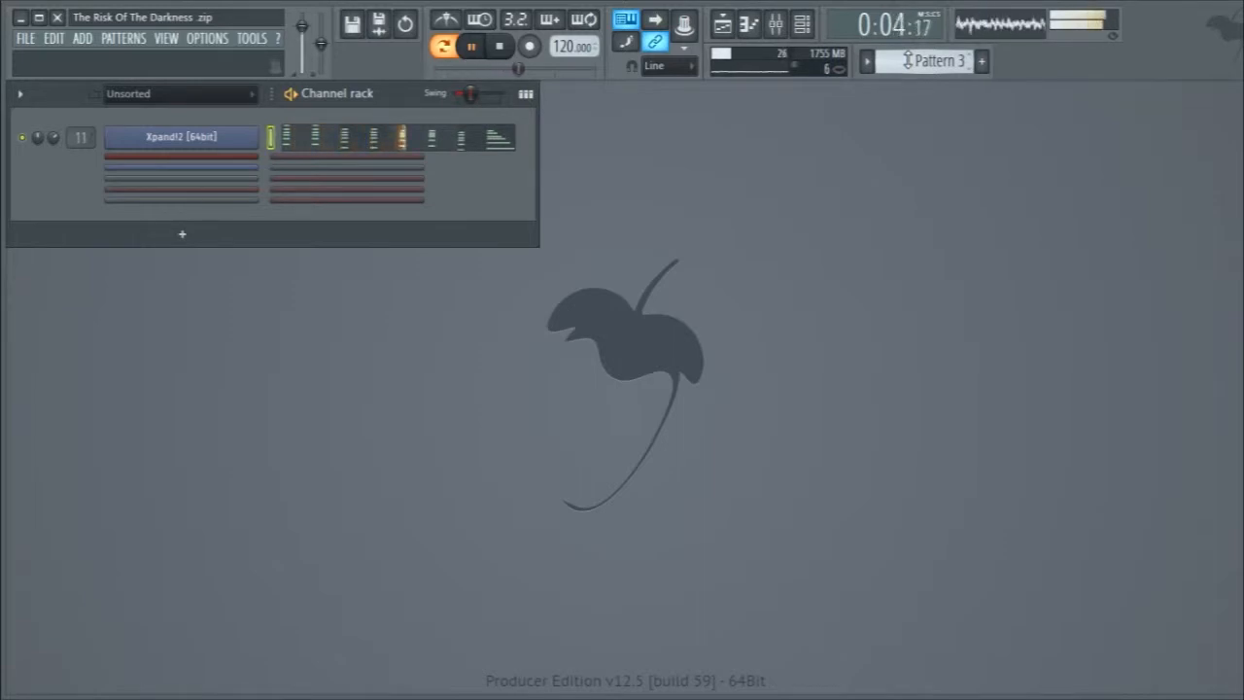
click(498, 137)
scroll(462, 243, down, 2)
key(space)
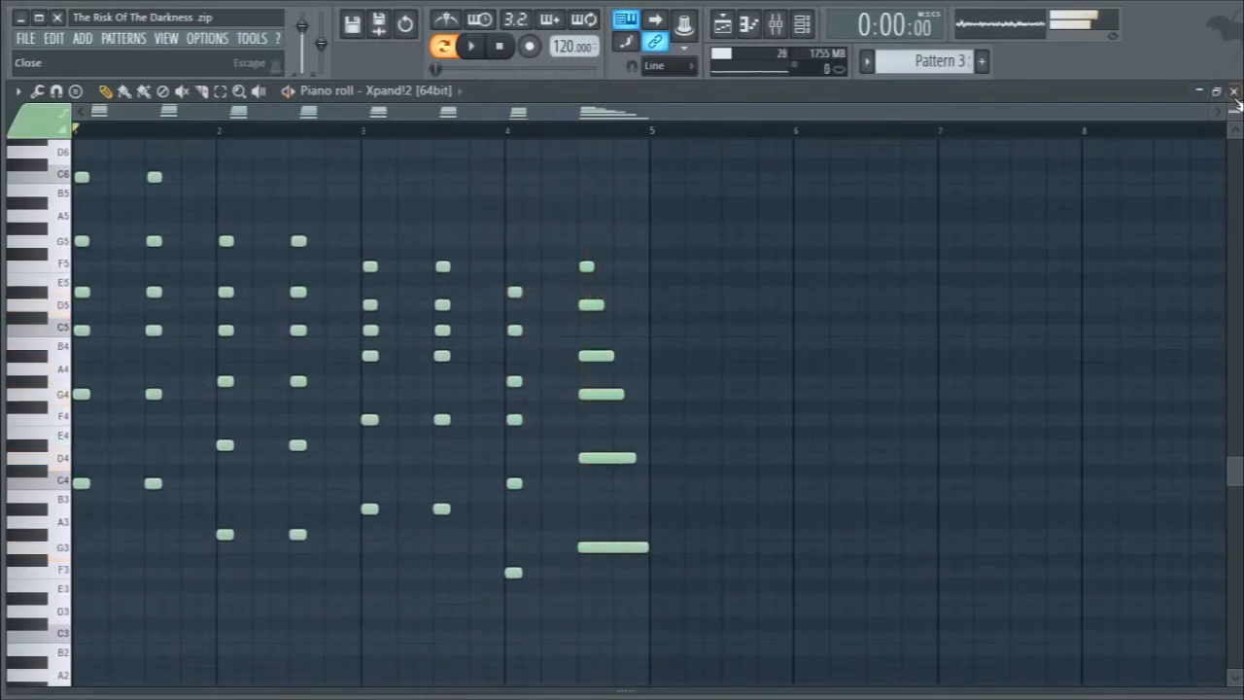
click(1235, 93)
Play Pattern 4 and widen the Channel rack across the workspace.
scroll(941, 62, down, 1)
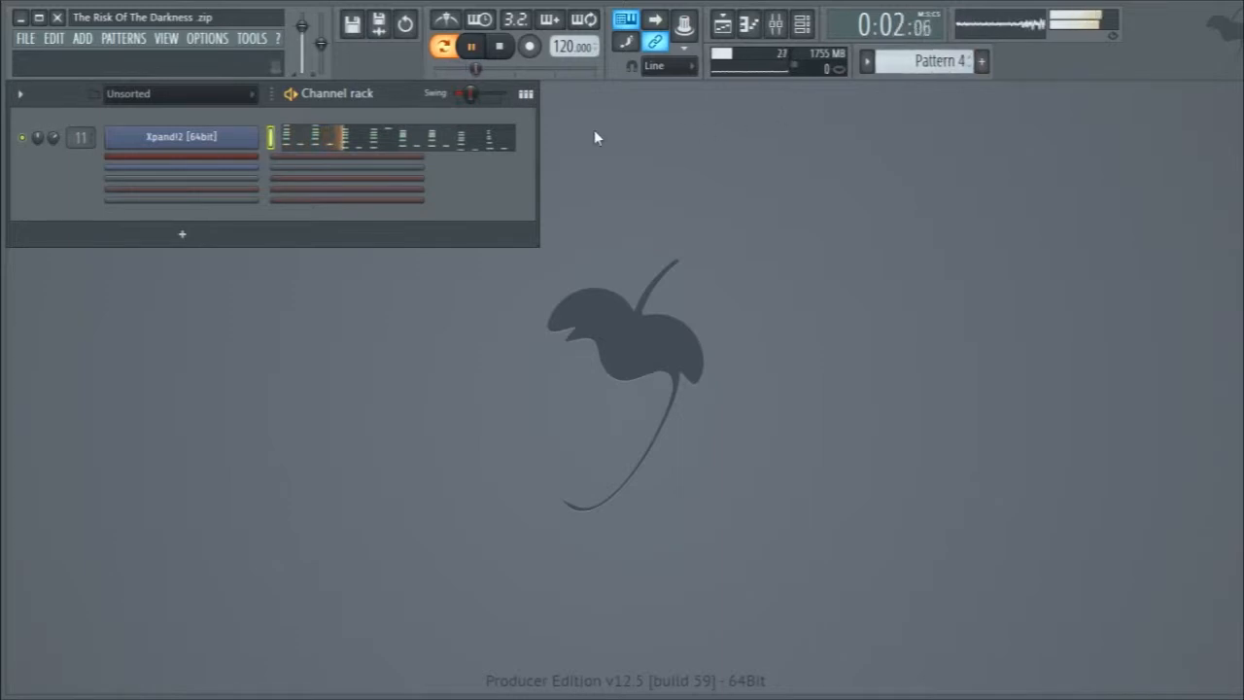
drag(539, 130, 1222, 134)
key(space)
Switch to Pattern 5 and show the live bass channel's DirectWave instrument with the Bass Temptated program.
scroll(928, 60, down, 1)
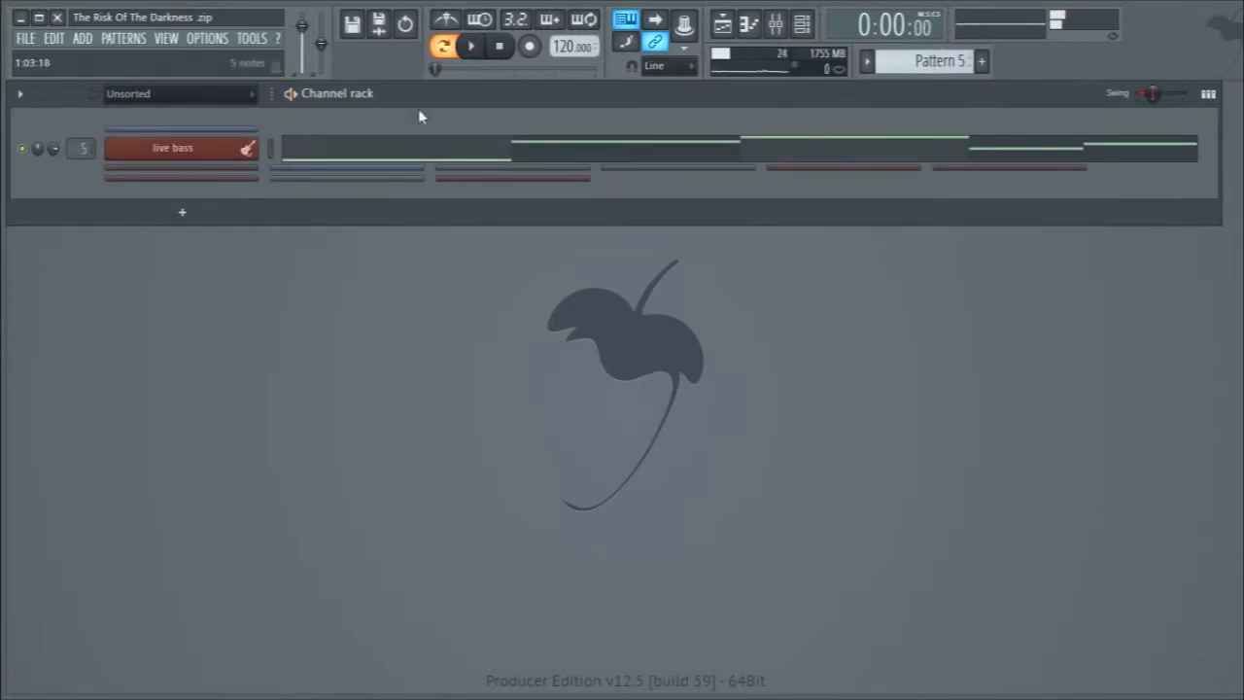
click(184, 158)
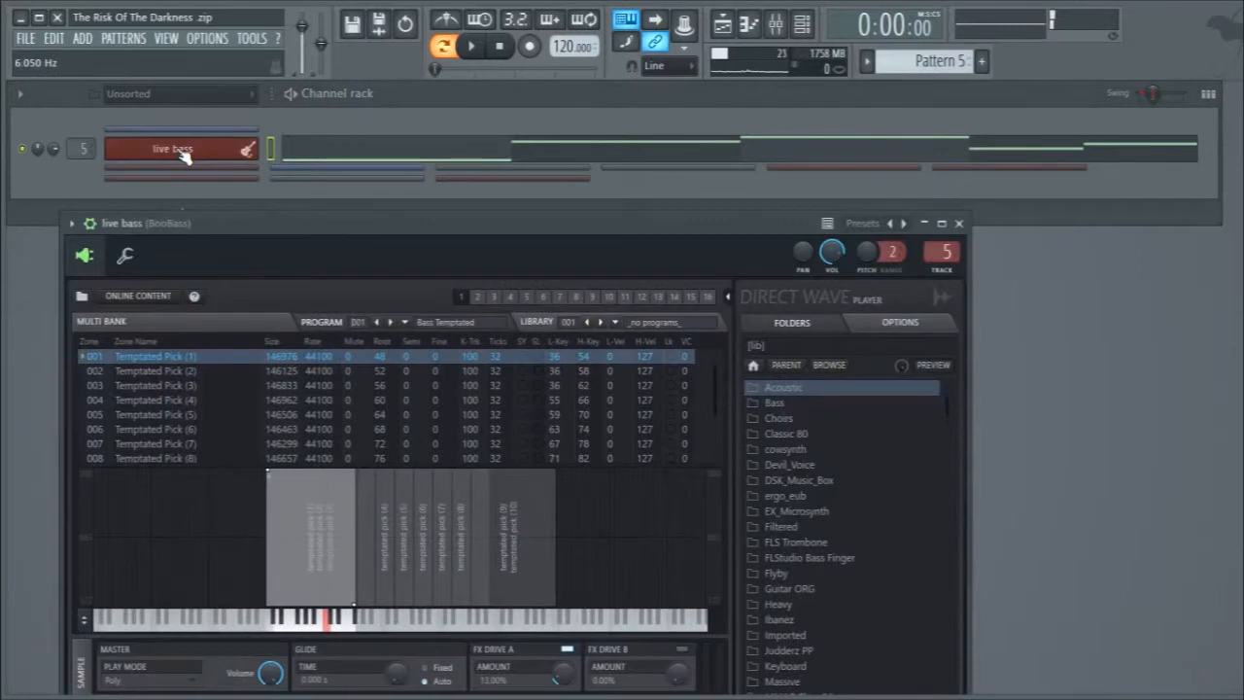
drag(212, 233, 240, 205)
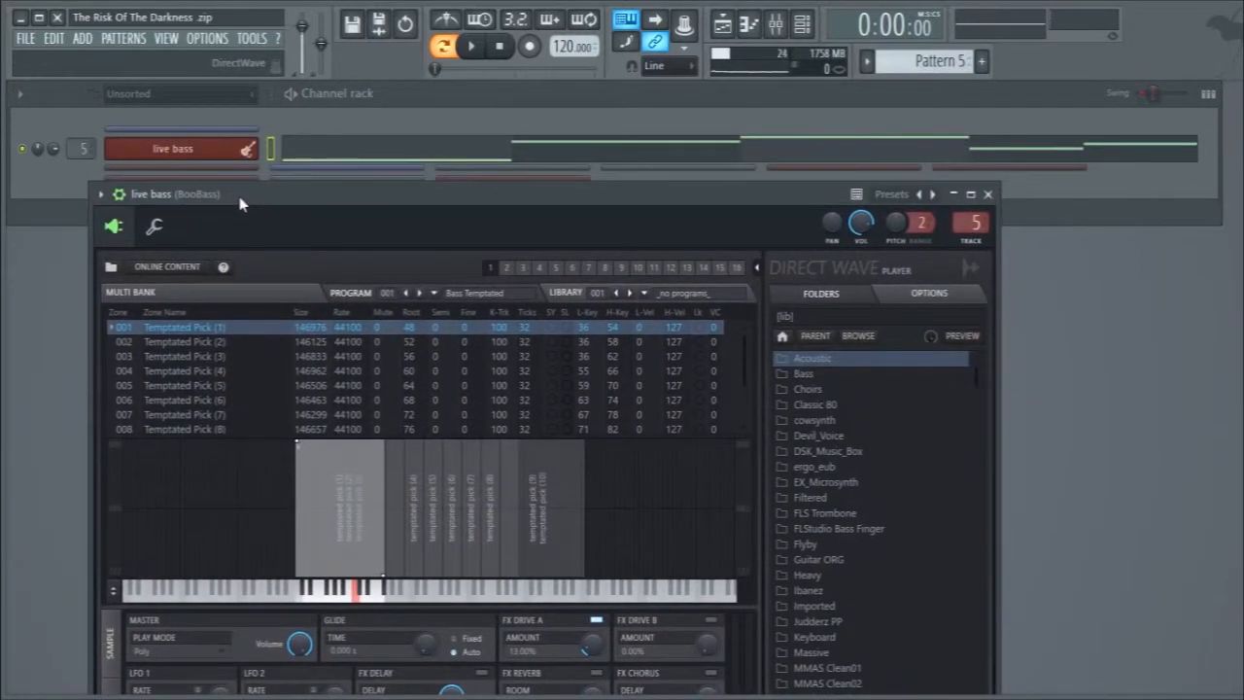
click(990, 194)
Show the BooBass track in the Mixer and review its Fruity Compressor settings while the bass plays.
key(F9)
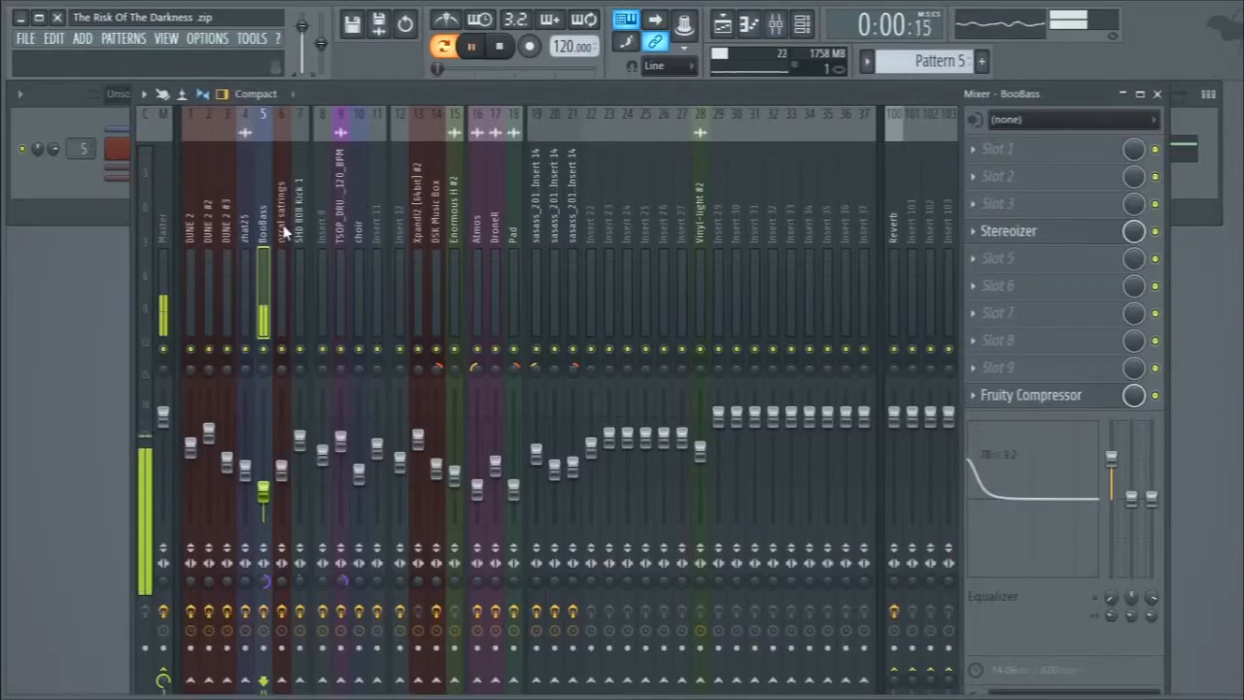
click(1030, 403)
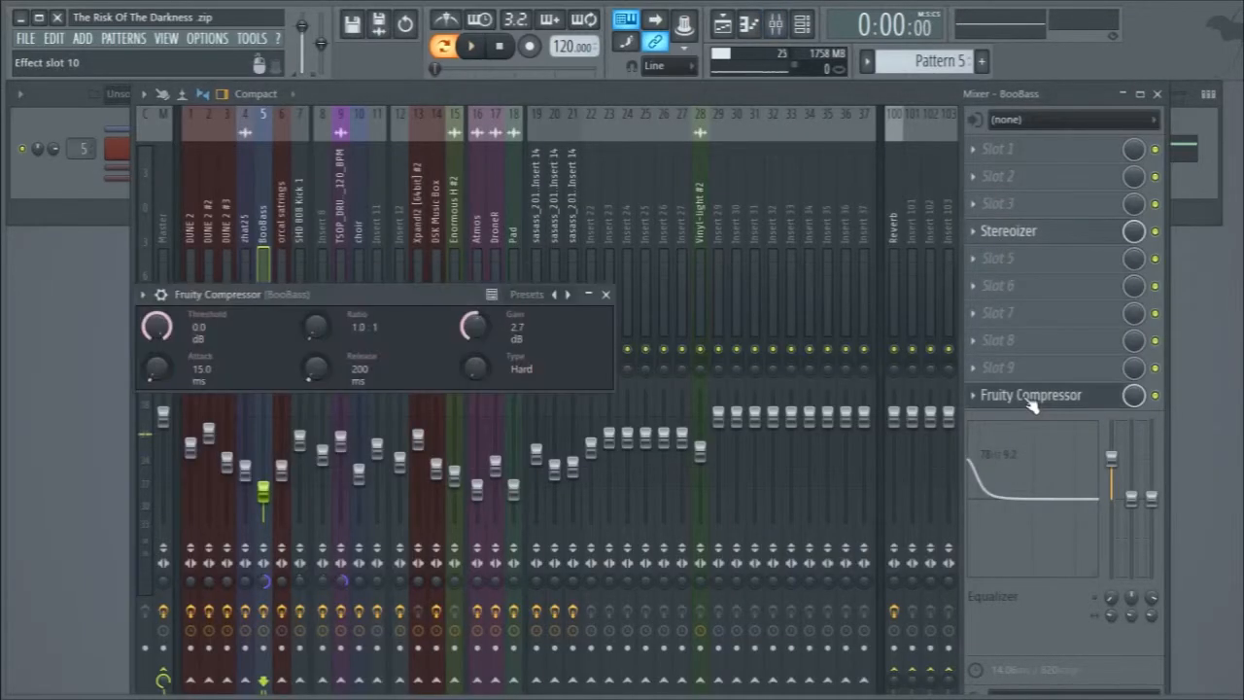
key(space)
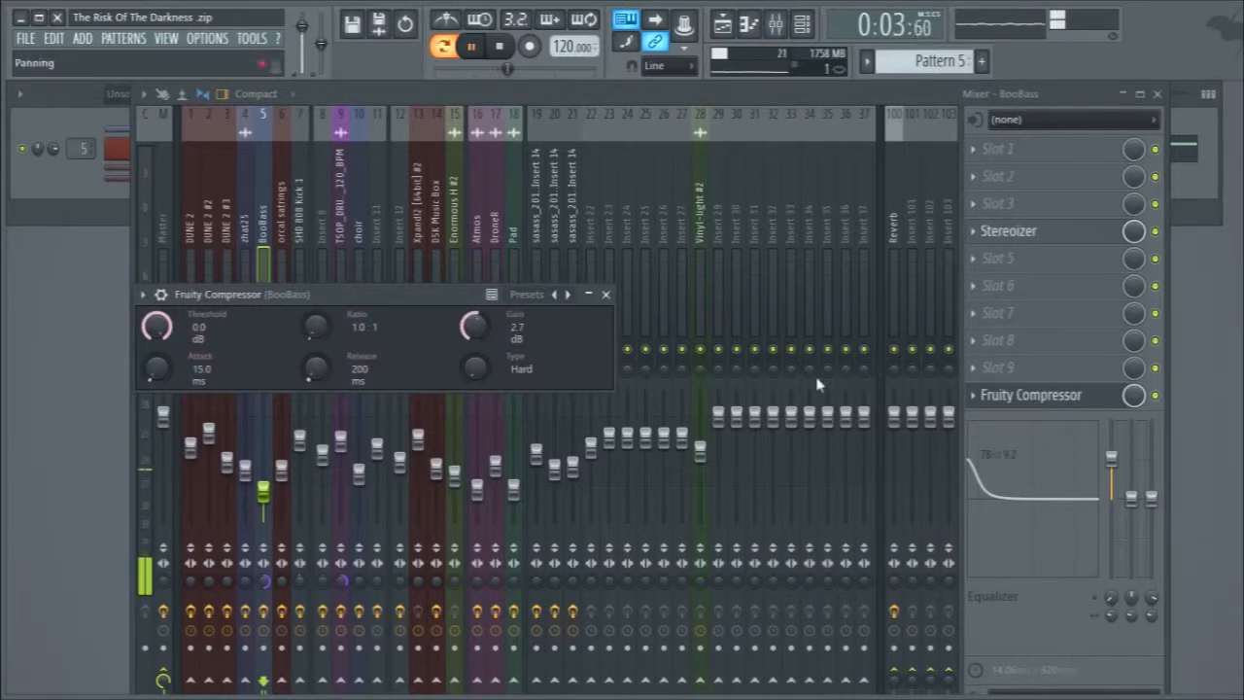
click(605, 293)
key(space)
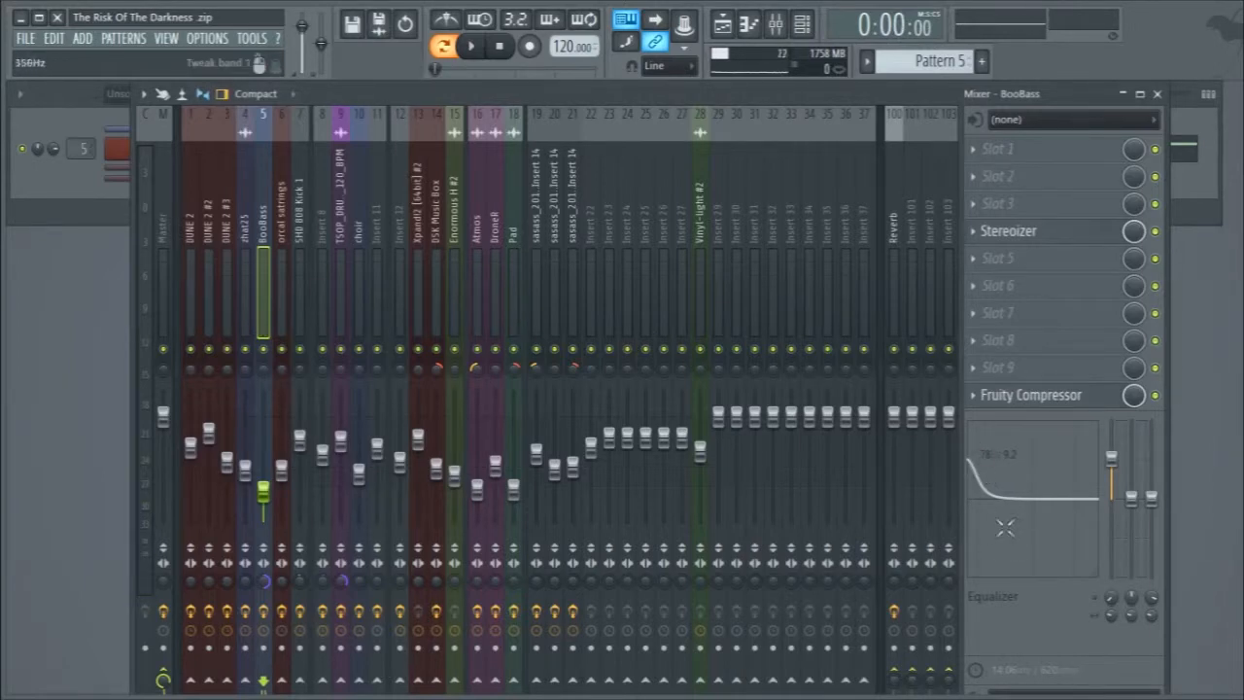
Review the Stereoizer effect on the BooBass track, close it and compare the bass with the effect toggled.
click(1096, 238)
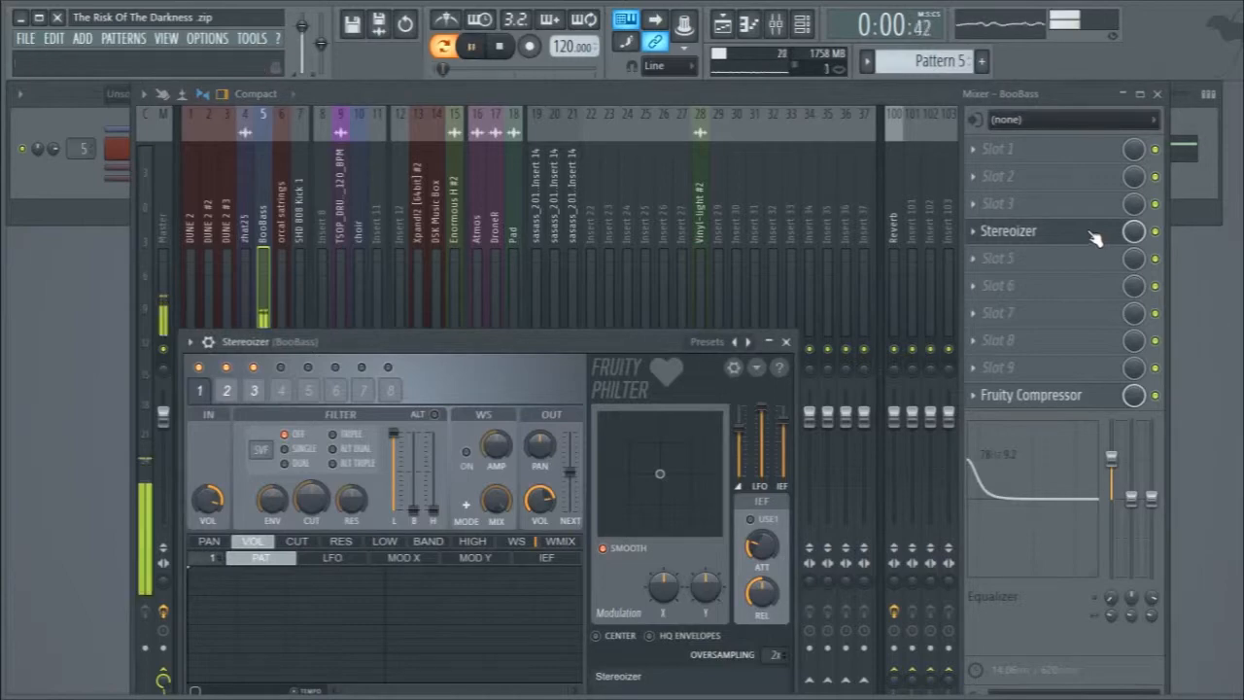
drag(480, 352, 548, 188)
click(855, 190)
key(space)
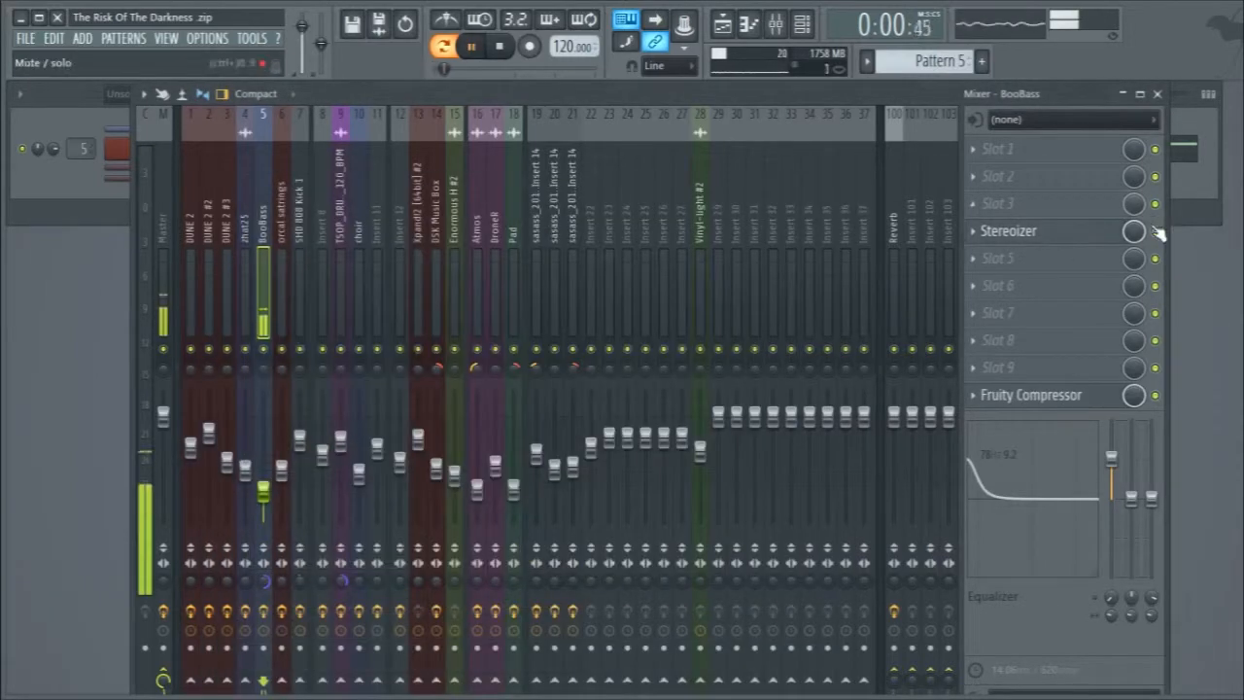
key(space)
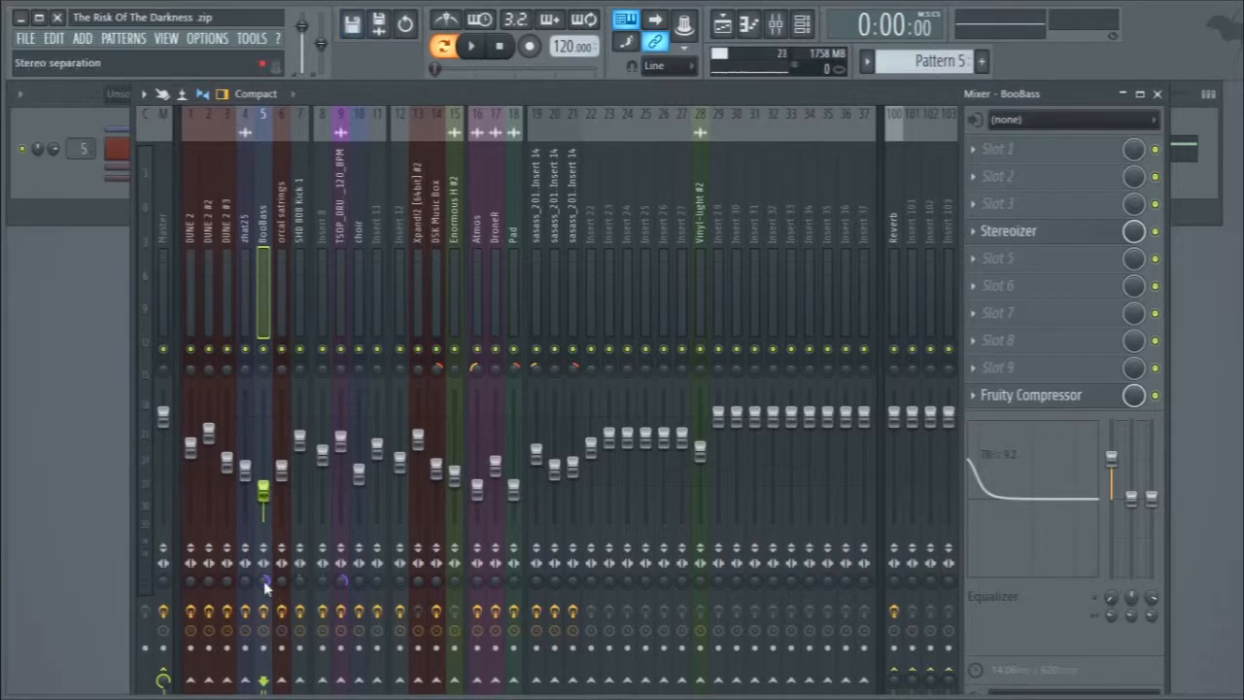
Audition the BooBass track's stereo separation while Pattern 5 plays, and close the Mixer.
key(space)
drag(265, 583, 266, 571)
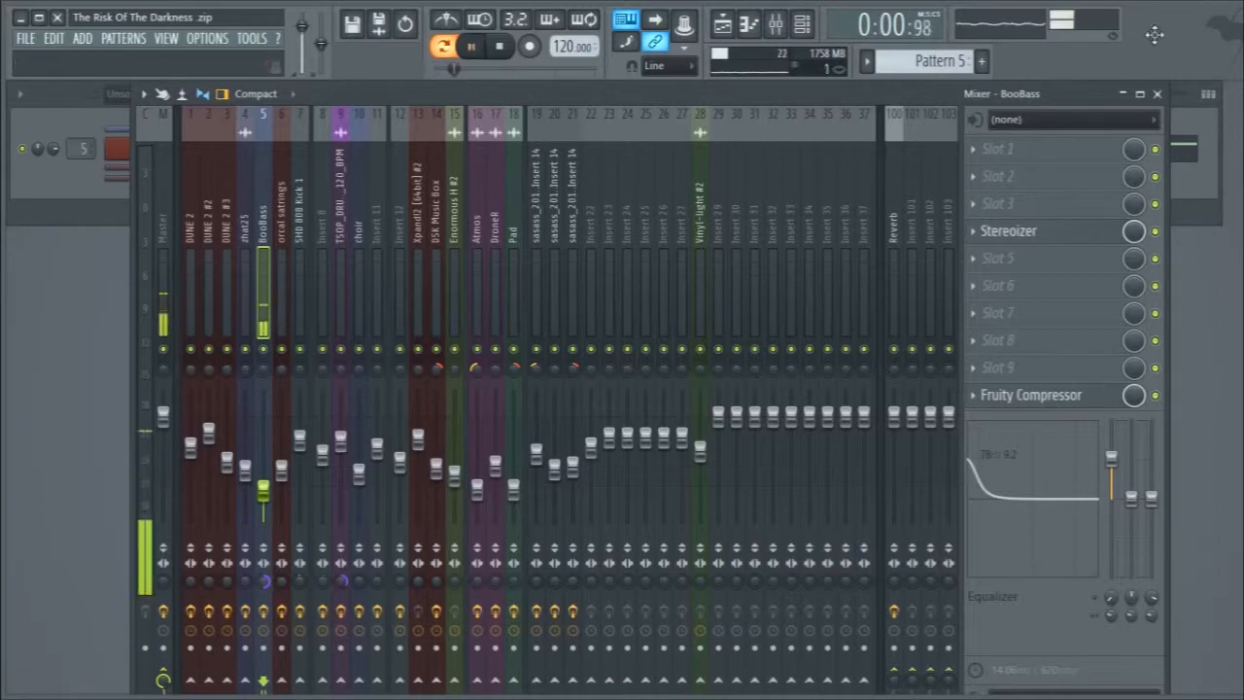
click(1156, 93)
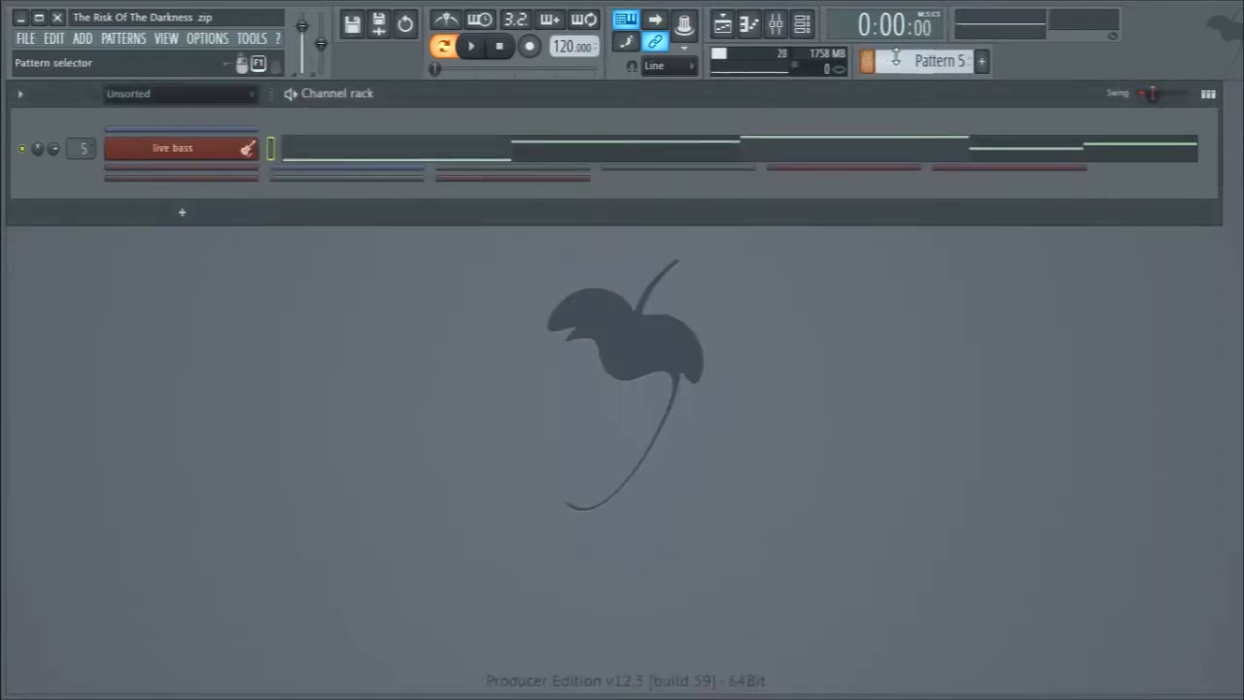
Switch to Pattern 6 and bring the orcal satrings DirectWave instrument fully into view.
scroll(897, 59, up, 1)
click(133, 144)
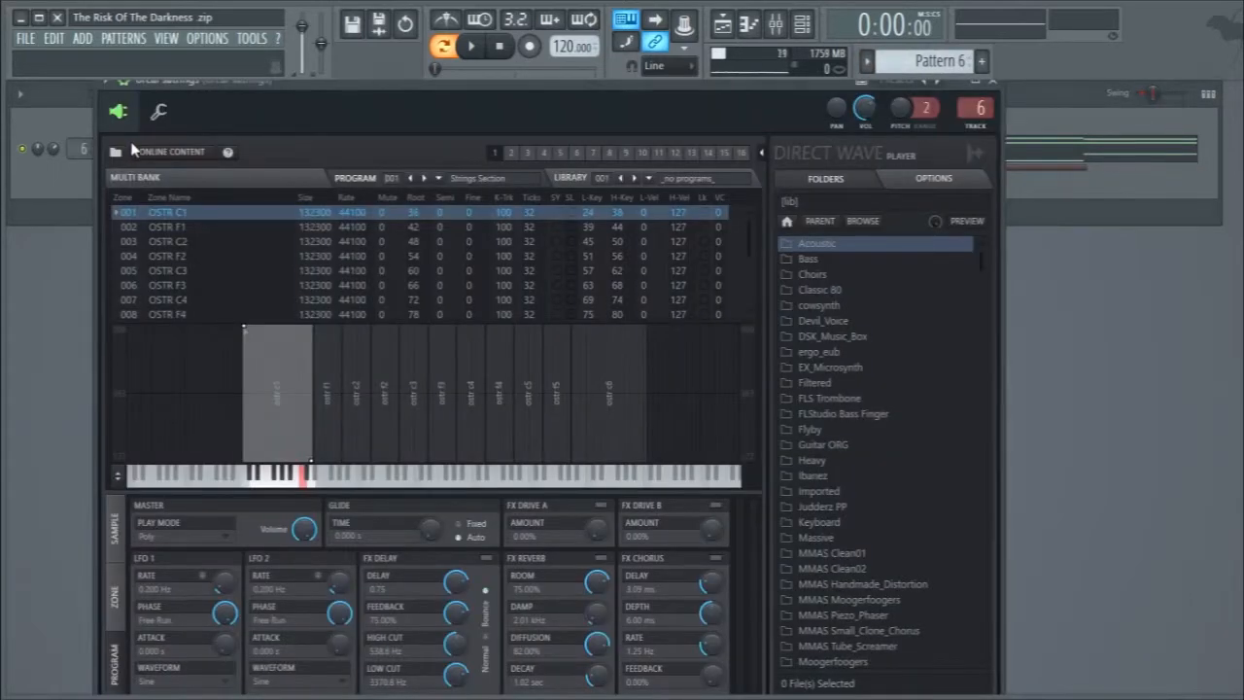
drag(291, 82, 316, 104)
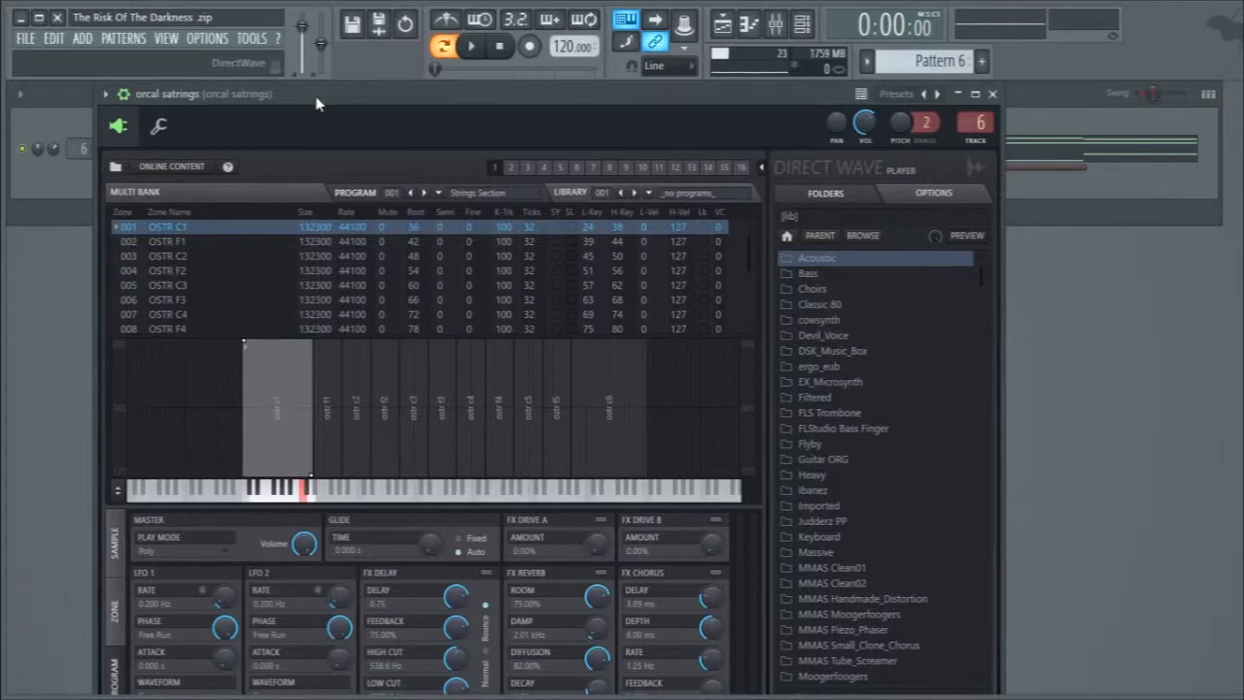
Play the strings while reviewing DirectWave's Zone, Sample and Program pages, and collapse the plugin's wrapper controls.
key(space)
click(116, 607)
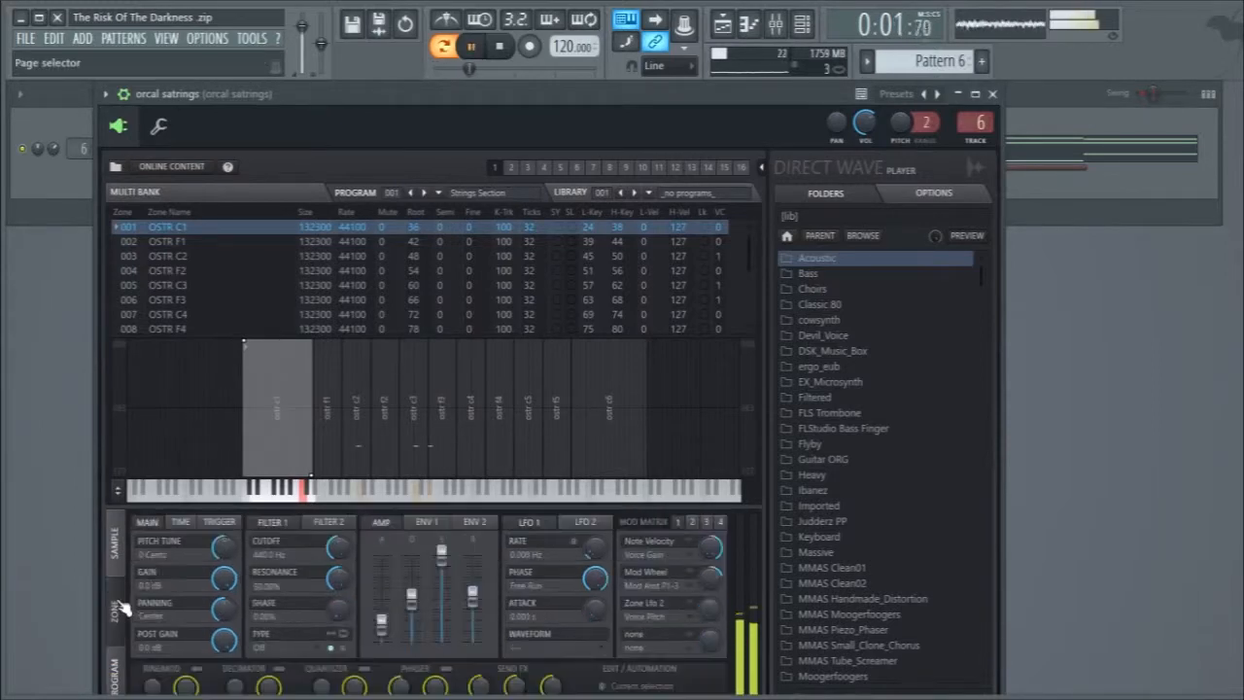
click(115, 540)
click(118, 680)
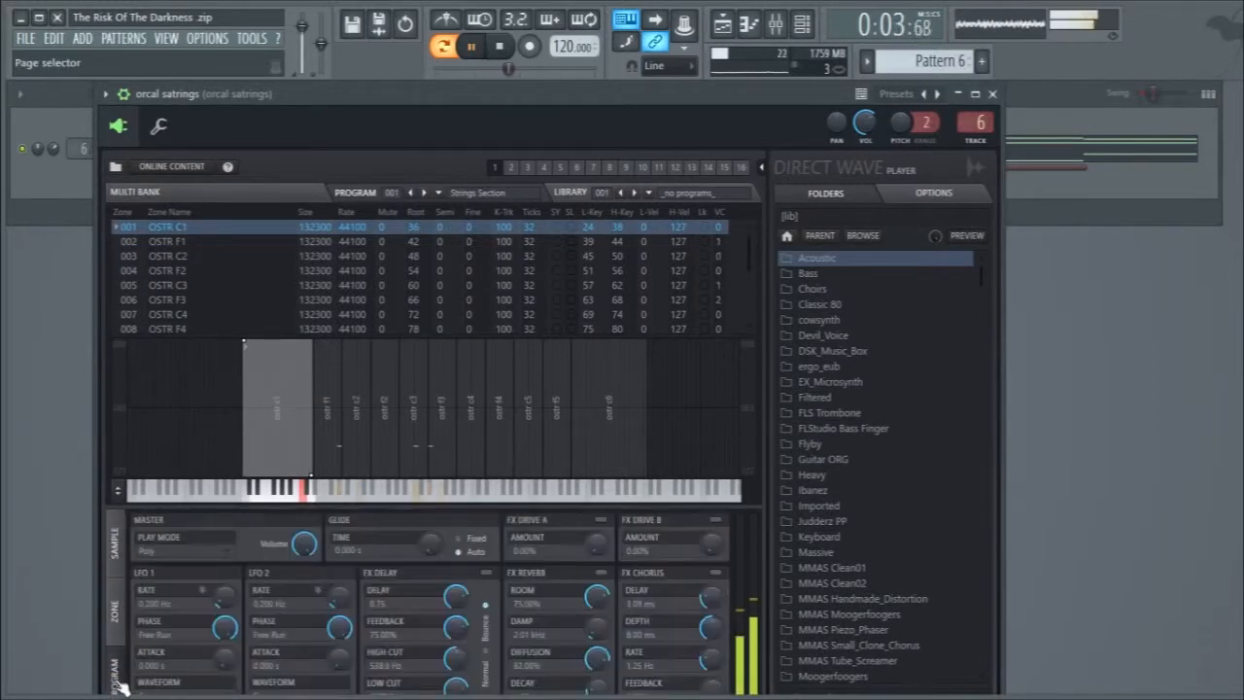
key(space)
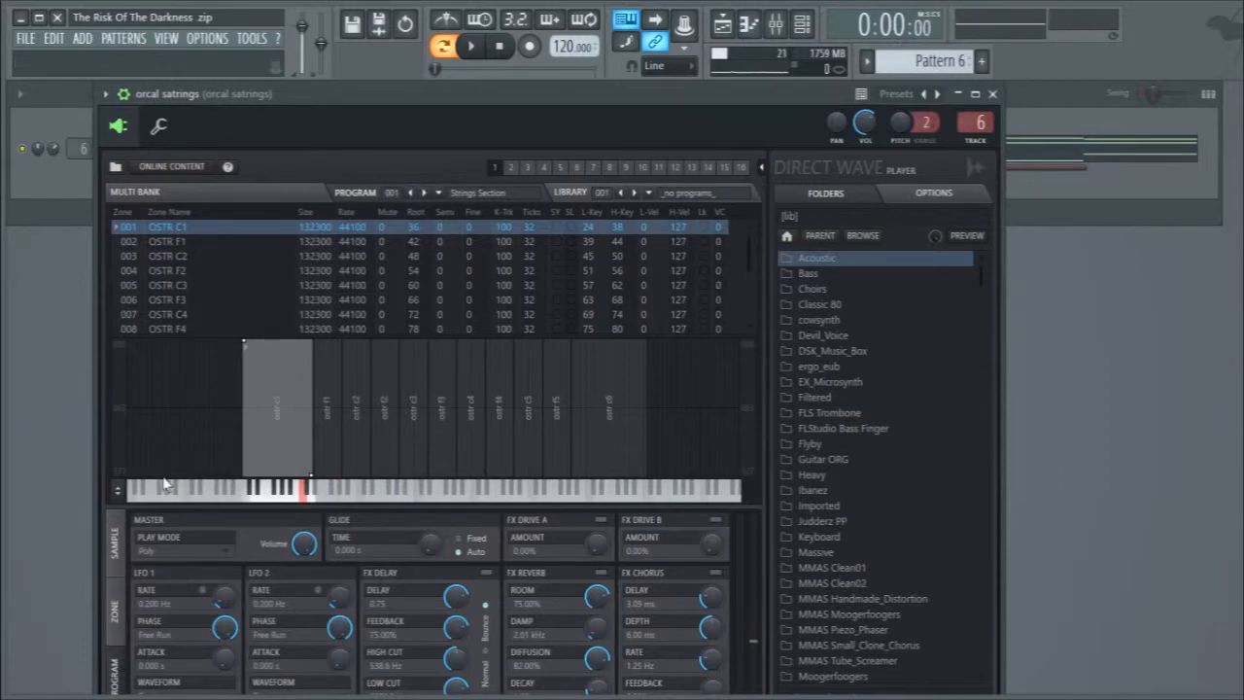
click(117, 607)
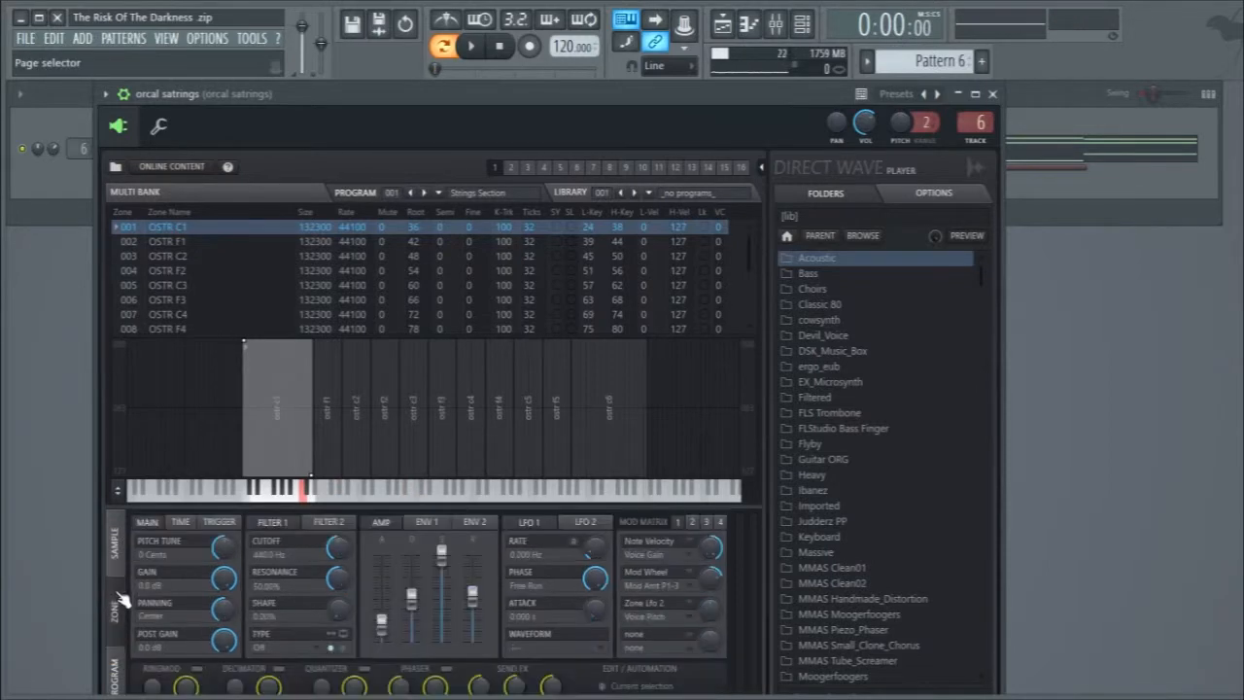
click(124, 93)
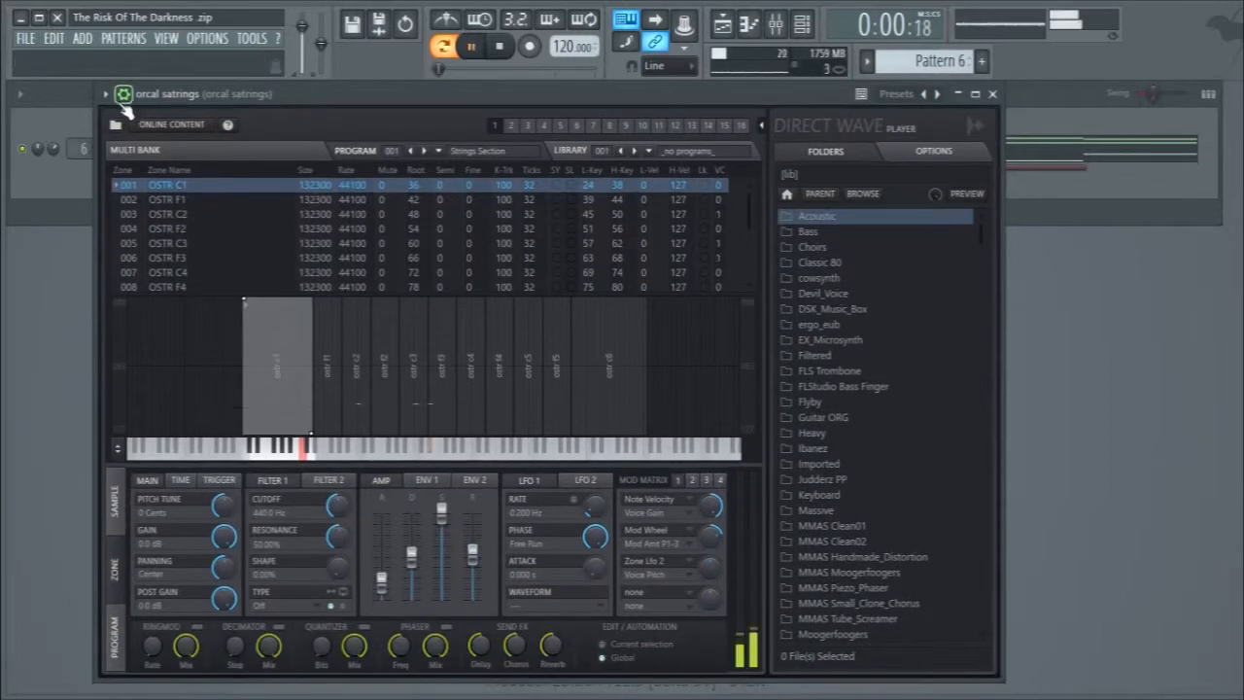
Finish with DirectWave's Program page, close the instrument and examine the orcal satrings notes in the Piano roll while the pattern plays.
click(117, 637)
key(space)
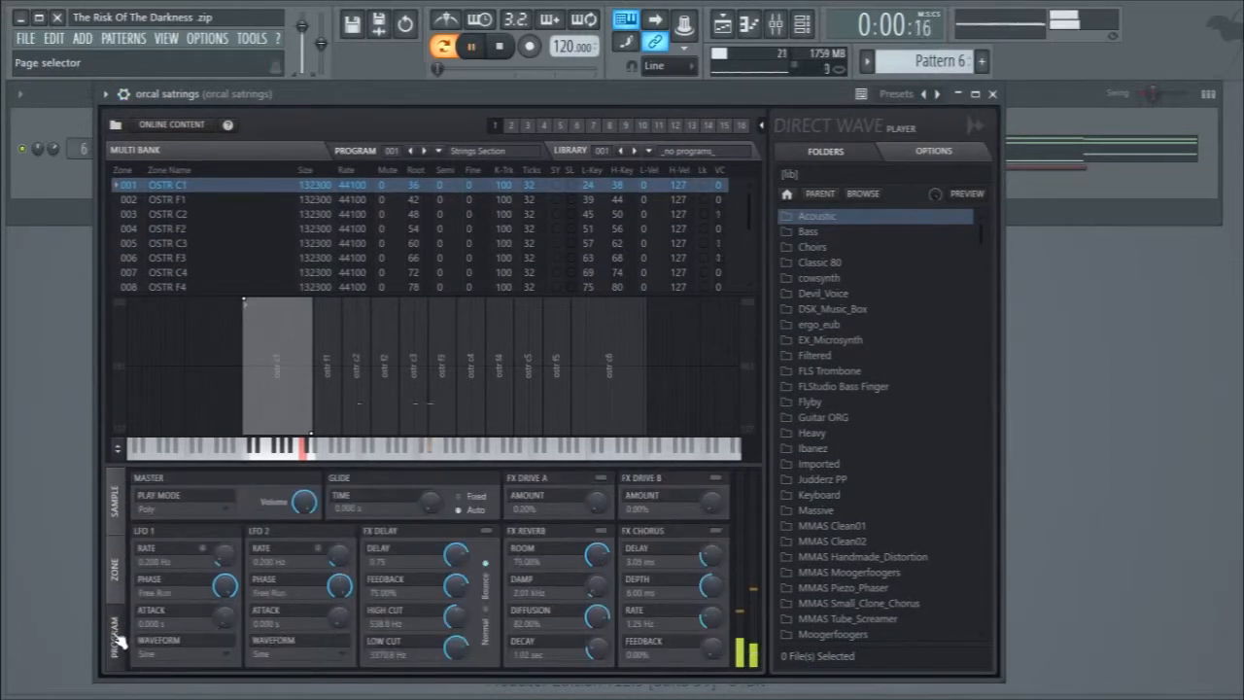
click(994, 94)
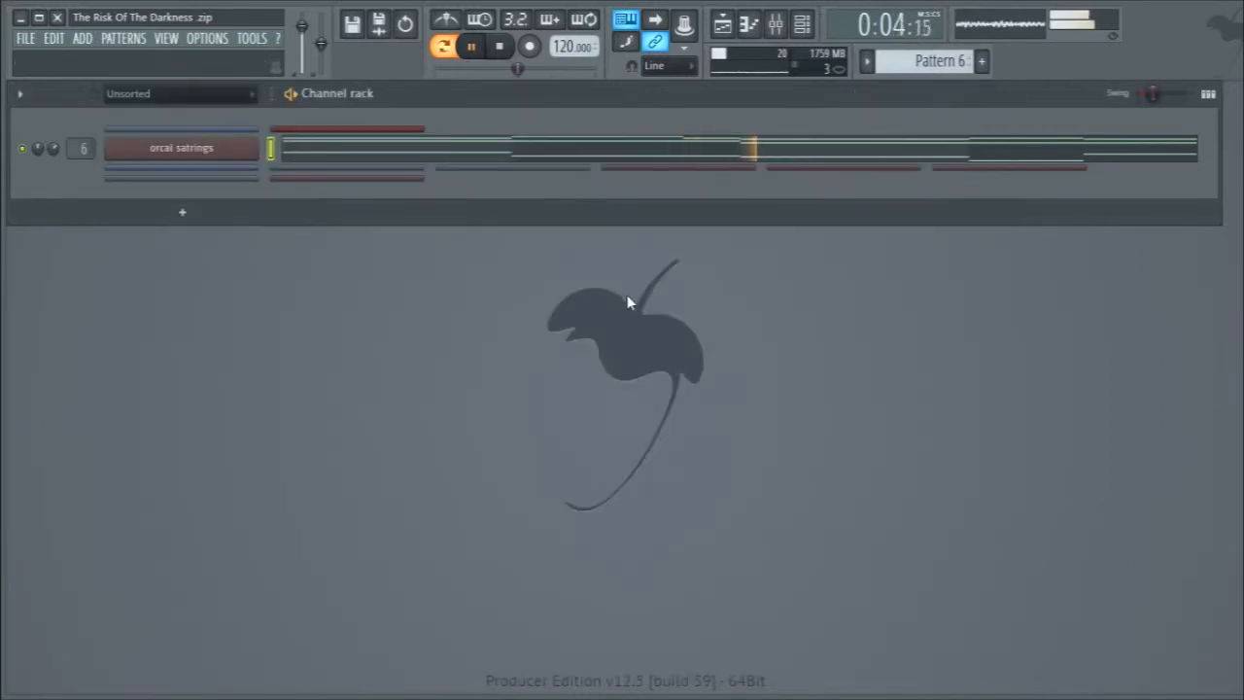
click(630, 172)
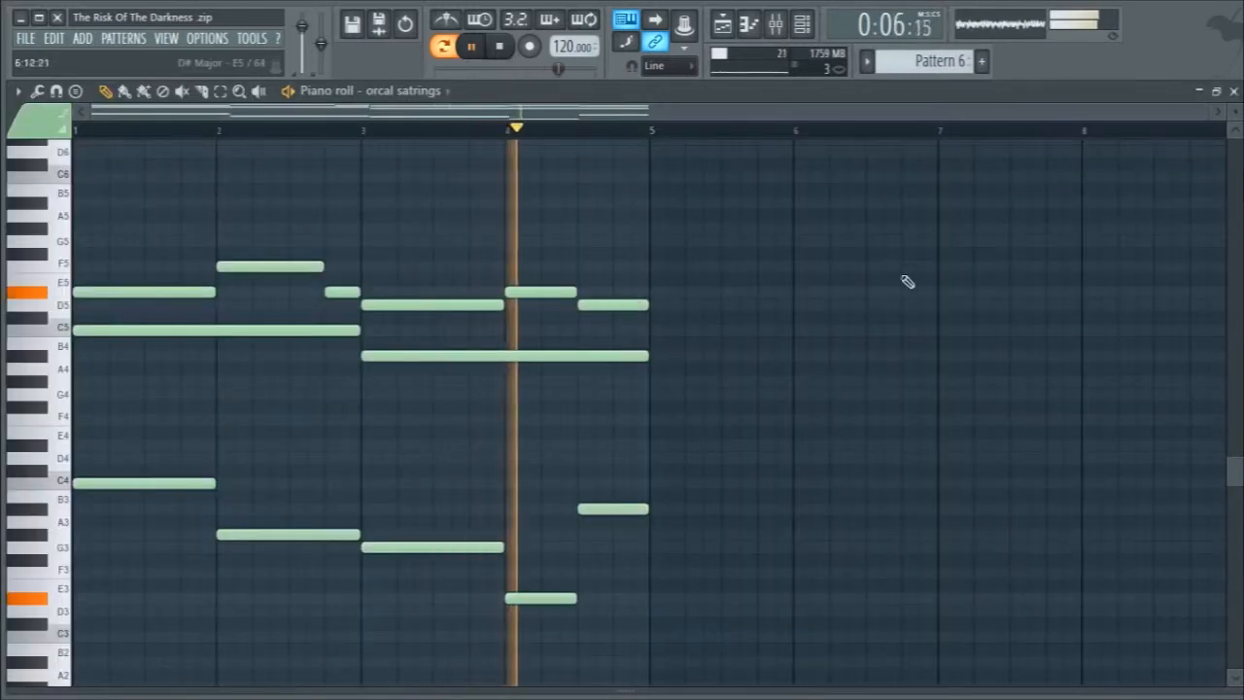
click(1234, 92)
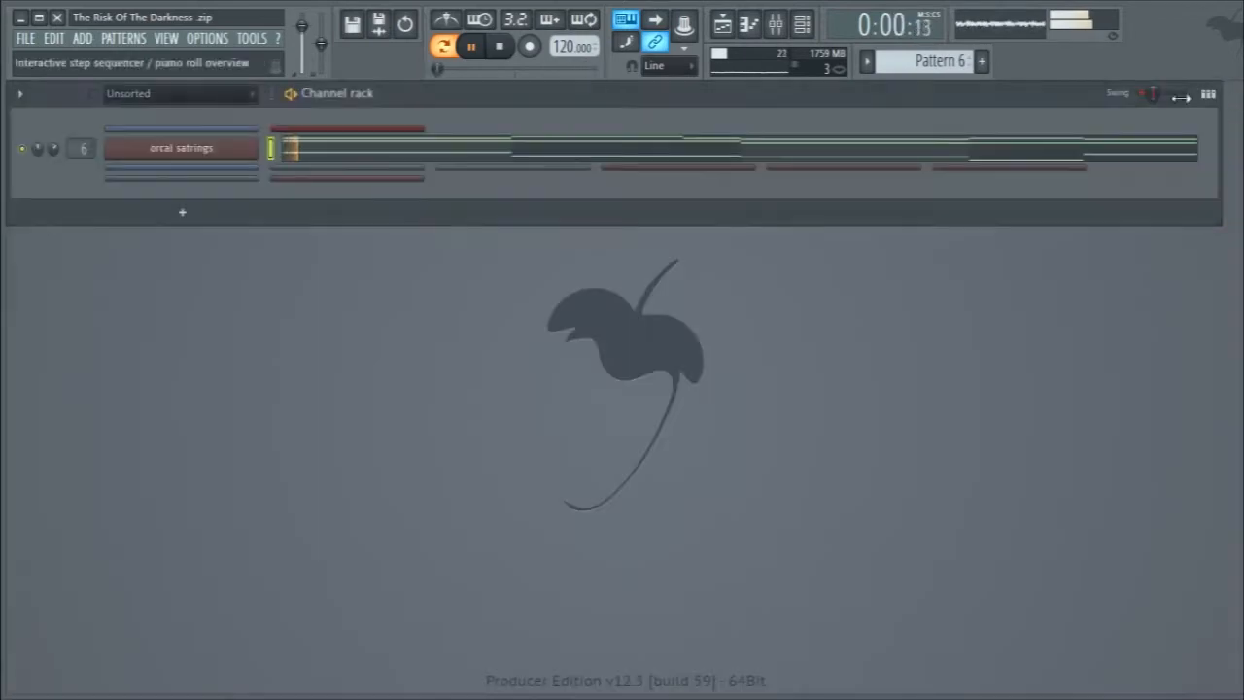
Open the Mixer and audition the orcal satrings track while Pattern 6 plays.
key(space)
key(F9)
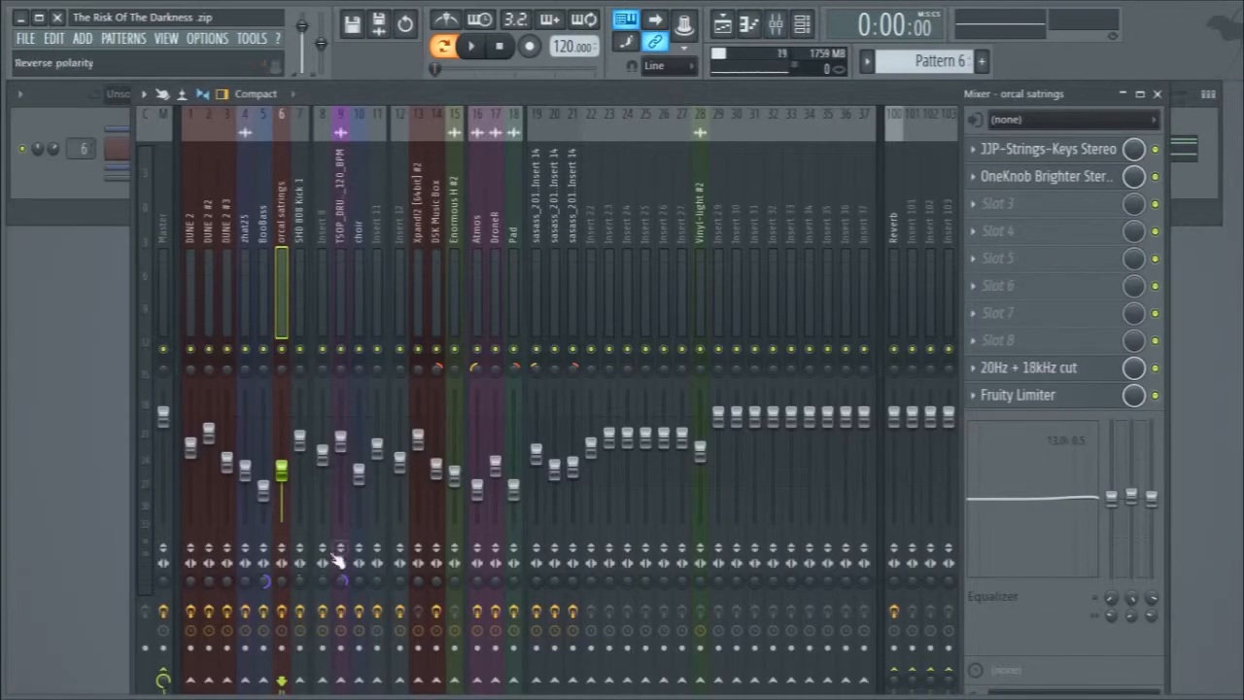
key(space)
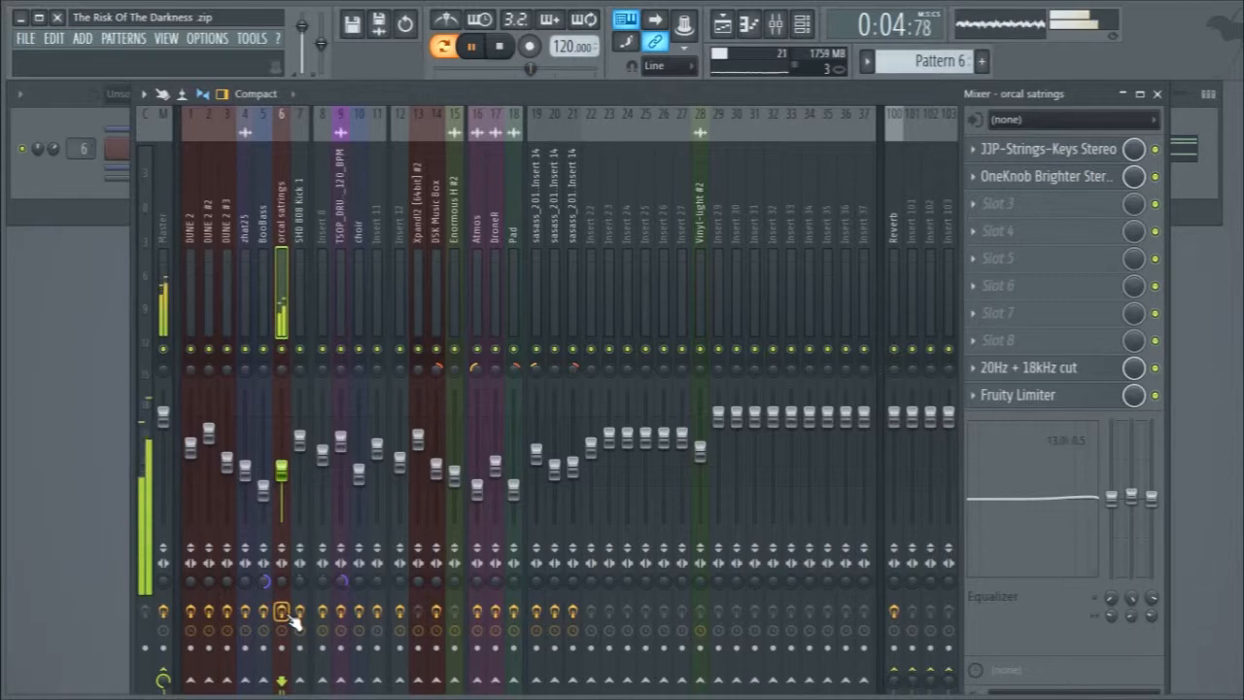
key(space)
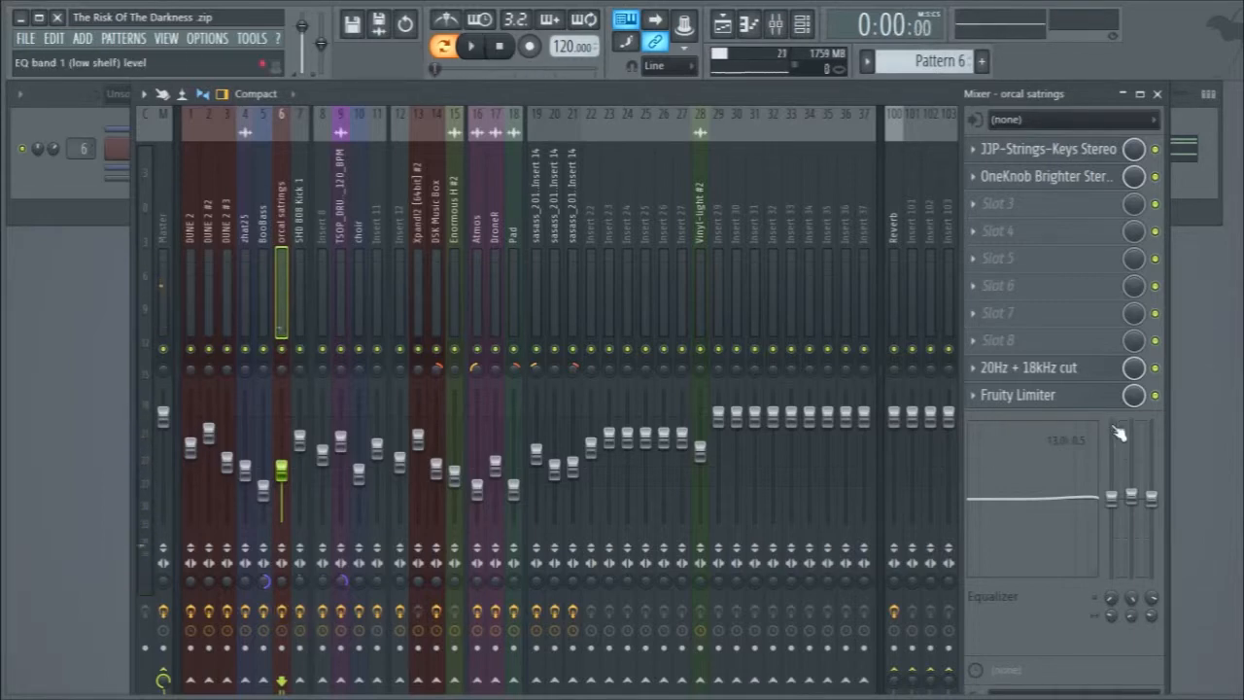
Review the Fruity Limiter and the 20Hz + 18kHz cut equalizer on the orcal satrings track, closing each one.
click(1056, 397)
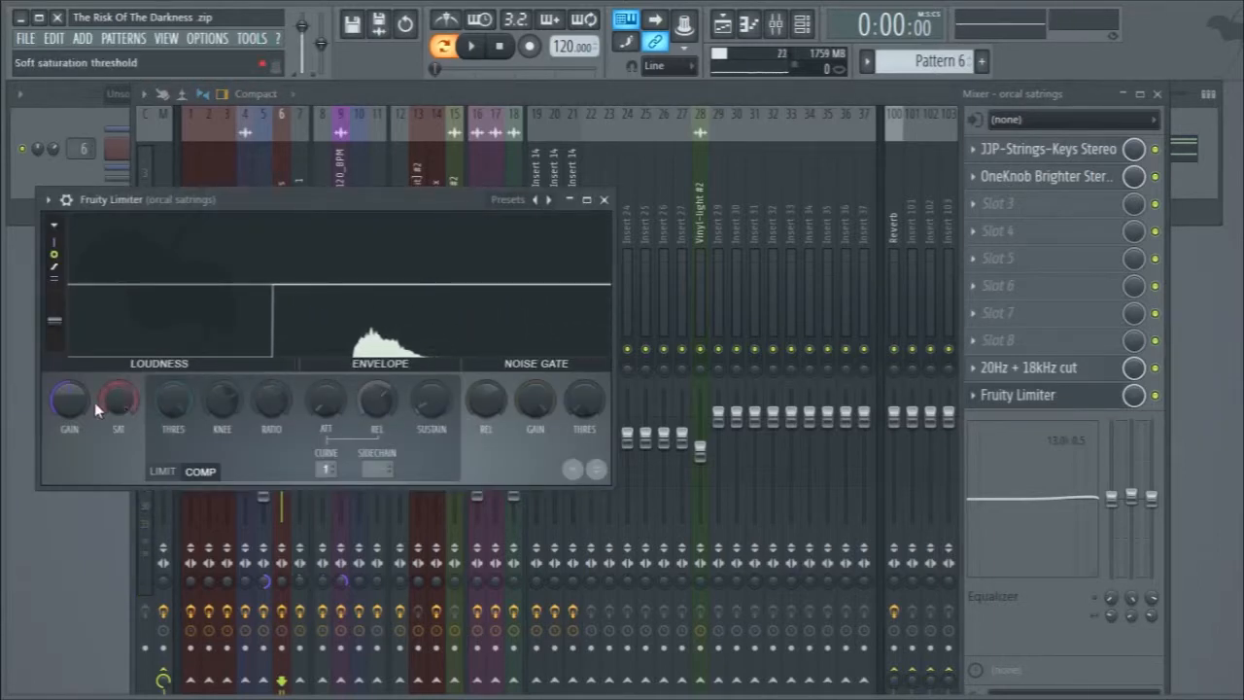
click(605, 199)
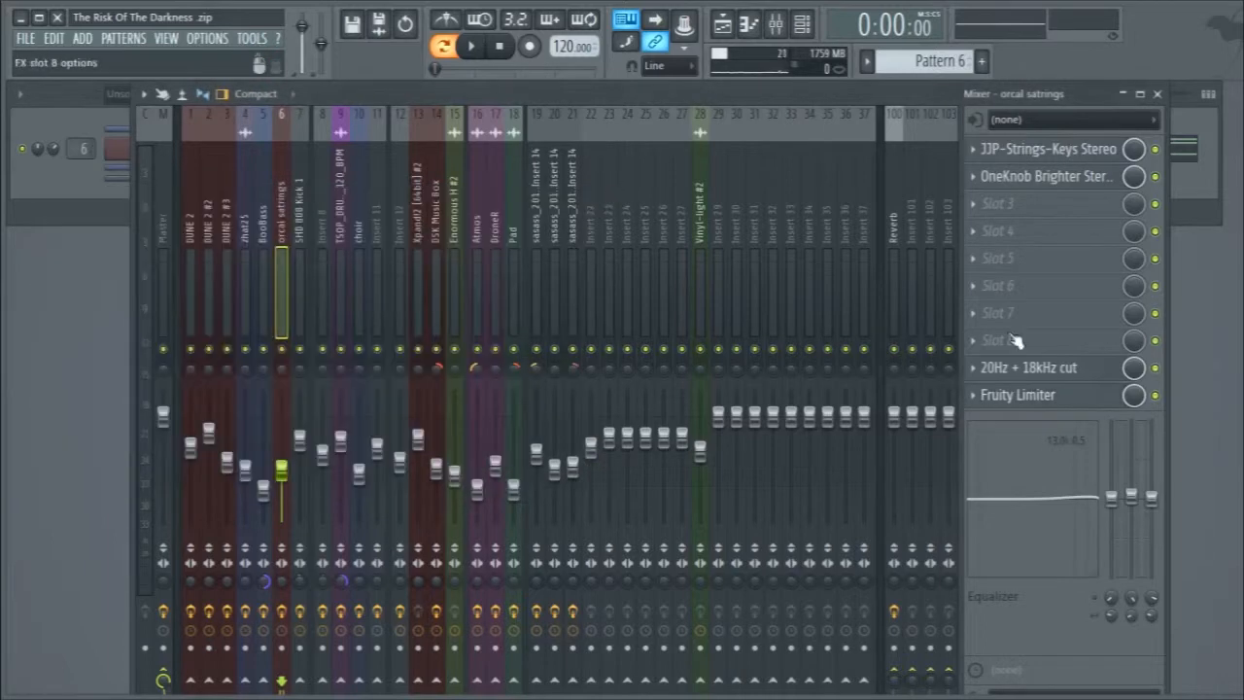
click(1058, 368)
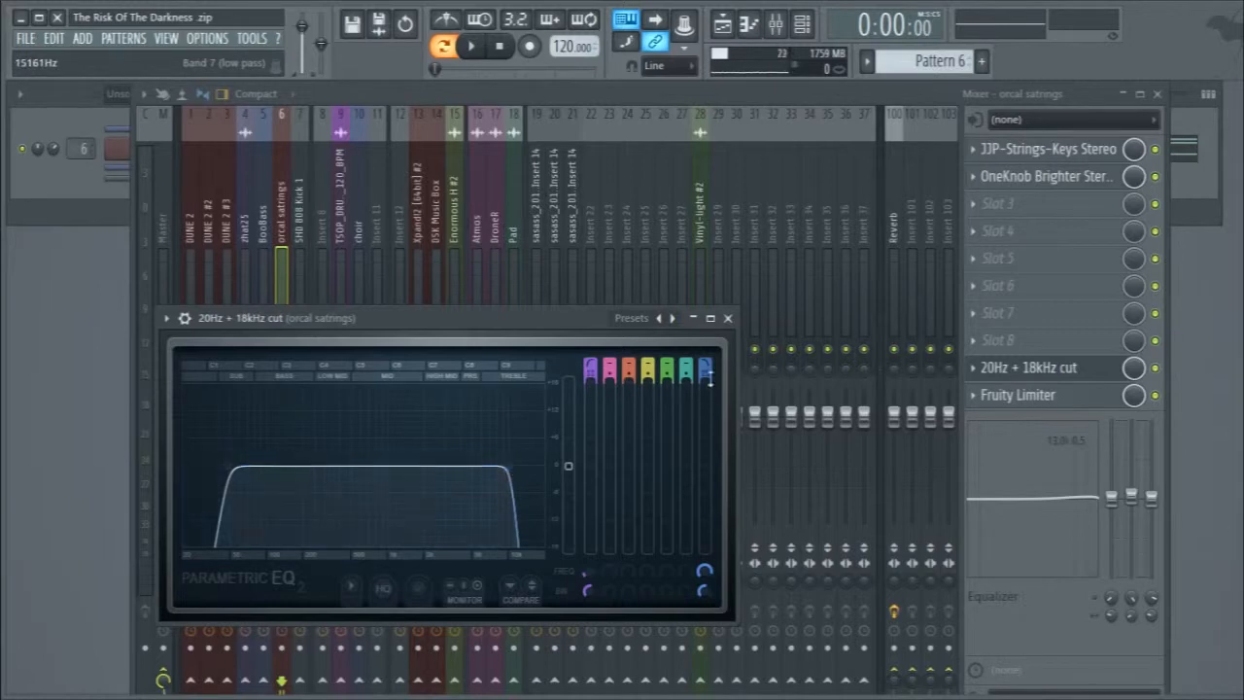
click(728, 318)
Audition OneKnob Brighter on the strings by raising its amount to about 5.9, restore it to 0 and close the plugin.
click(1045, 184)
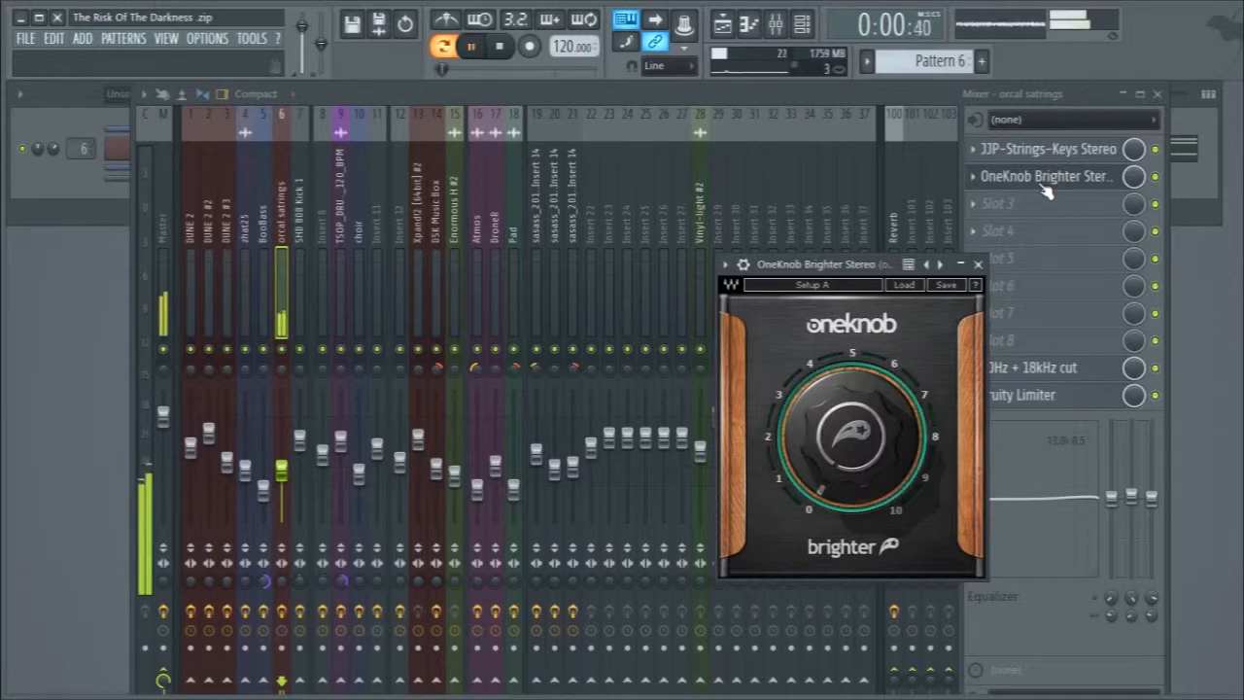
key(space)
drag(851, 433, 851, 383)
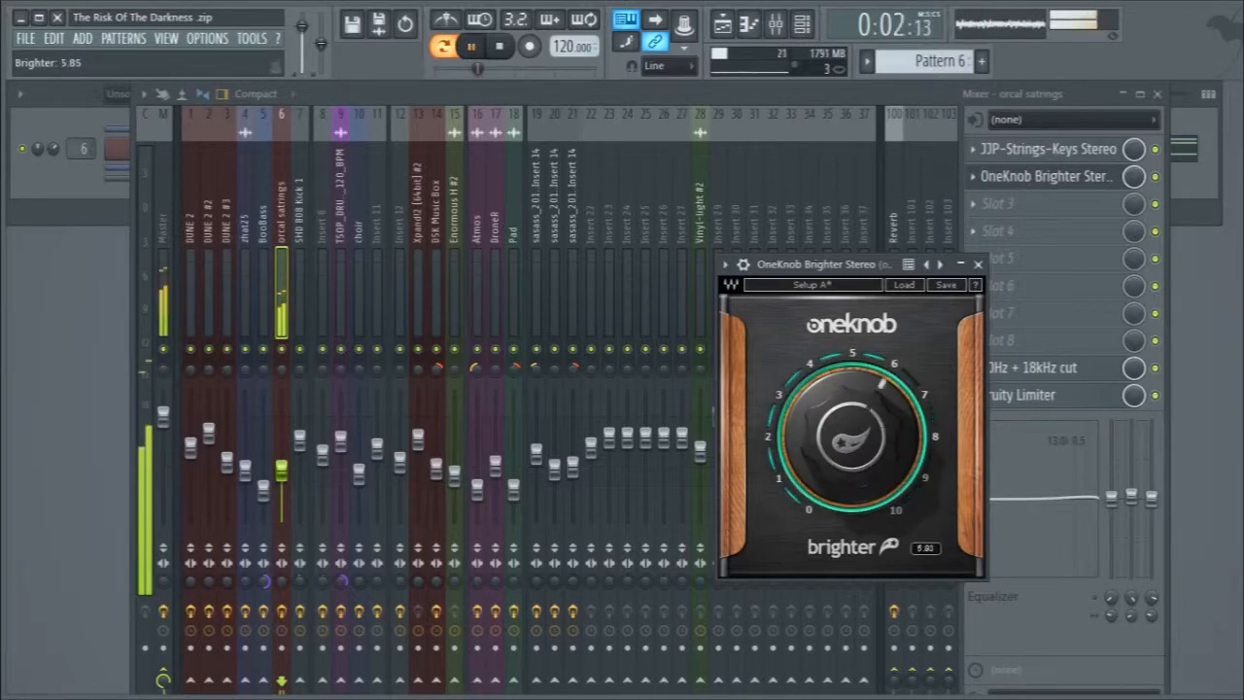
key(space)
click(939, 264)
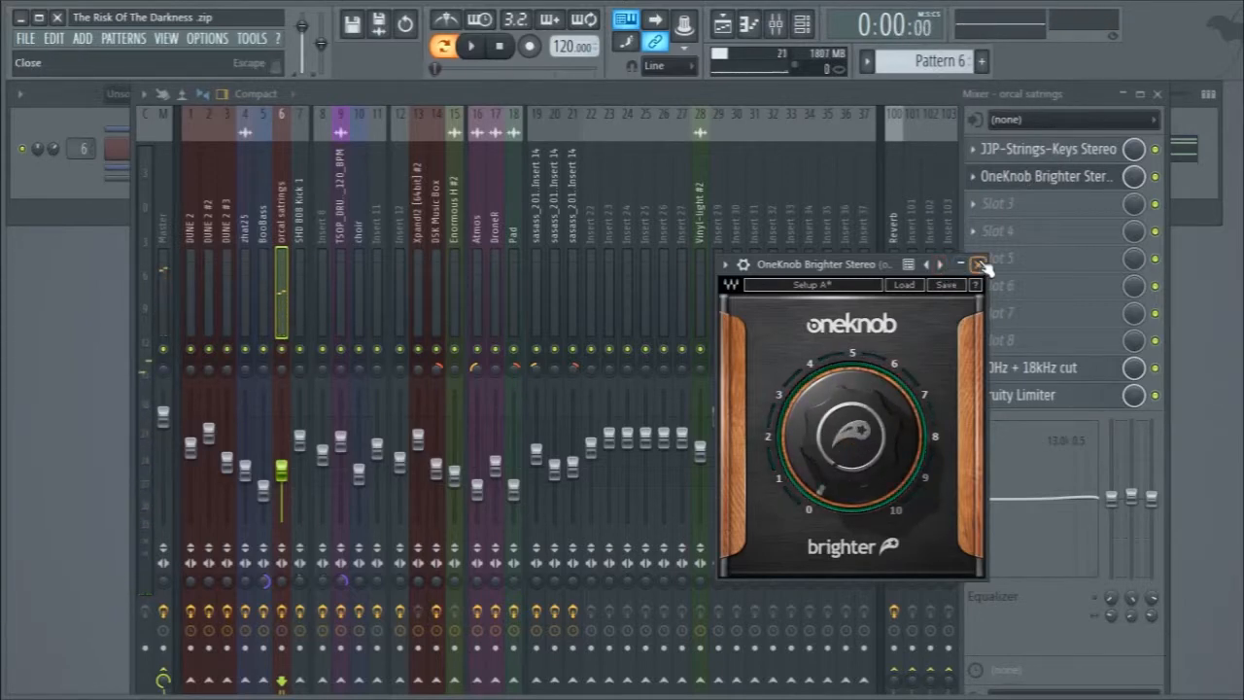
click(978, 263)
Review the JJP-Strings-Keys effect, compare the playing strings with it bypassed and enabled, and close the Mixer.
click(1071, 156)
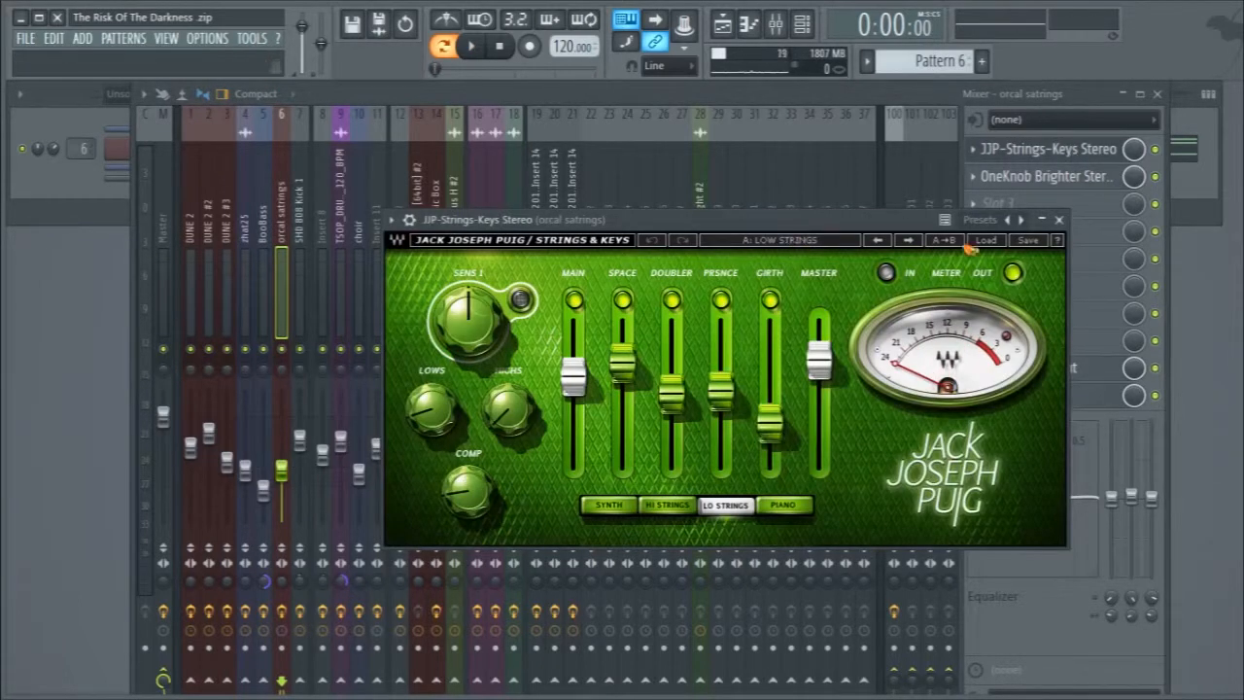
click(1059, 220)
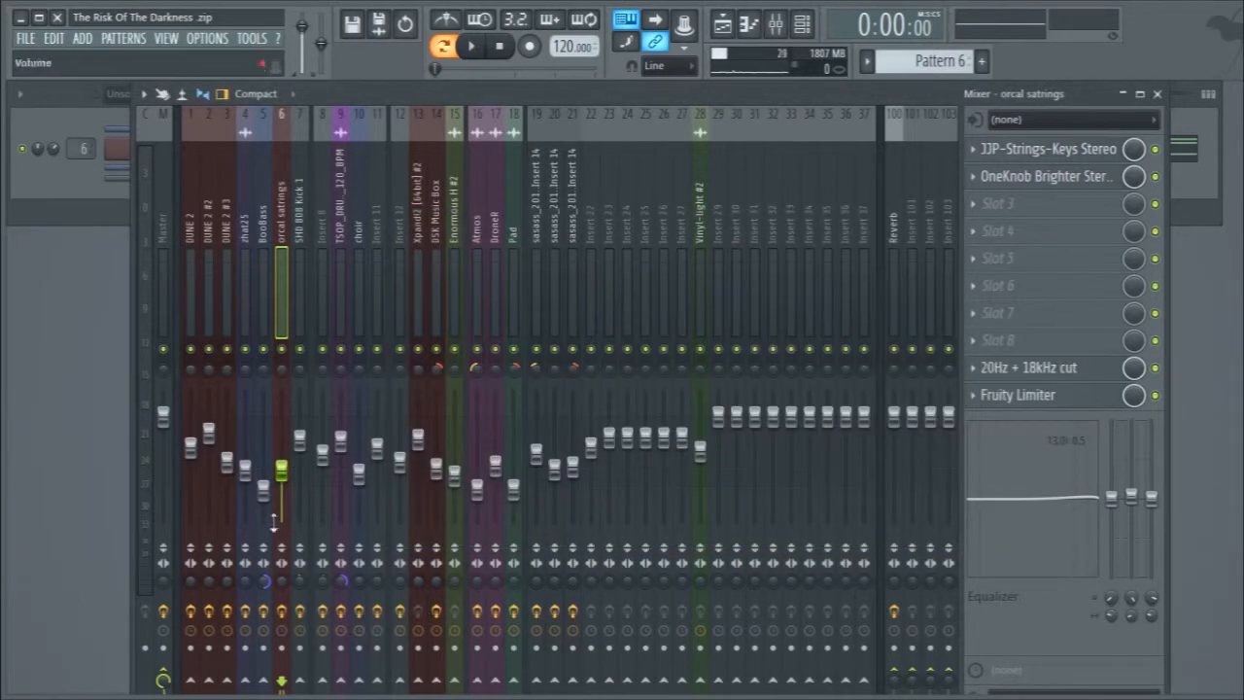
click(1155, 150)
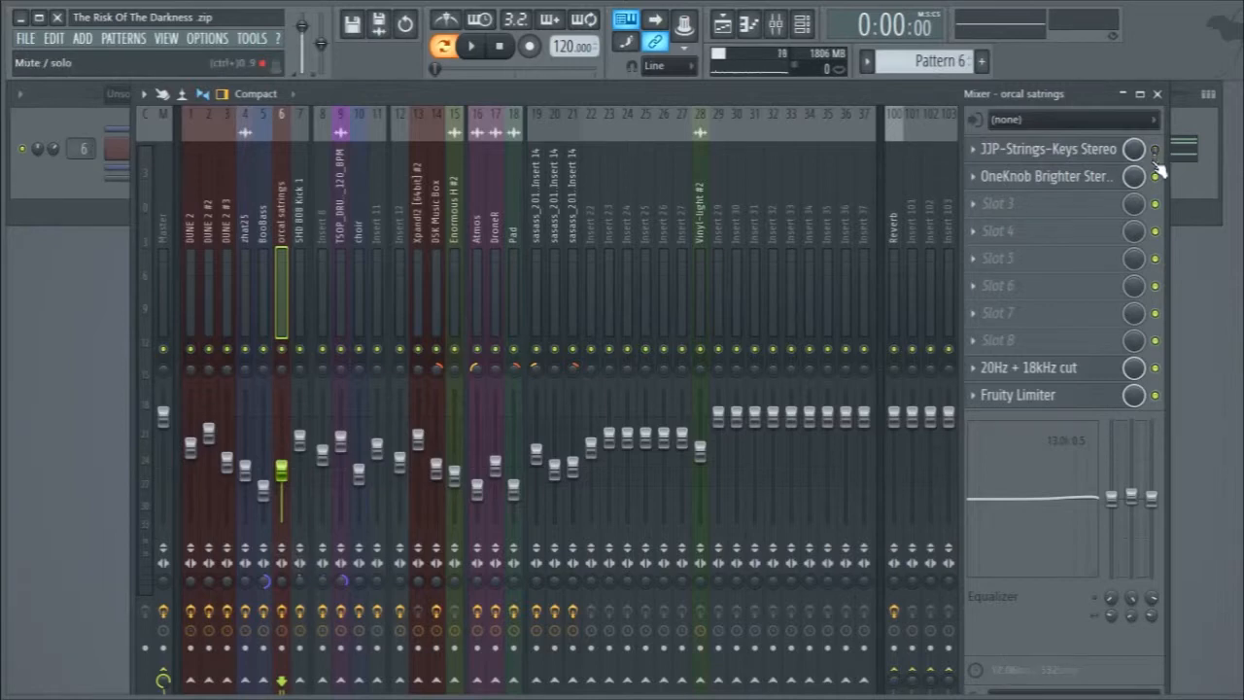
click(1155, 176)
click(1061, 151)
click(1063, 151)
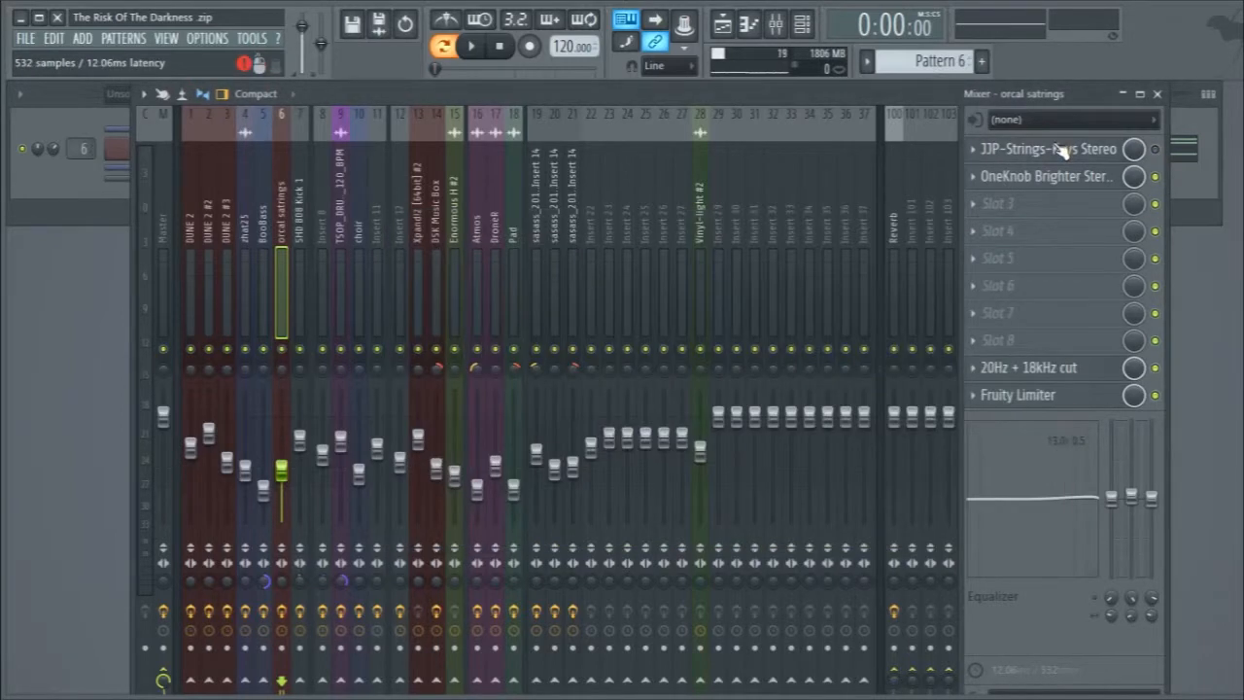
key(space)
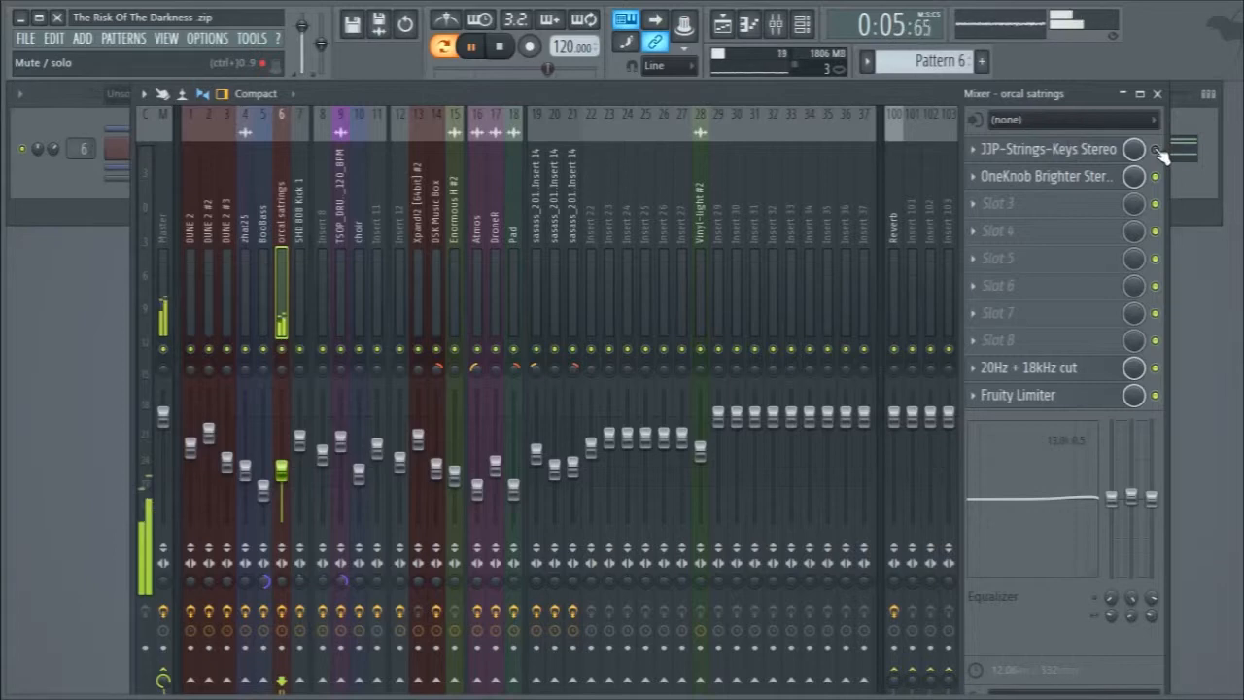
key(space)
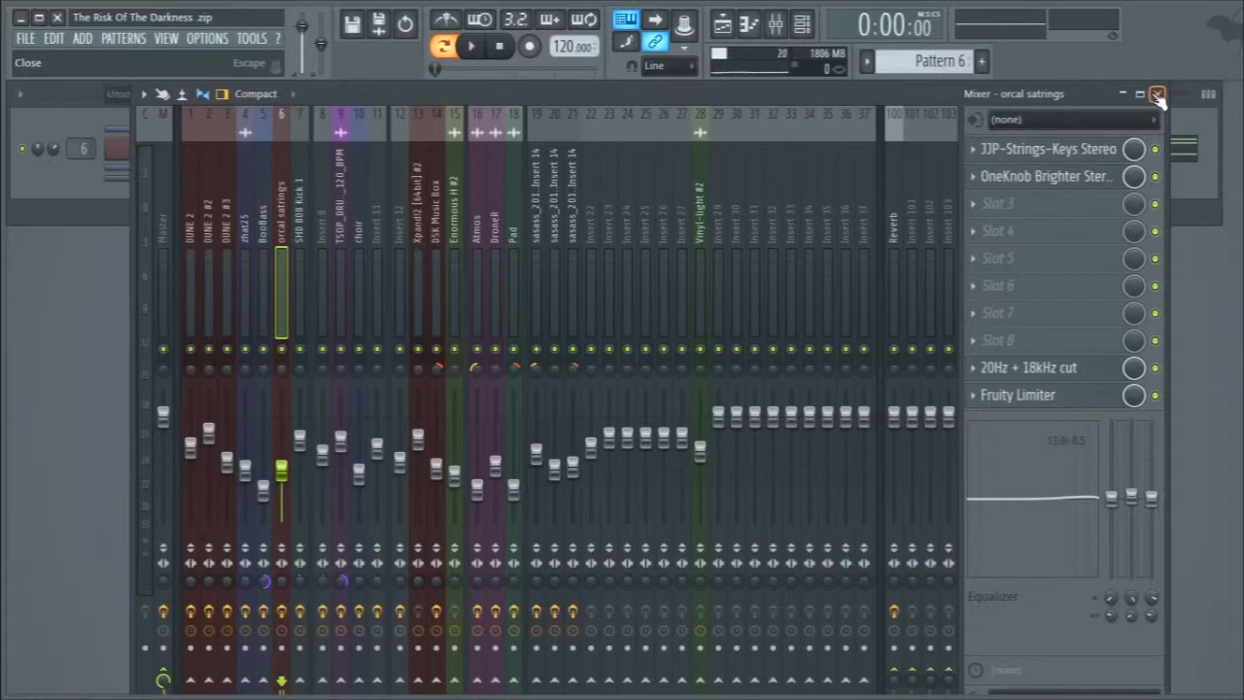
click(1157, 94)
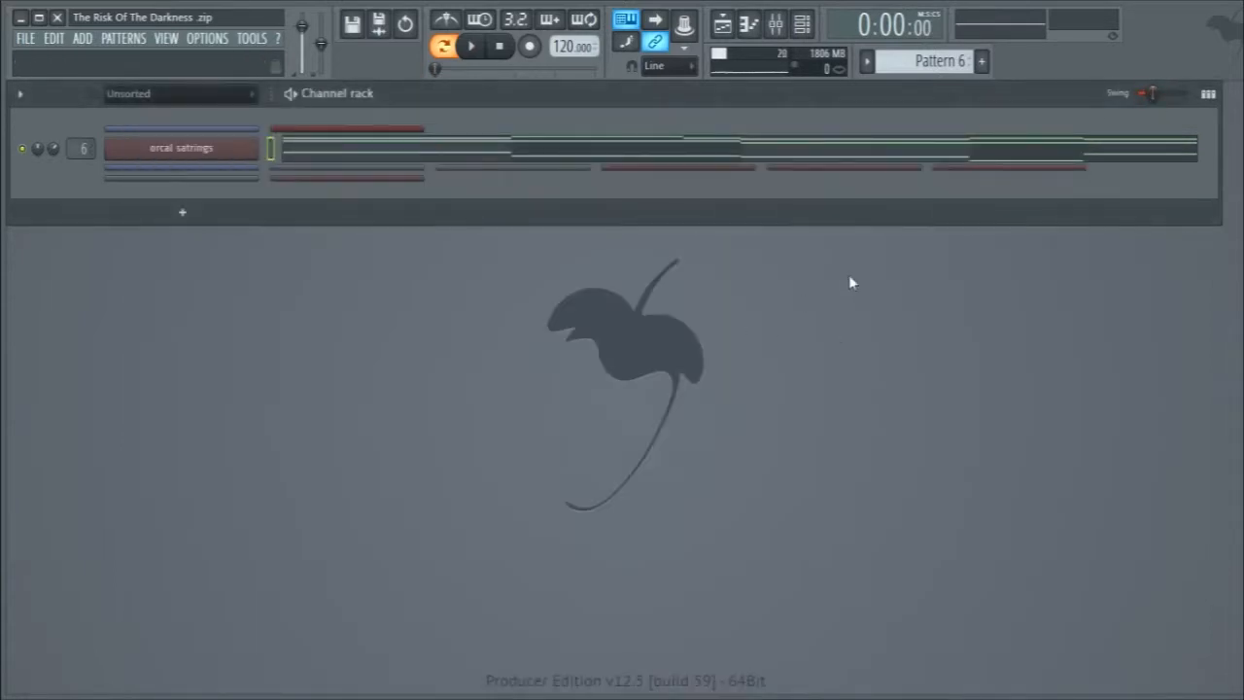
Switch to Pattern 7, play it and check which instrument the xpand piano channel uses.
scroll(910, 61, down, 1)
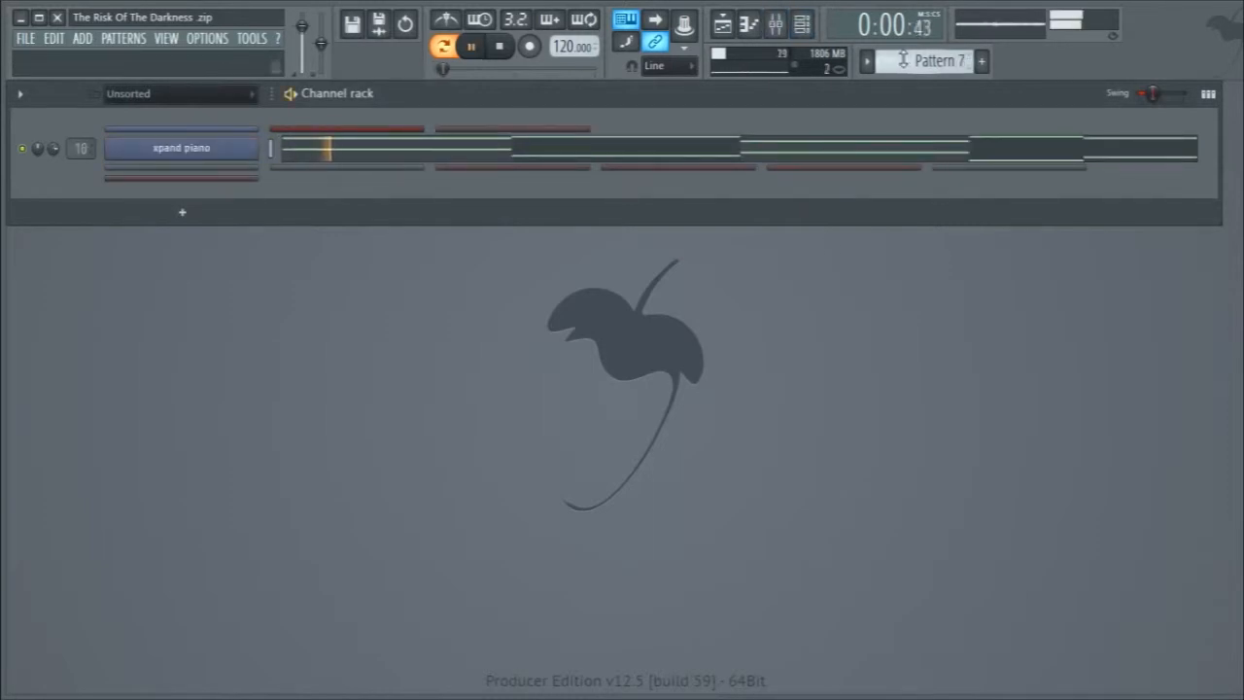
click(212, 154)
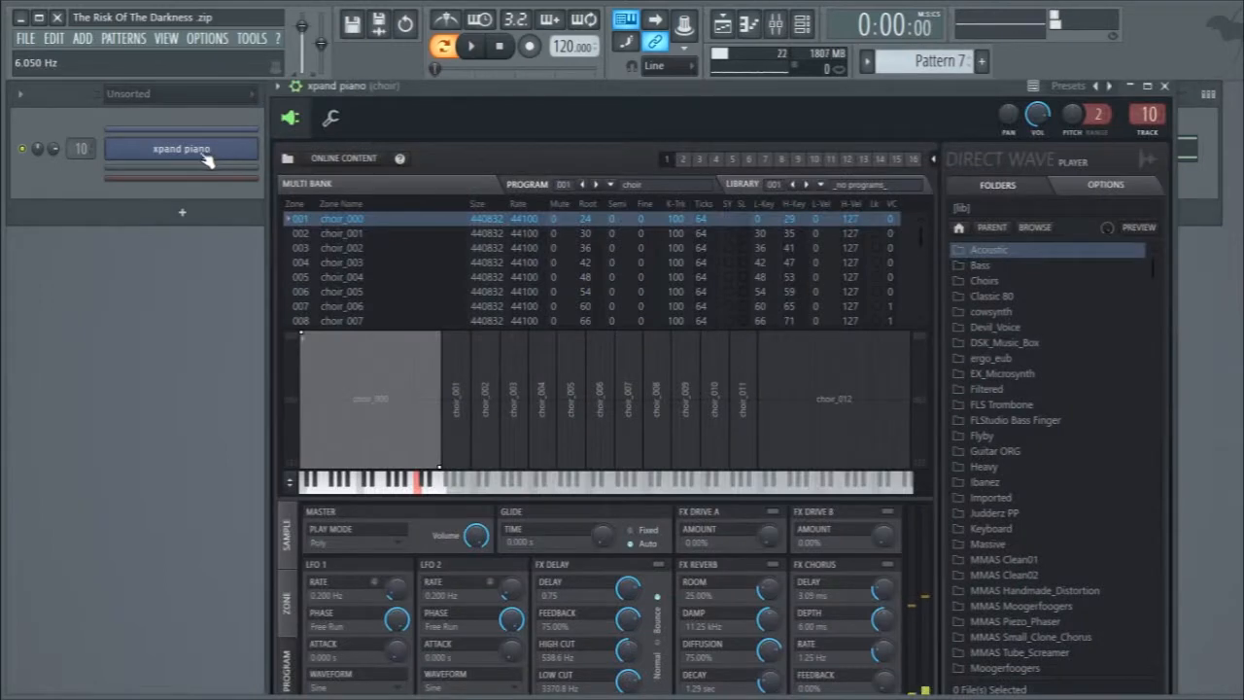
click(208, 161)
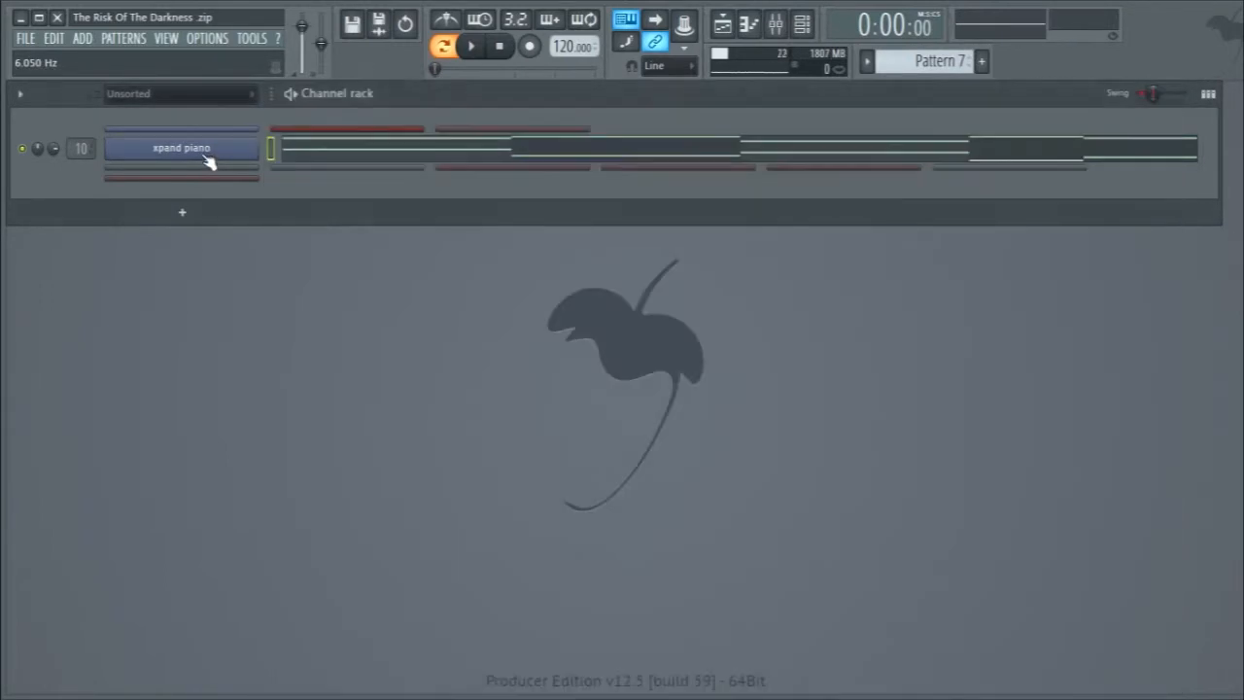
Rename the xpand piano channel to "choir".
right_click(206, 153)
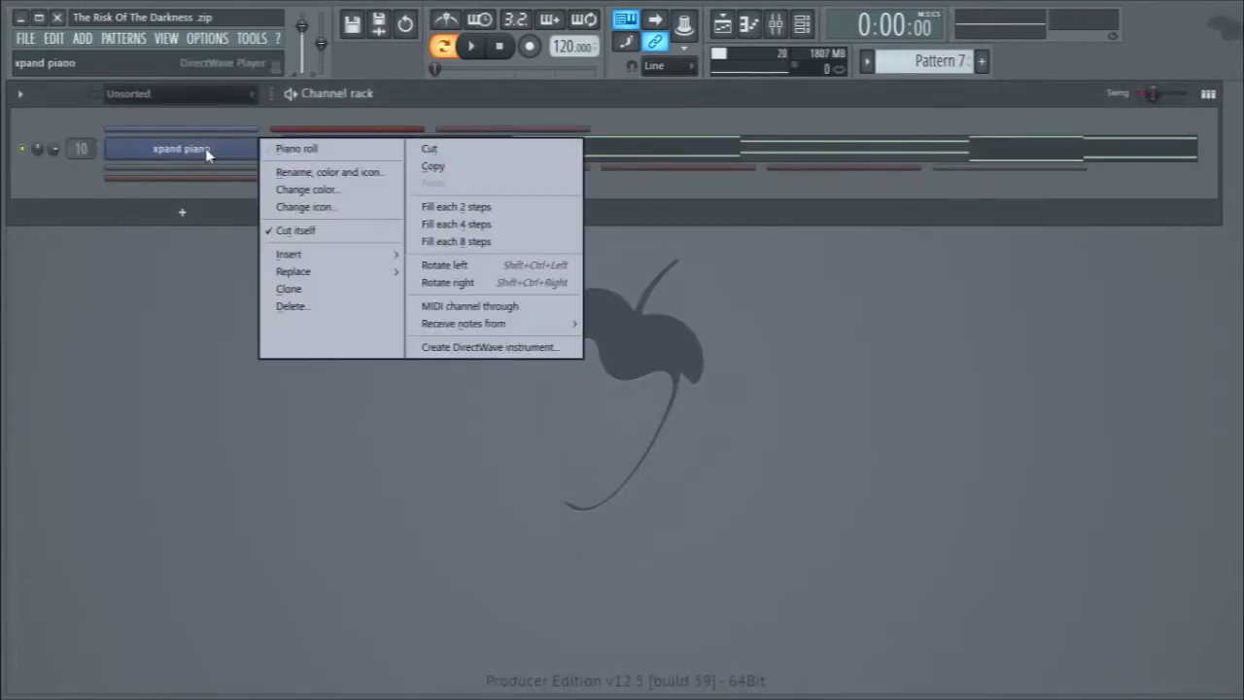
click(336, 173)
text(chi)
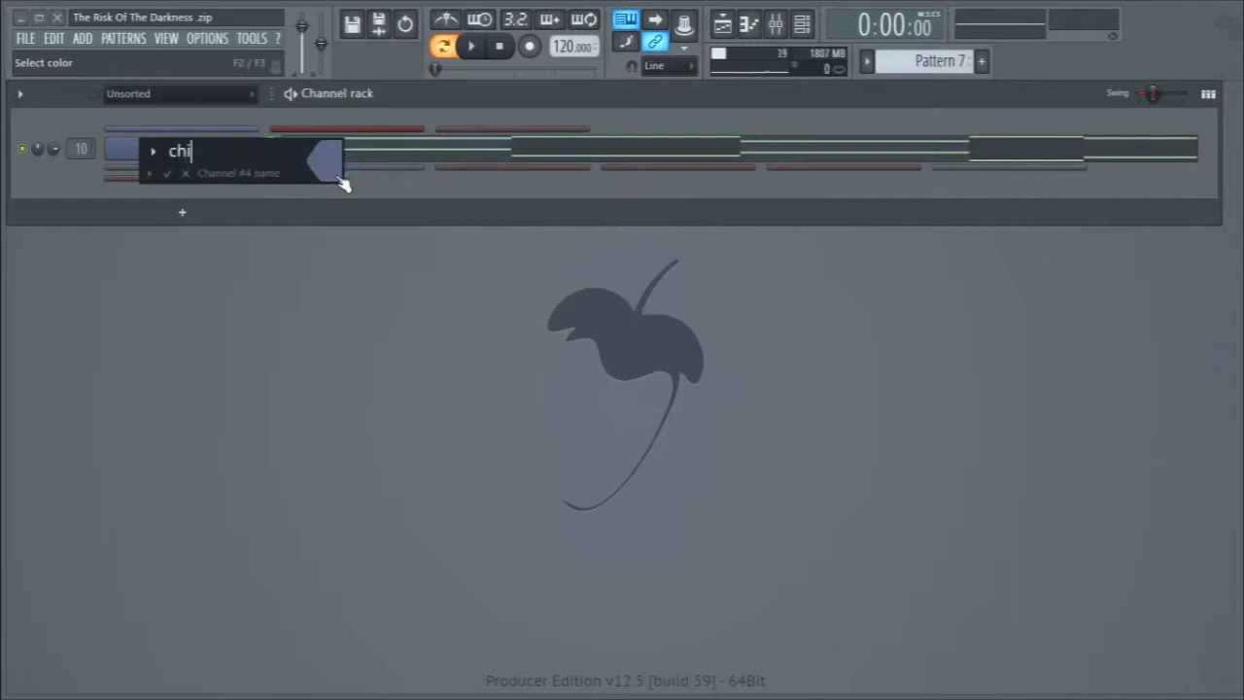
text(ir)
key(Return)
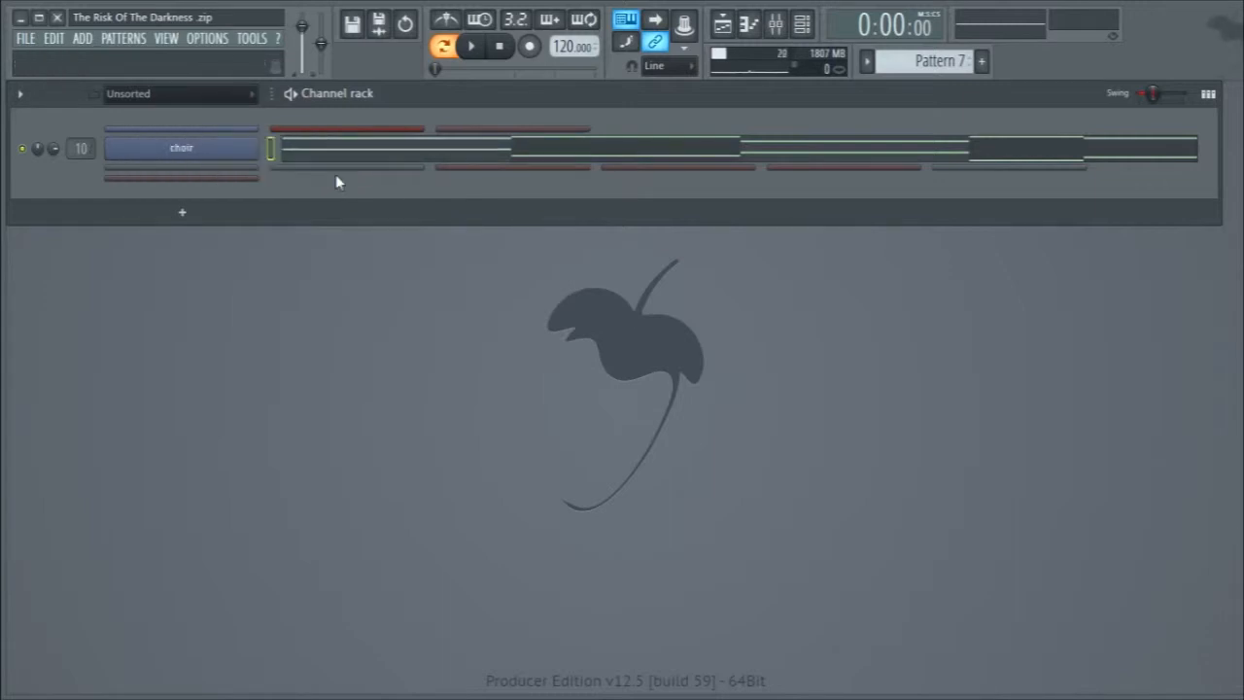
Play Pattern 7 while examining the choir's notes in the Piano roll, stop playback and close the roll.
key(space)
click(275, 160)
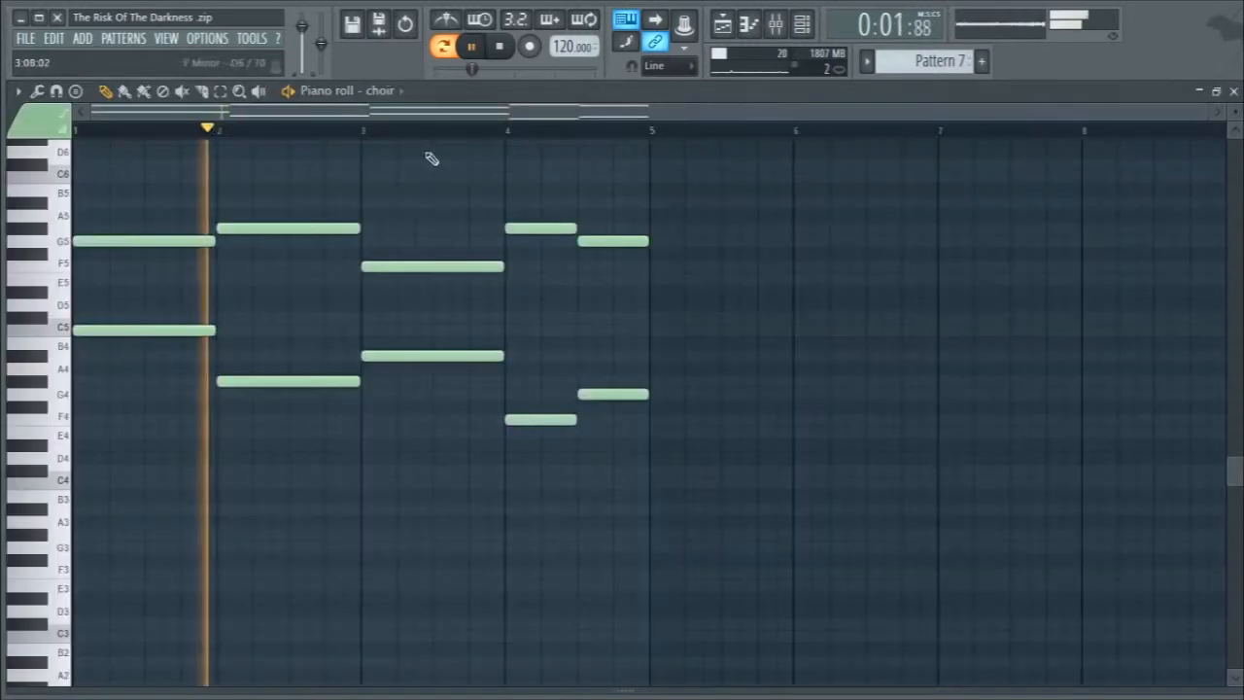
scroll(417, 353, up, 2)
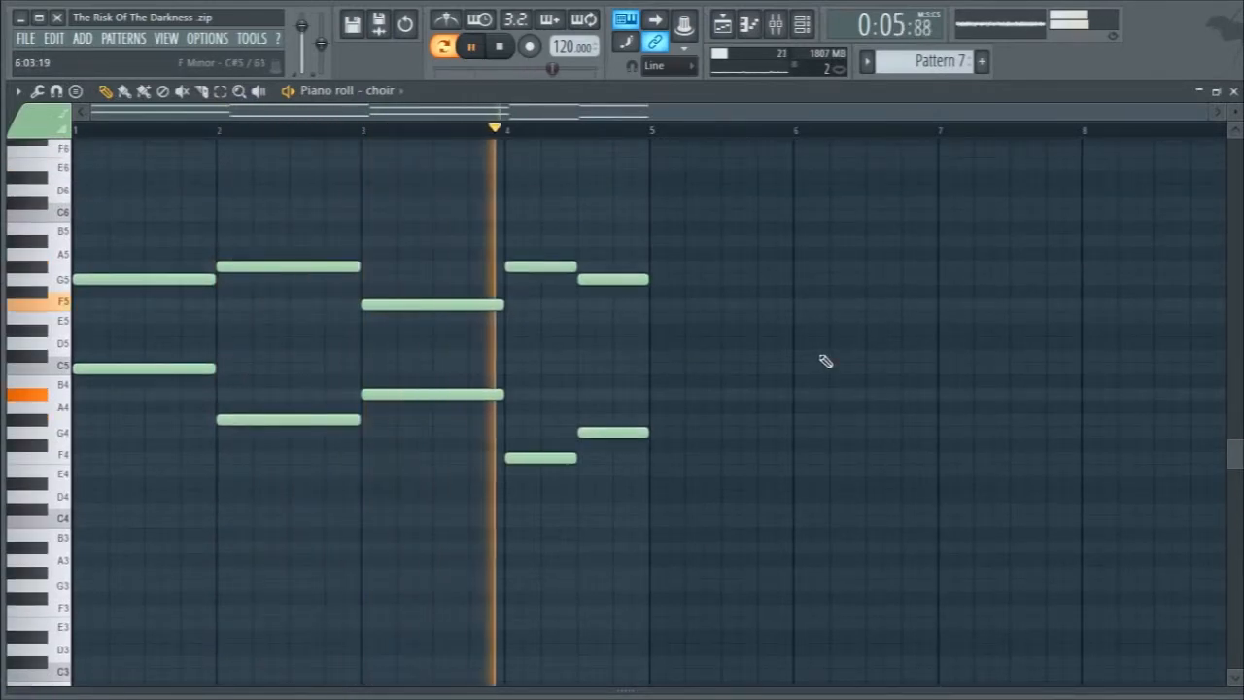
key(space)
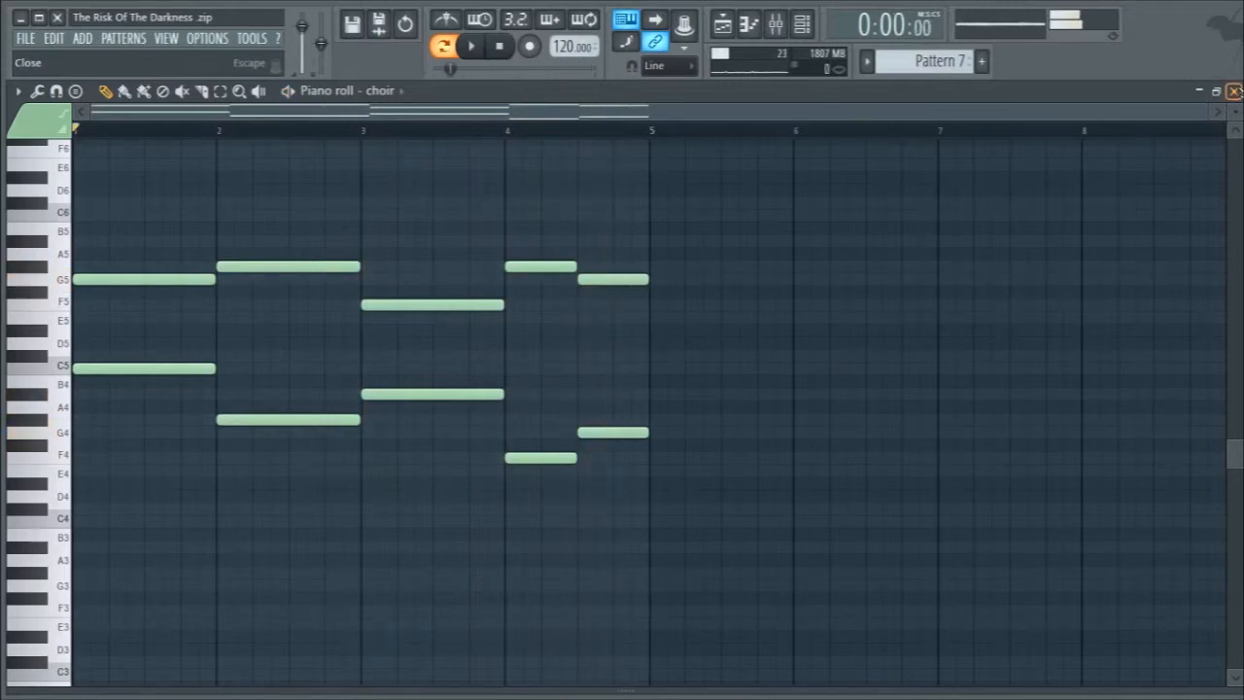
click(1234, 90)
Review the Zone, Sample and Program pages of the choir's DirectWave instrument, collapsing its wrapper controls to show the pages in full.
click(173, 149)
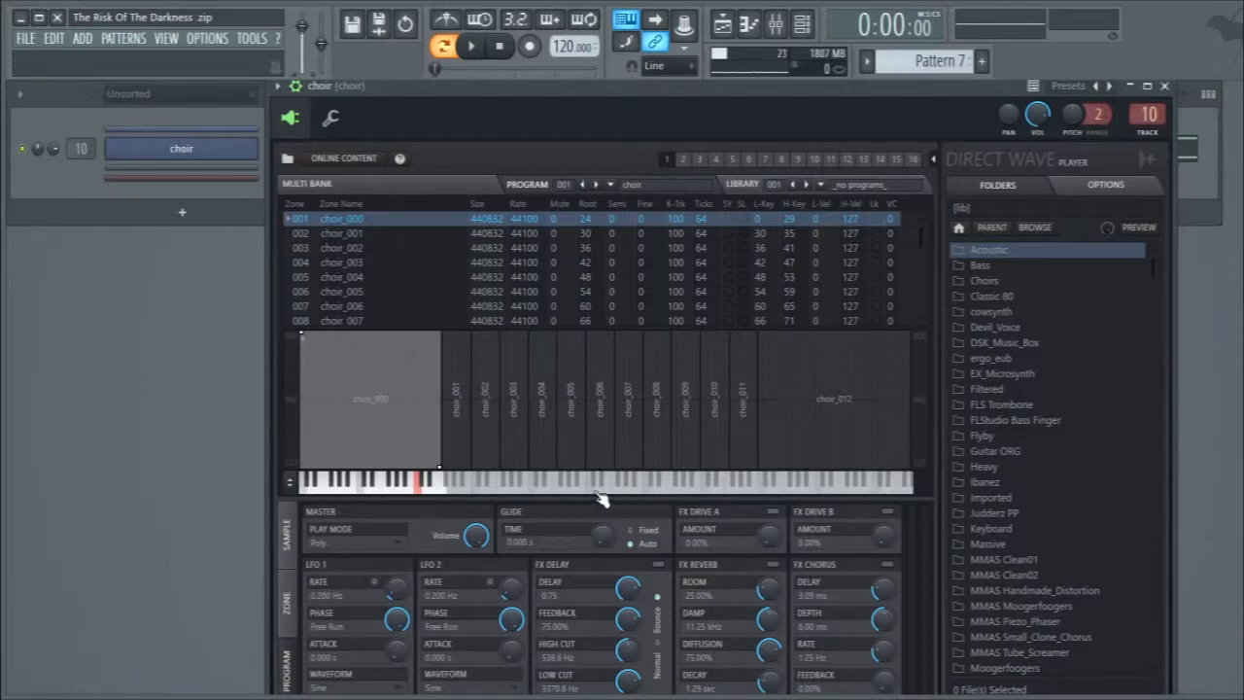
click(287, 603)
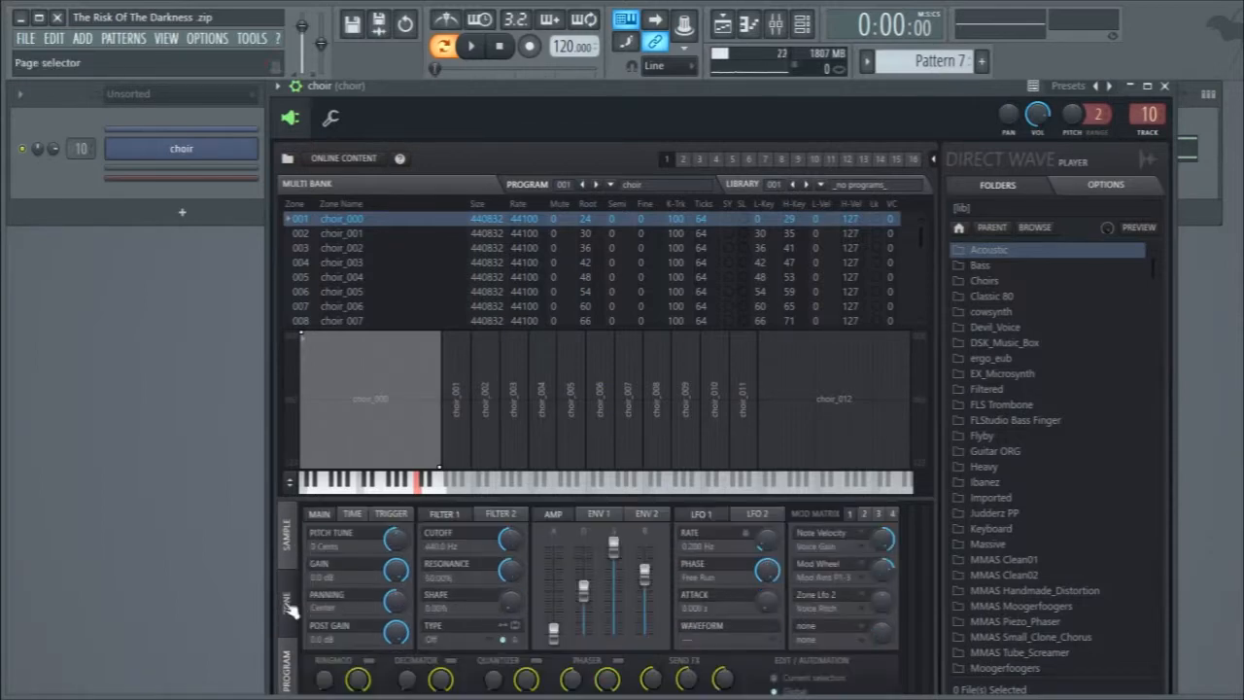
click(287, 555)
click(292, 600)
click(287, 669)
click(279, 86)
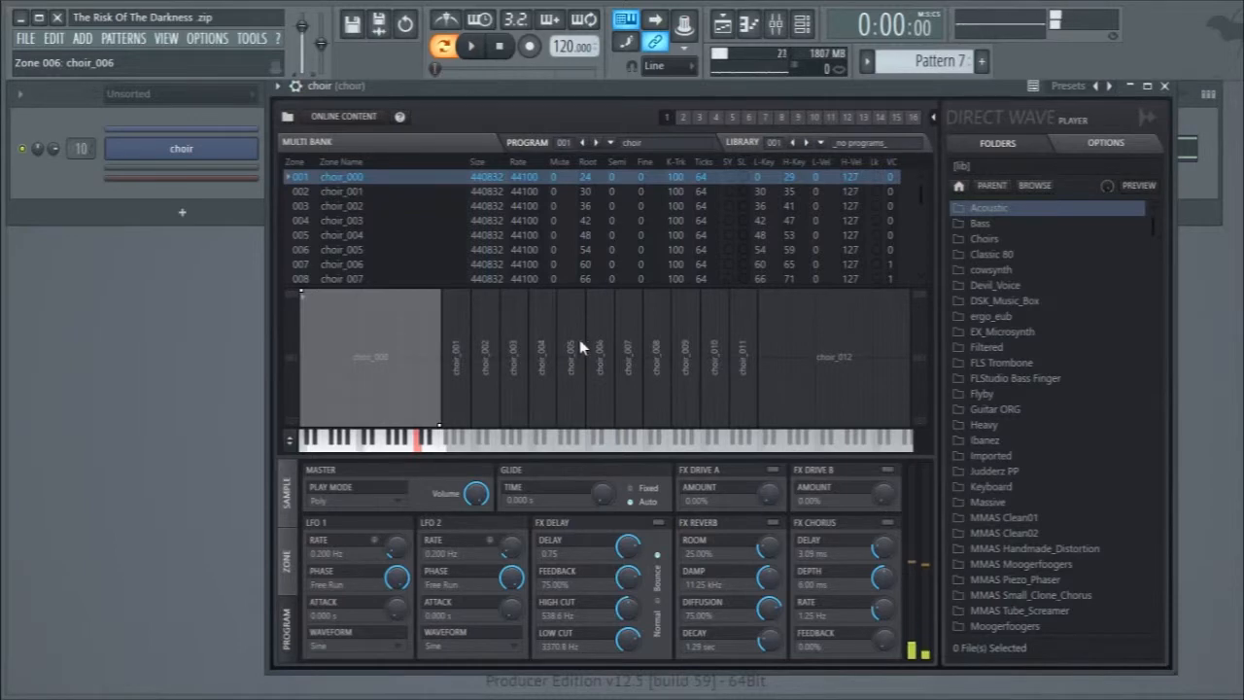
click(296, 554)
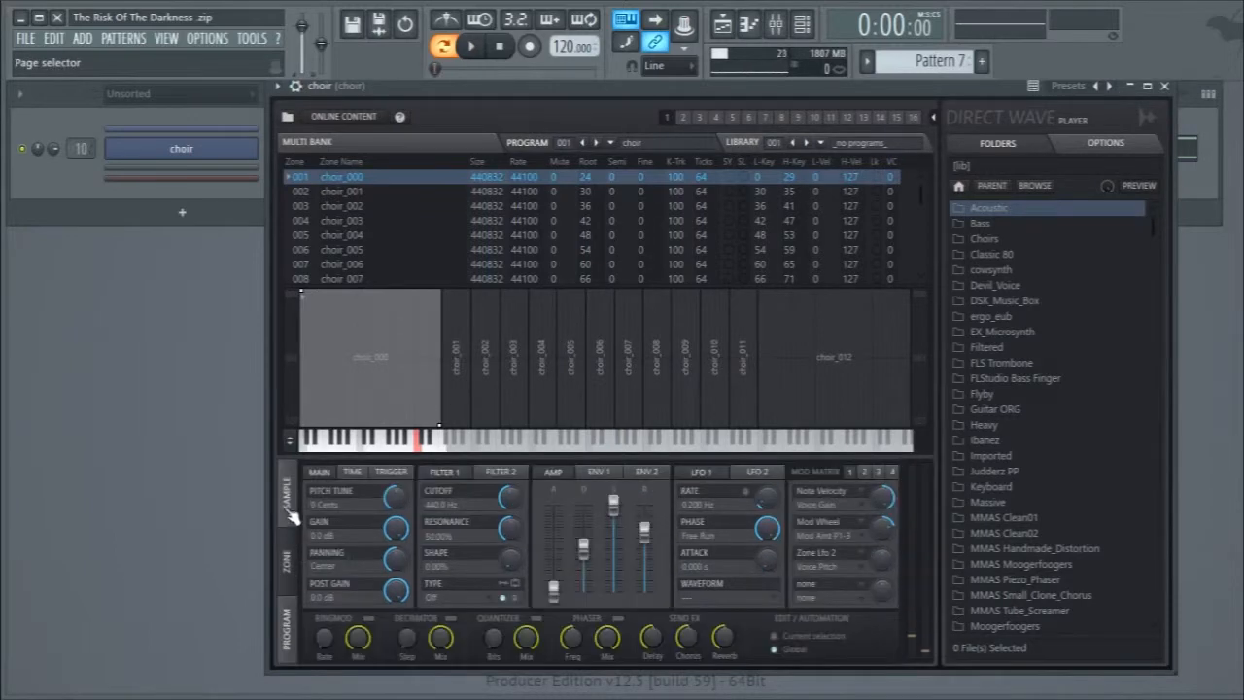
click(291, 513)
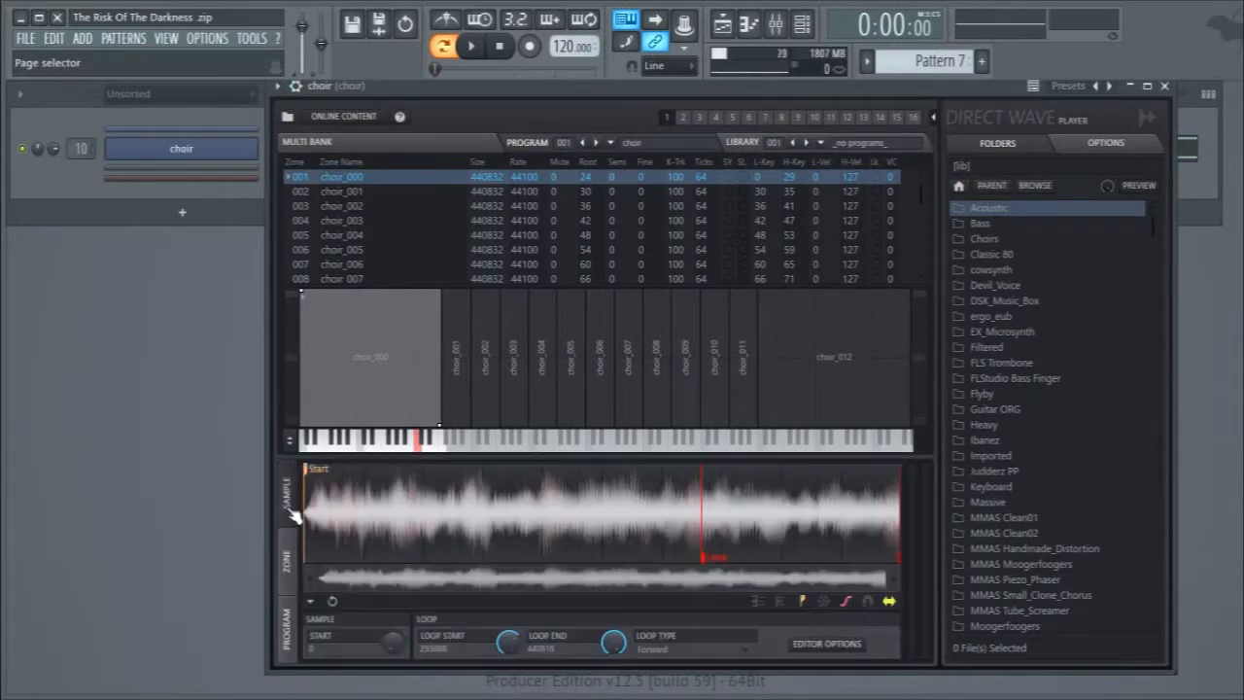
click(298, 625)
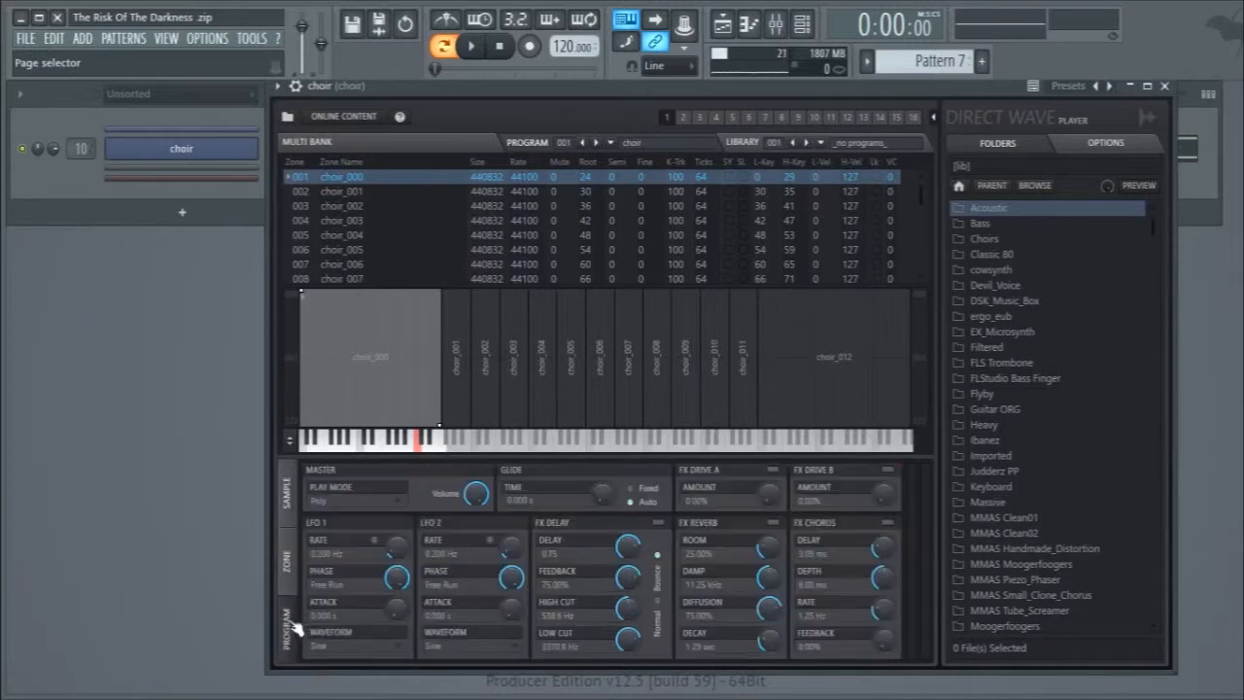
Close the choir's instrument and inspect the Fruity parametric EQ 2 on its mixer track while playing Pattern 7.
click(1166, 87)
key(F9)
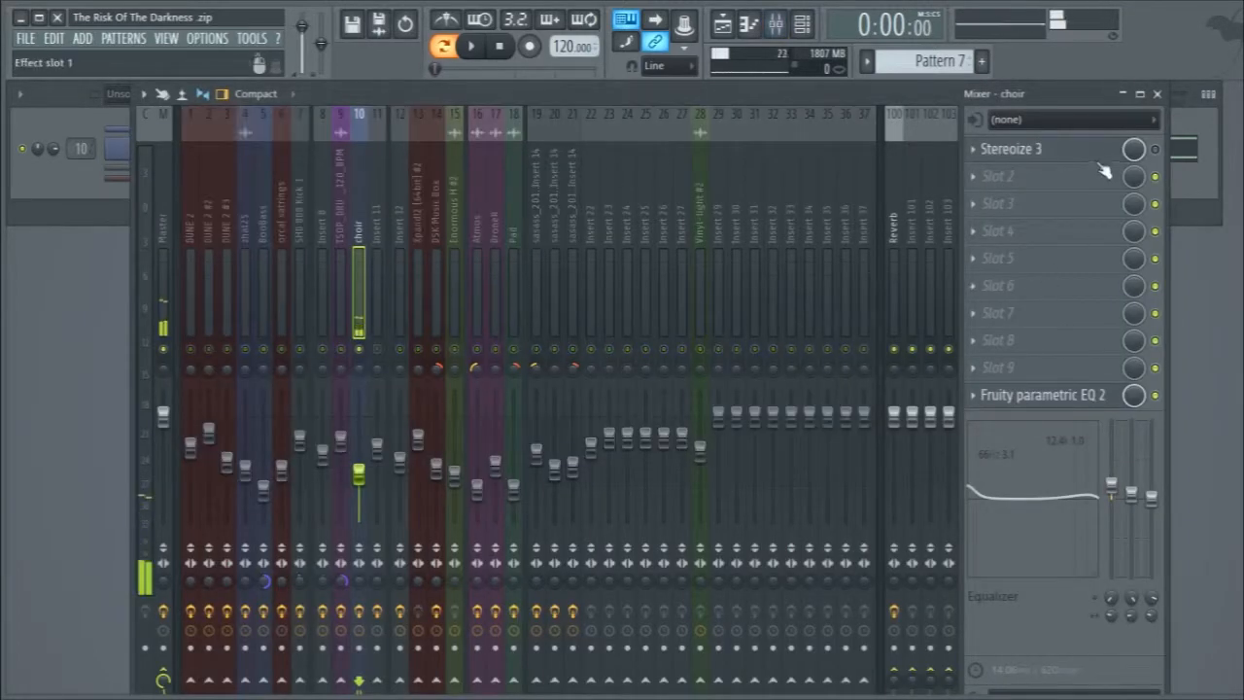
click(1046, 397)
key(space)
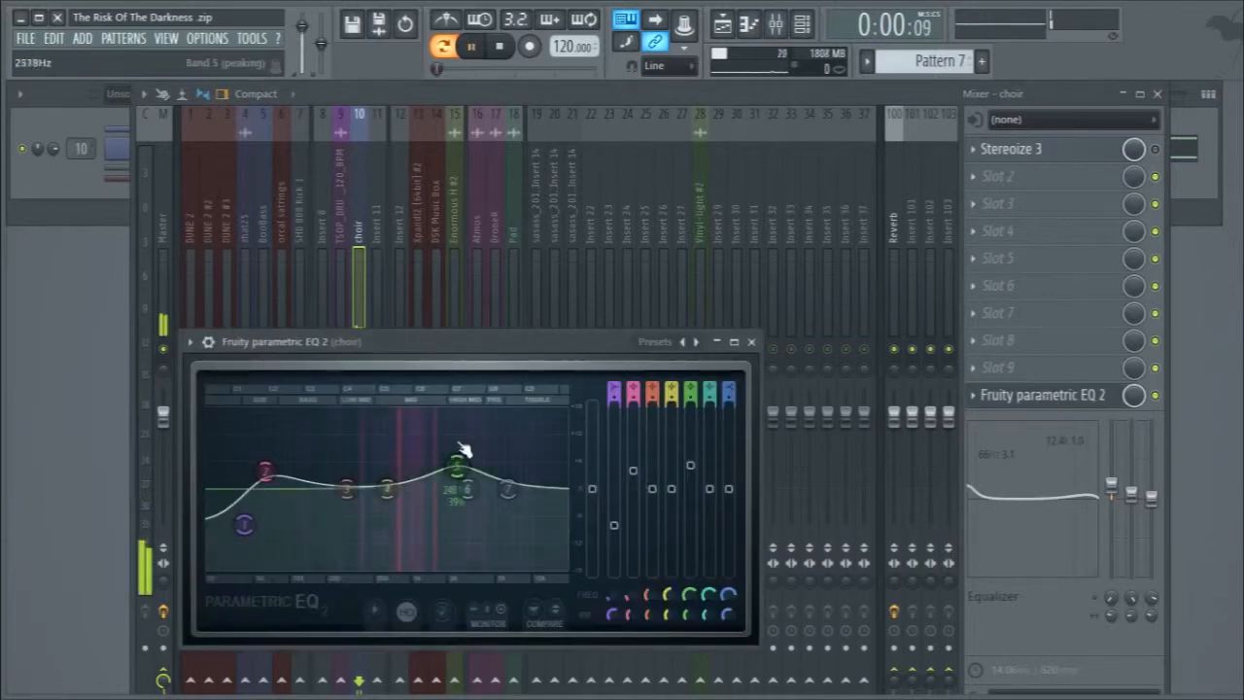
key(space)
click(751, 342)
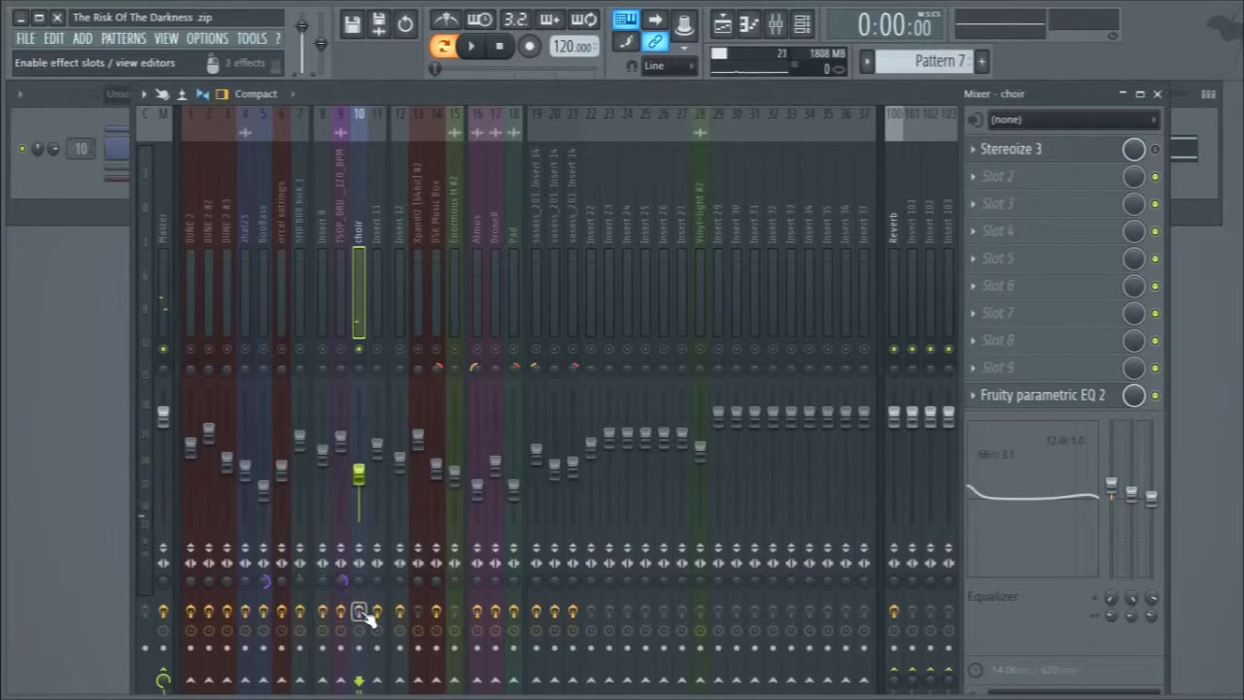
Play the choir from its mixer track, check the Stereoize 3 slot and close the mixer.
key(space)
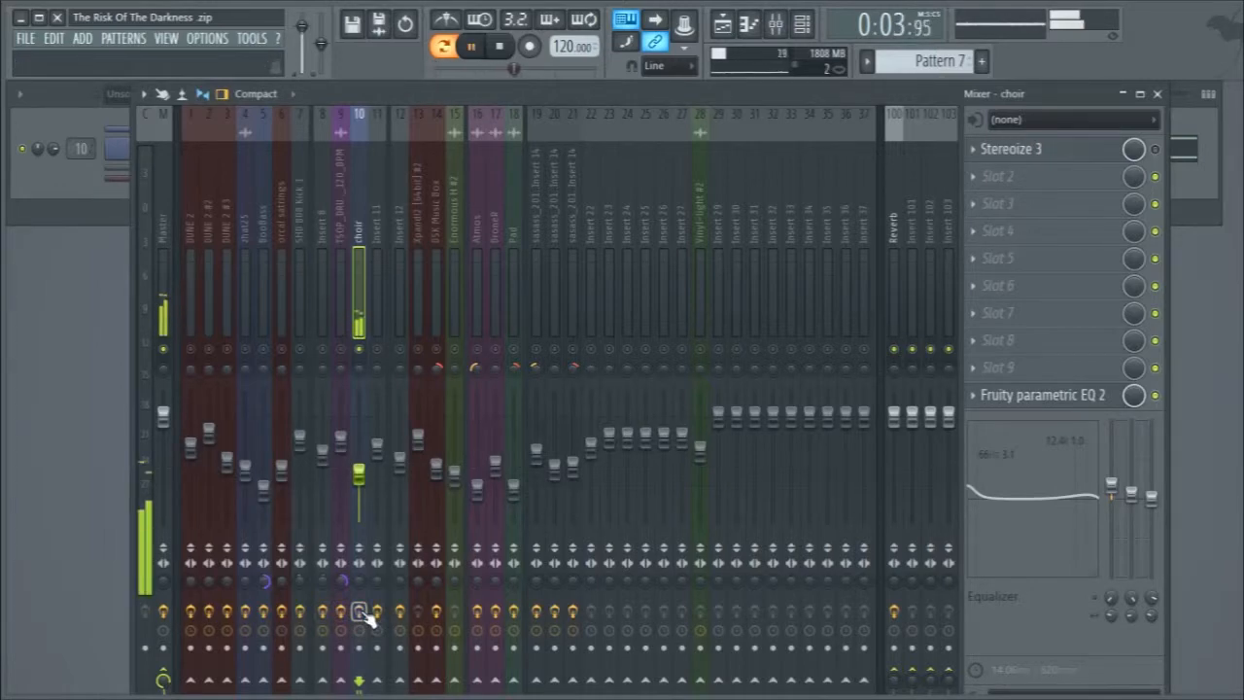
key(space)
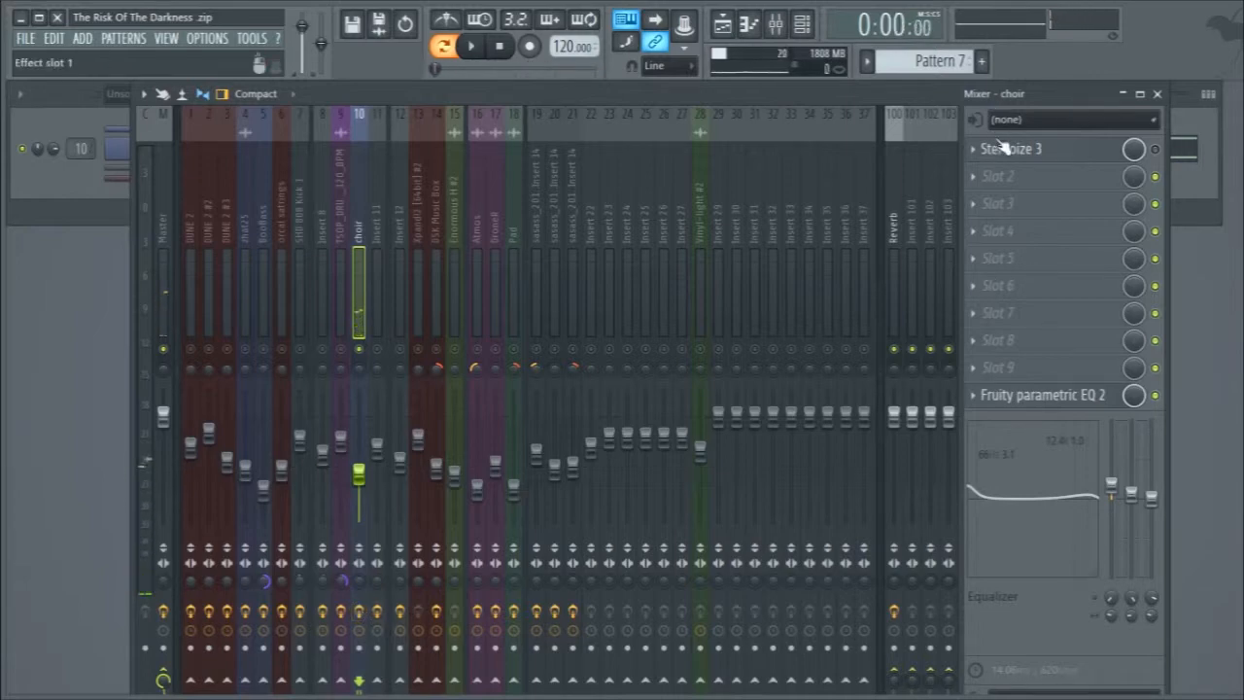
click(1091, 159)
click(1090, 159)
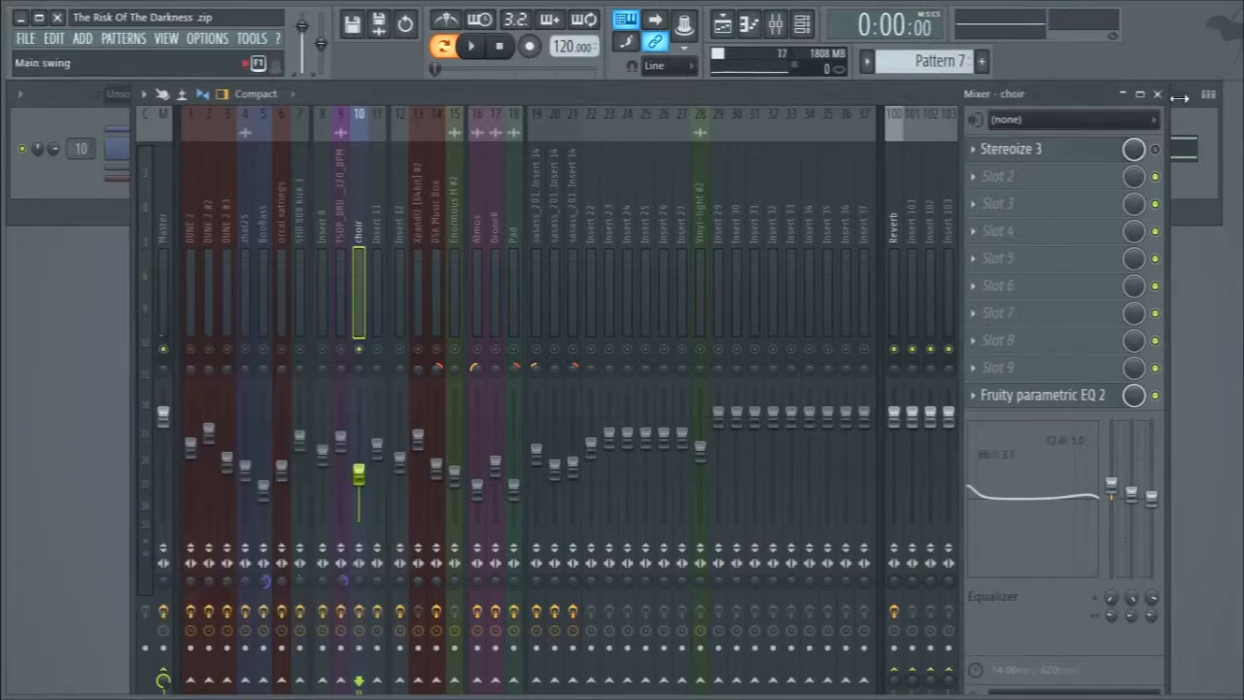
click(1159, 94)
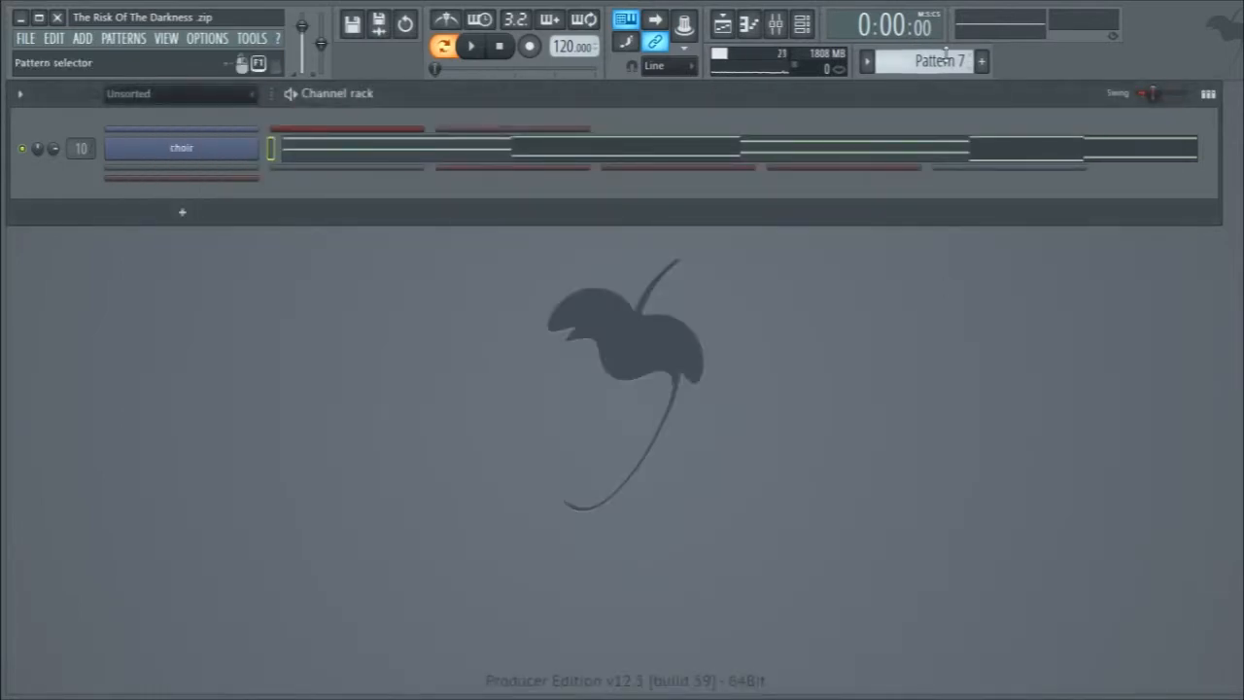
Switch to Pattern 8 and listen to it, opening the mixer briefly and closing it again.
scroll(938, 60, down, 1)
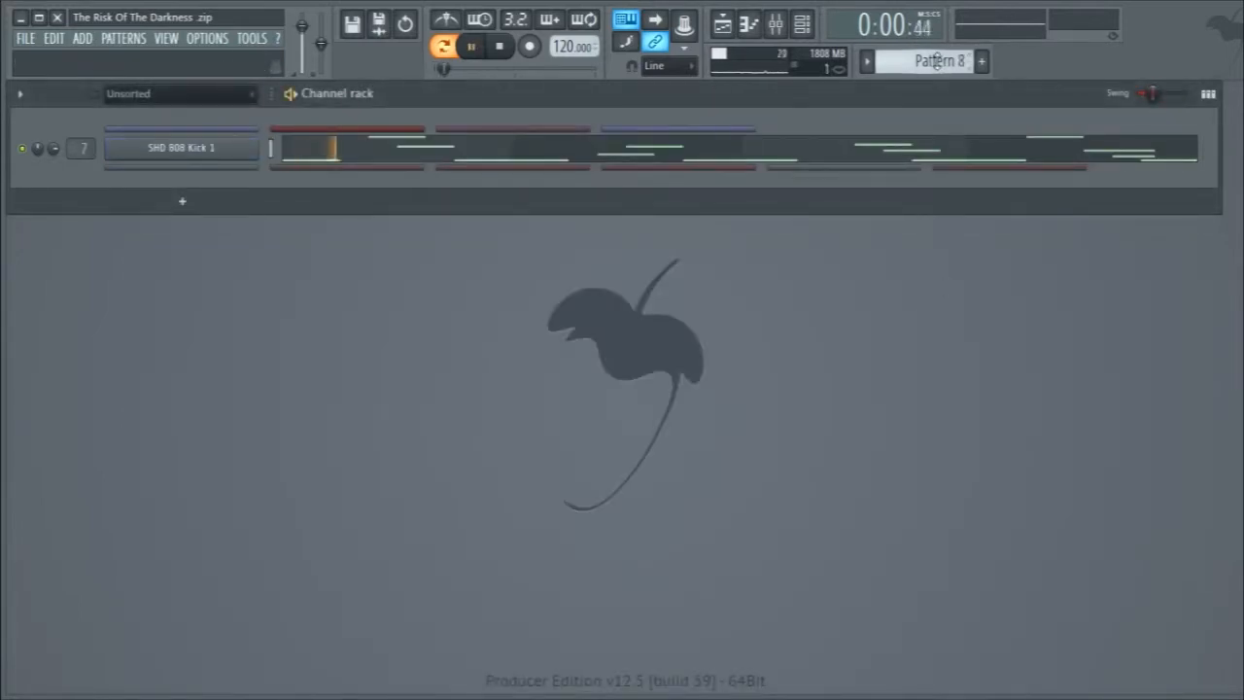
key(F9)
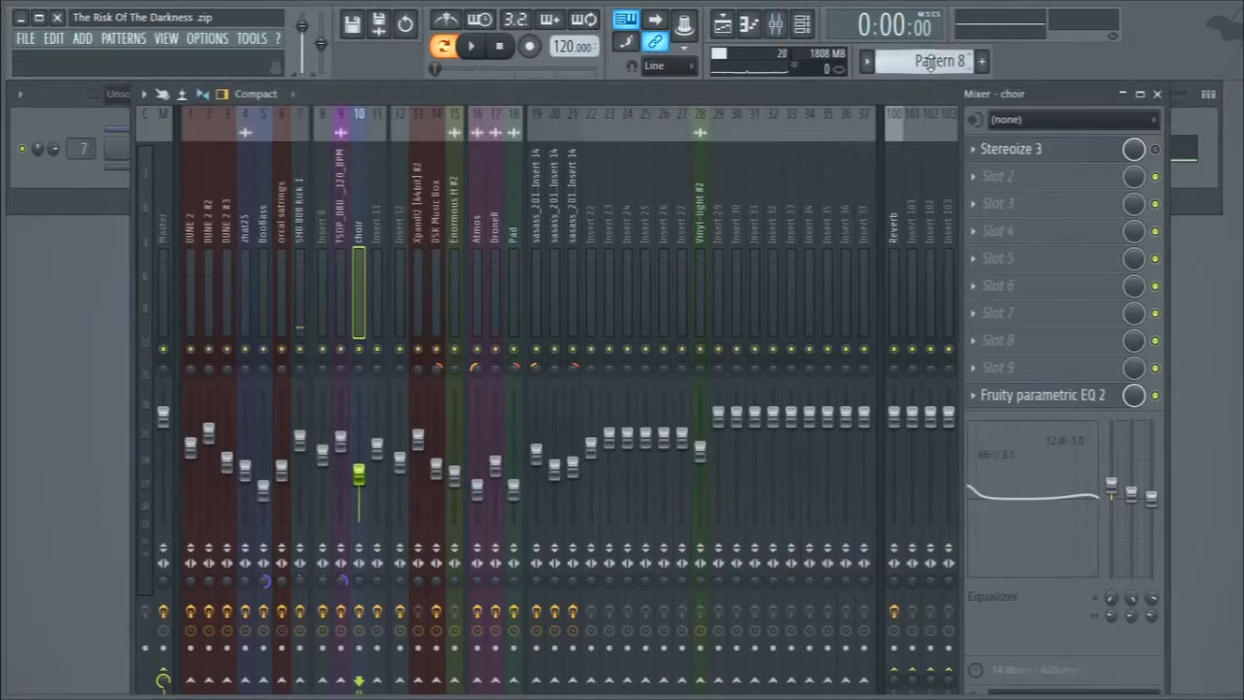
key(space)
click(1156, 93)
key(space)
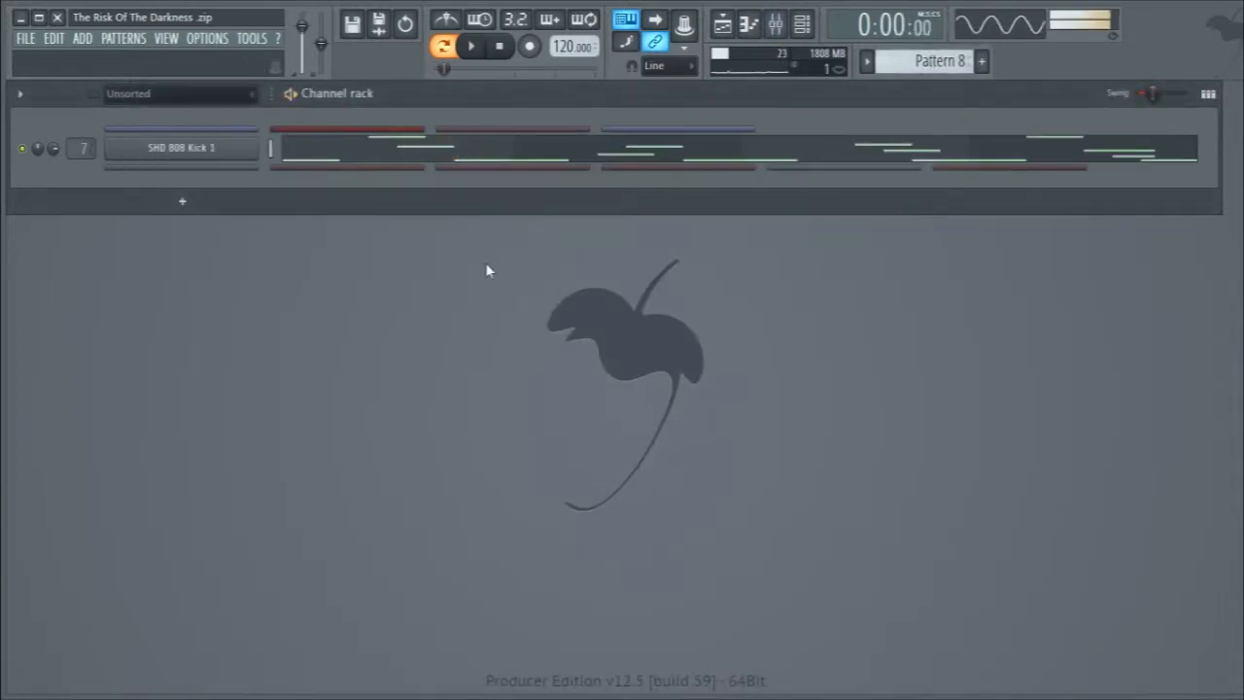
Check the sampler settings of the SHD 808 Kick 1 channel, review its notes in the Piano roll and close the roll.
click(212, 153)
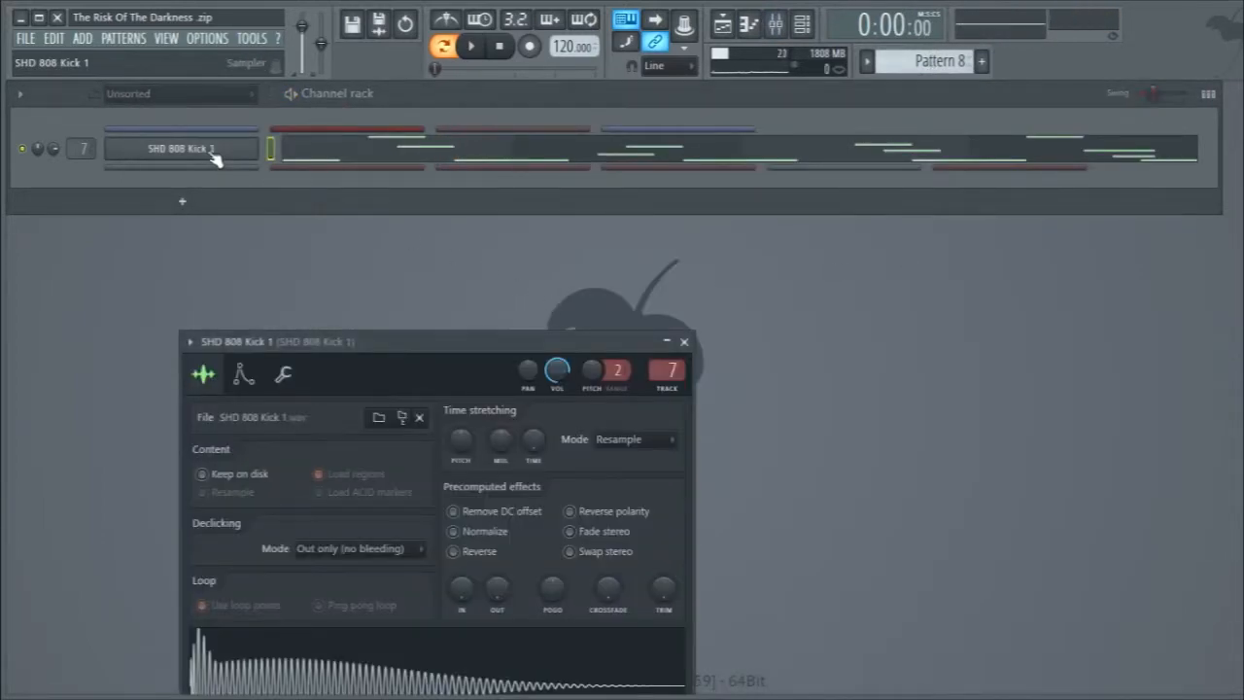
click(212, 153)
click(347, 152)
scroll(473, 439, up, 4)
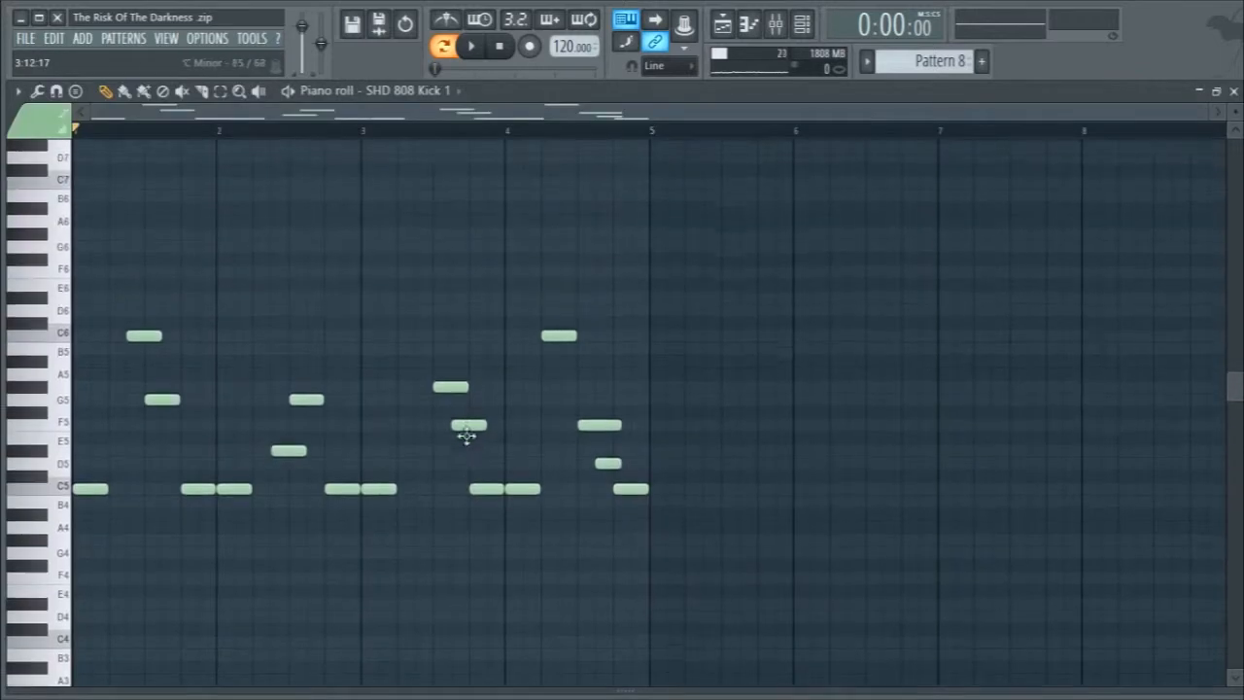
scroll(453, 371, down, 3)
click(1234, 92)
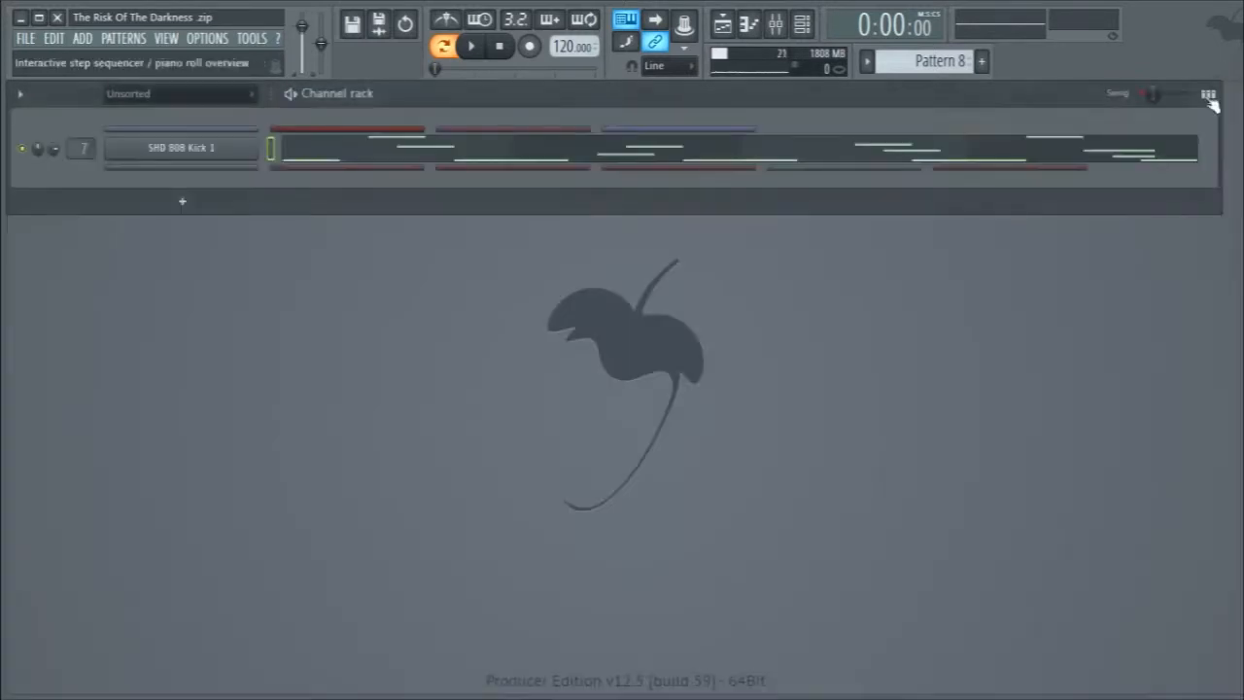
Play Pattern 8, show the SHD 808 Kick 1 track in the mixer and toggle its effect slots.
key(space)
key(F9)
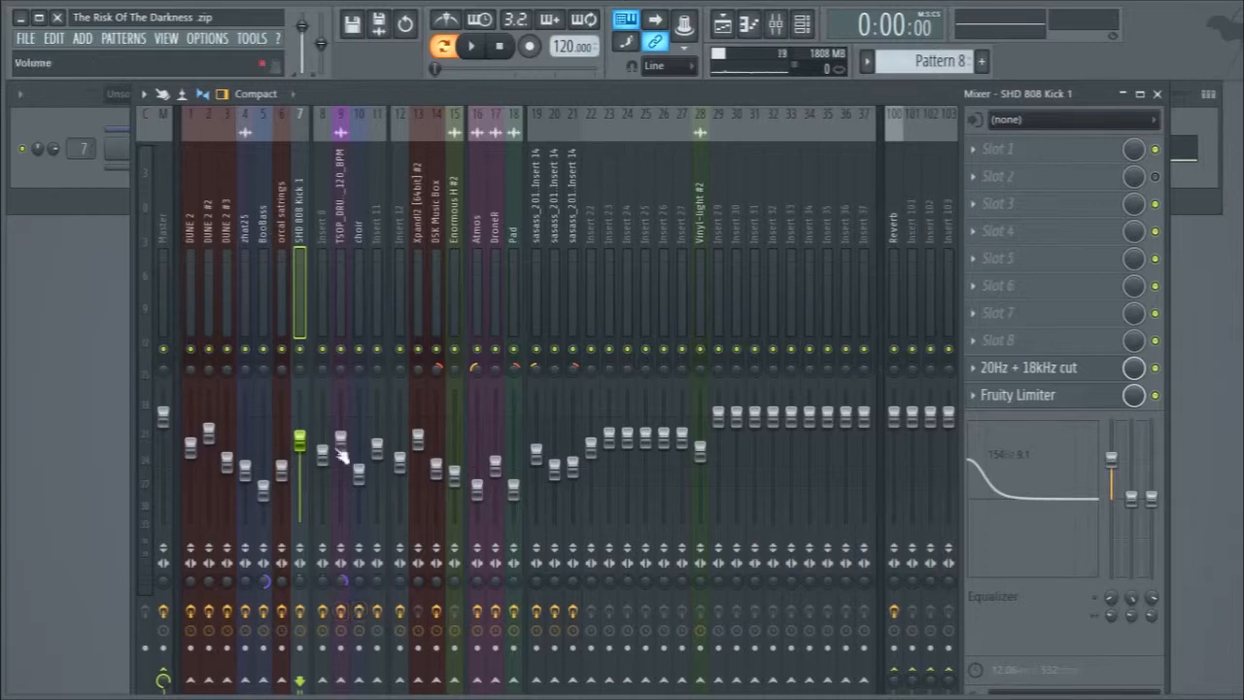
click(299, 612)
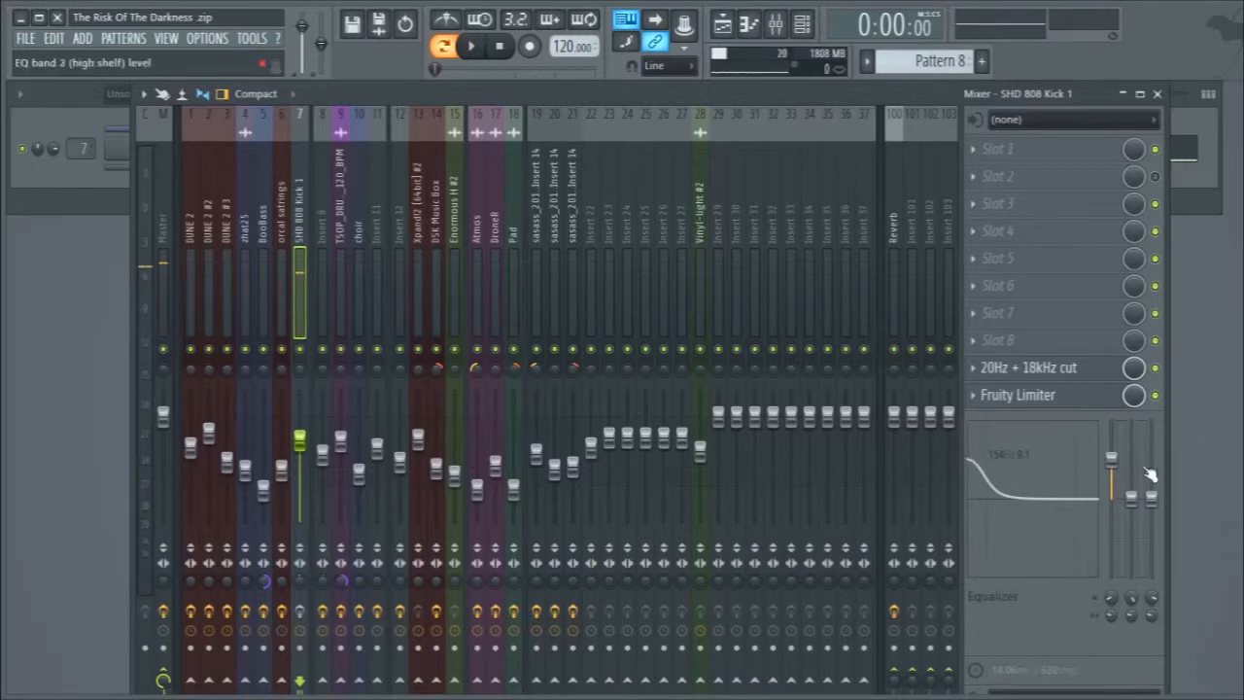
Flatten the low-shelf EQ of the SHD 808 Kick 1 track, play it for comparison and restore the low boost.
drag(1111, 457, 1116, 500)
key(space)
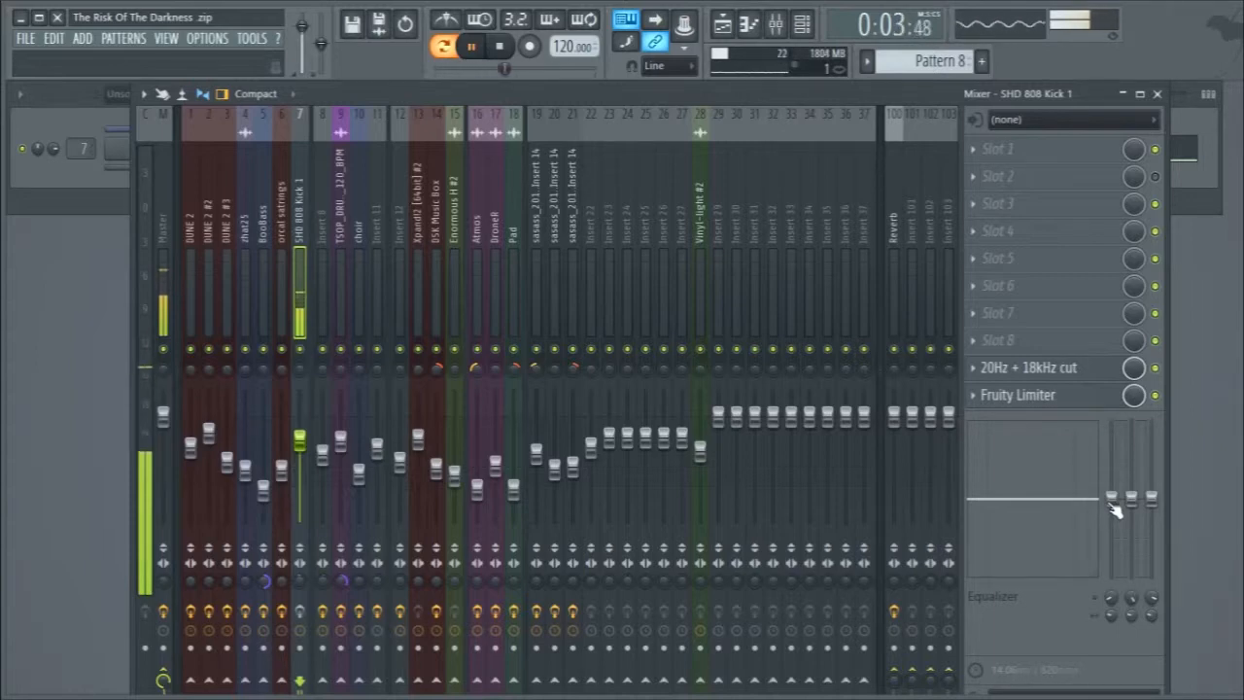
key(space)
drag(1115, 512, 1115, 470)
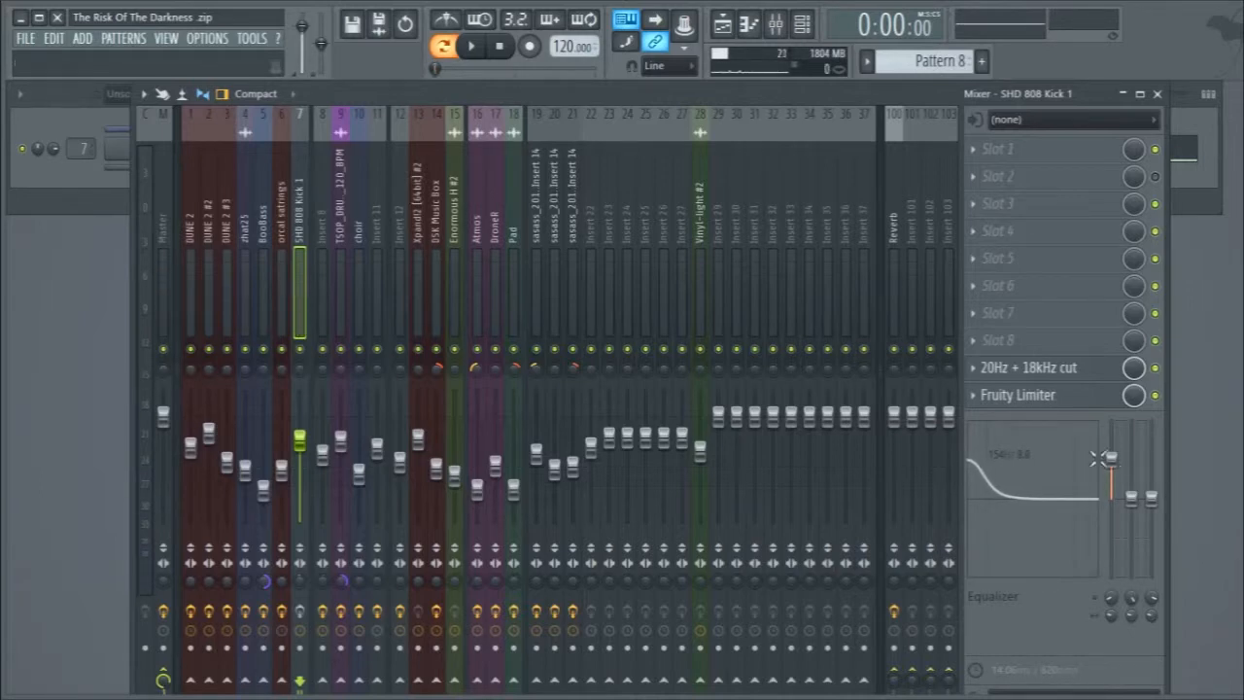
Inspect the Fruity Limiter on the SHD 808 Kick 1 track during playback, close it and listen to the track again.
click(1028, 400)
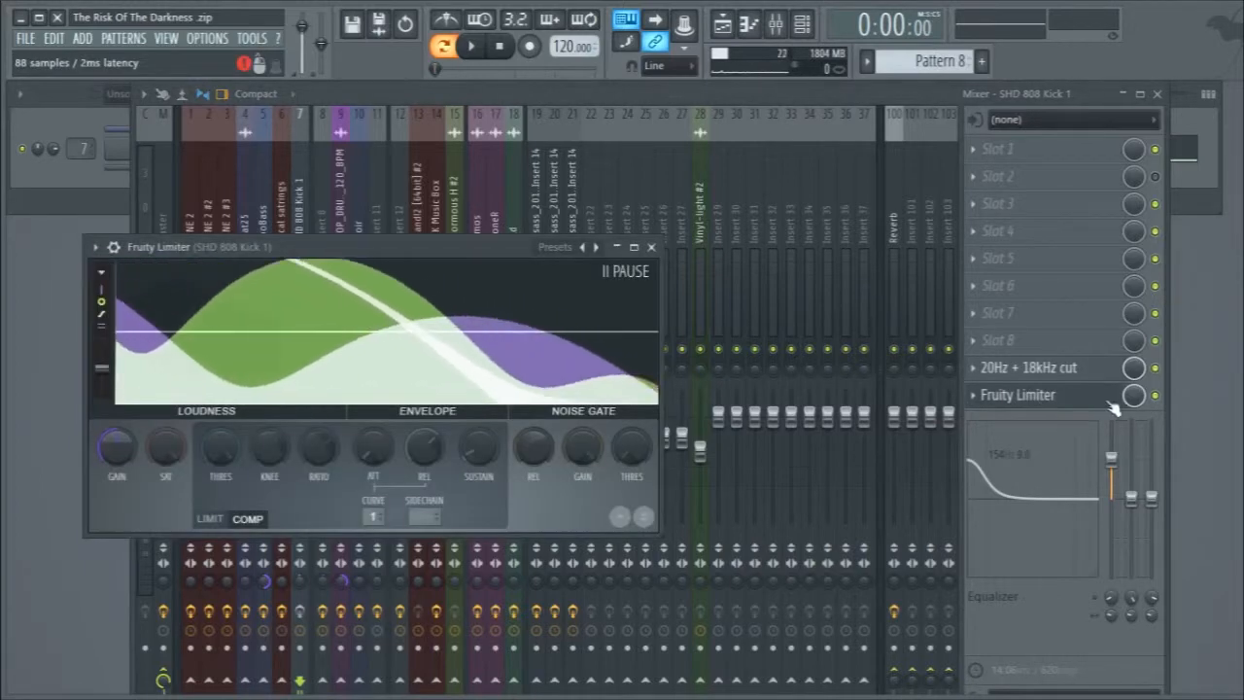
key(space)
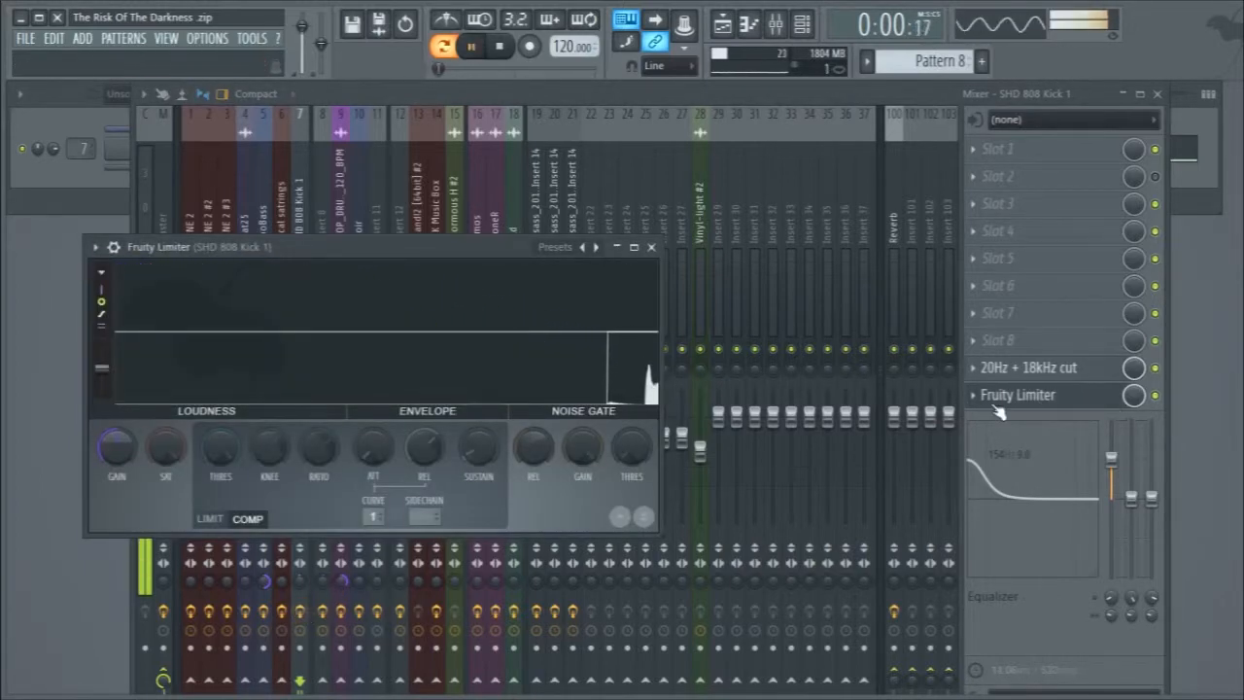
key(space)
click(652, 247)
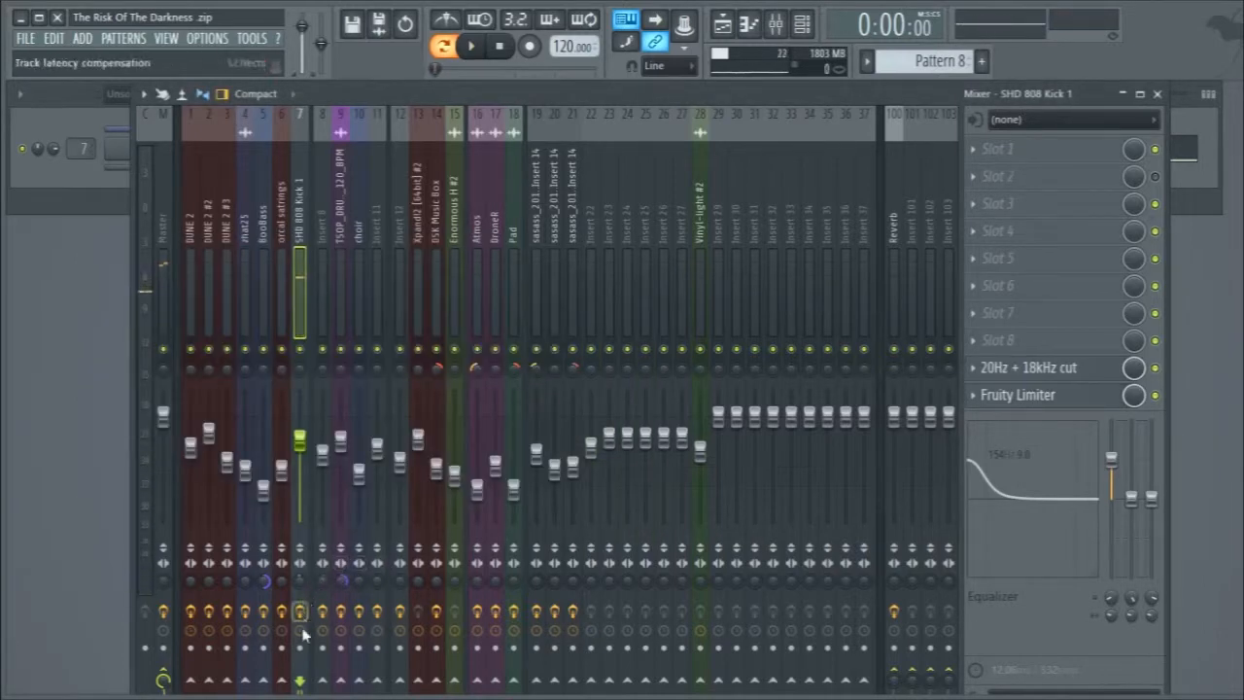
key(space)
key(space)
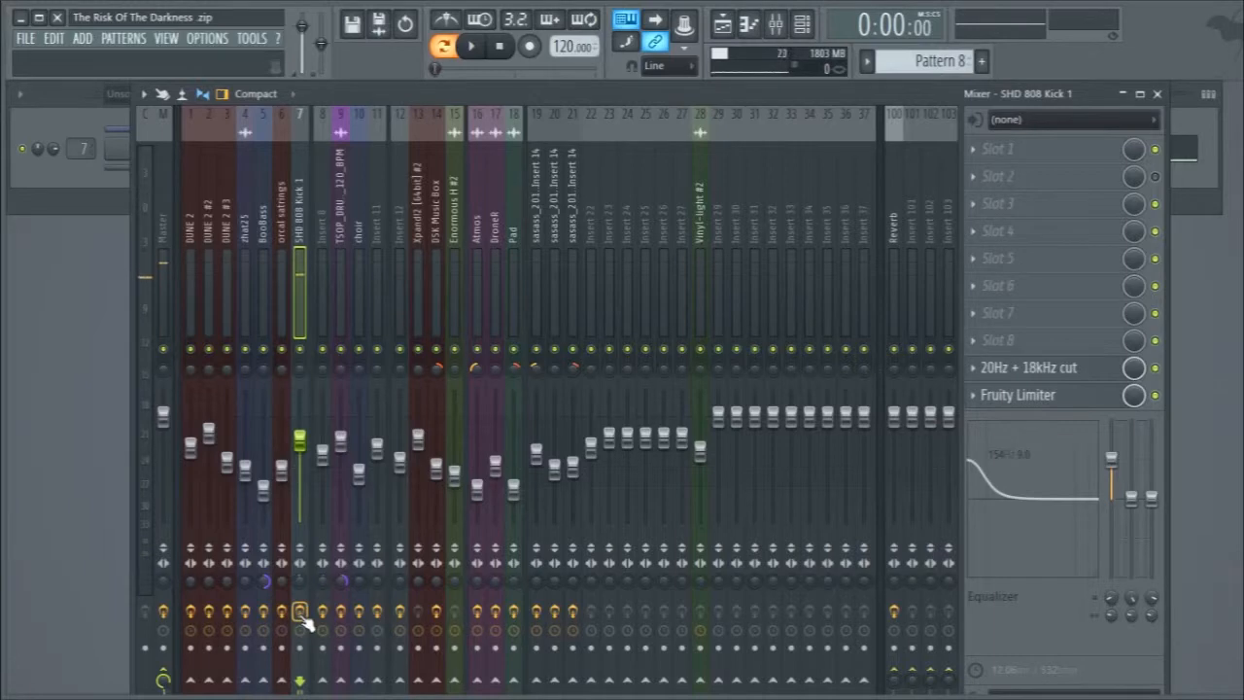
Examine the 20Hz + 18kHz cut equalizer on the SHD 808 Kick 1 track during playback, check the track's volume and close the mixer.
click(1032, 391)
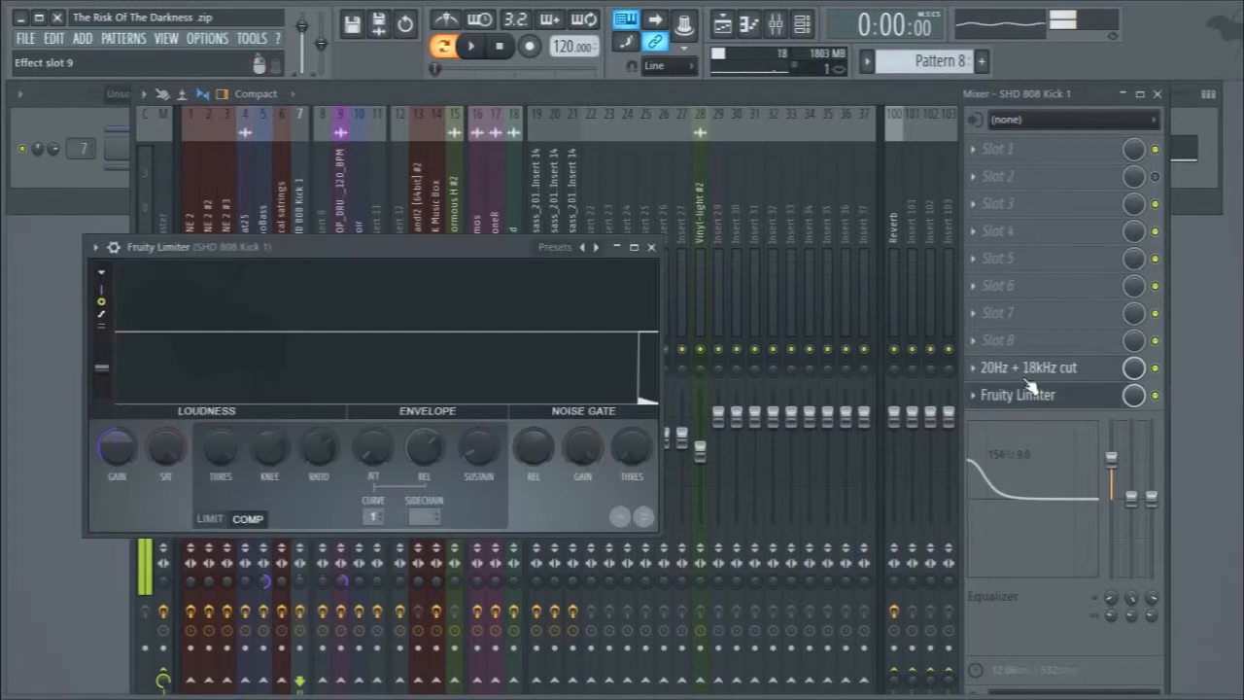
click(1029, 377)
key(space)
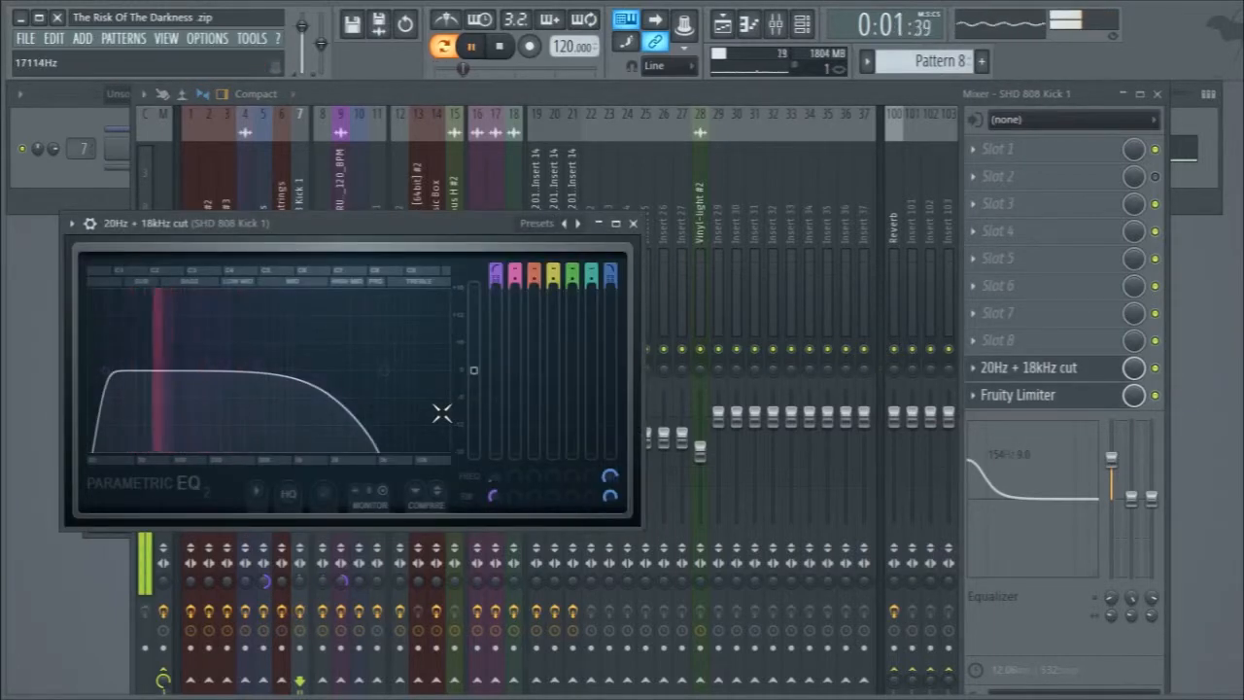
key(space)
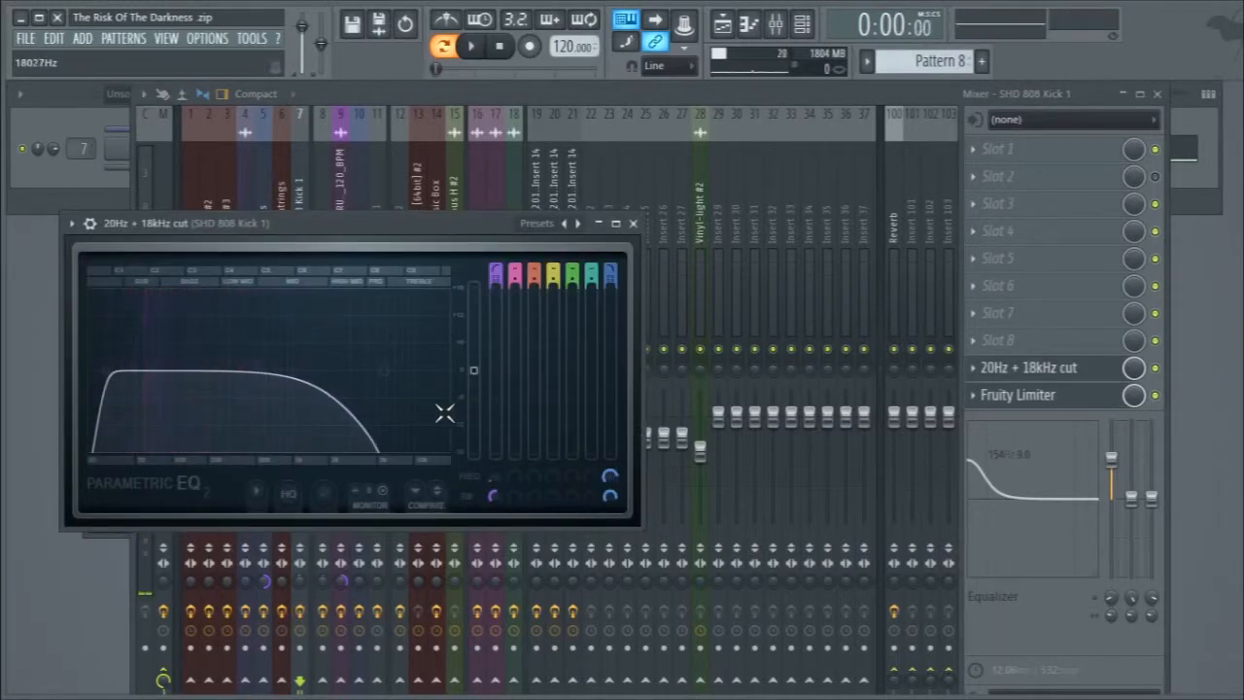
click(385, 370)
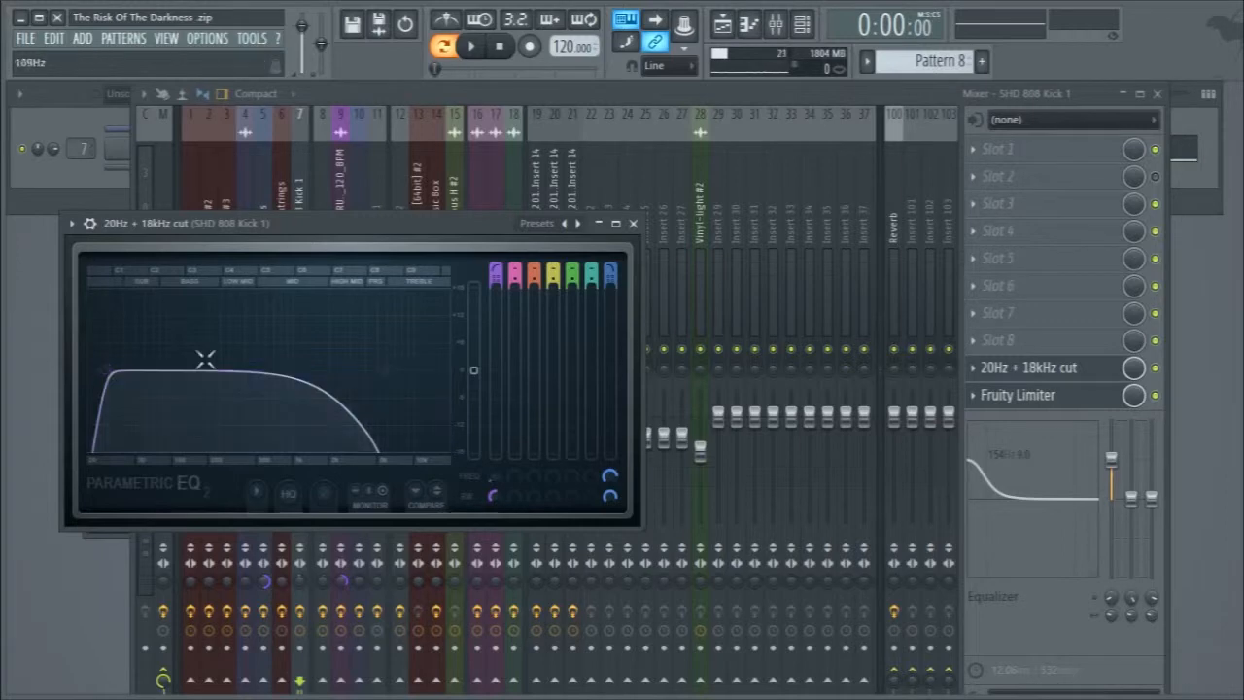
key(space)
click(632, 223)
click(651, 248)
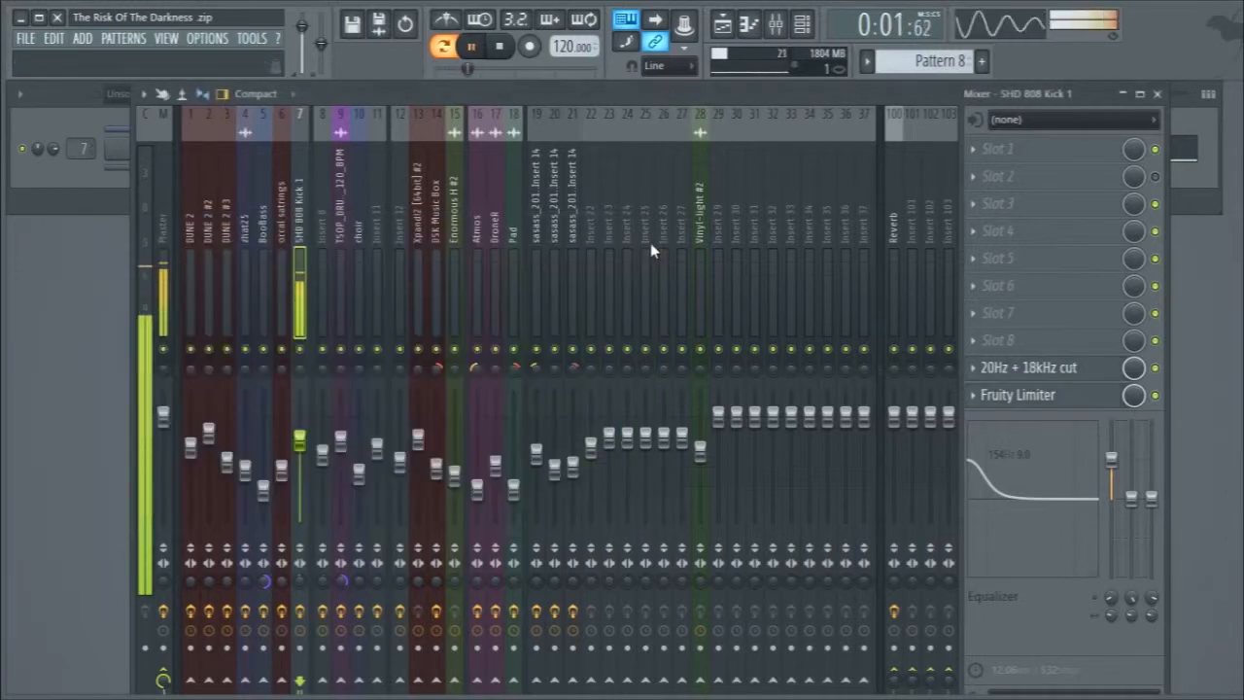
key(space)
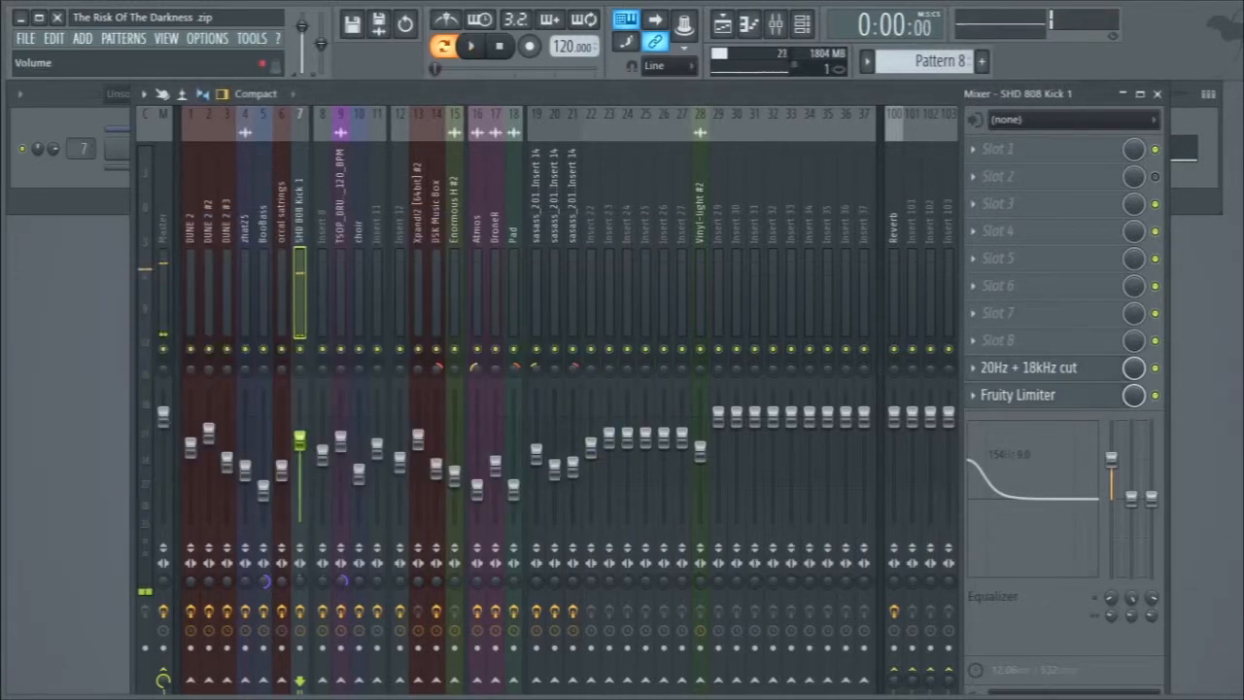
drag(300, 440, 300, 442)
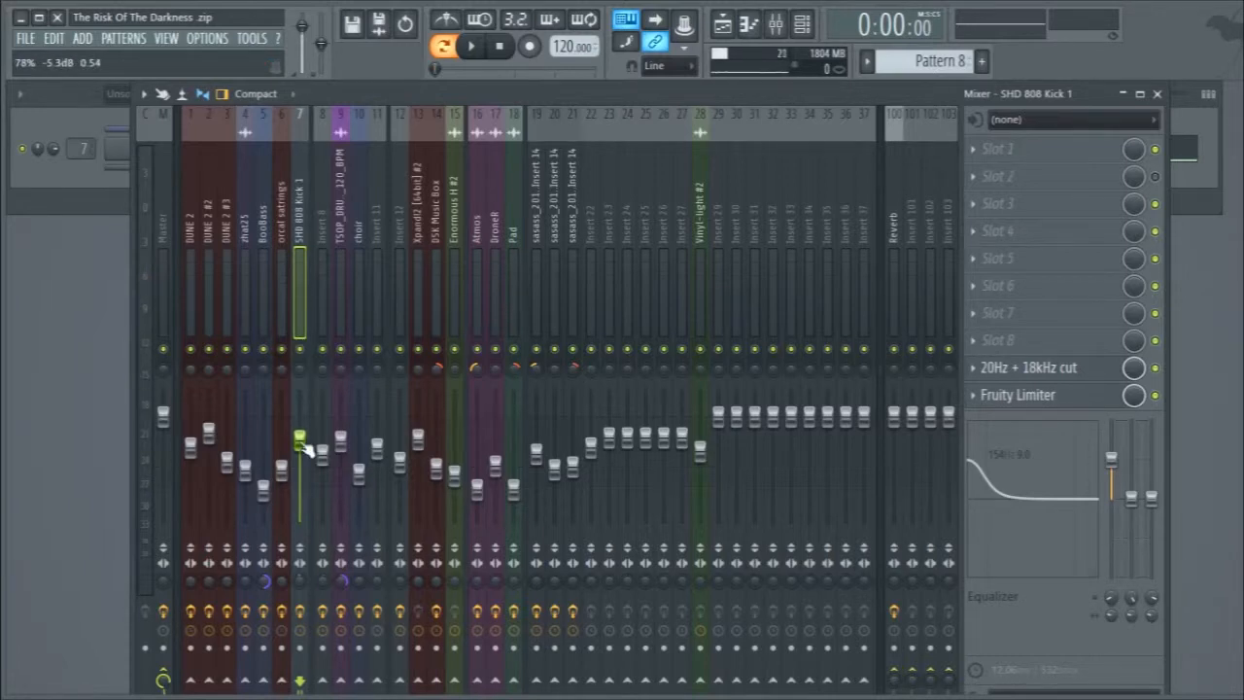
click(1158, 94)
Switch to Pattern 9, play it and review the DUNE 2 synth's patch with its wrapper controls collapsed, closing it when done.
key(space)
scroll(918, 60, down, 1)
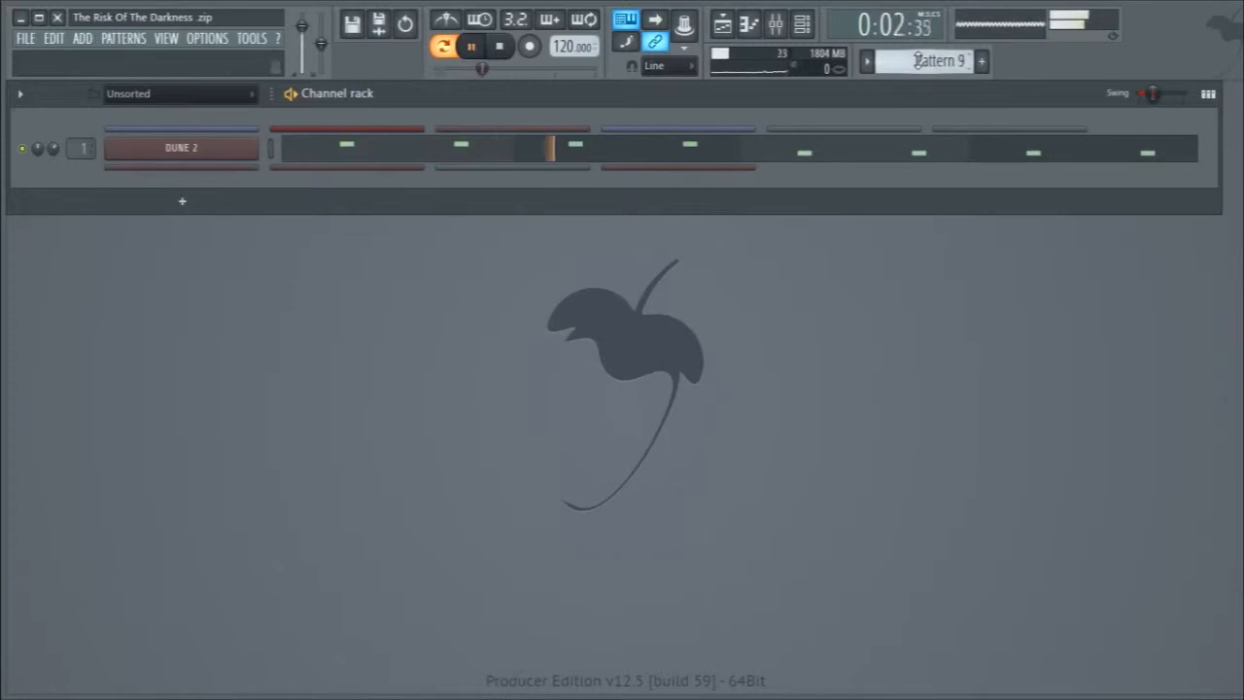
key(space)
click(158, 152)
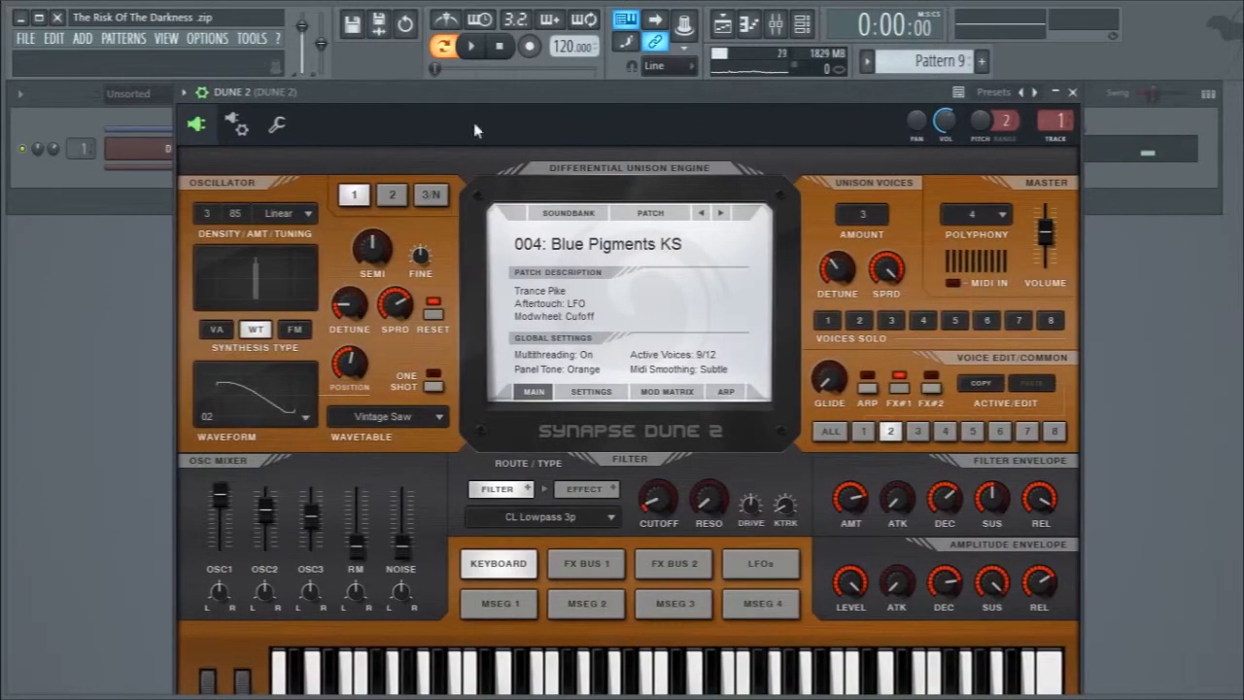
click(202, 92)
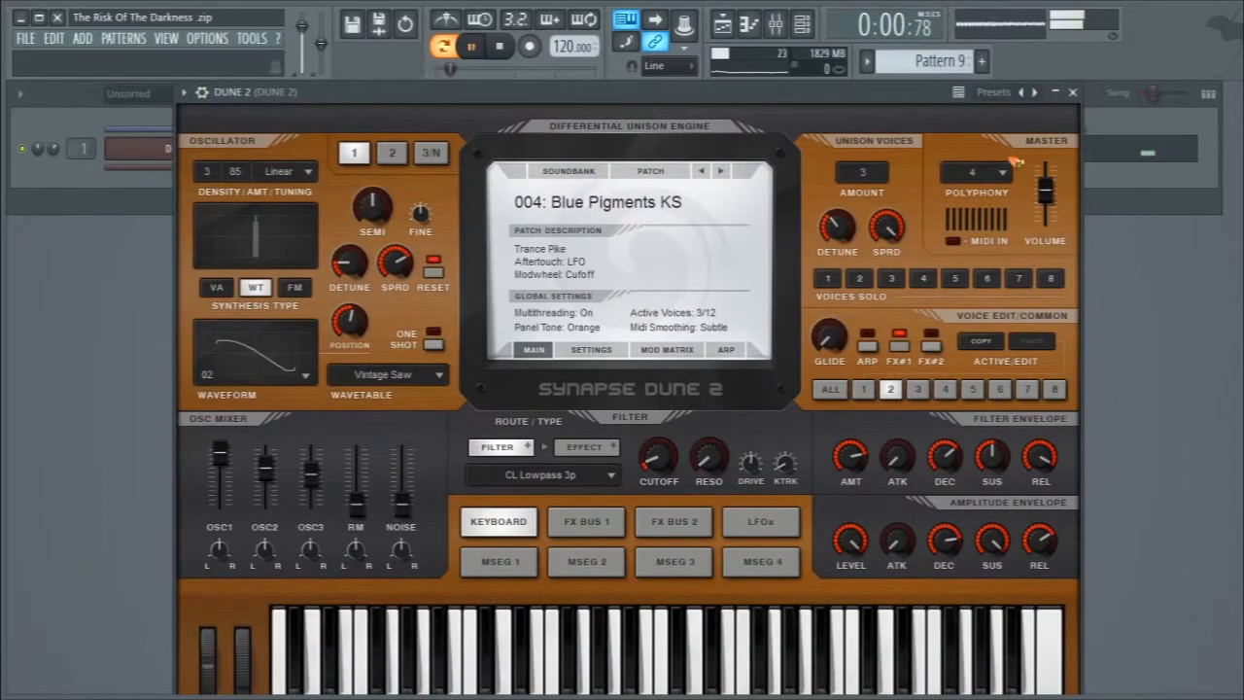
click(1072, 92)
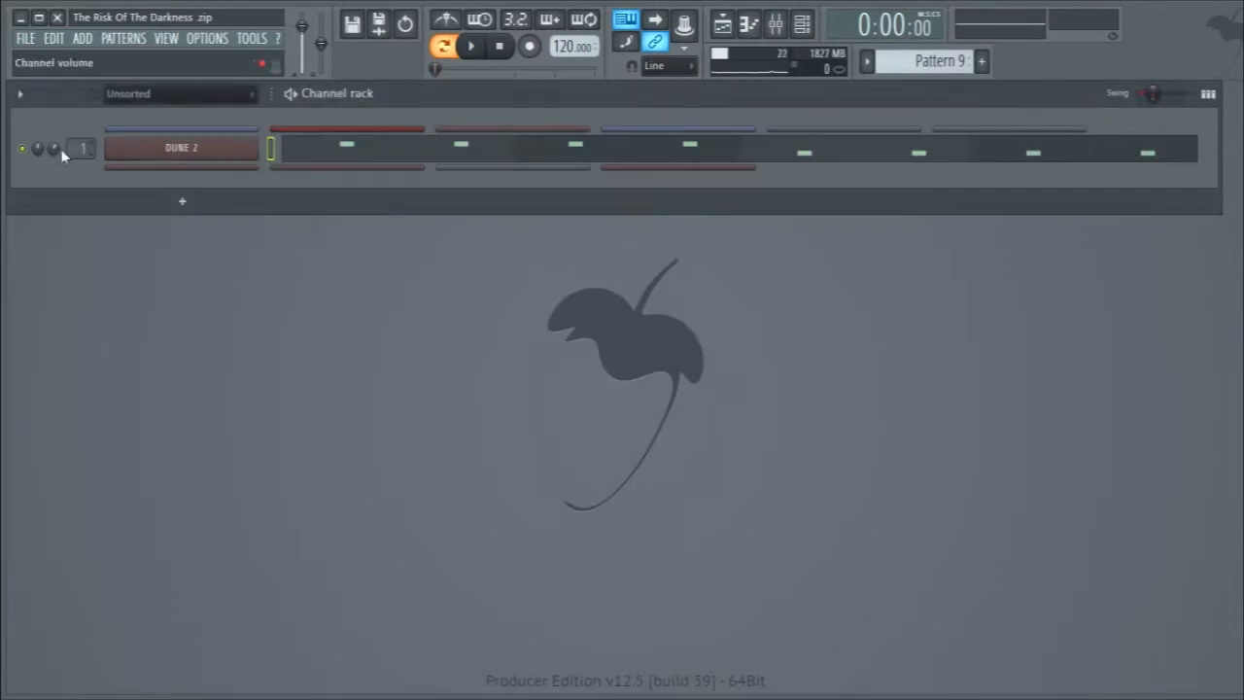
Check the DUNE 2 channel's volume knob and play Pattern 9 with its mixer track shown.
drag(54, 149, 53, 168)
key(F9)
key(space)
key(space)
Inspect the Fruity Compressor and the 20Hz + 18kHz cut equalizer on the DUNE 2 track while playing Pattern 9.
click(1032, 375)
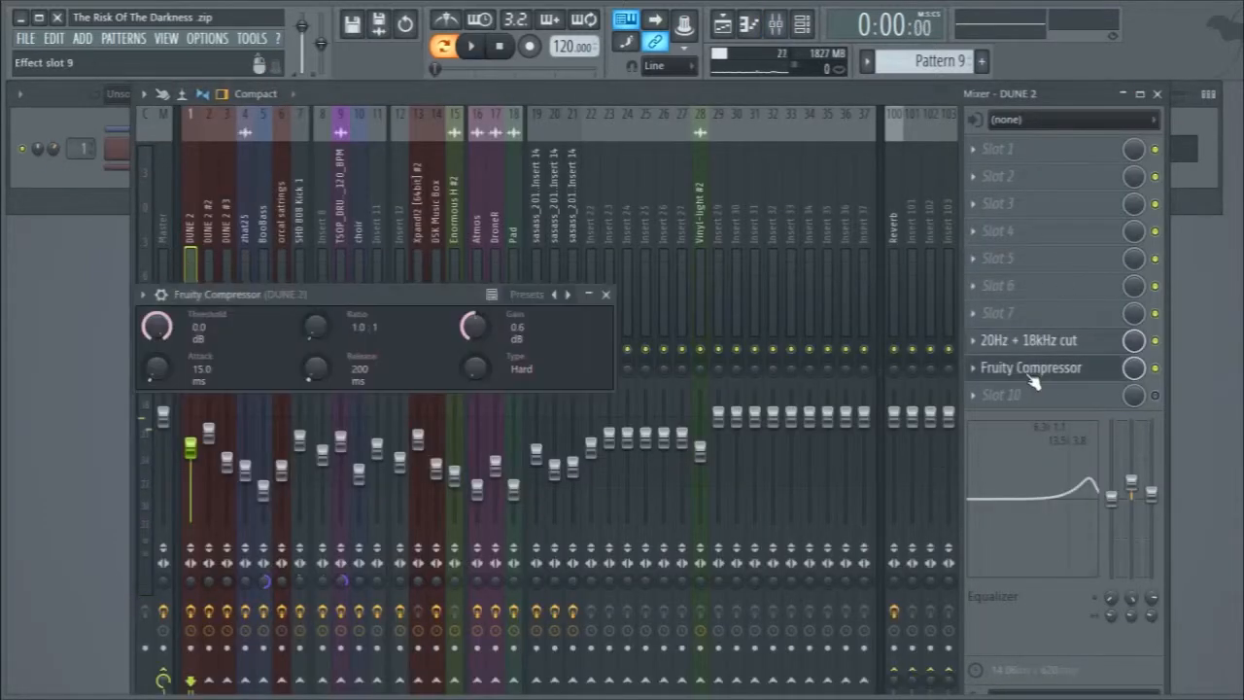
click(1034, 379)
click(1048, 345)
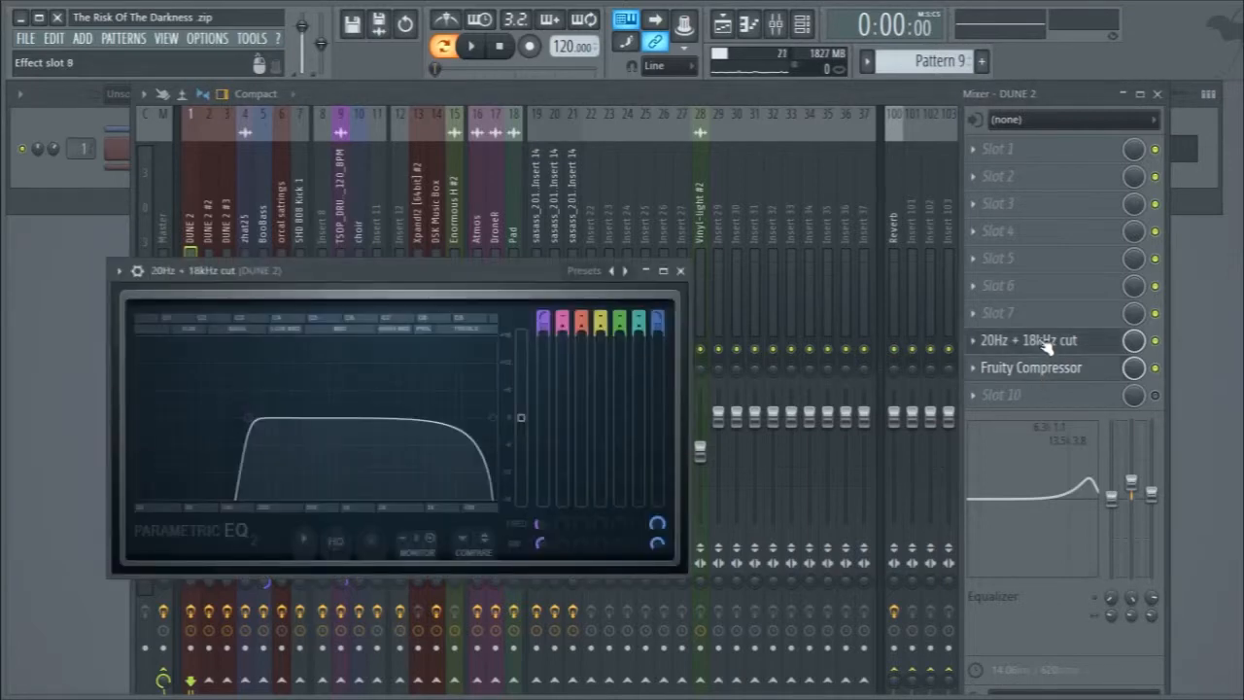
key(space)
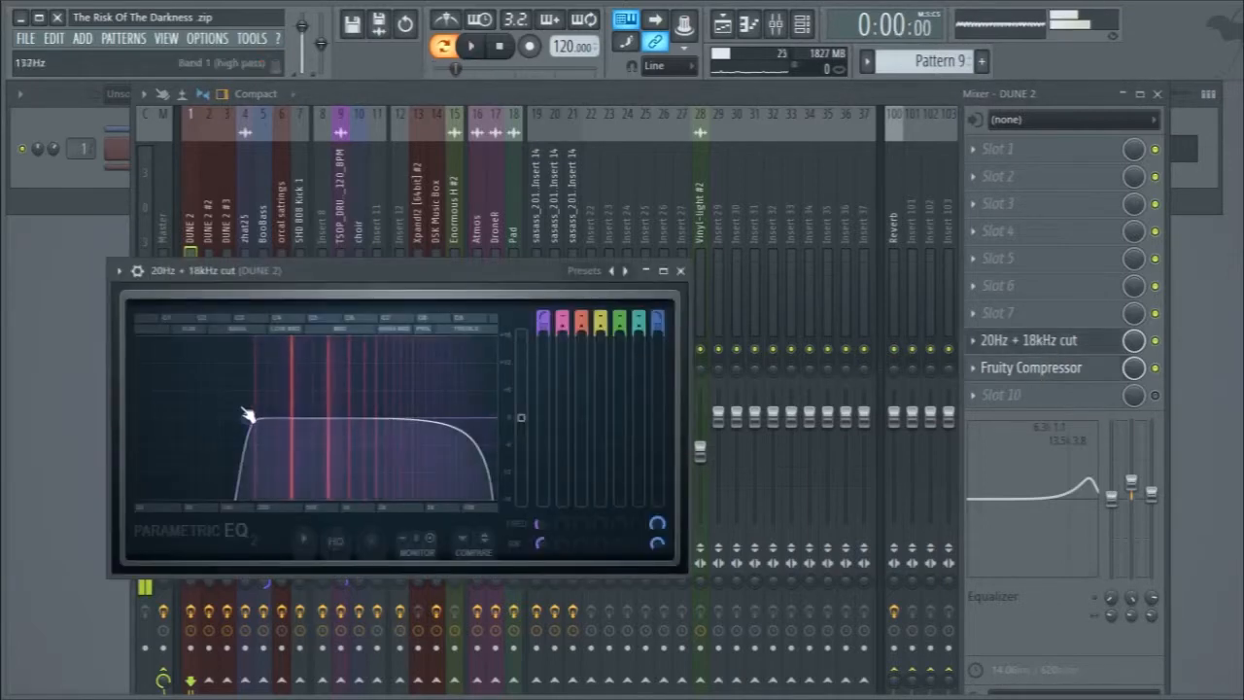
Stop playback and examine the high-pass and low-pass bands of the DUNE 2 track's 20Hz + 18kHz cut equalizer, closing it when done.
key(space)
drag(250, 424, 251, 420)
drag(494, 418, 492, 418)
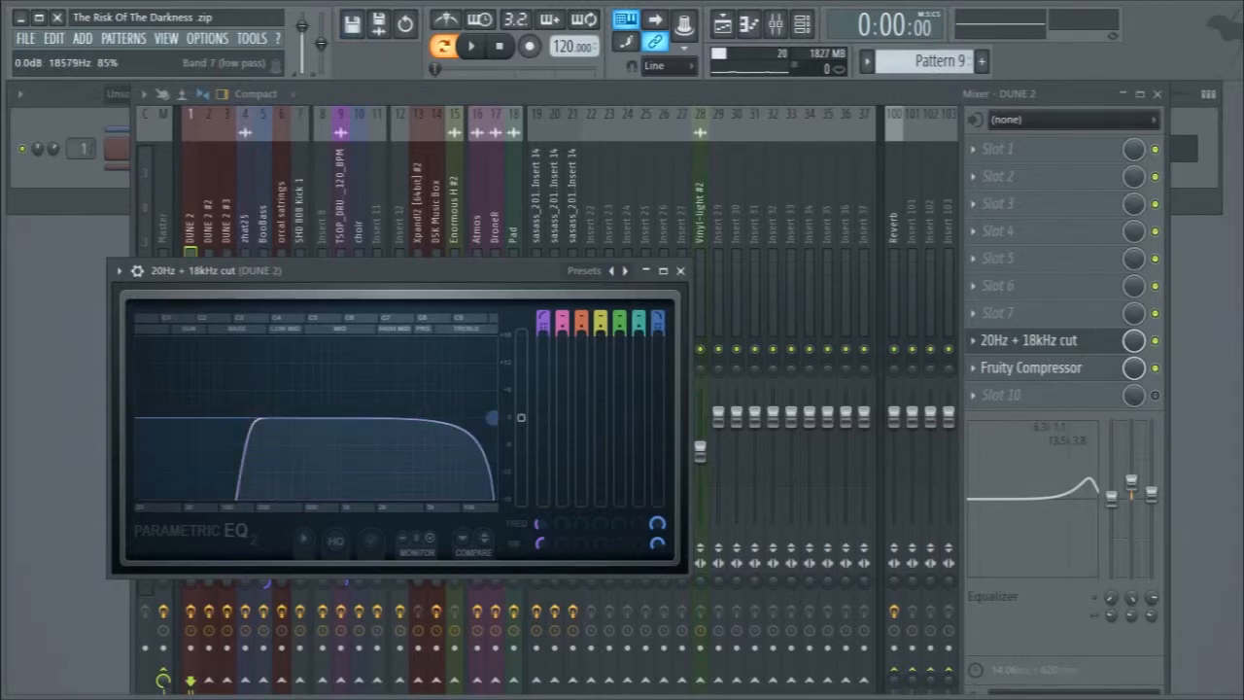
click(681, 270)
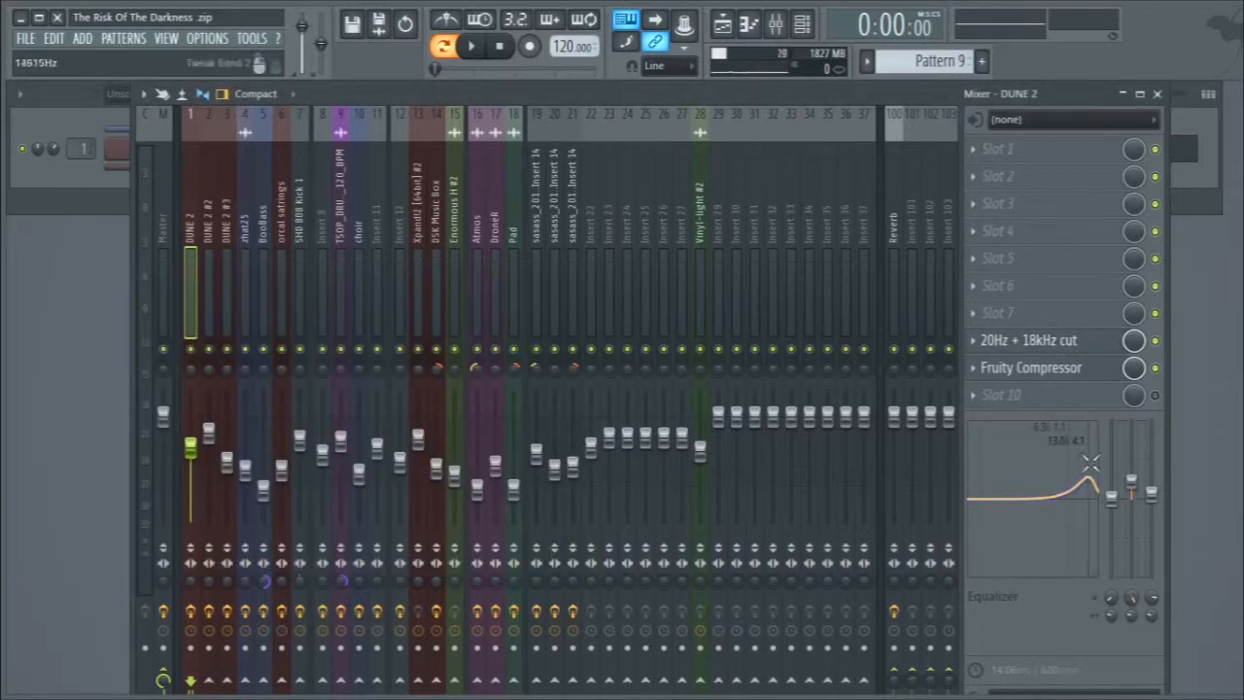
click(1087, 342)
click(1086, 342)
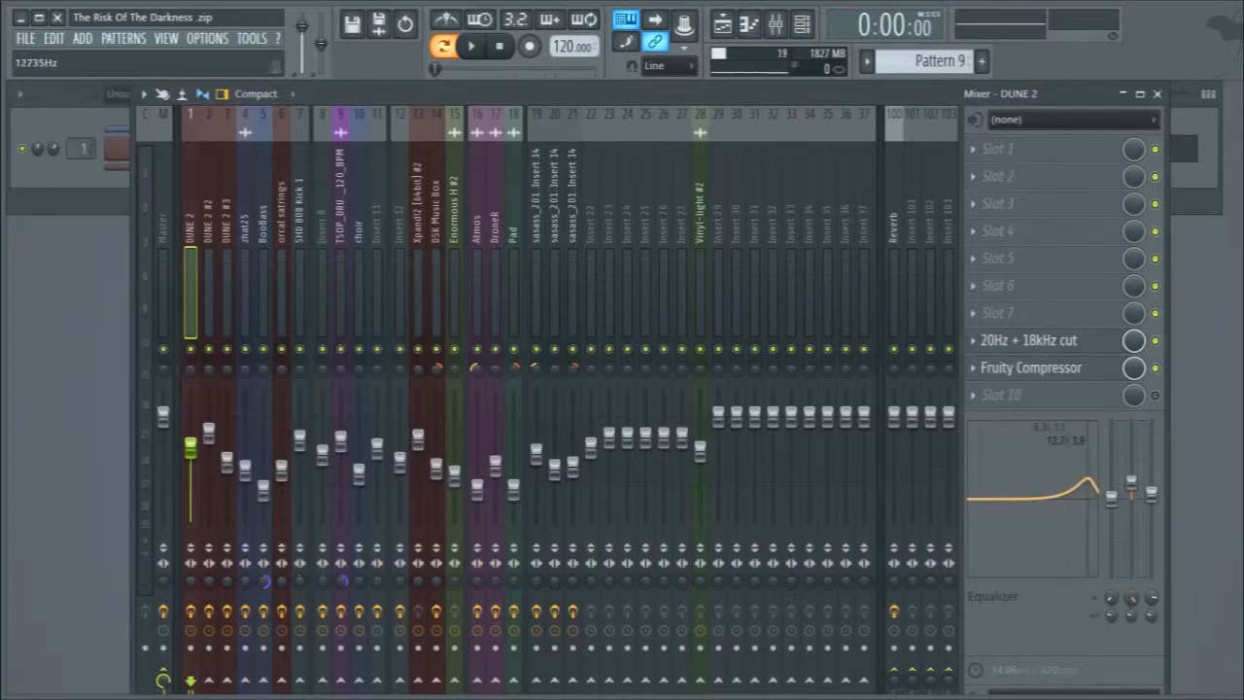
Play Pattern 9 with and without the mixer shown, checking the DUNE 2 track's levels, and leave the mixer closed.
key(space)
click(1157, 94)
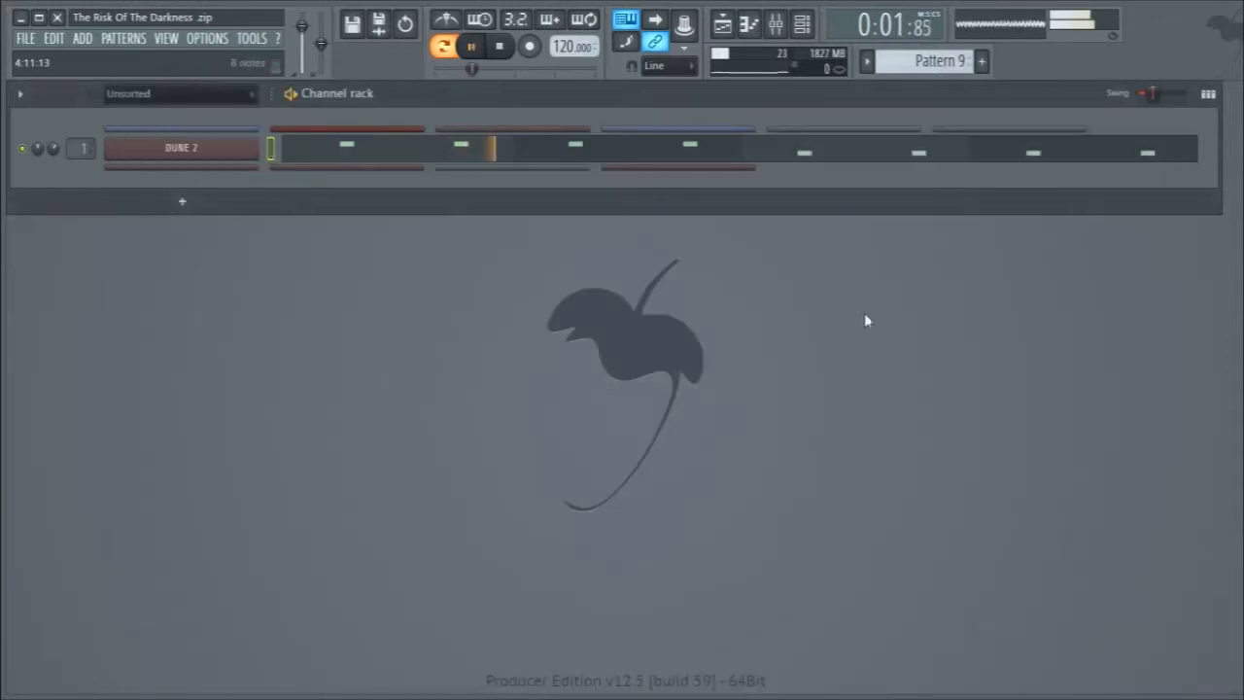
key(F9)
key(space)
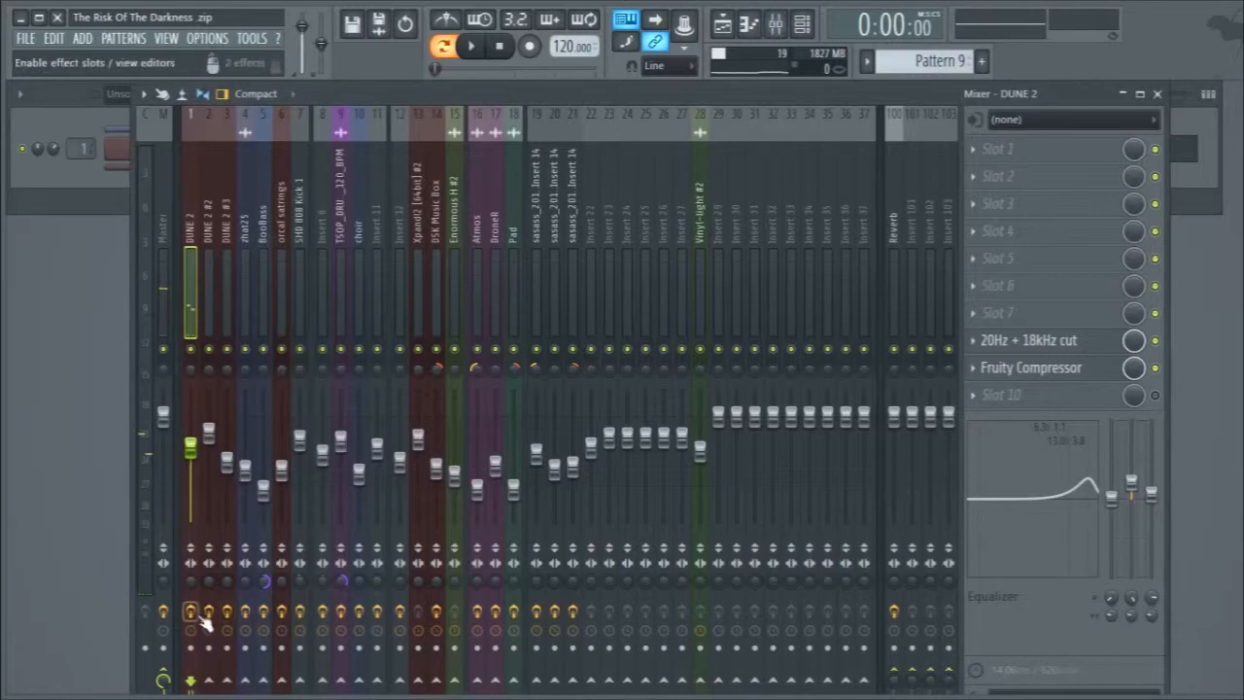
key(space)
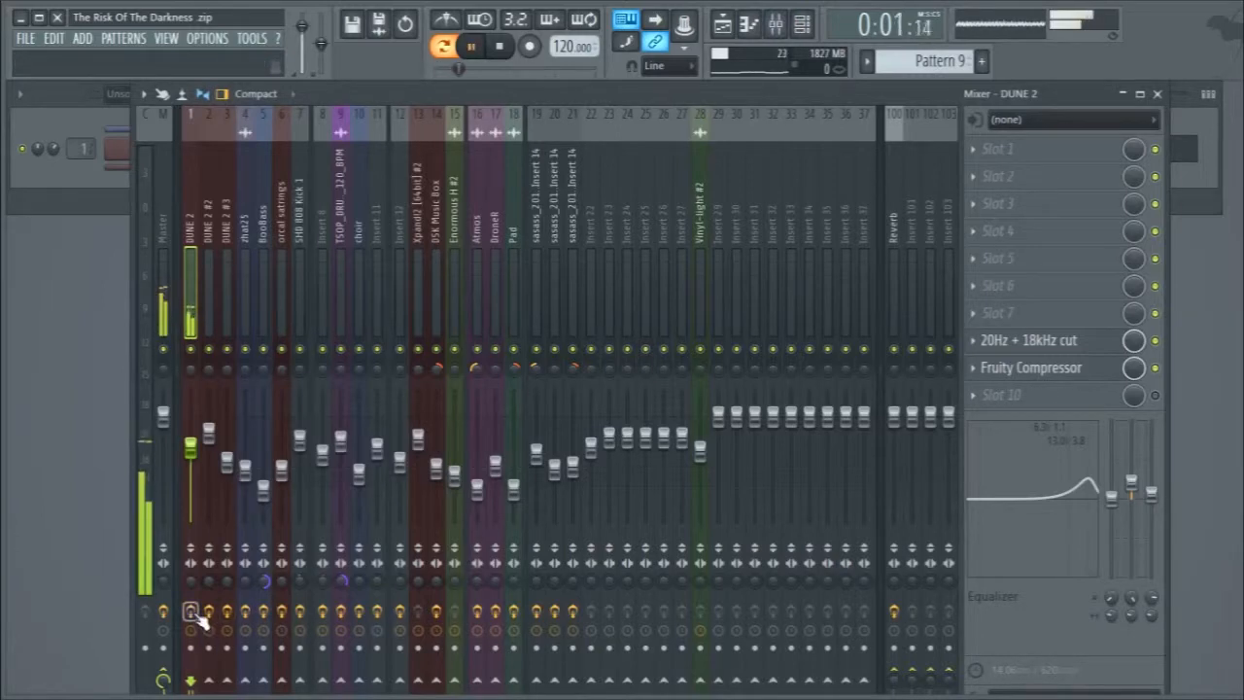
key(space)
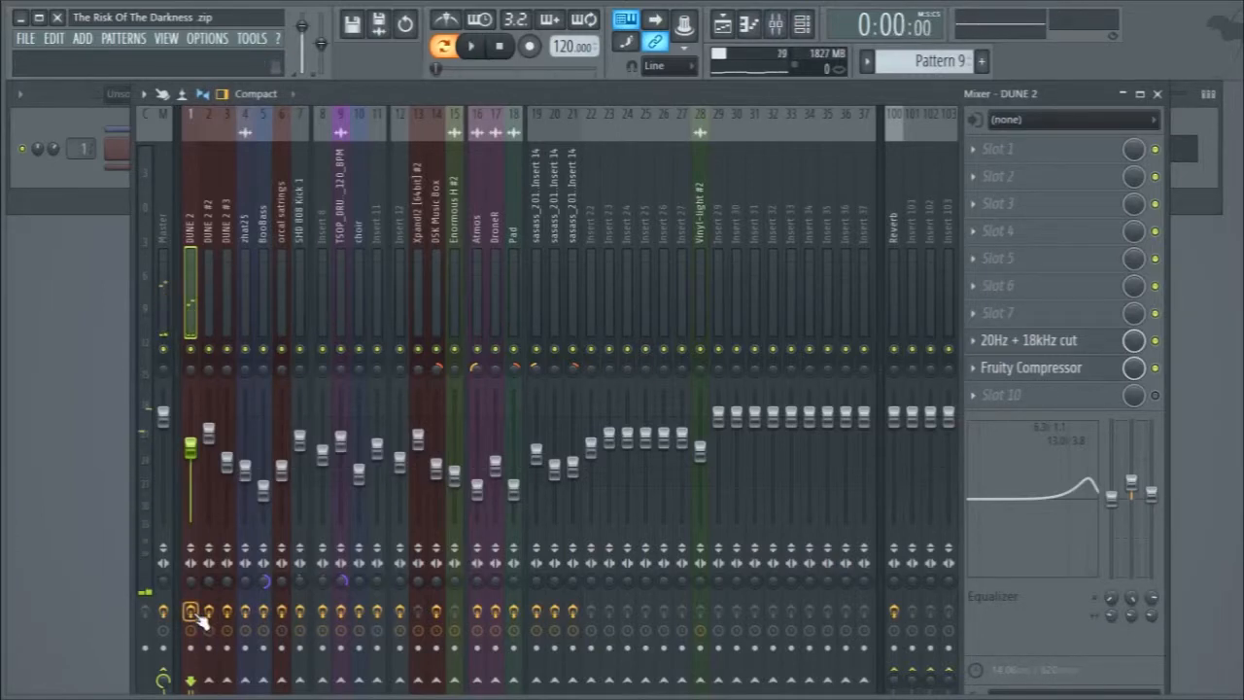
key(F9)
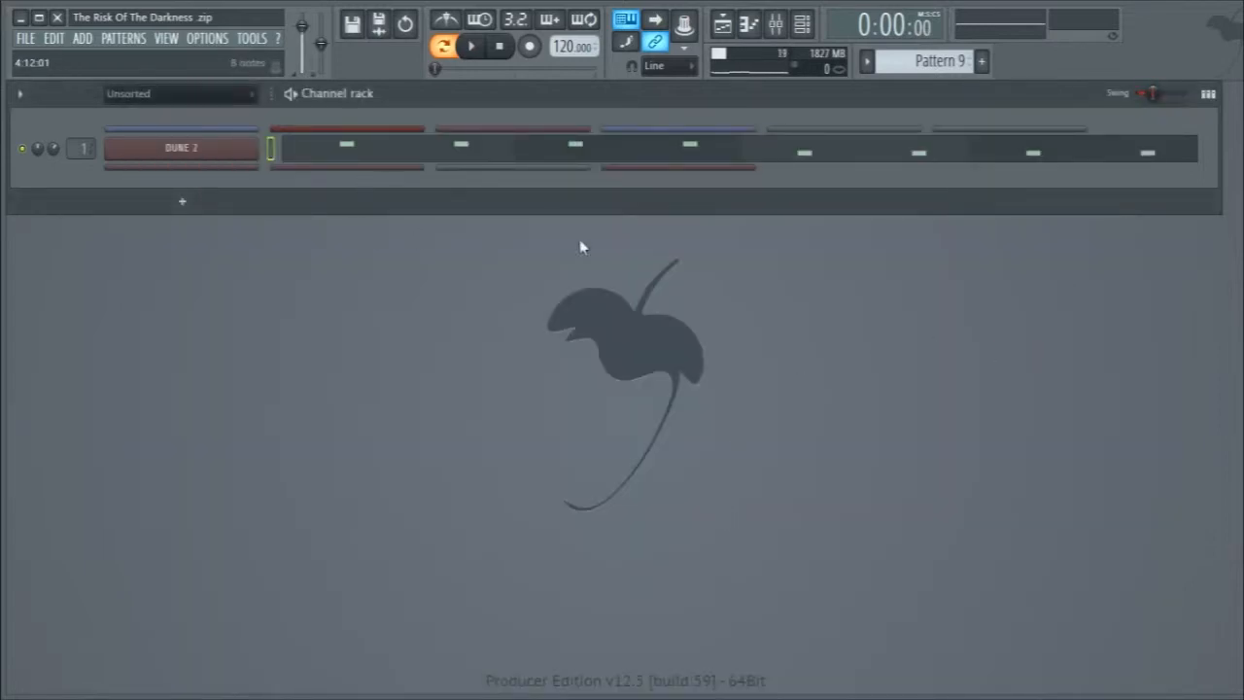
Switch to Pattern 10, review the DUNE 2 #2 synth's patch, close the plugin and play the pattern.
scroll(909, 61, down, 1)
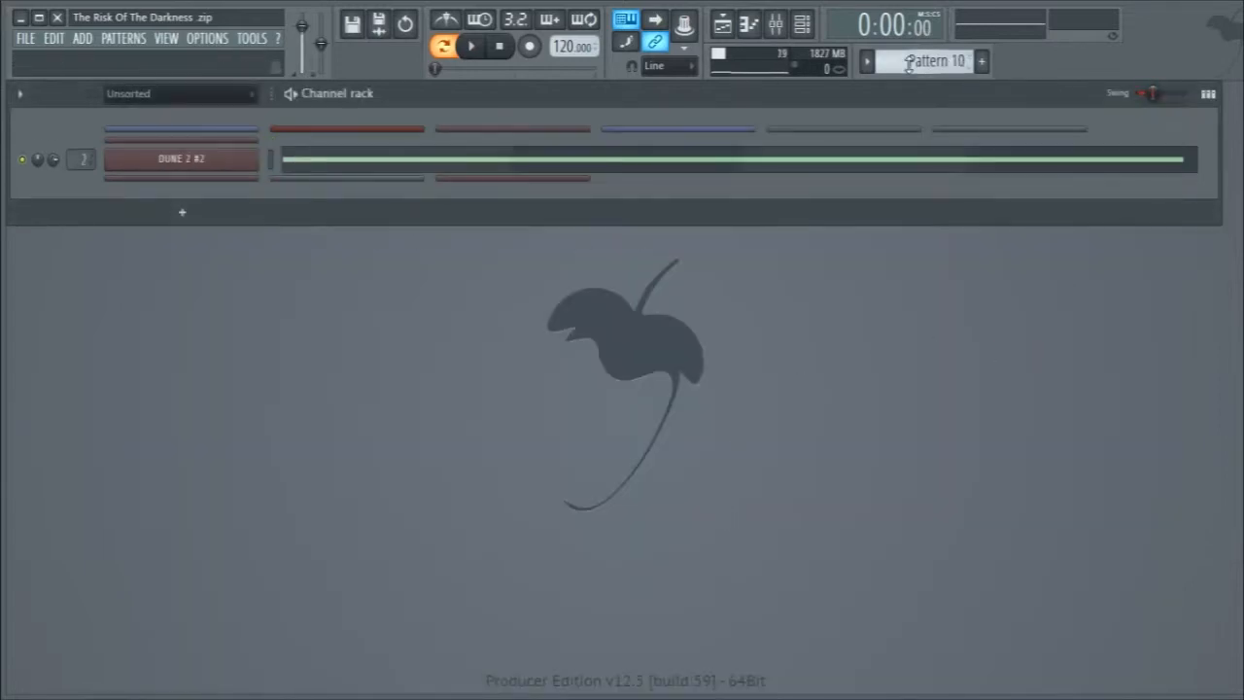
click(207, 158)
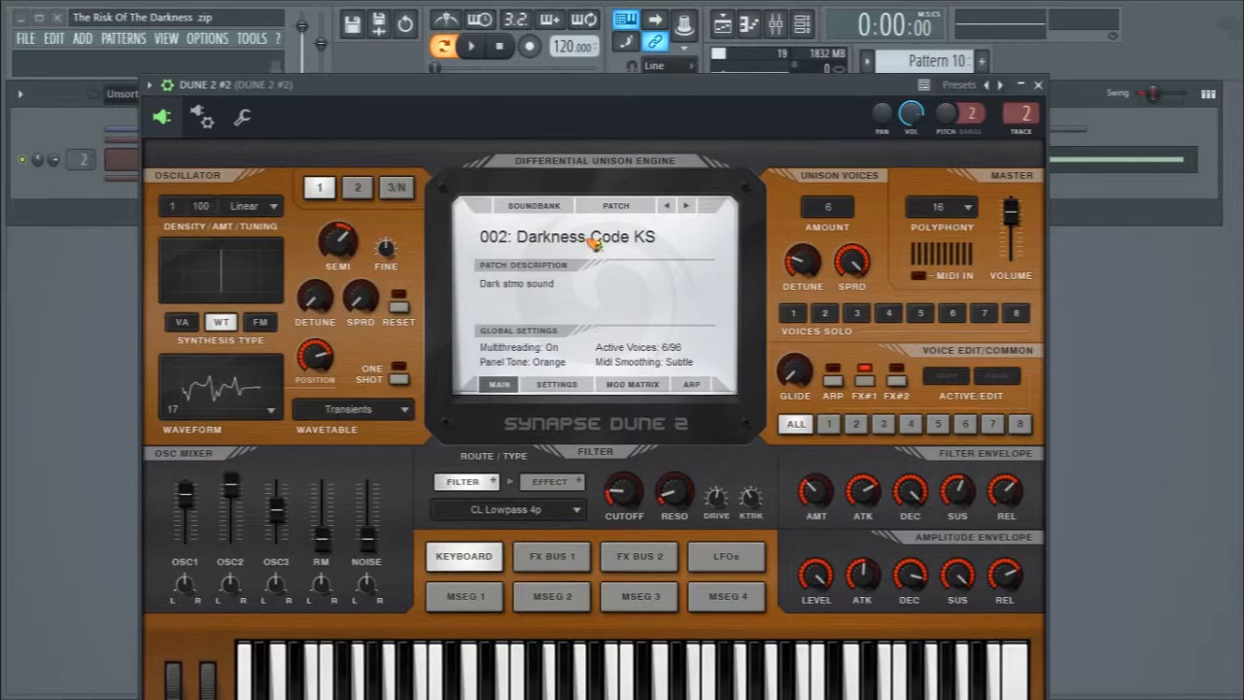
click(1038, 85)
key(space)
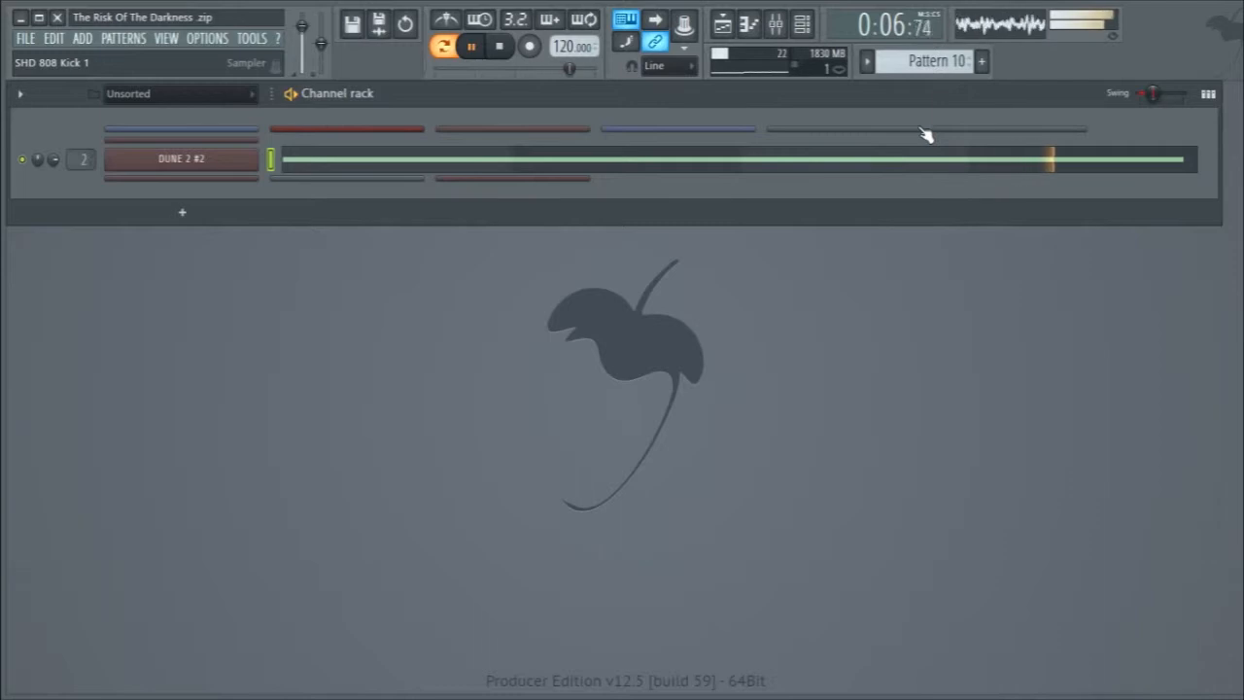
key(space)
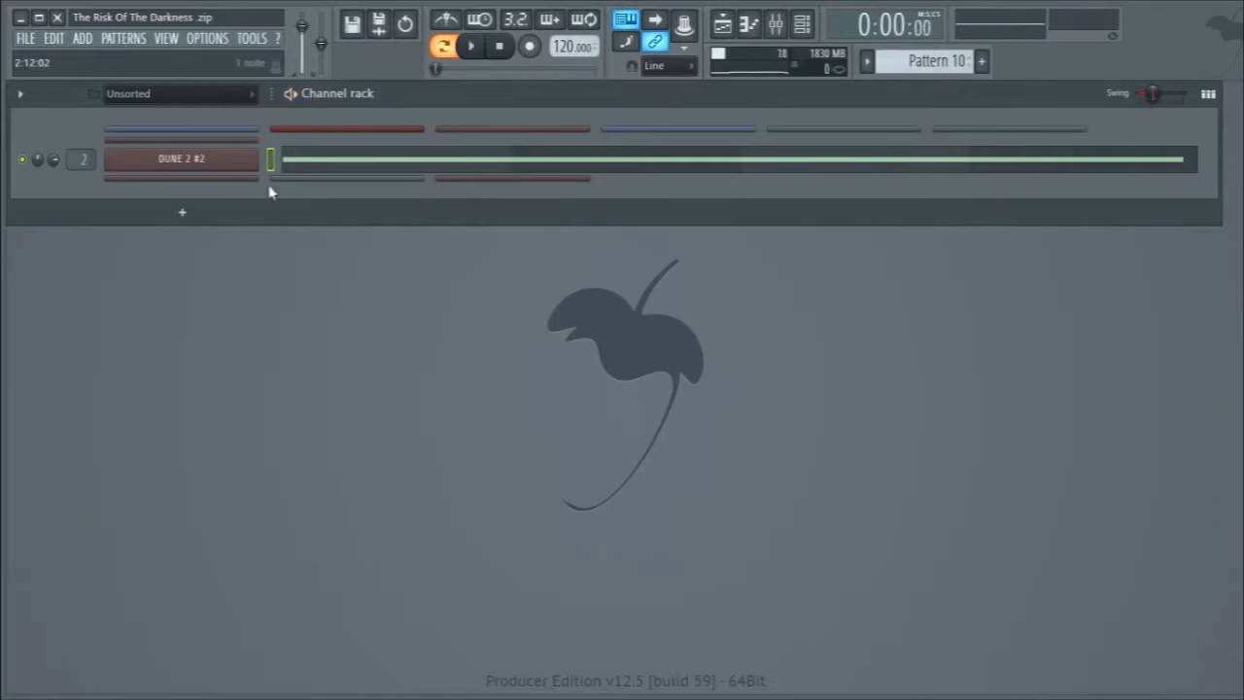
Inspect the Fruity Limiter and the 20Hz + 18kHz cut equalizer on the DUNE 2 #2 mixer track, closing both.
key(F9)
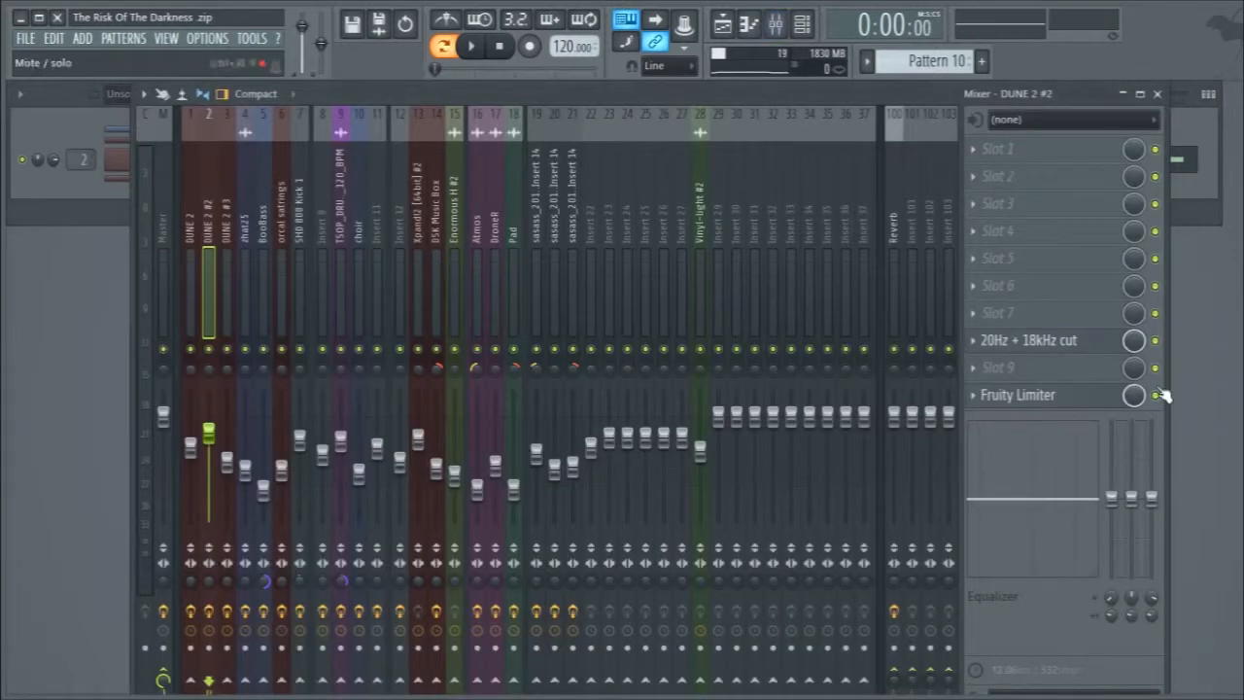
click(1059, 398)
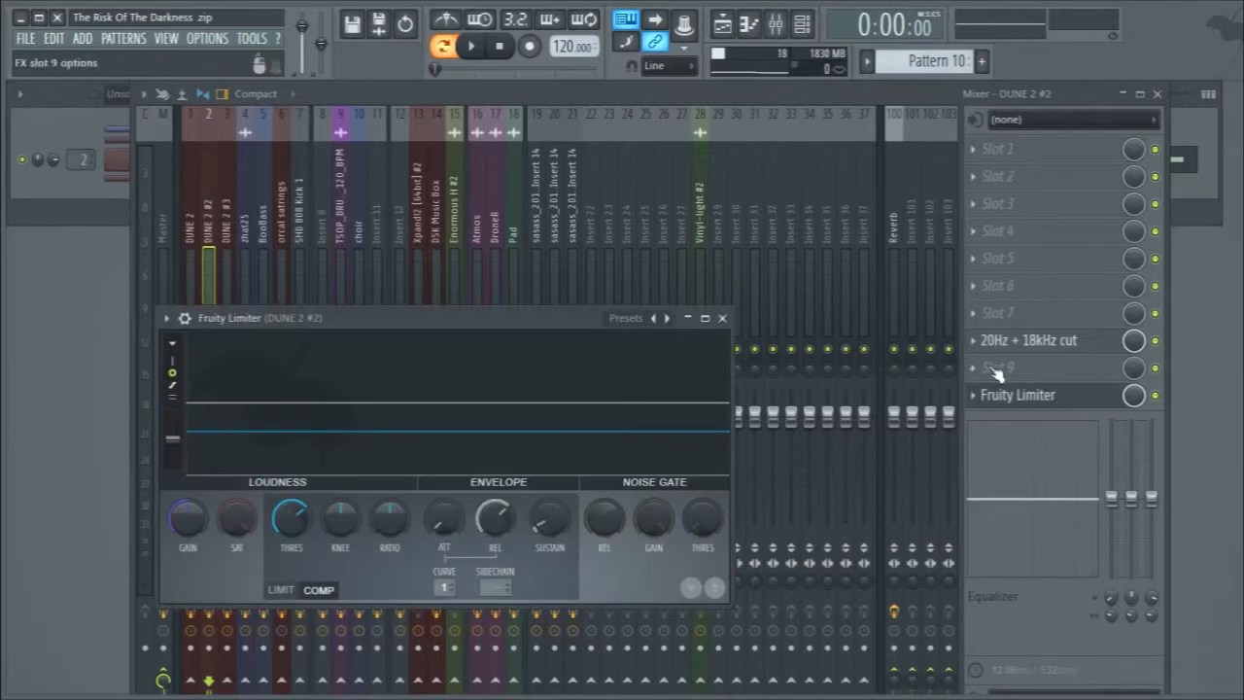
click(1029, 346)
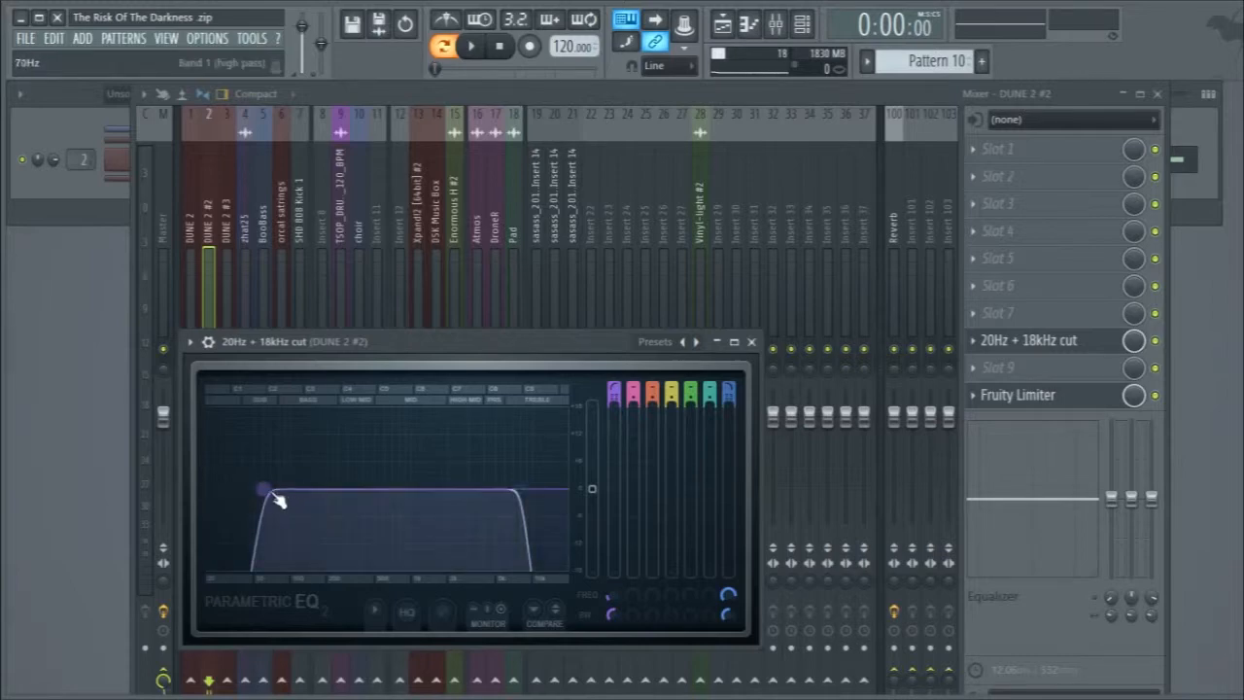
click(752, 342)
click(716, 321)
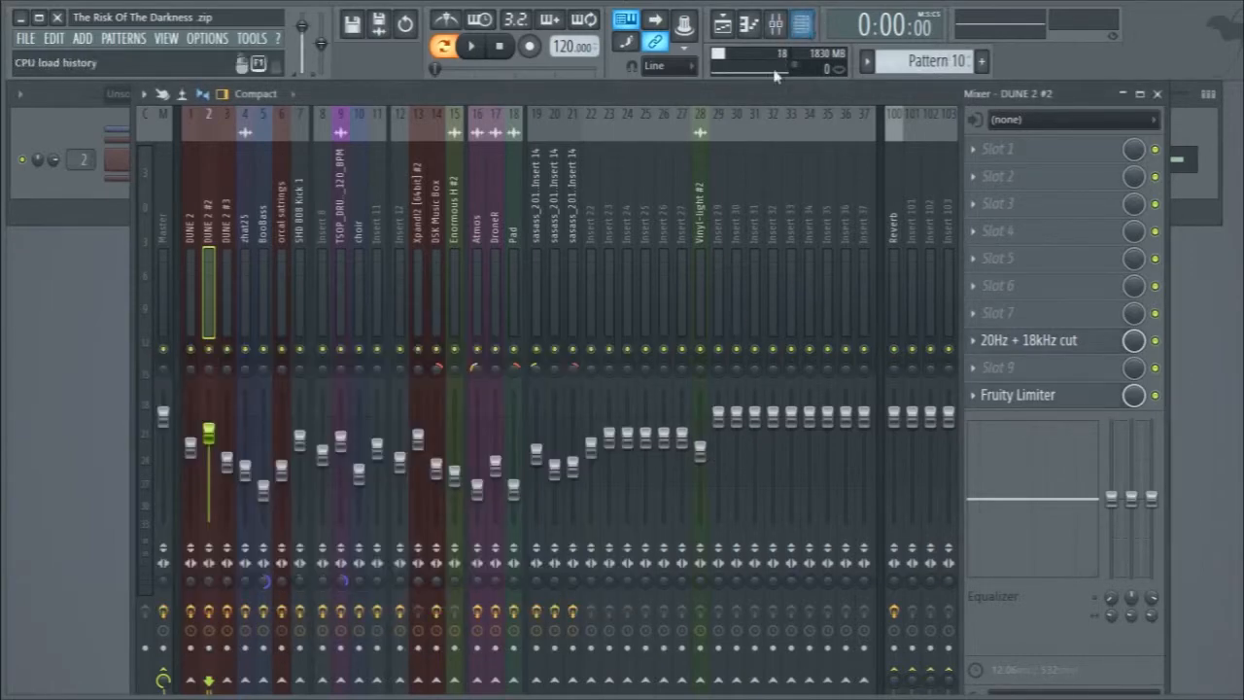
Switch to Pattern 11, move the mixer lower to uncover the channel rack, and play the hi-hat pattern.
mouse_move(763, 88)
mouse_down()
mouse_move(764, 119)
mouse_move(763, 85)
mouse_up()
scroll(956, 58, up, 1)
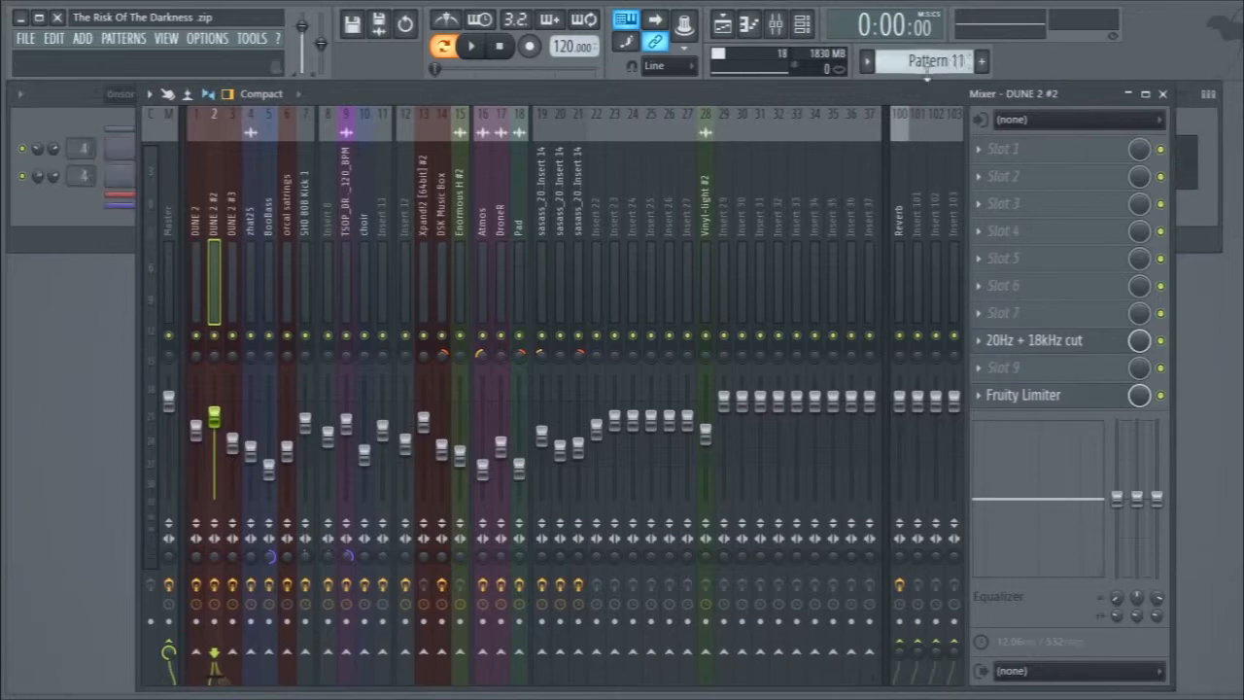
drag(895, 89, 892, 149)
click(1049, 90)
key(space)
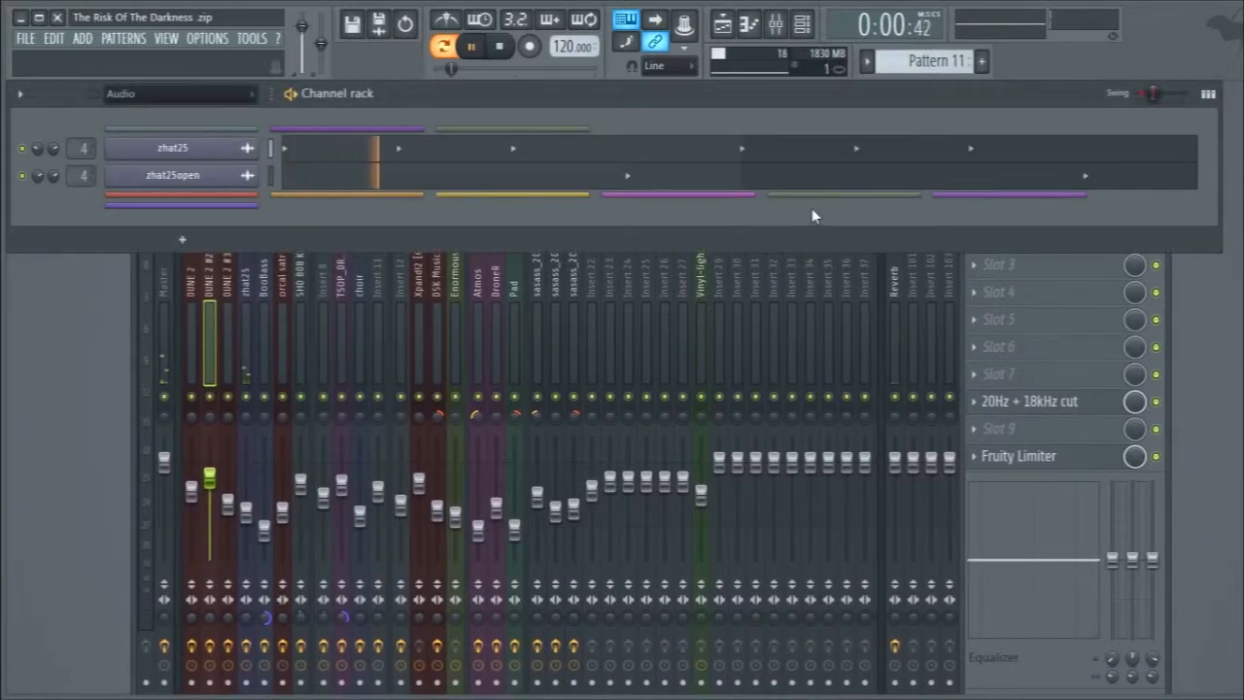
key(space)
Examine the Fruity Limiter on the zhat25 mixer track during playback, closing it and the mixer when done.
click(247, 289)
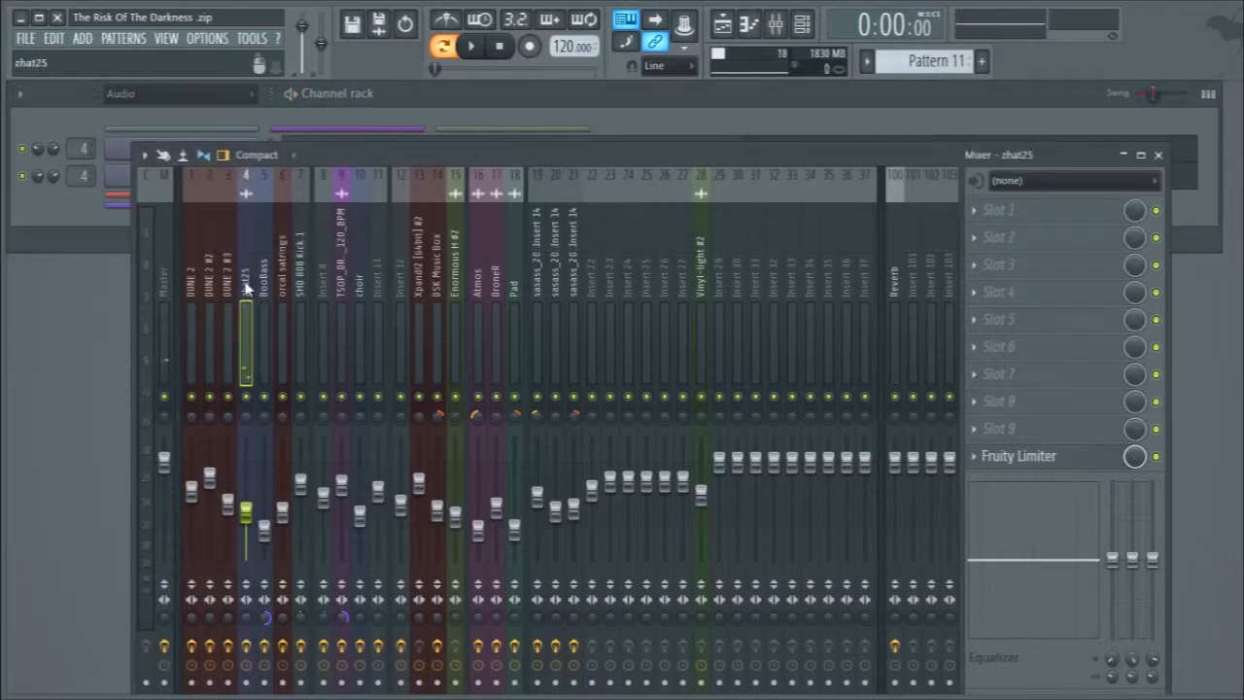
click(1036, 454)
key(space)
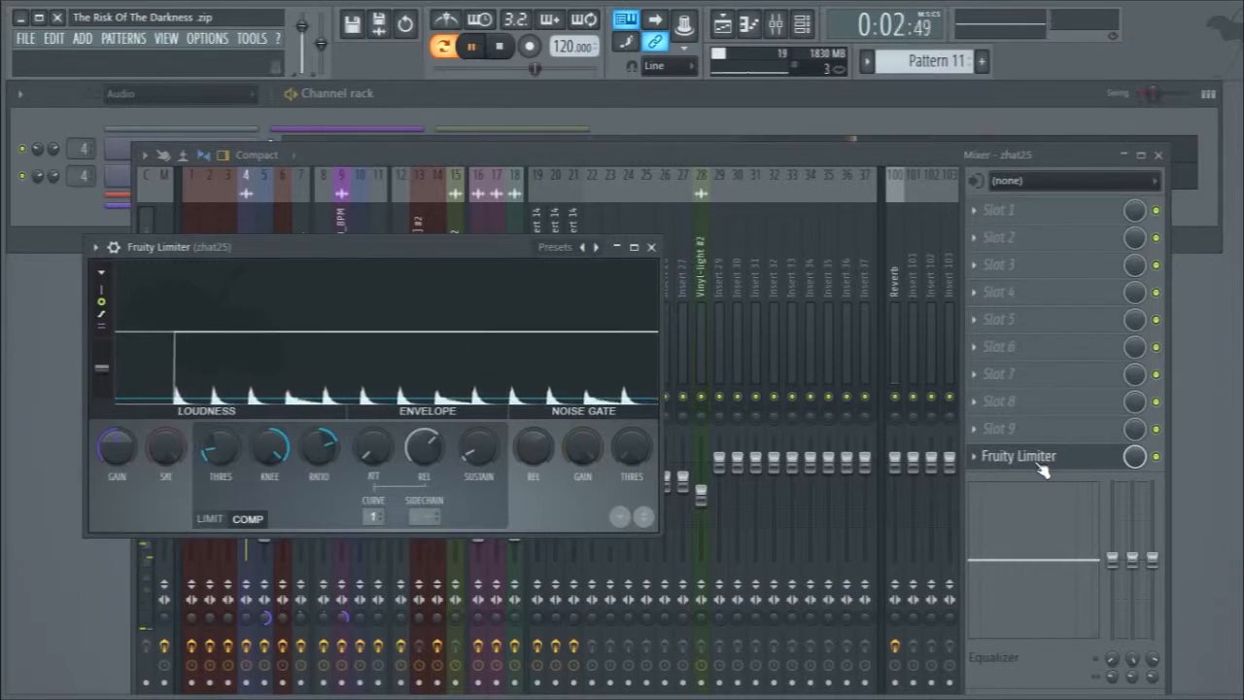
click(1038, 464)
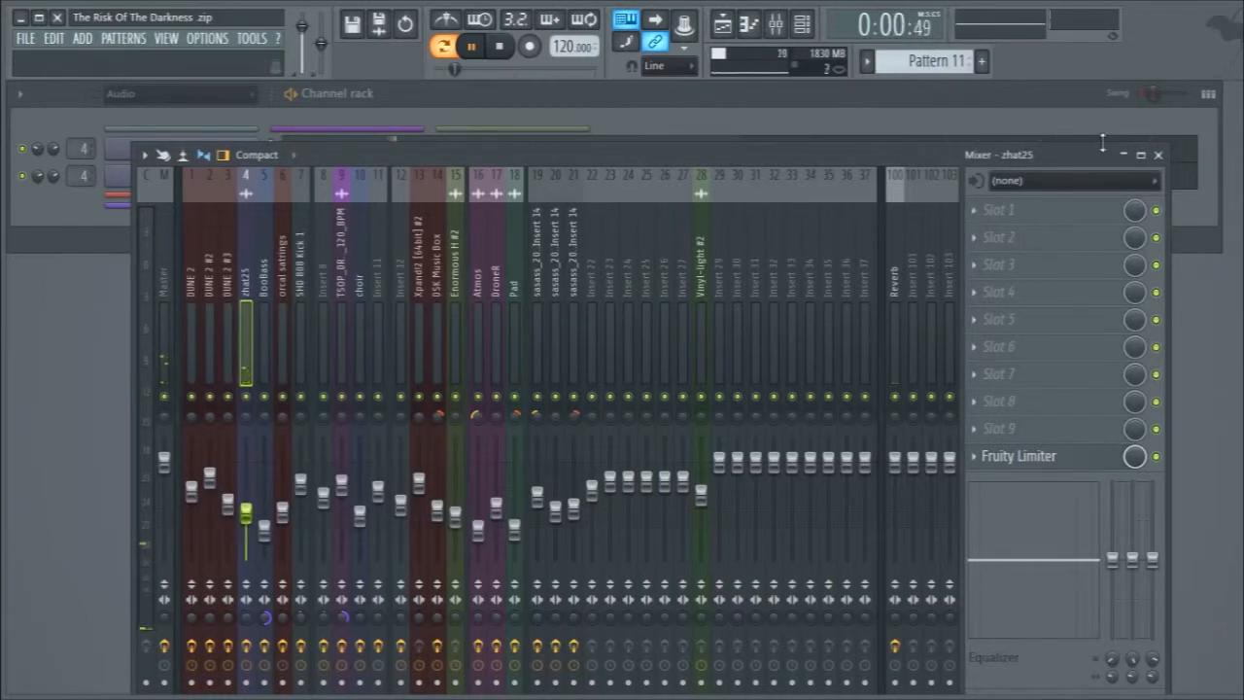
click(1158, 155)
key(space)
key(space)
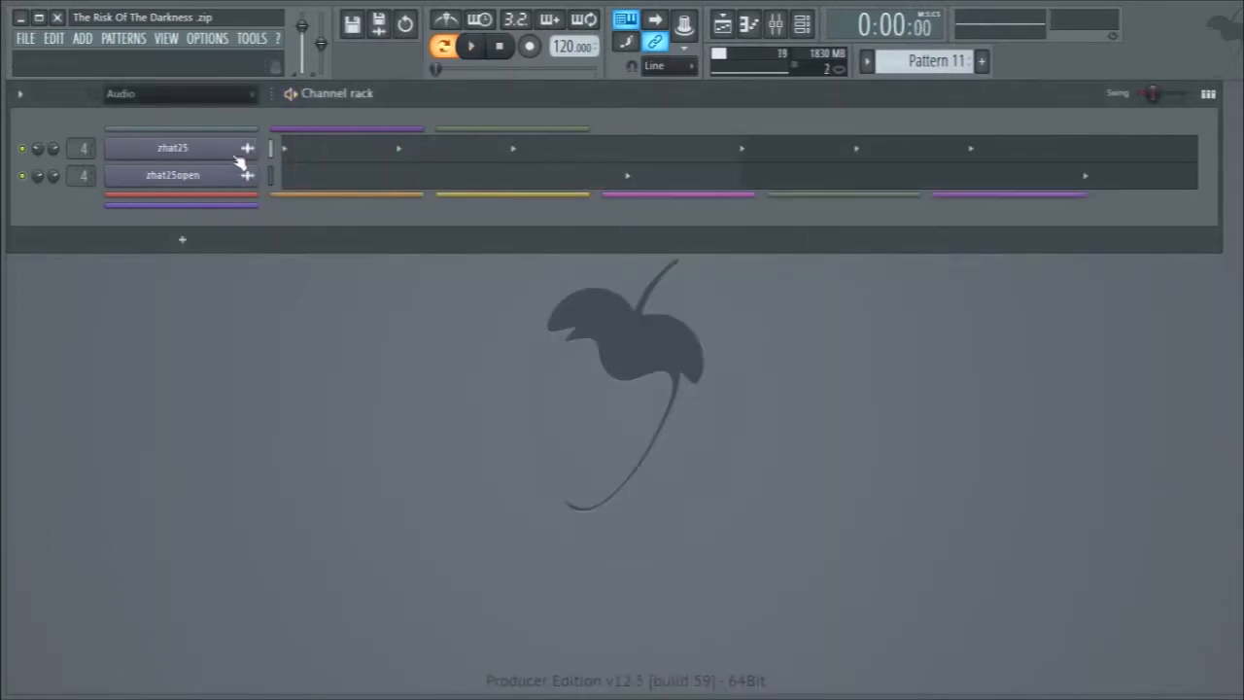
Select the zhat25open channel and play Pattern 11 from the channel rack.
click(271, 176)
key(space)
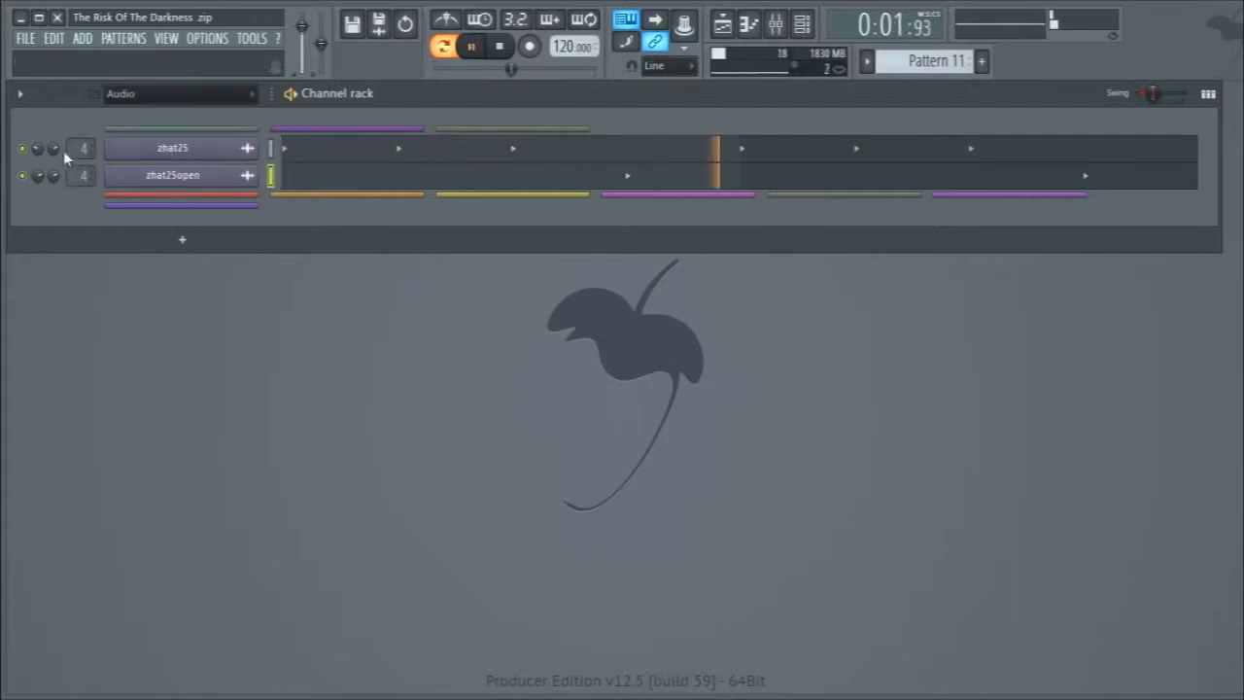
key(space)
Switch to Pattern 13 and play its DUNE 2 #3 part.
scroll(902, 60, down, 1)
scroll(902, 58, down, 1)
key(space)
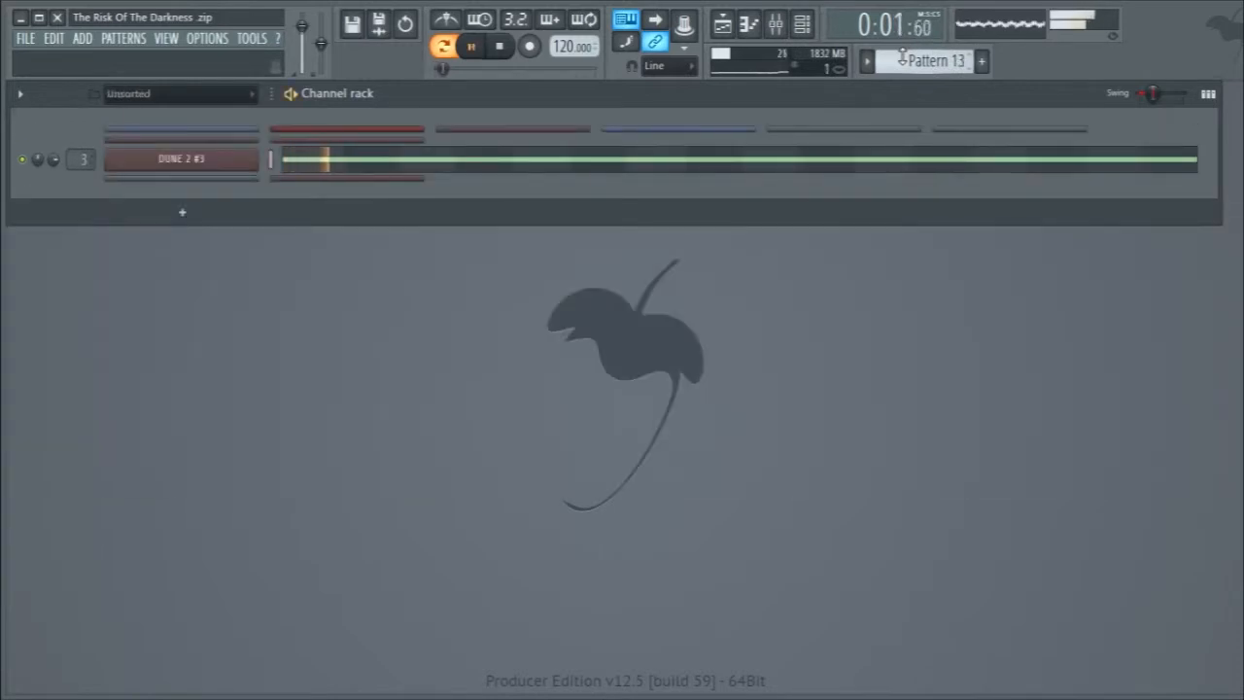
key(space)
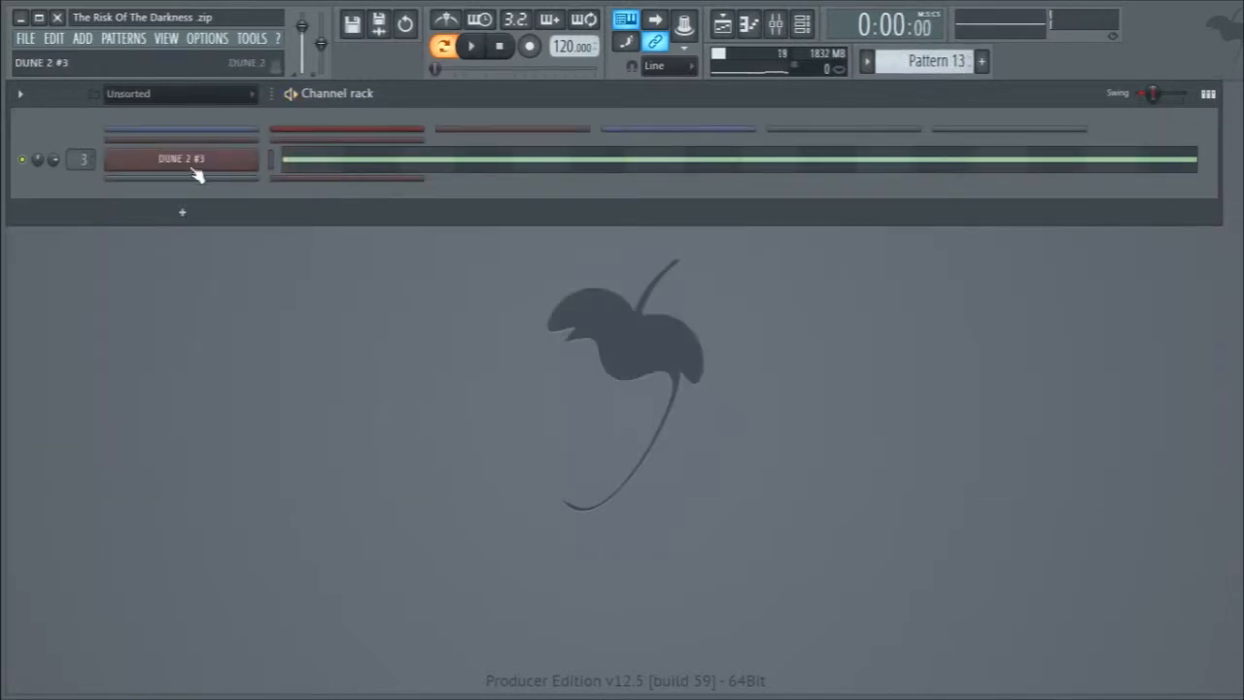
Review the DUNE 2 #3 synth's patch and its Factory Textures soundbank, closing the plugin when done.
click(190, 169)
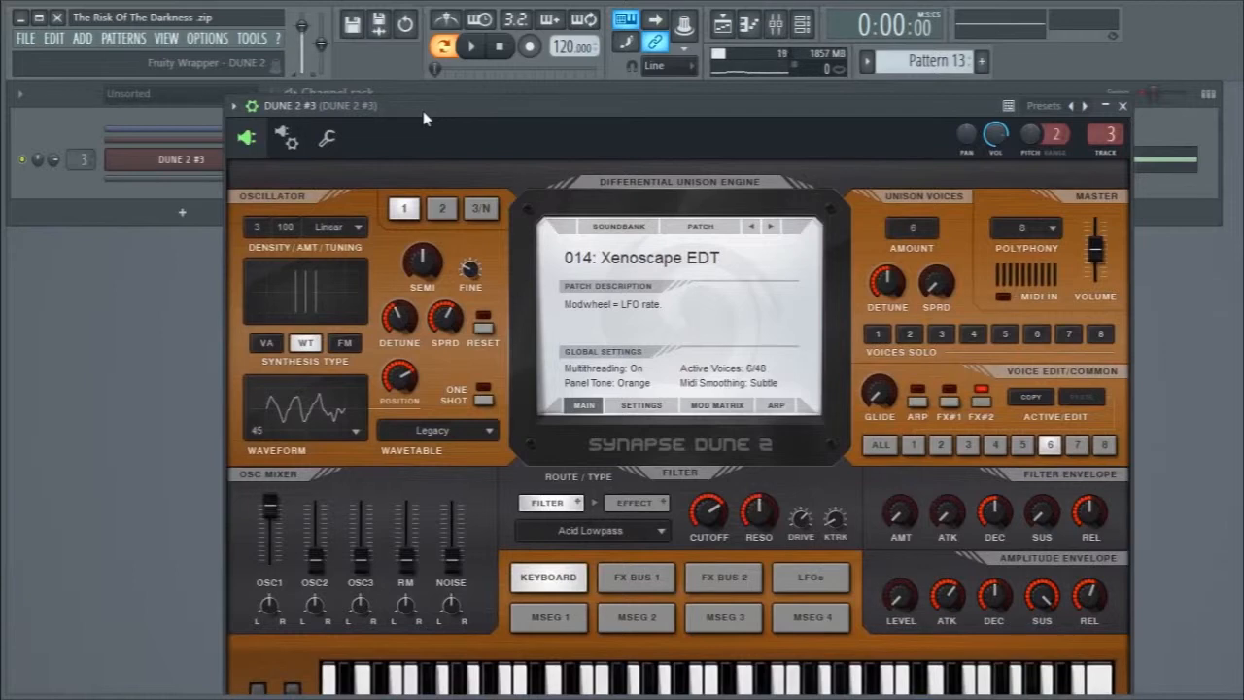
click(627, 230)
mouse_move(753, 267)
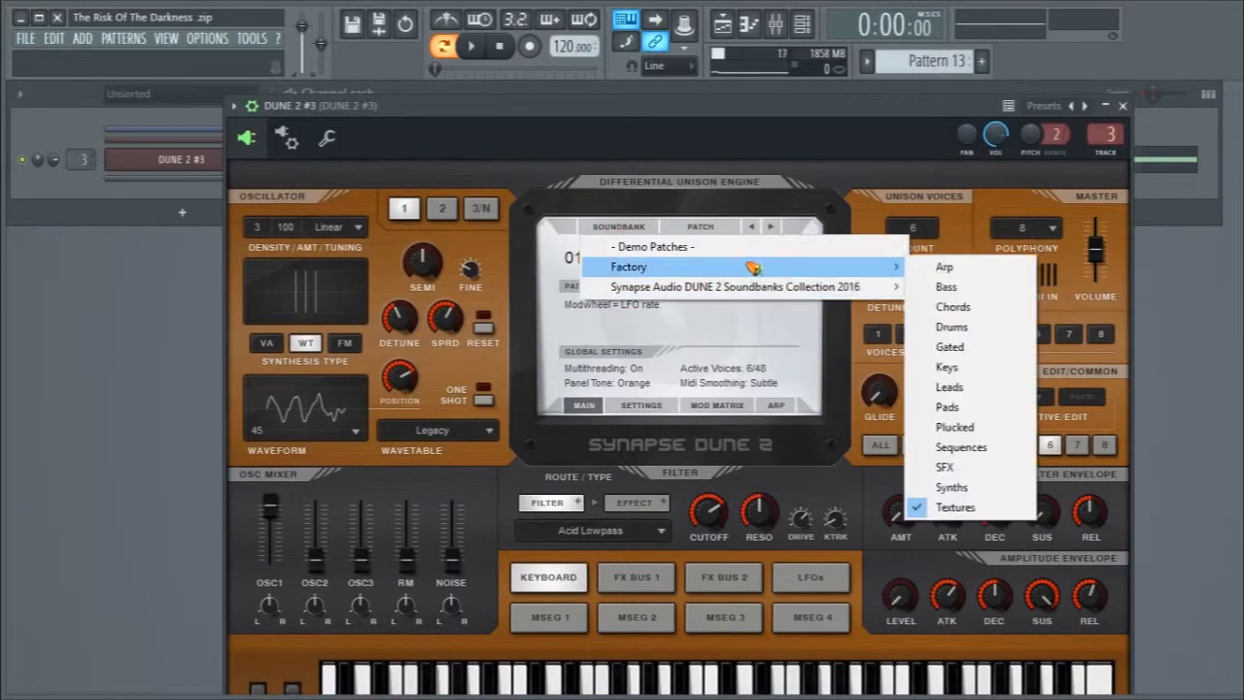
click(956, 507)
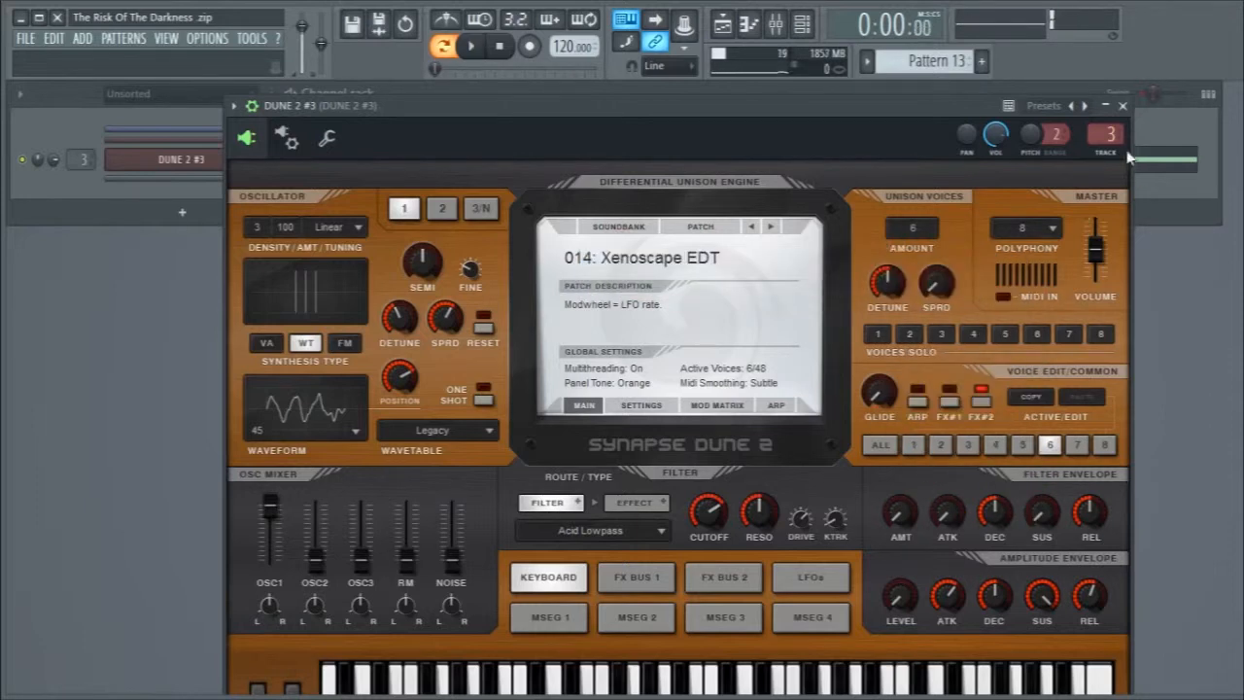
click(1123, 105)
Inspect the Fruity Limiter, 20Hz + 18kHz cut equalizer and Fruity Fast LP on the DUNE 2 #3 track, closing the mixer and effect windows.
key(F9)
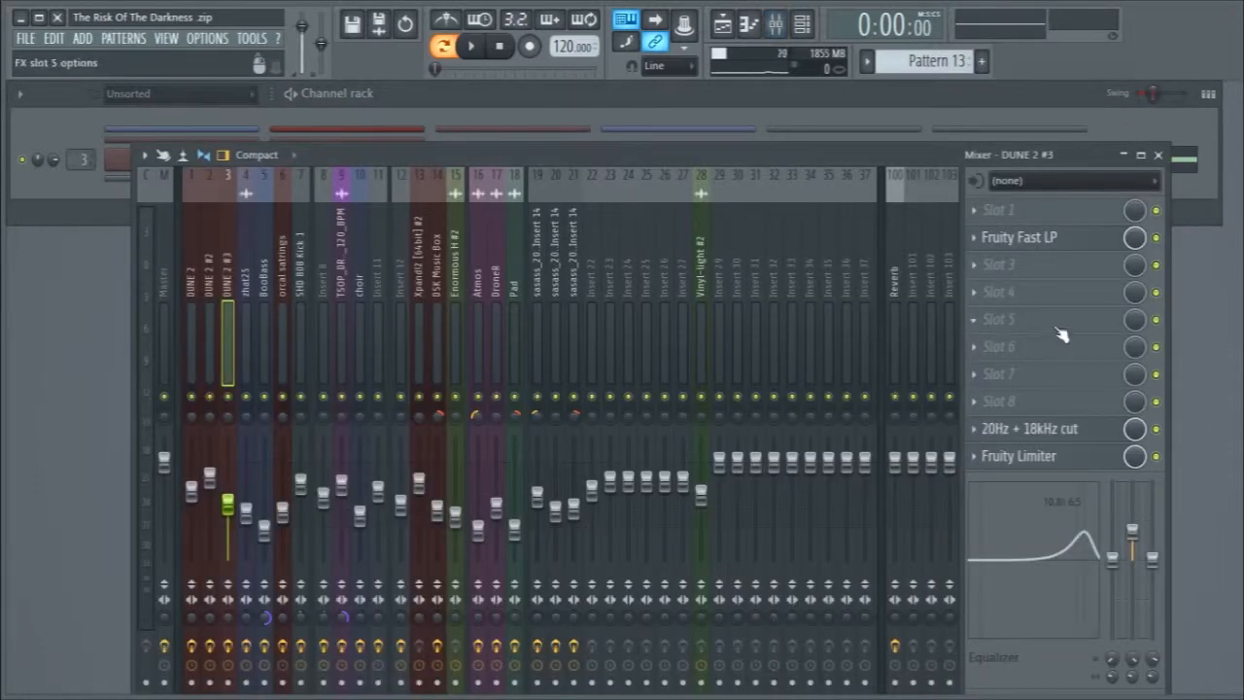
click(1011, 457)
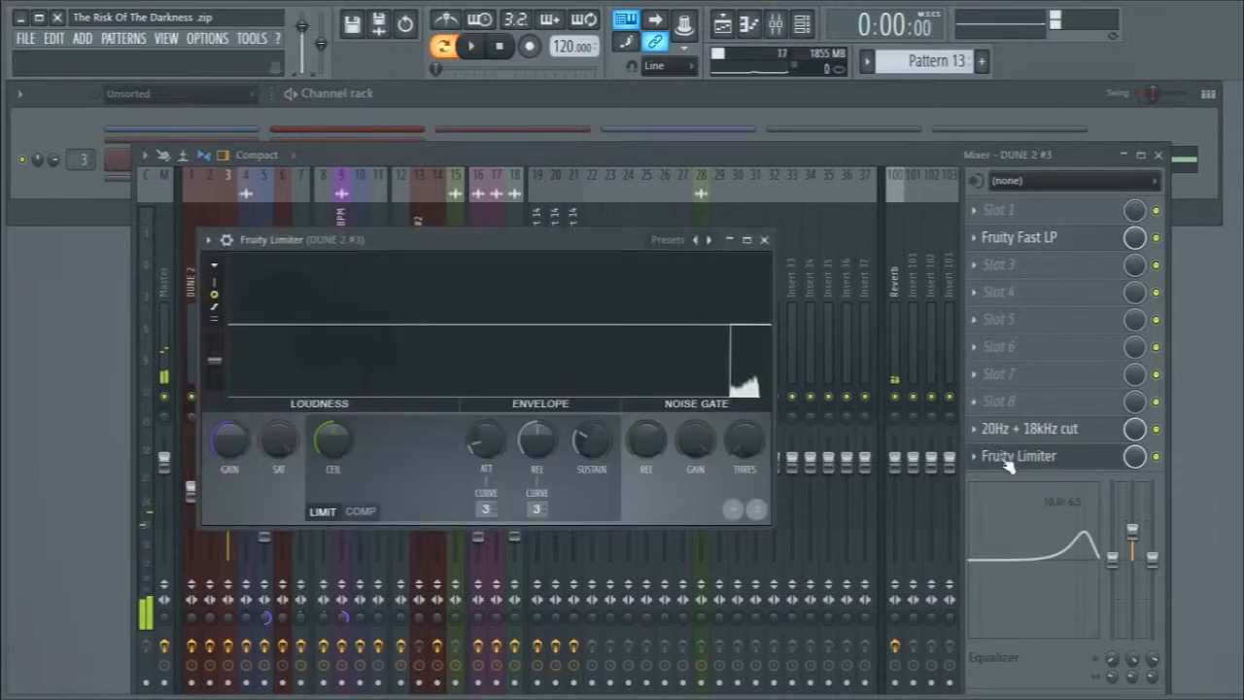
click(1011, 429)
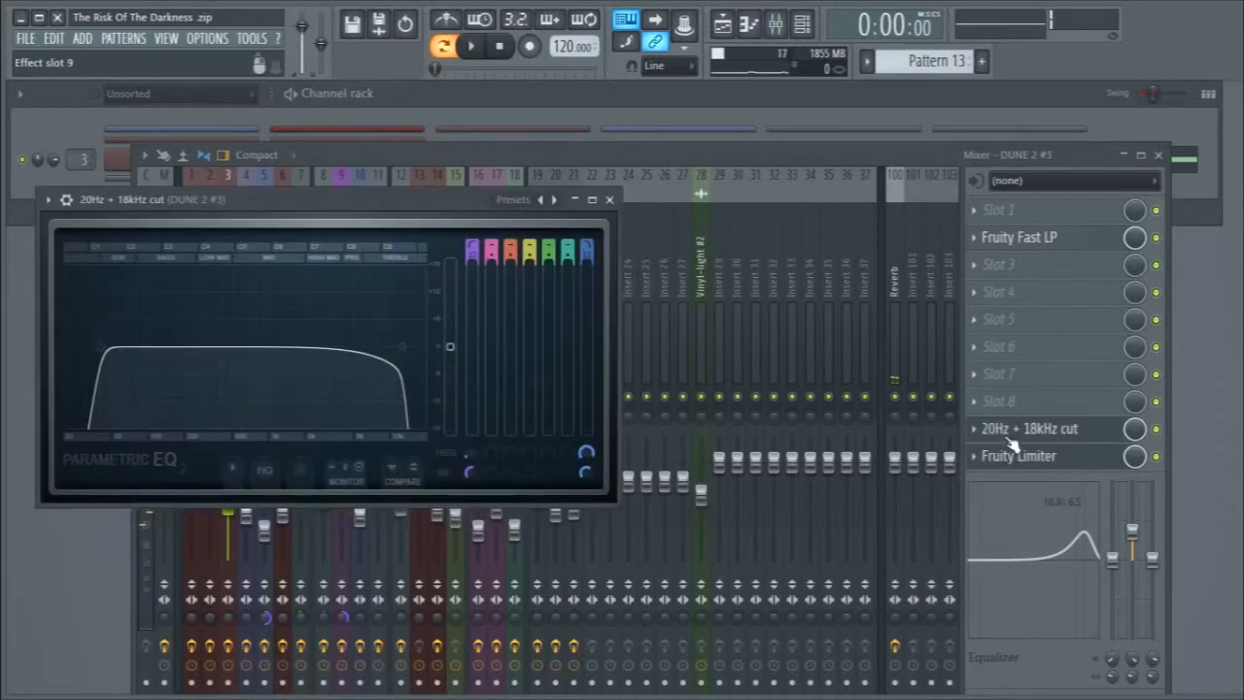
click(1079, 245)
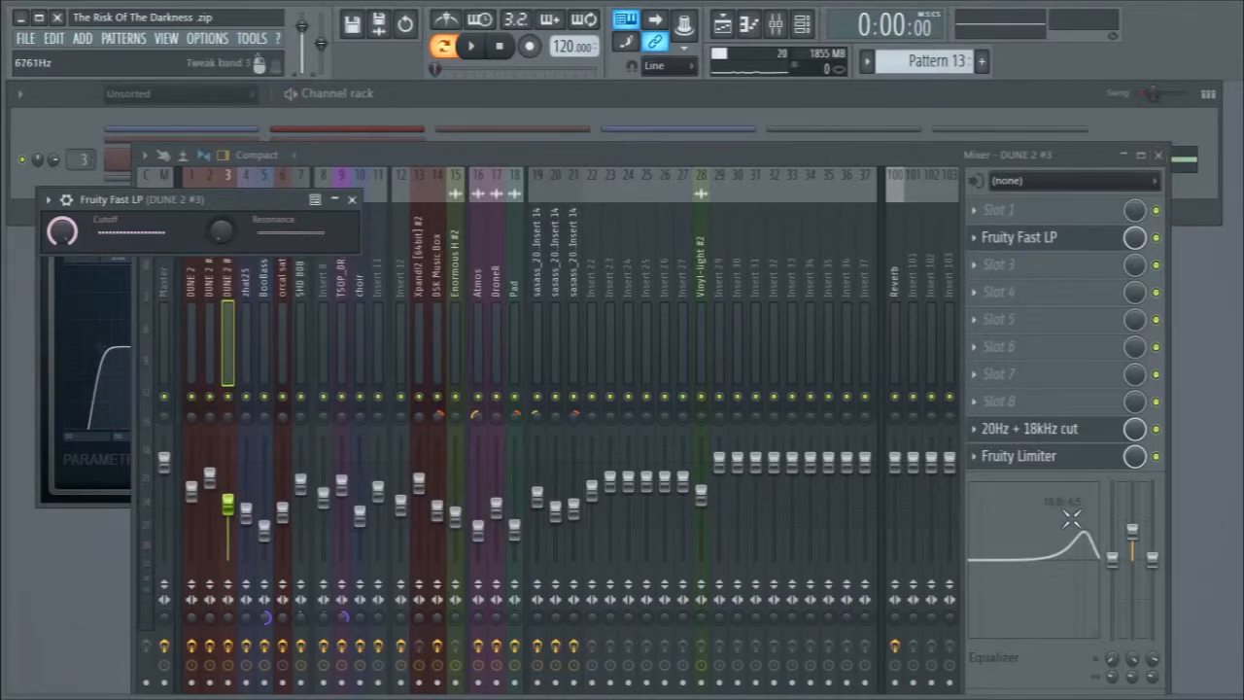
click(1159, 156)
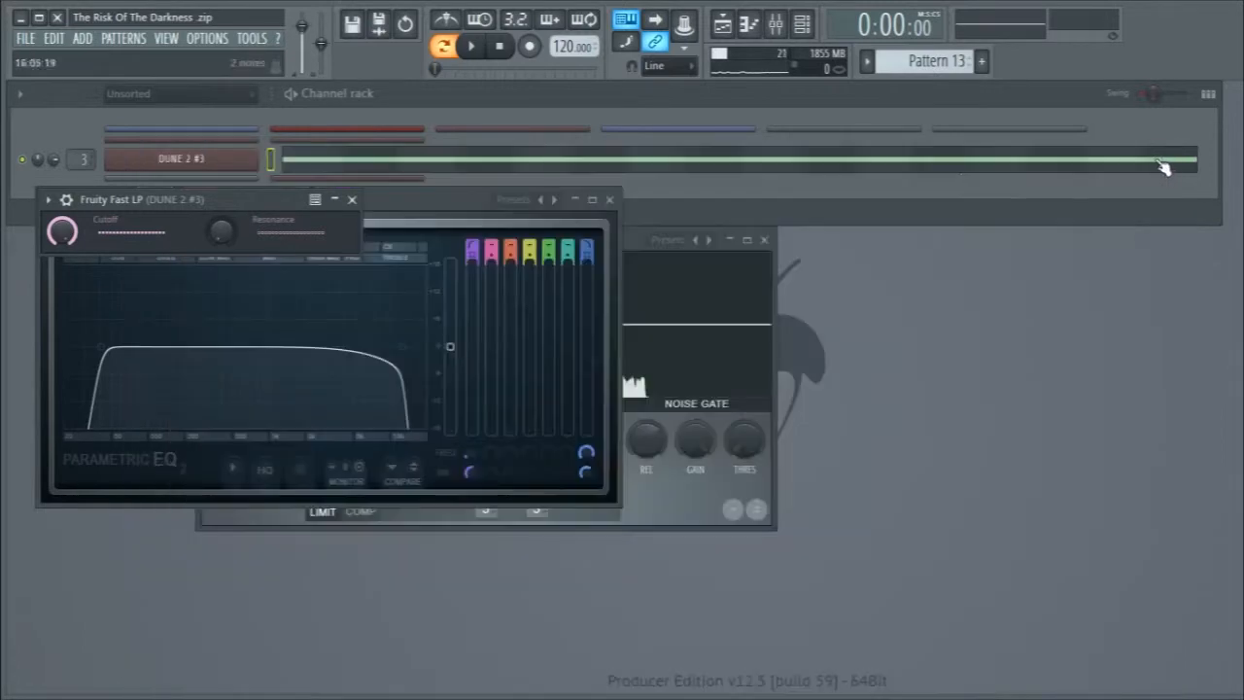
click(352, 200)
click(609, 199)
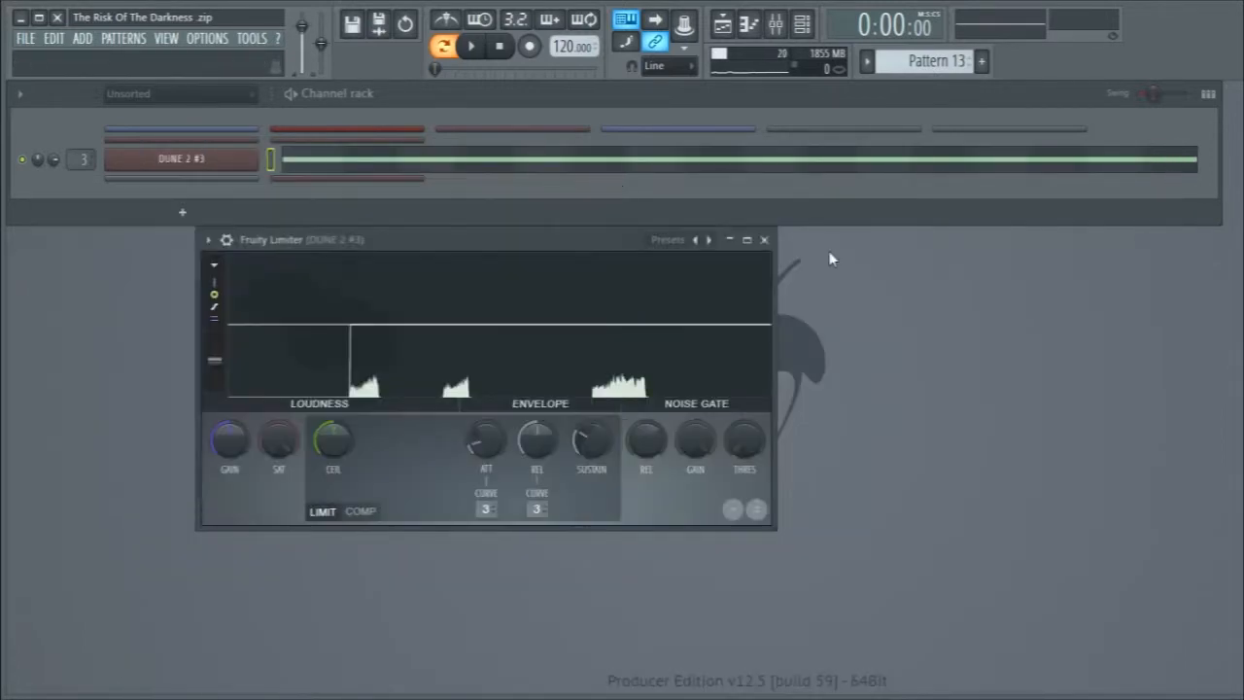
click(766, 240)
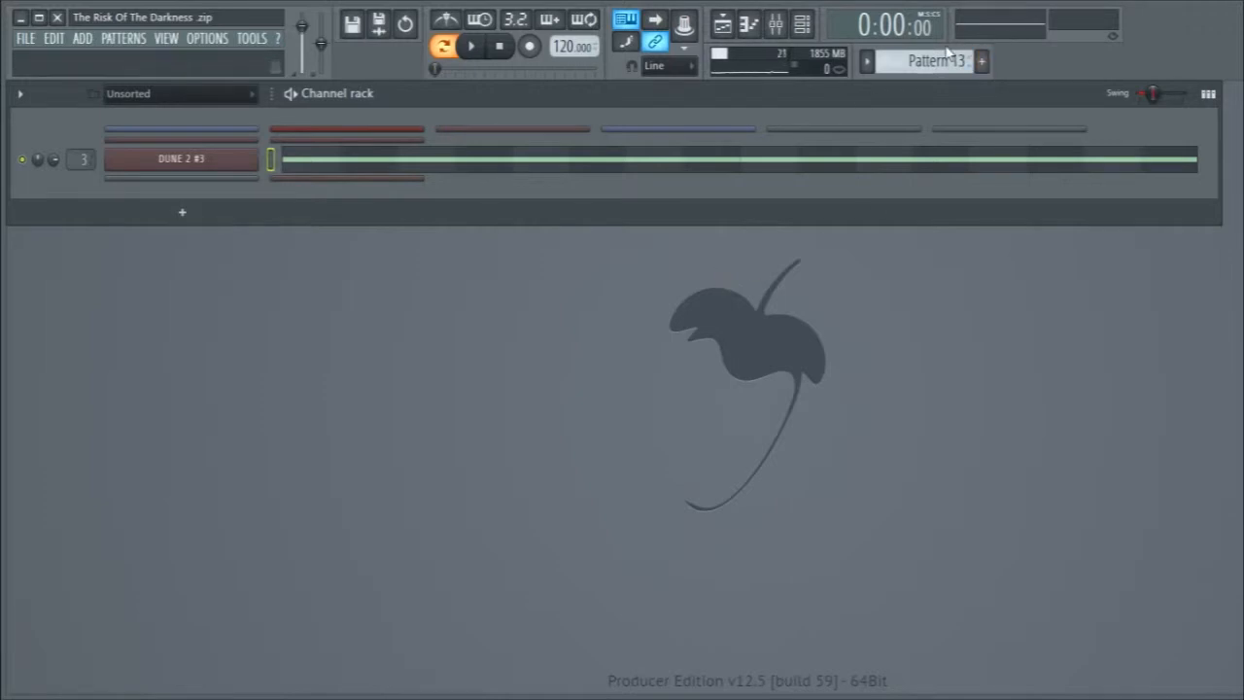
Switch to Pattern 14, play it, and view its DSK Music Box instrument, closing the plugin when done.
scroll(945, 53, down, 1)
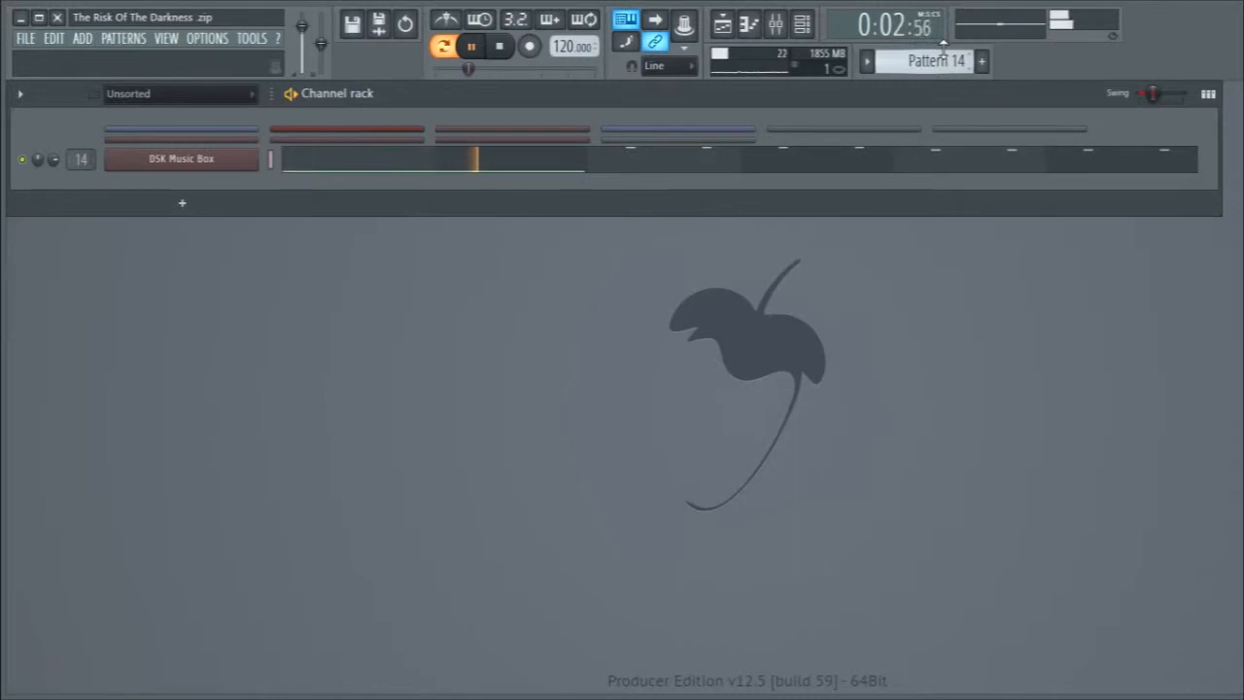
key(space)
click(212, 164)
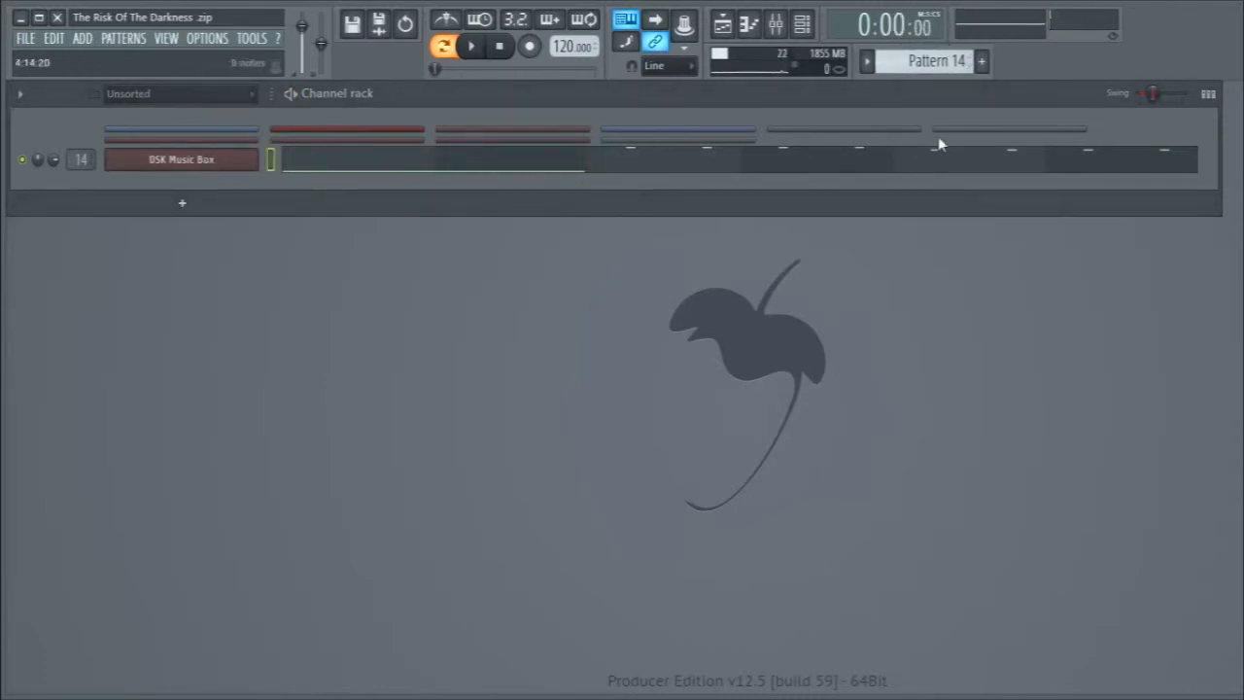
drag(1242, 116, 525, 243)
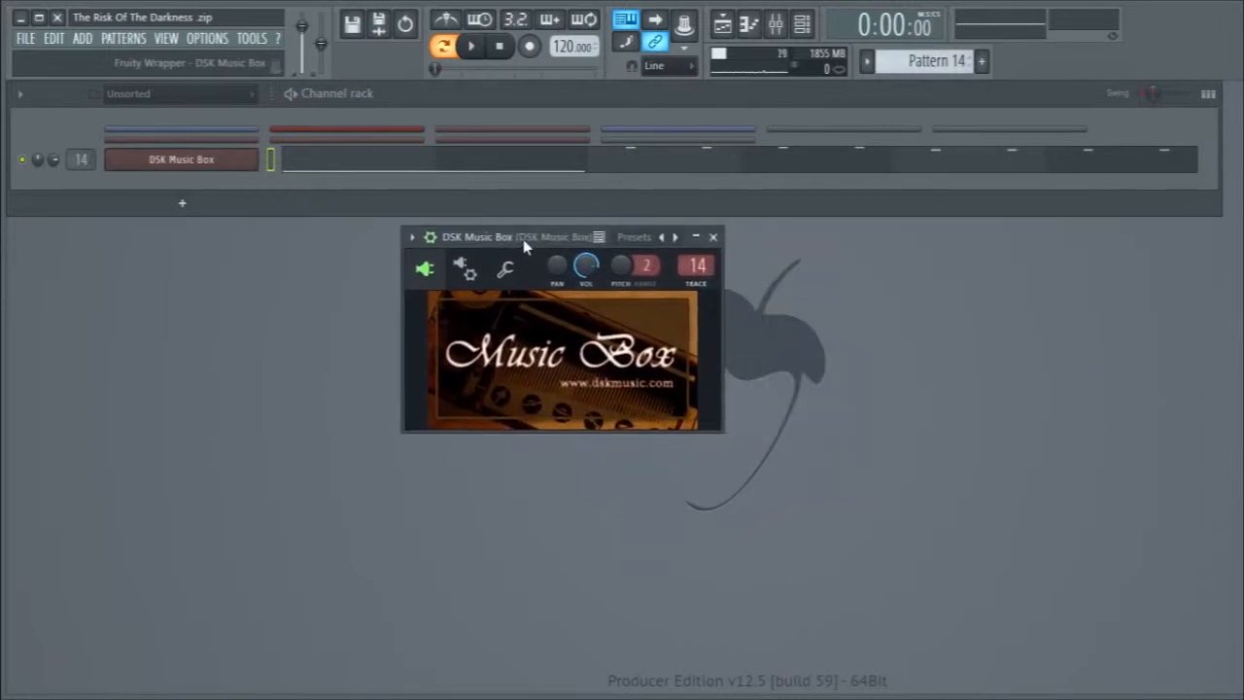
click(716, 237)
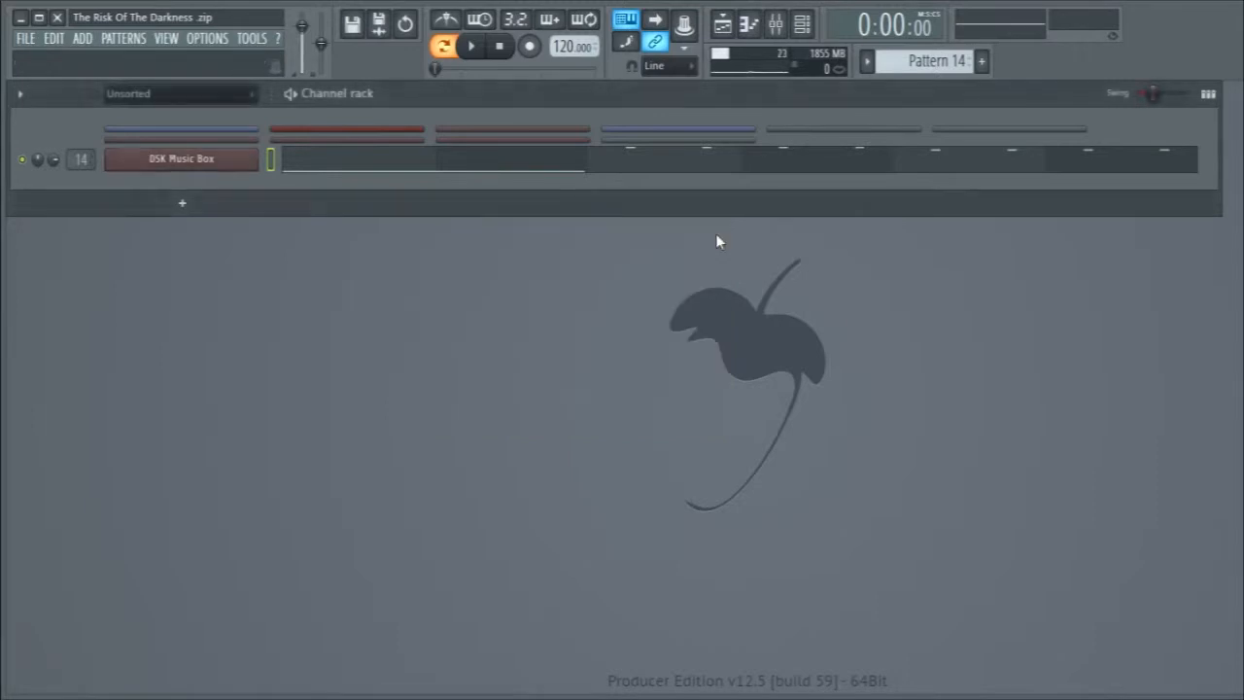
Inspect the Fruity Limiter, 20Hz + 18kHz cut equalizer and Fruity Fast LP on the DSK Music Box mixer track.
key(F9)
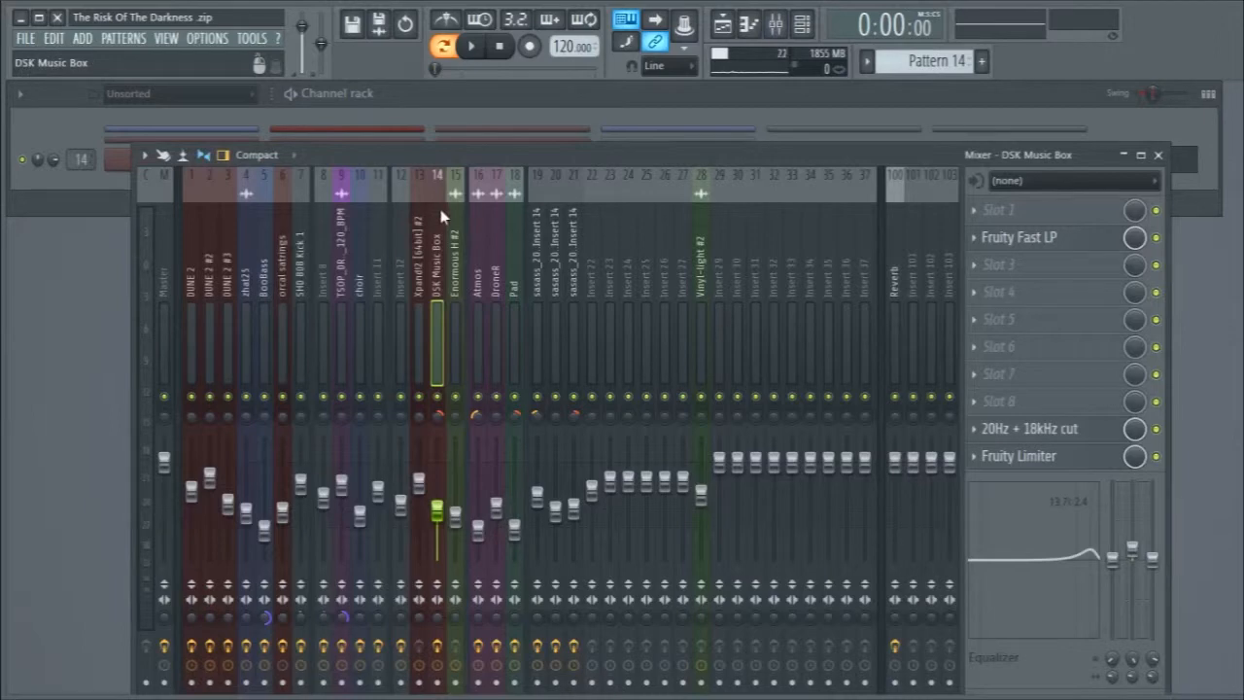
click(1019, 456)
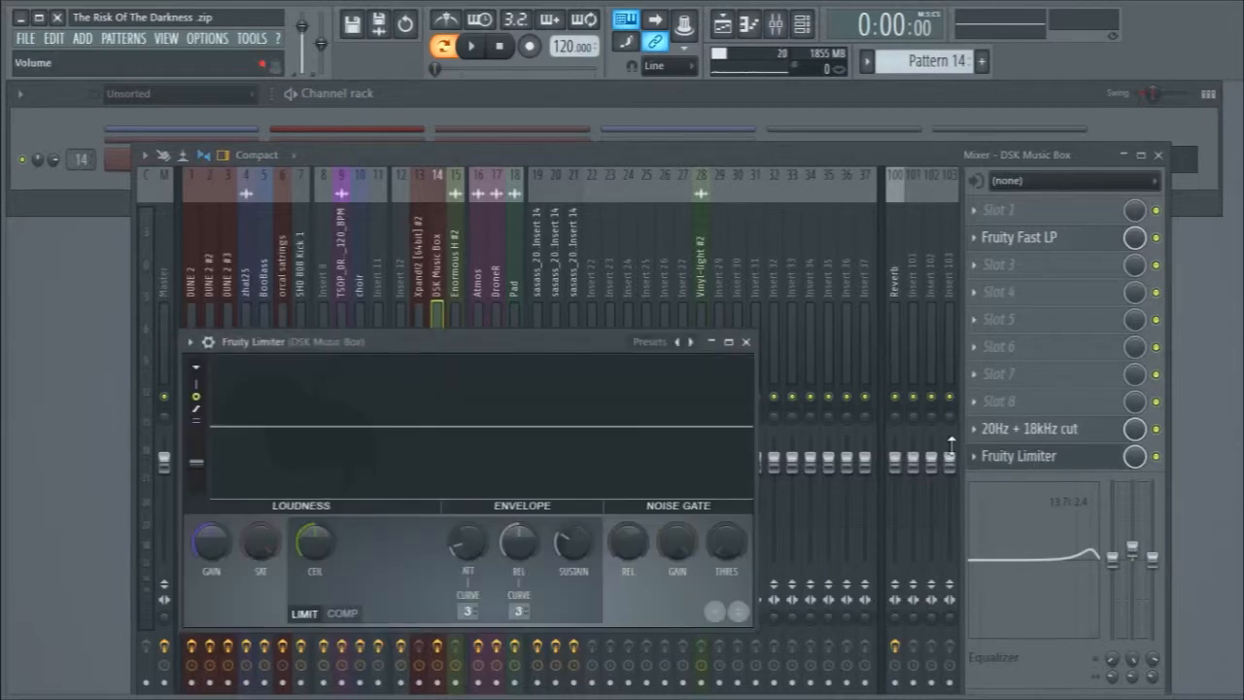
click(1028, 430)
key(space)
key(space)
key(space)
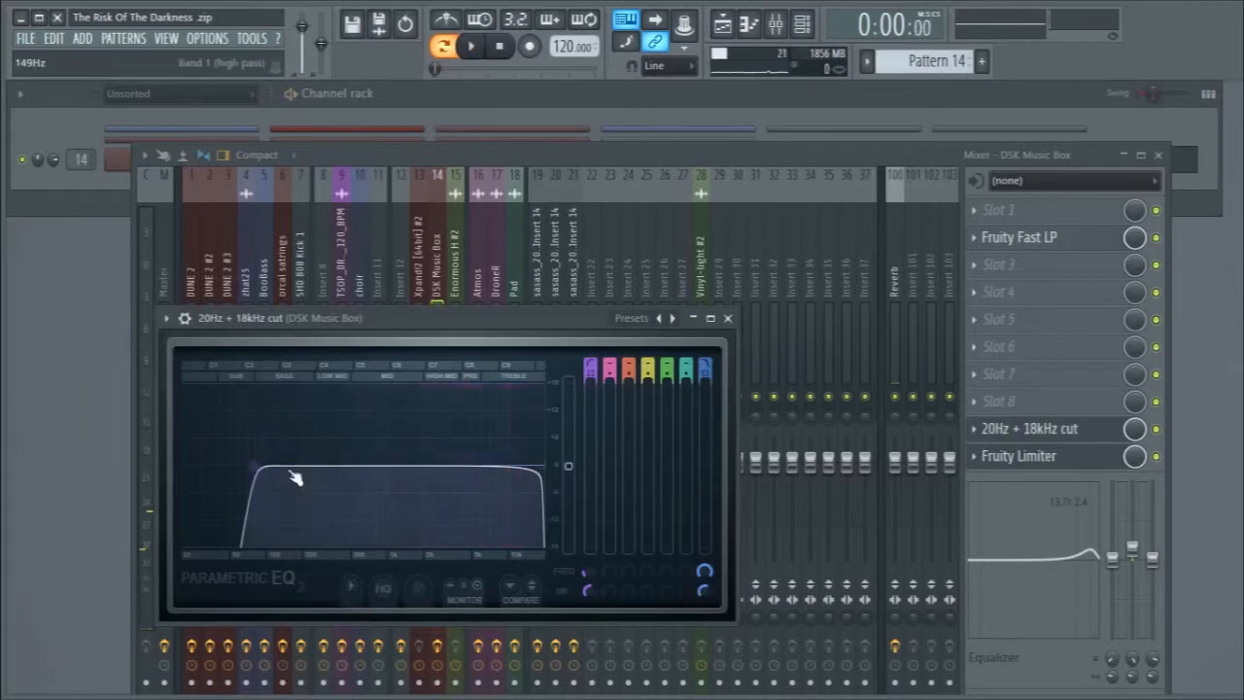
drag(253, 466, 255, 466)
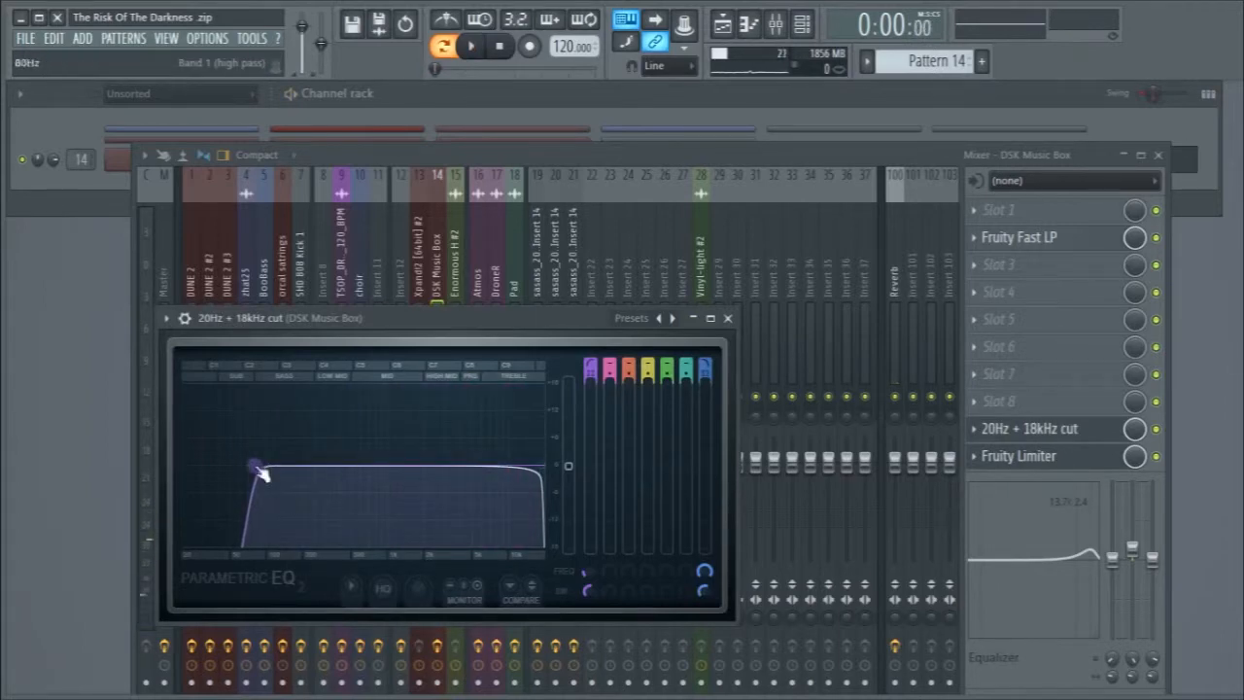
click(727, 318)
click(1048, 239)
click(1048, 239)
click(745, 341)
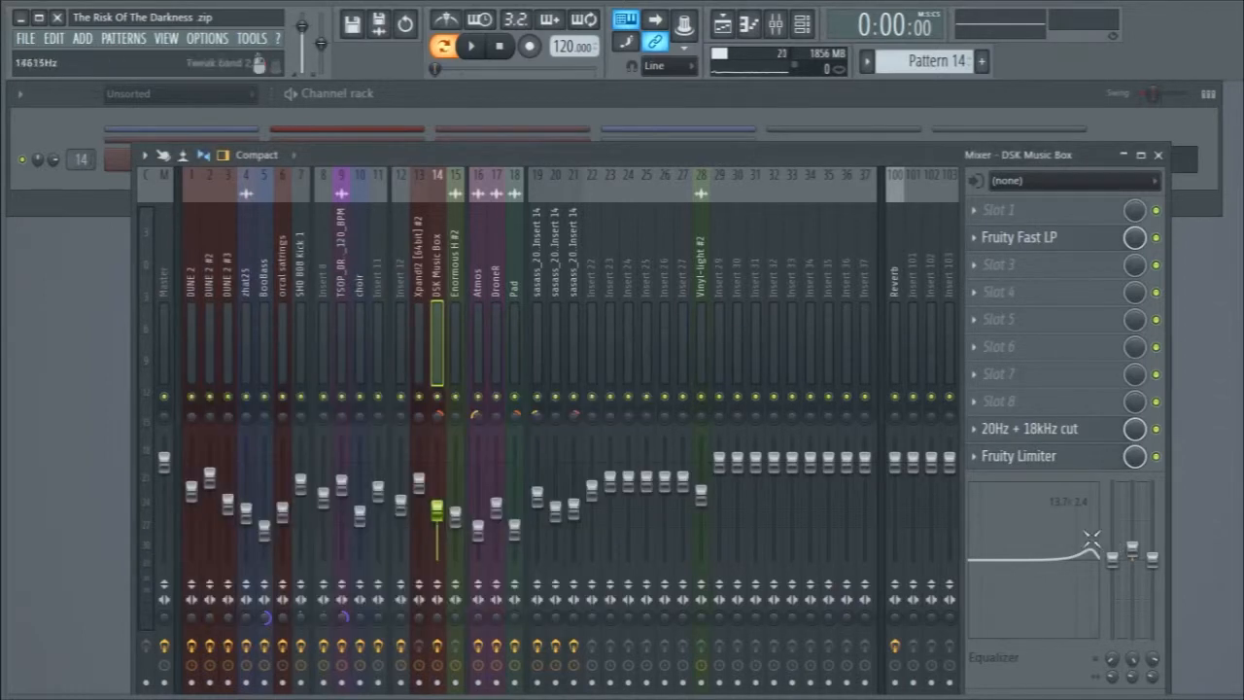
Play Pattern 14 and slightly raise the mid-band gain of the DSK Music Box track's built-in equalizer.
key(space)
drag(1133, 550, 1132, 541)
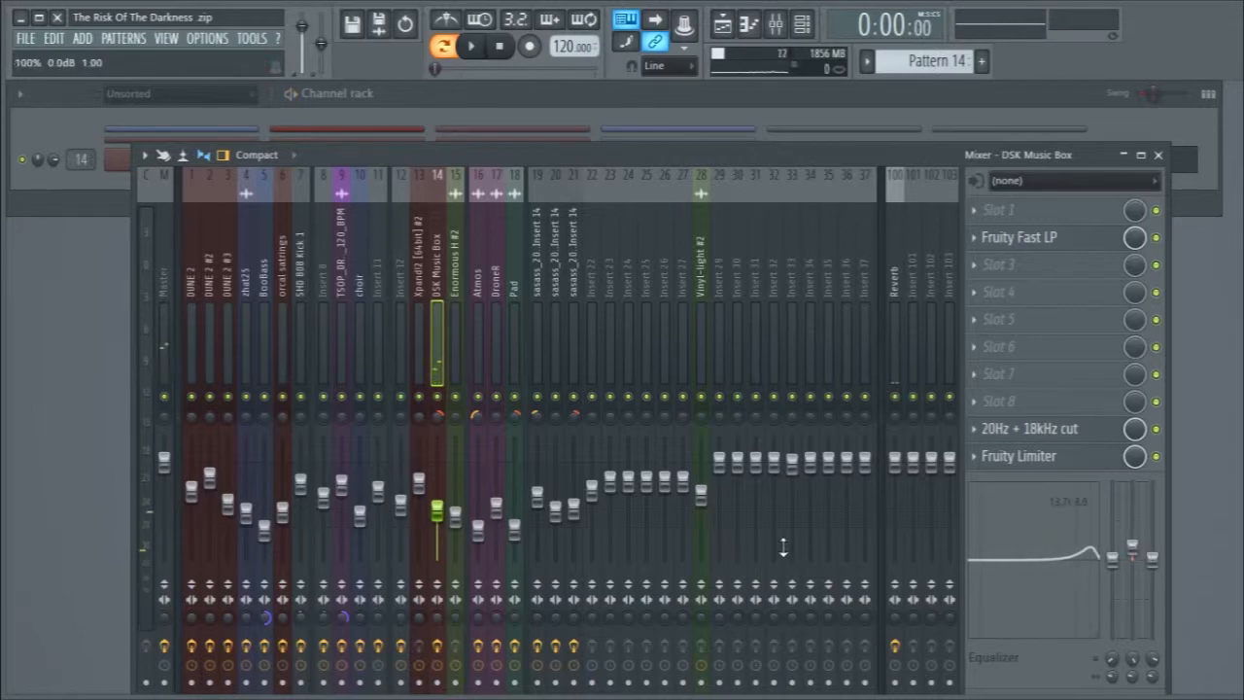
Bring the mixer's send routing into view and inspect the Fruity Reeverb on the Reverb track, closing the mixer when done.
drag(729, 165, 731, 104)
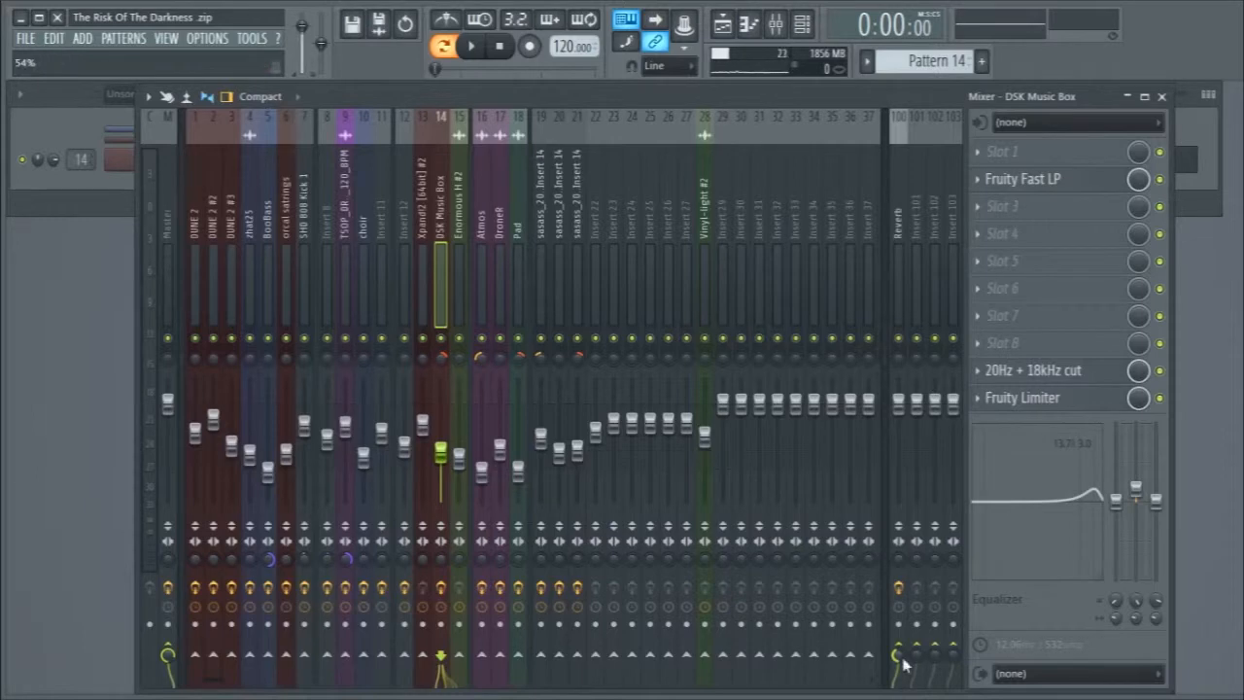
click(904, 209)
click(1040, 180)
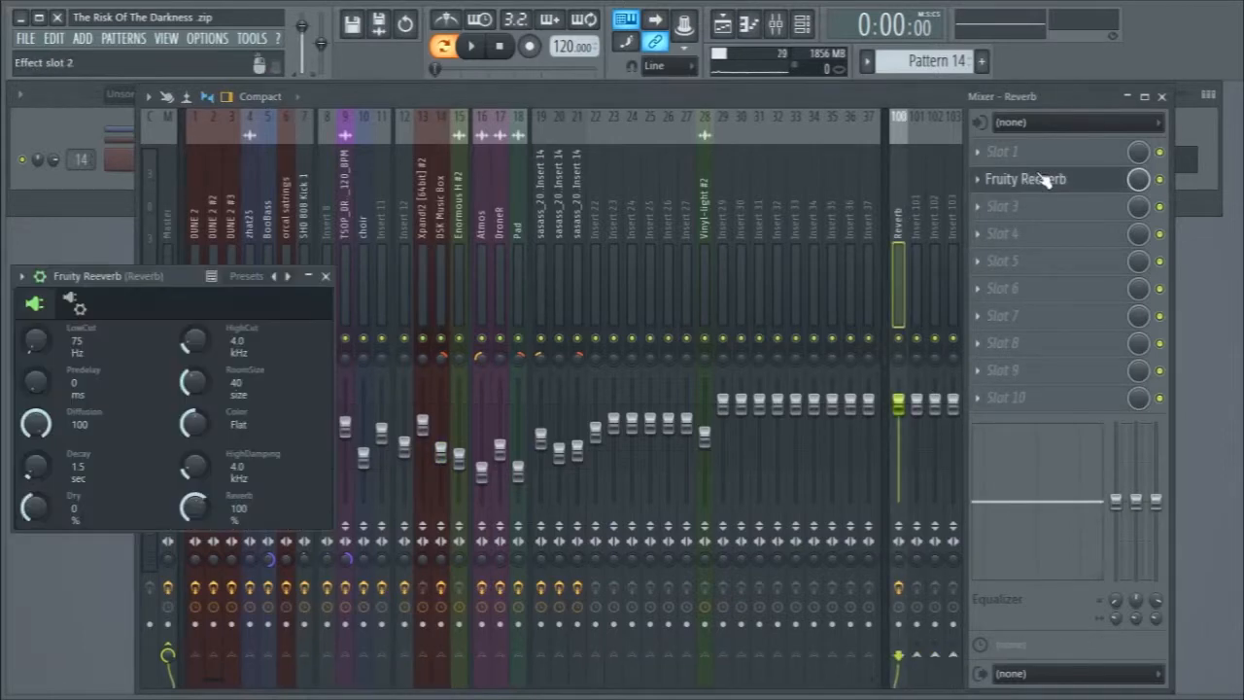
click(1045, 180)
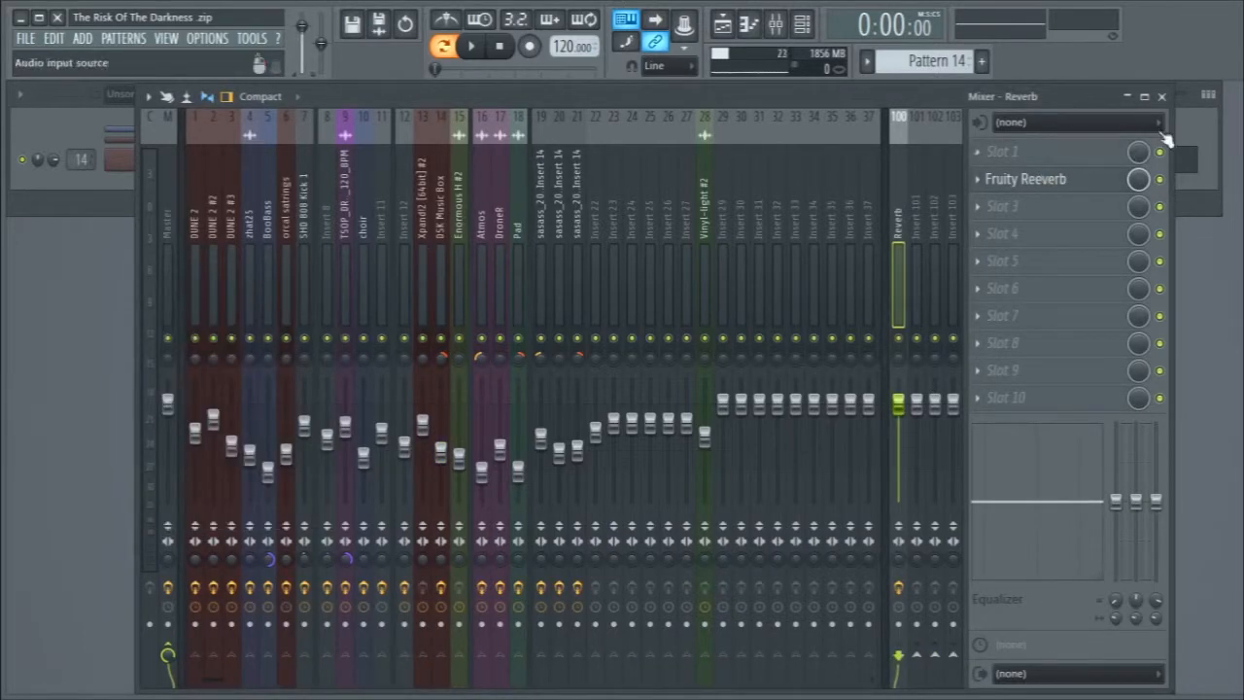
click(1161, 96)
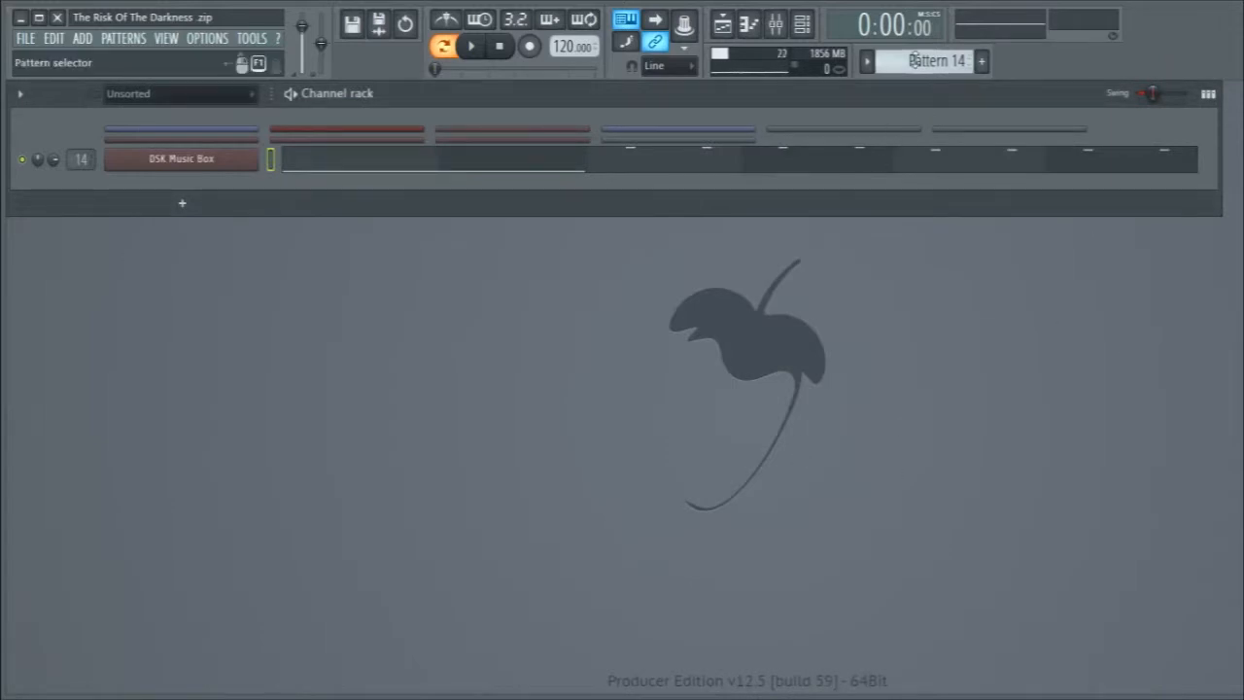
Advance to Pattern 22 and open the playlist to look over the arrangement down to audio tracks 1, 2 and 3.
scroll(914, 60, down, 1)
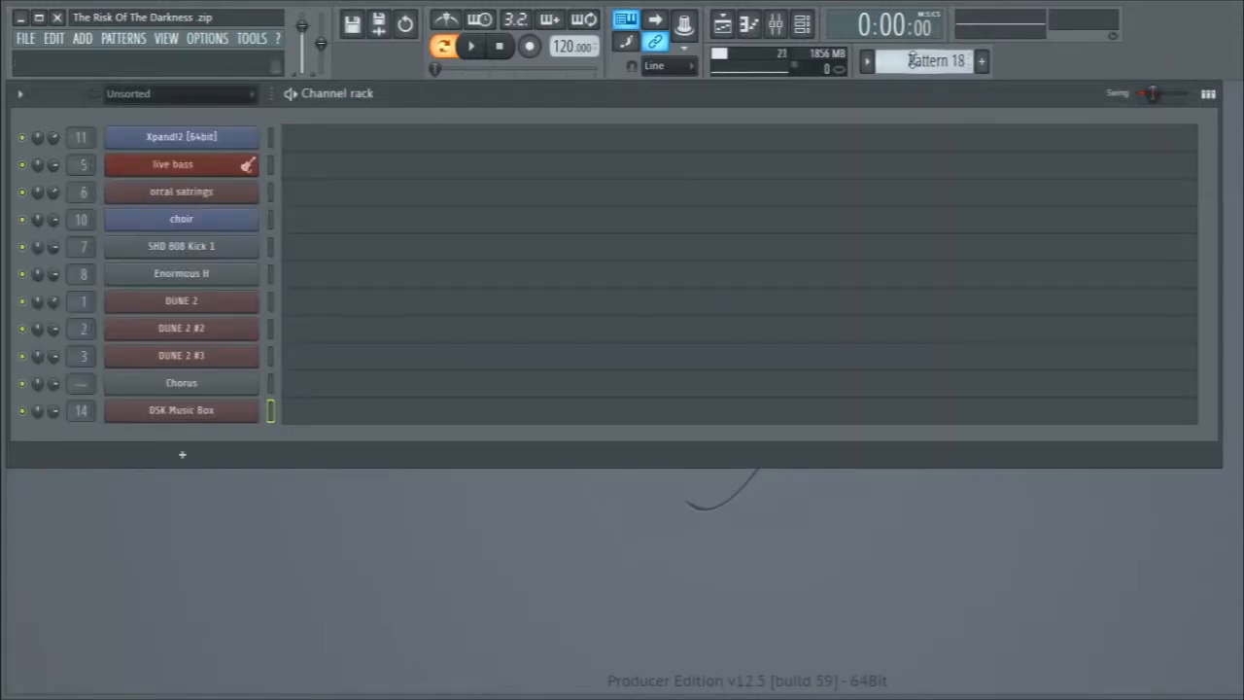
click(722, 23)
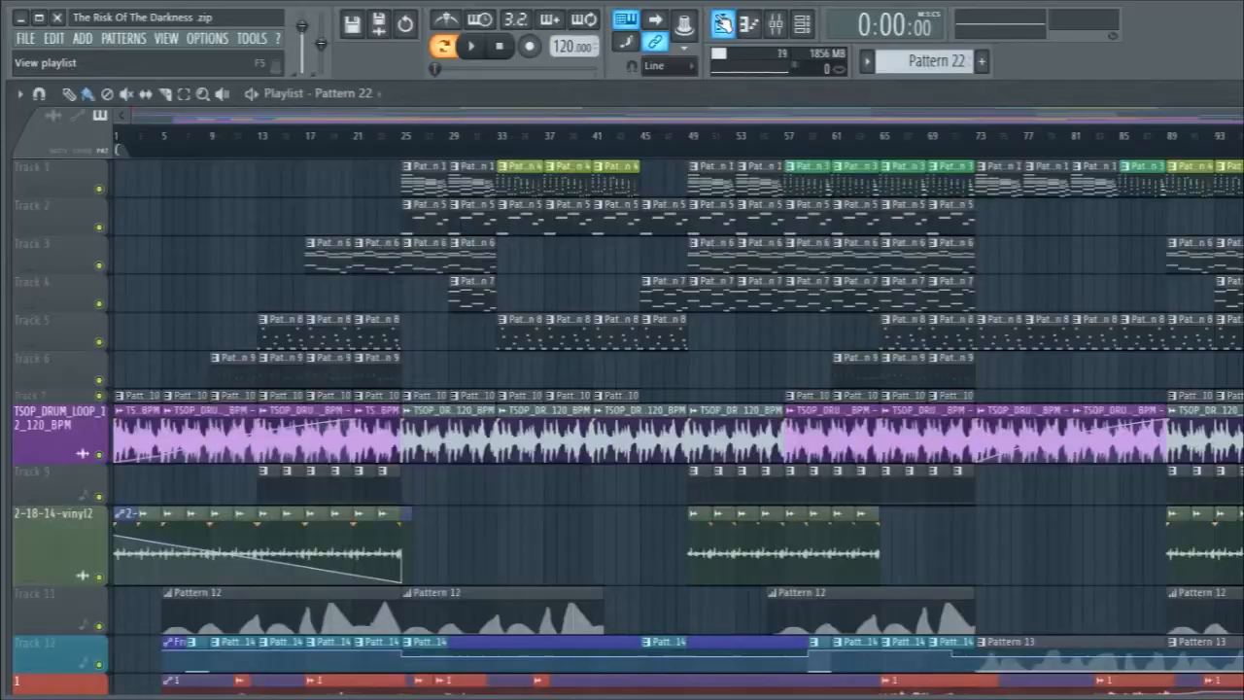
scroll(182, 292, down, 2)
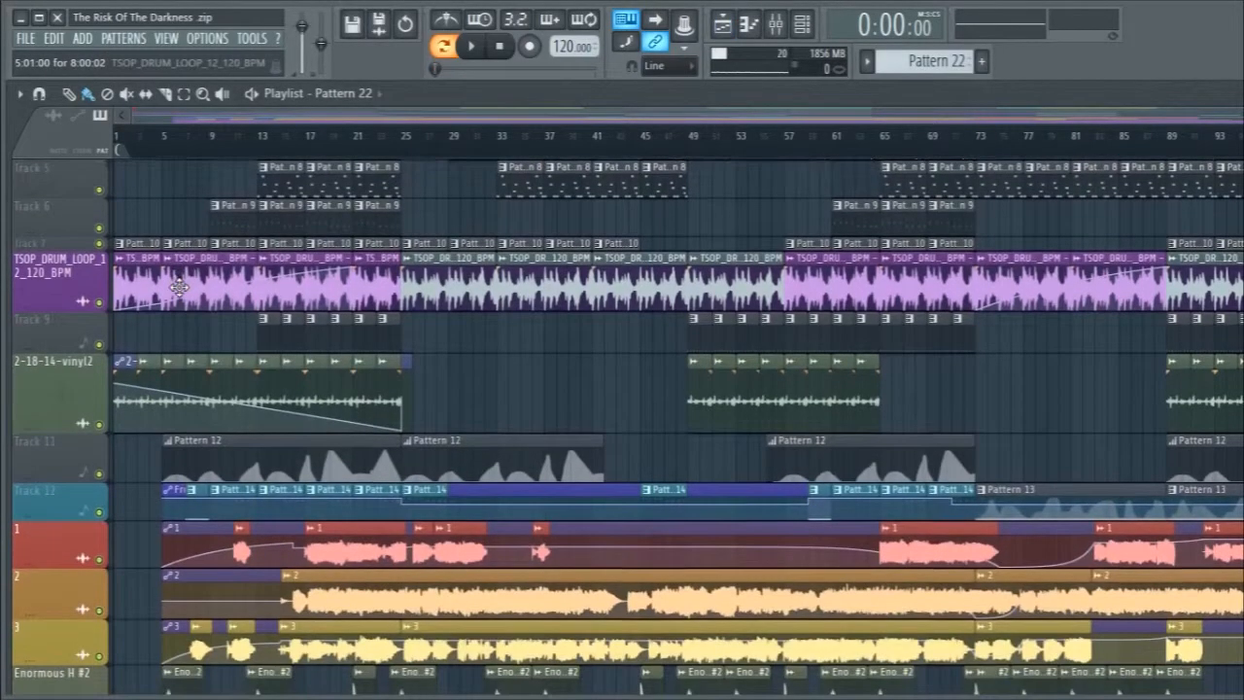
scroll(180, 286, up, 4)
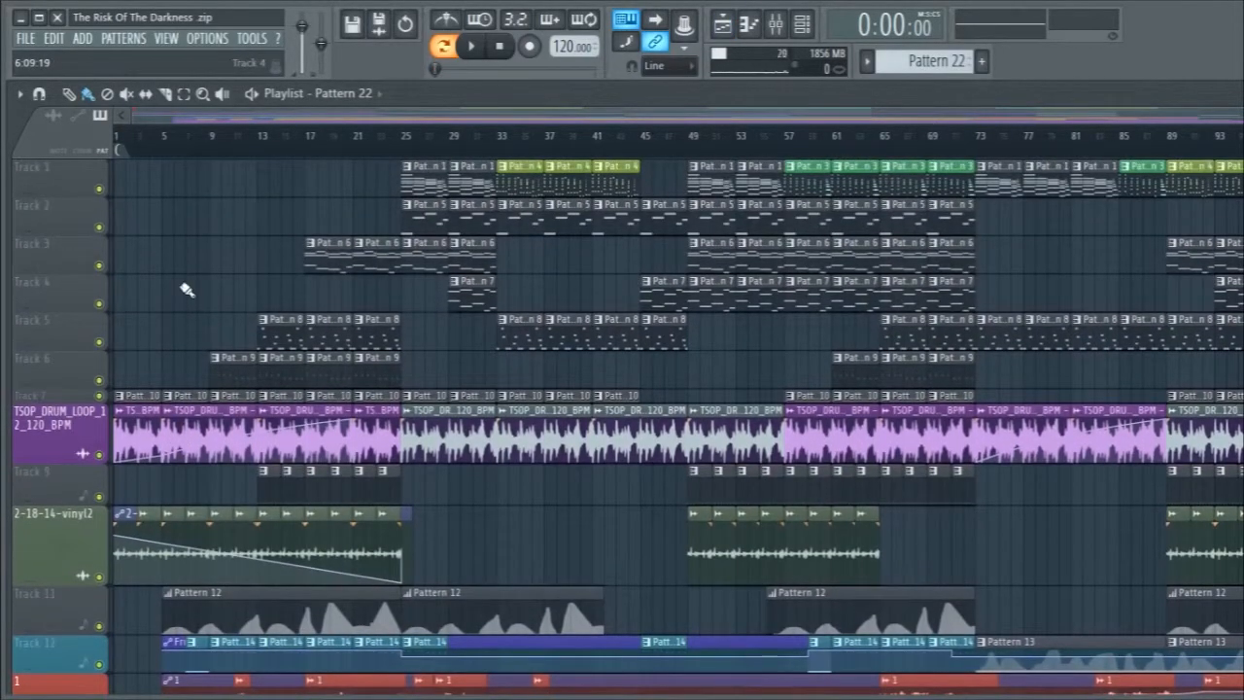
scroll(186, 289, down, 6)
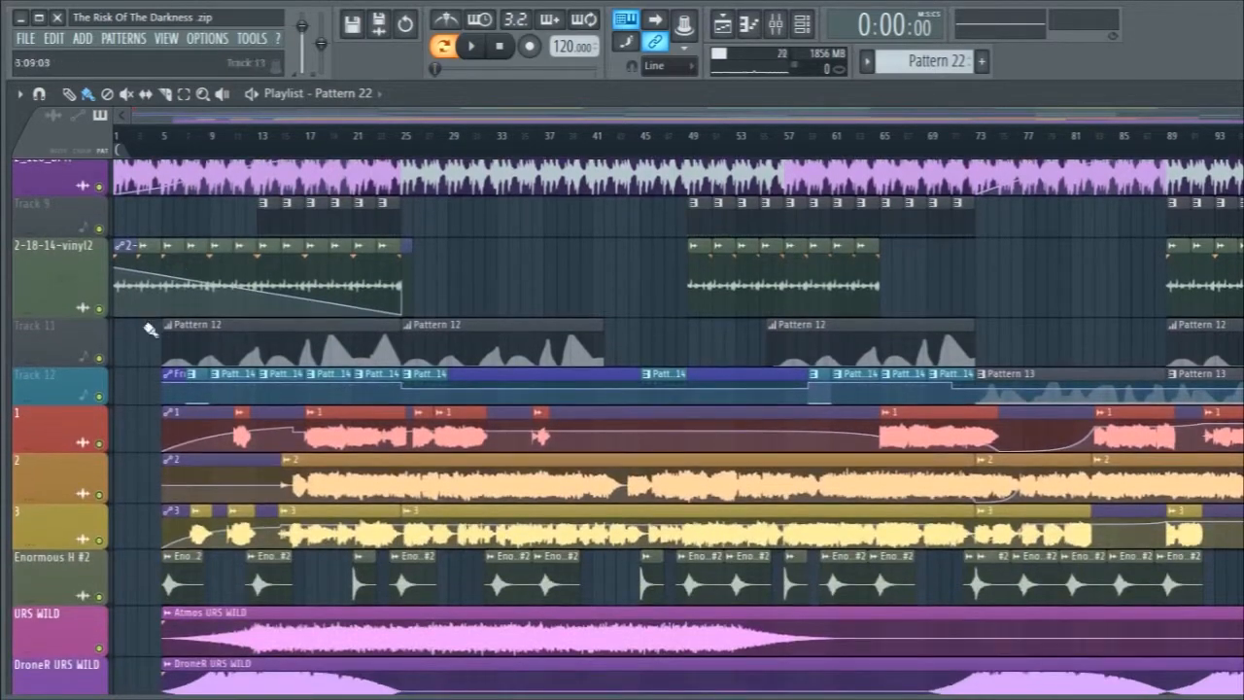
Isolate audio tracks 1, 2 and 3 in the playlist by soloing track 1 and enabling the other two.
right_click(98, 443)
click(98, 493)
click(98, 540)
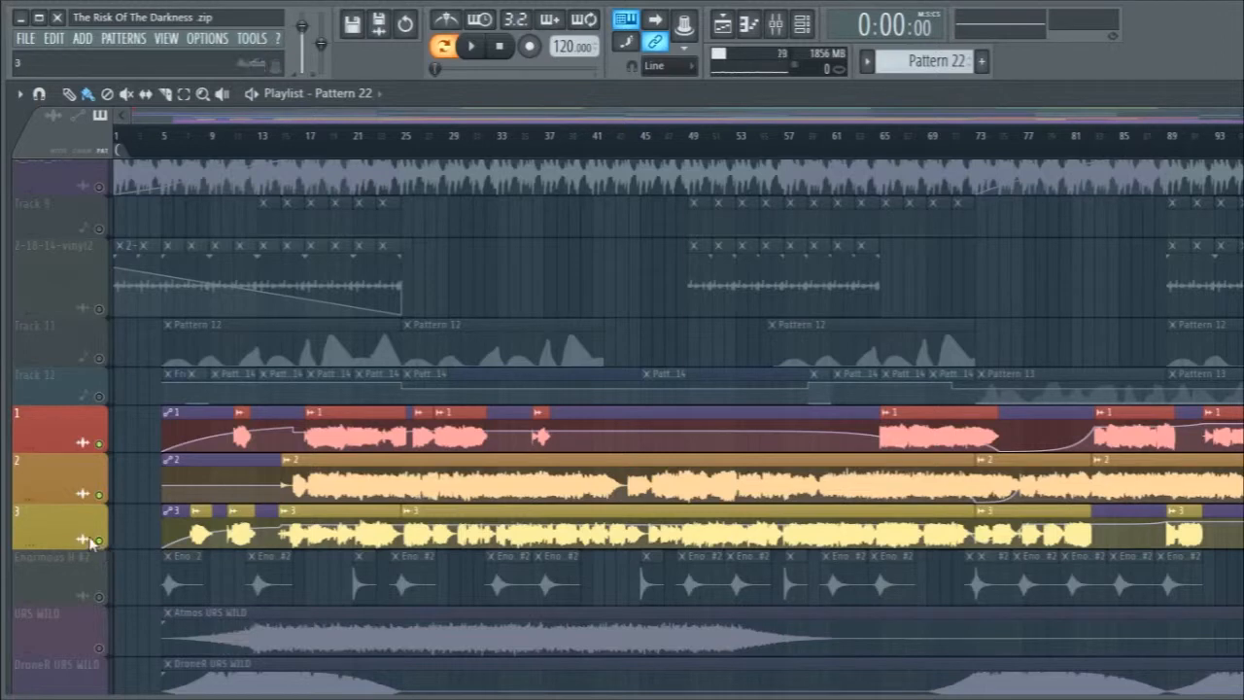
Play track 1 soloed from bar 11, and listen to it again with track 3 enabled.
click(231, 141)
right_click(100, 444)
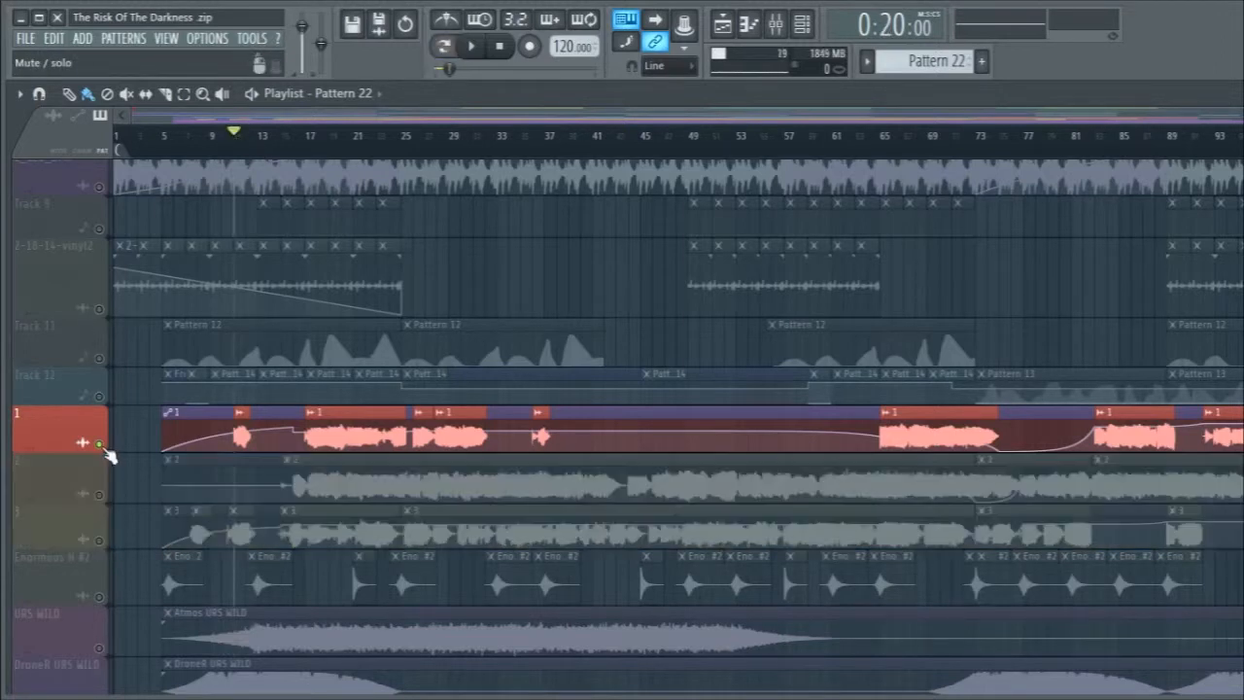
key(space)
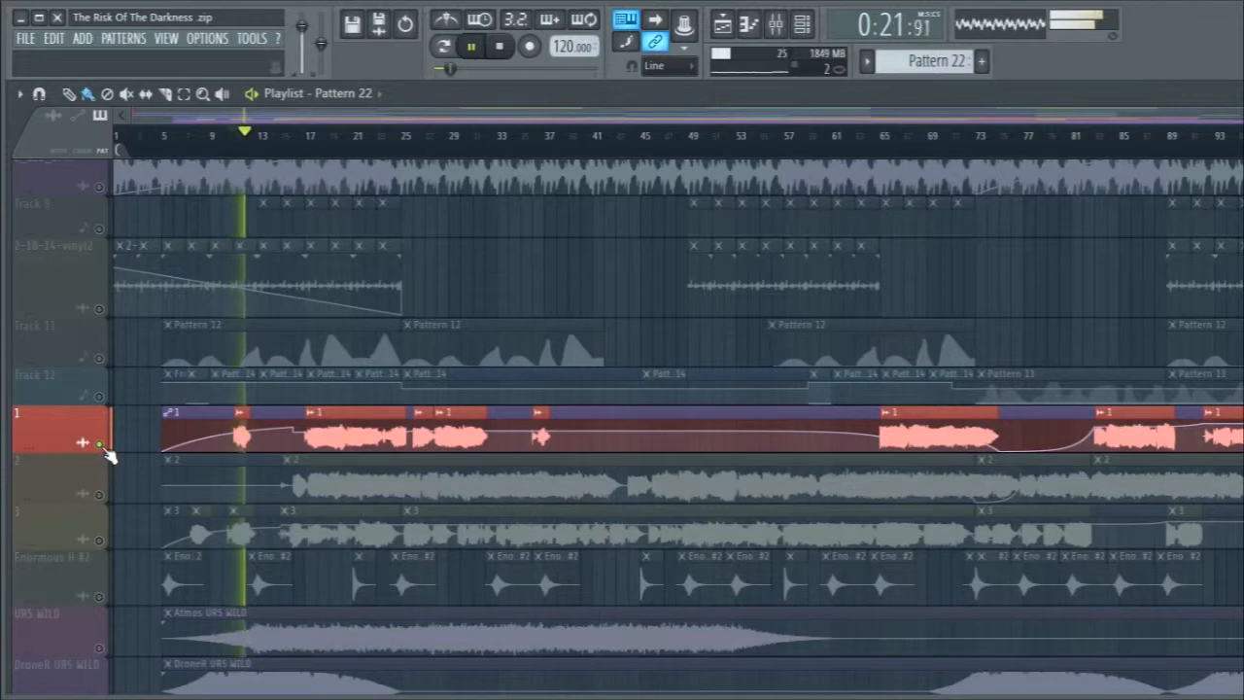
key(space)
click(99, 539)
key(space)
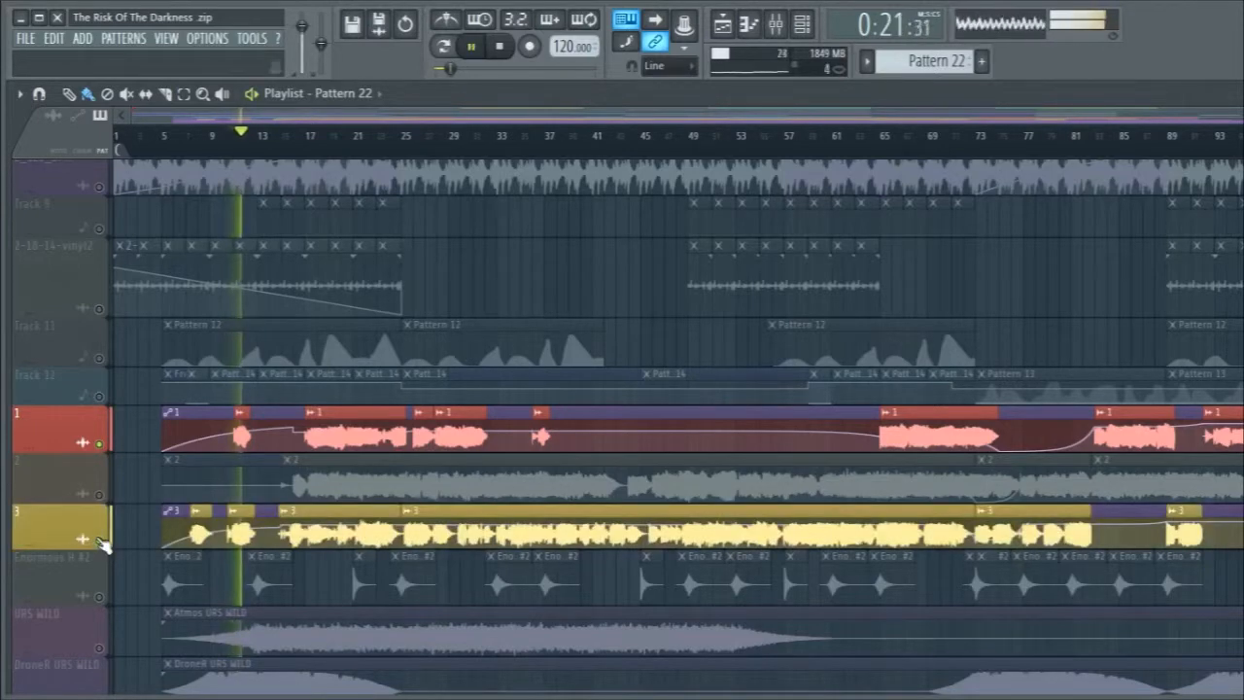
key(space)
Move the playback position to bar 17, play from there, and listen to track 2 soloed.
click(307, 139)
key(space)
key(space)
right_click(102, 494)
key(space)
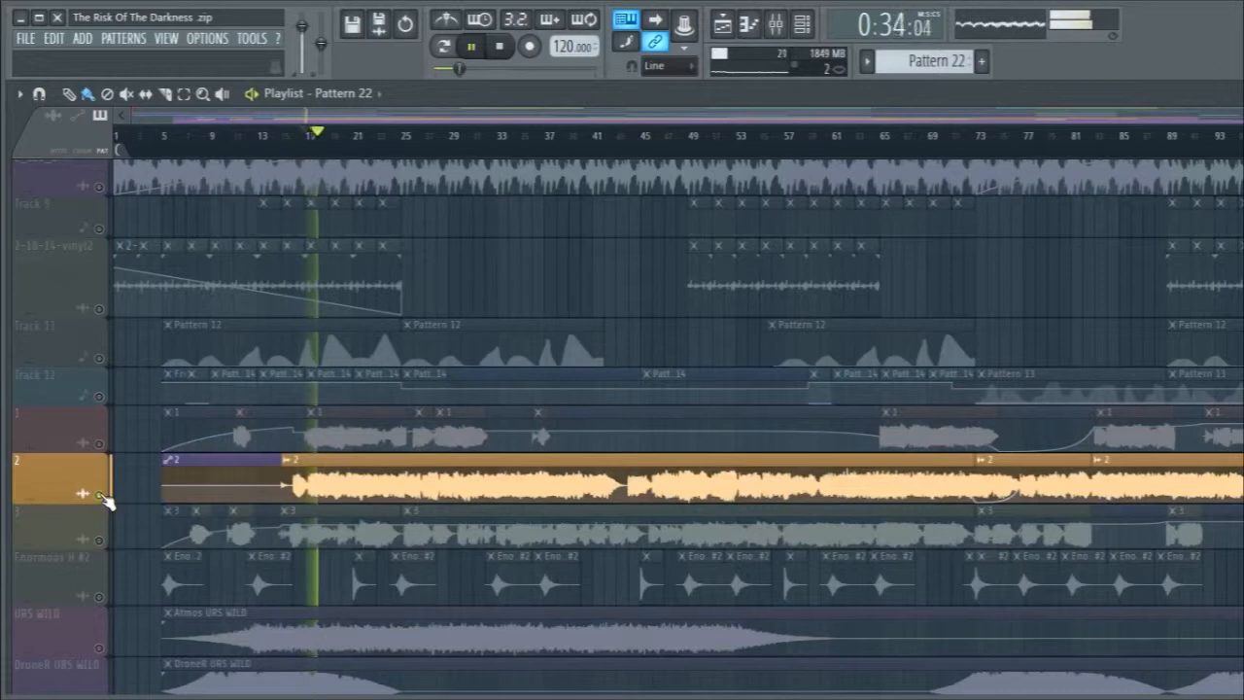
key(space)
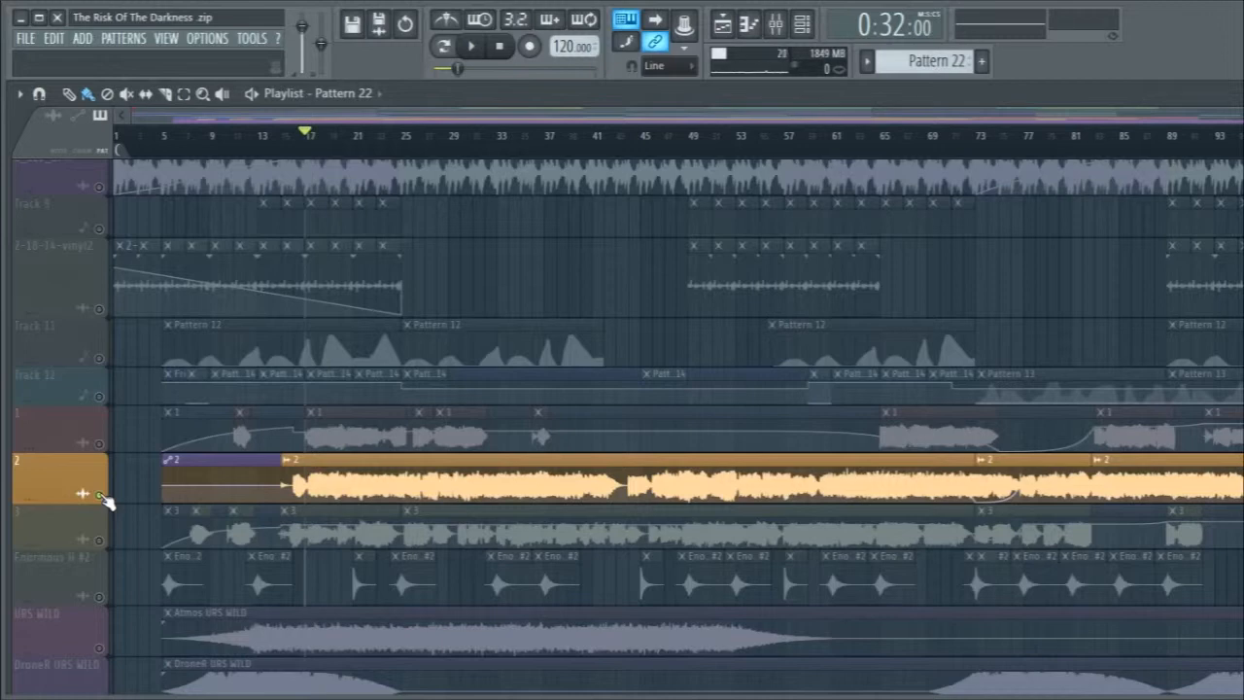
Unsolo track 2 and play the full arrangement from bar 17.
right_click(101, 494)
key(space)
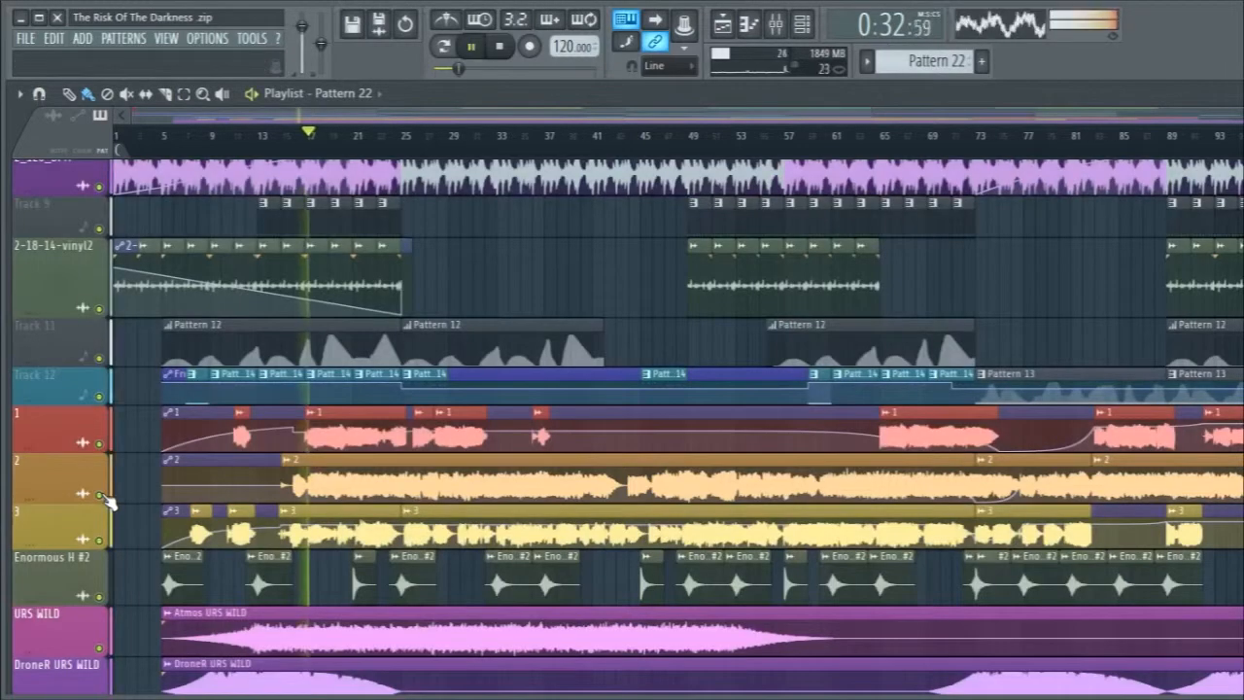
key(space)
Solo track 1 and listen to it on its own from bar 17.
right_click(101, 494)
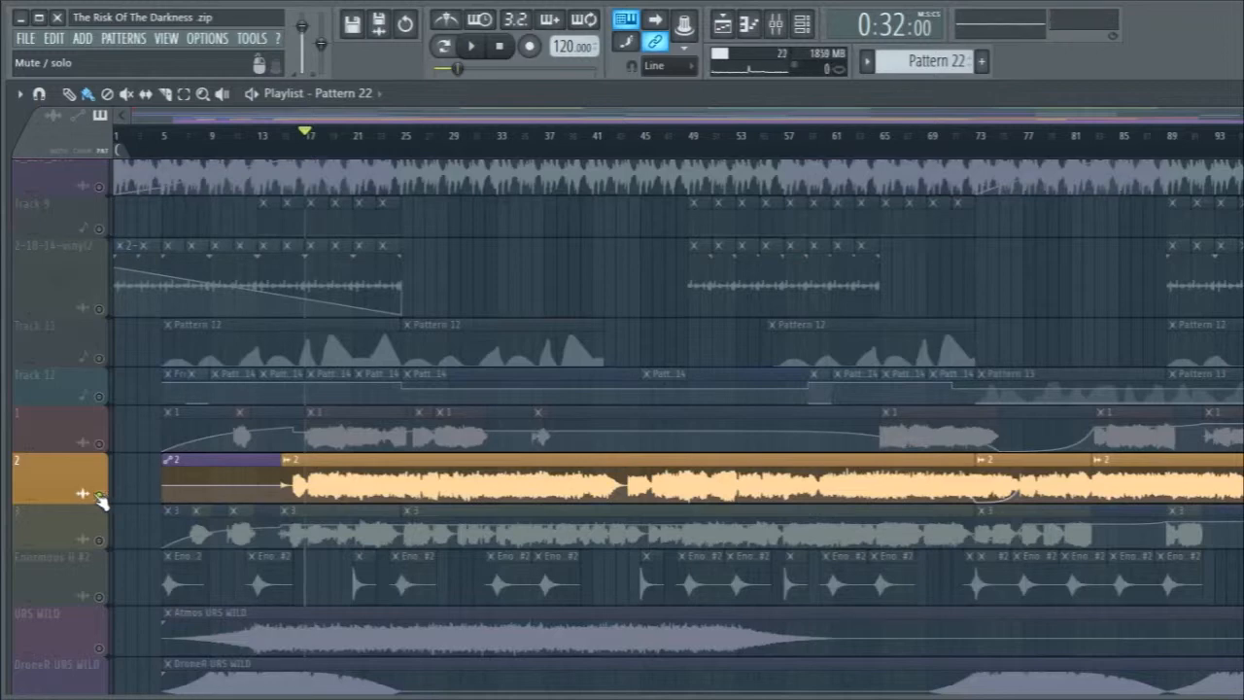
right_click(98, 445)
key(space)
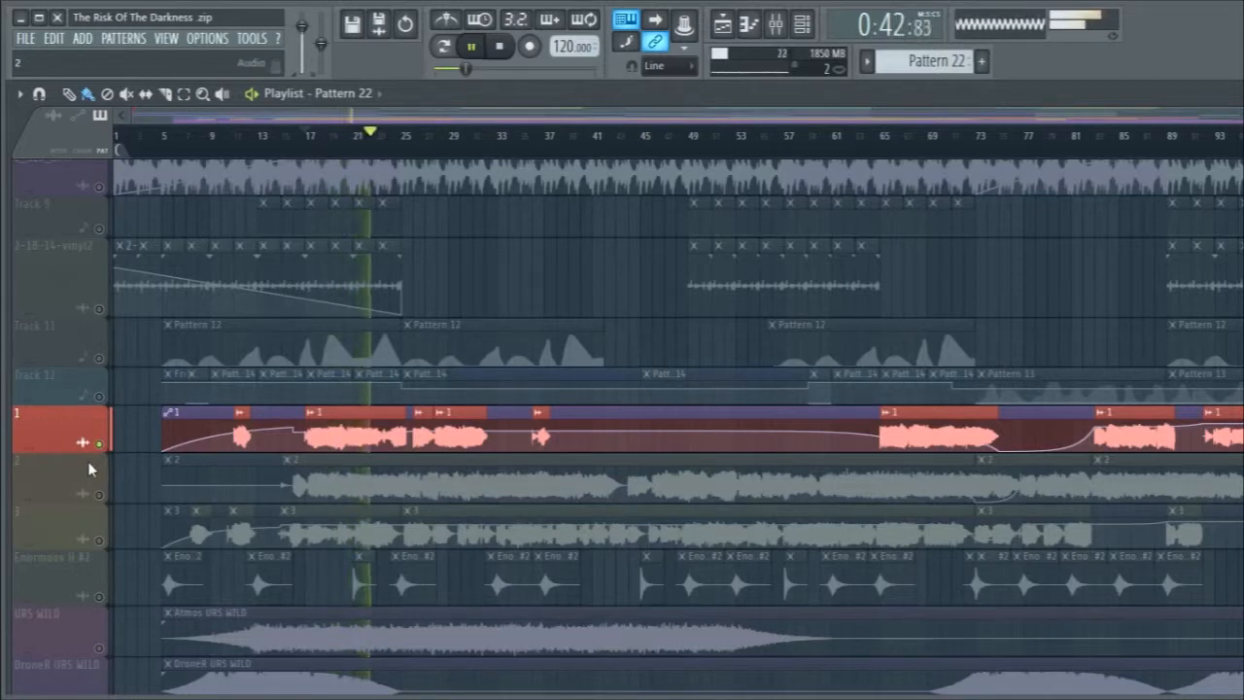
key(space)
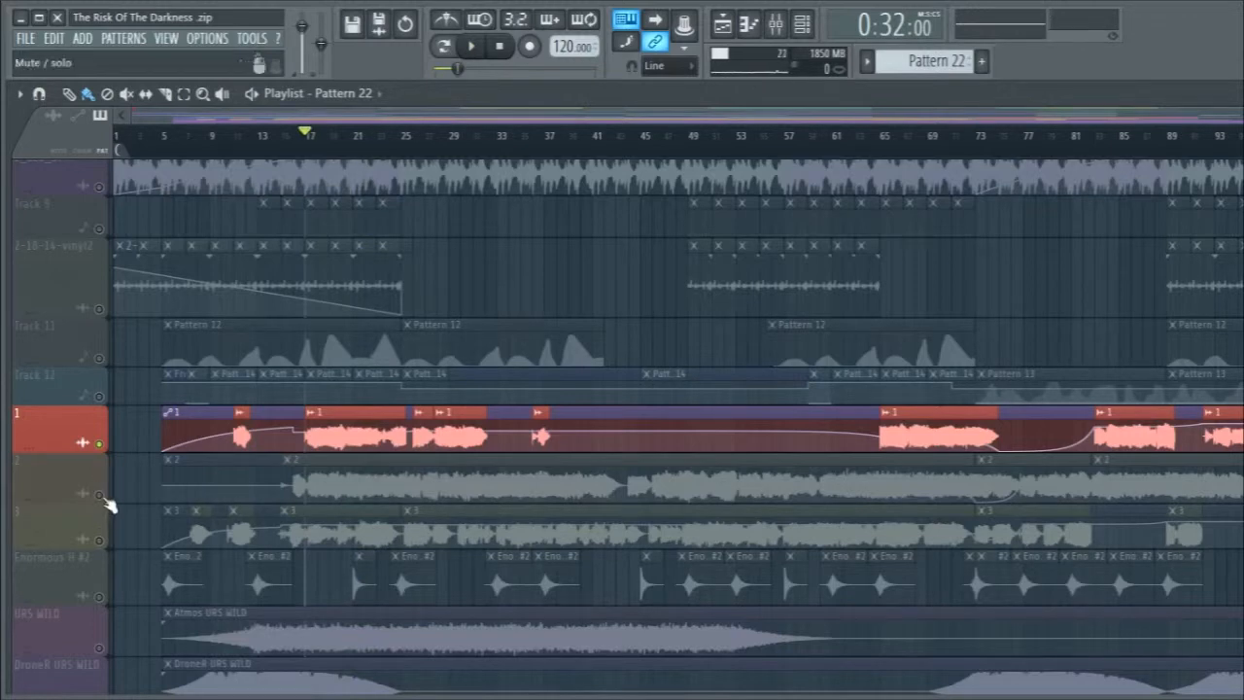
Switch the solo to track 2 and play it from bar 17.
click(106, 498)
key(space)
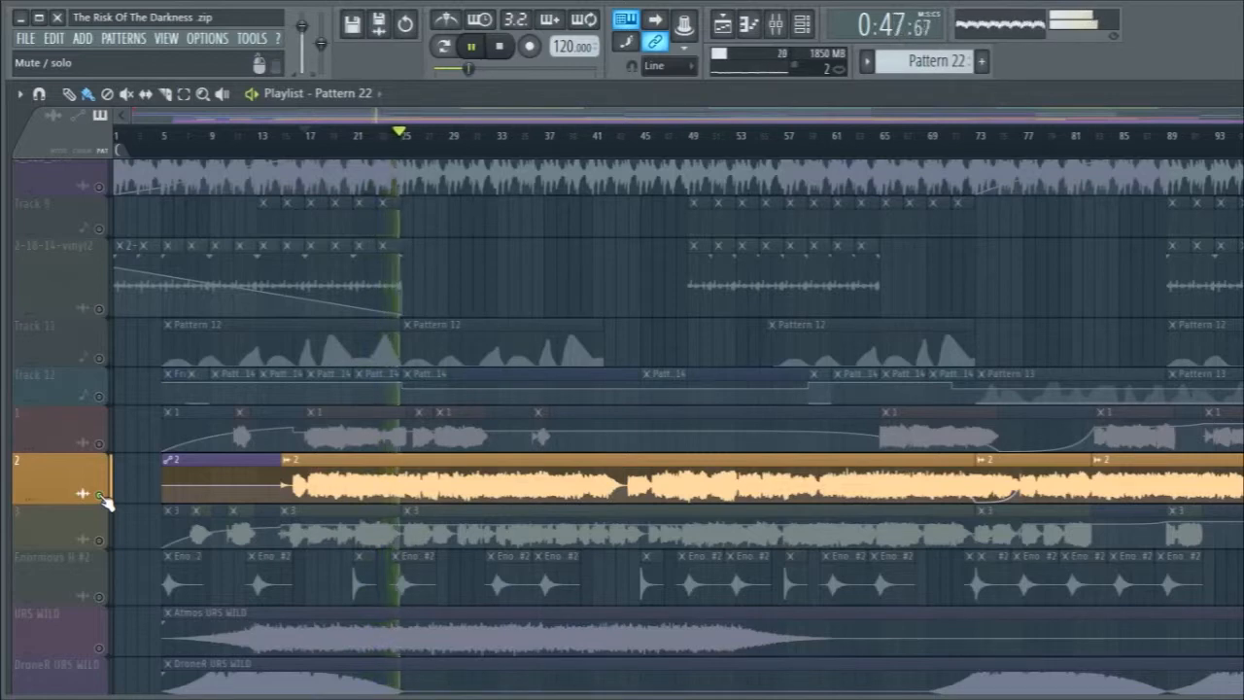
key(space)
Solo track 3 and play its audio from bar 17.
right_click(109, 545)
key(space)
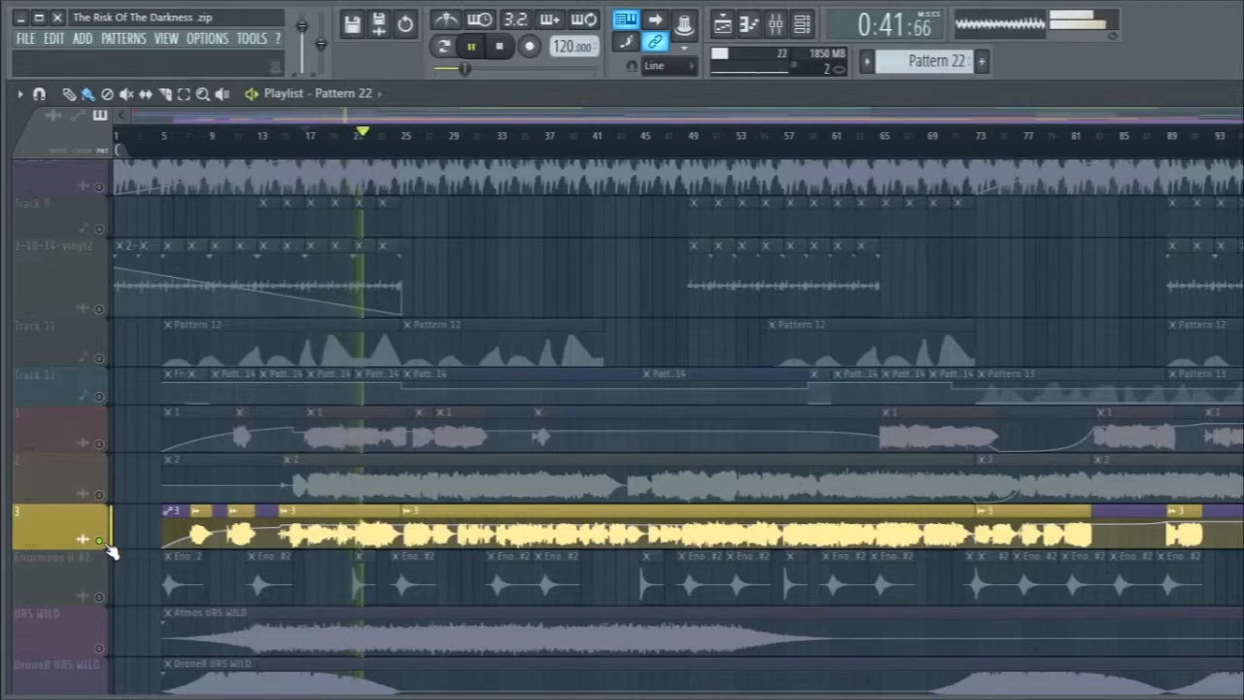
key(space)
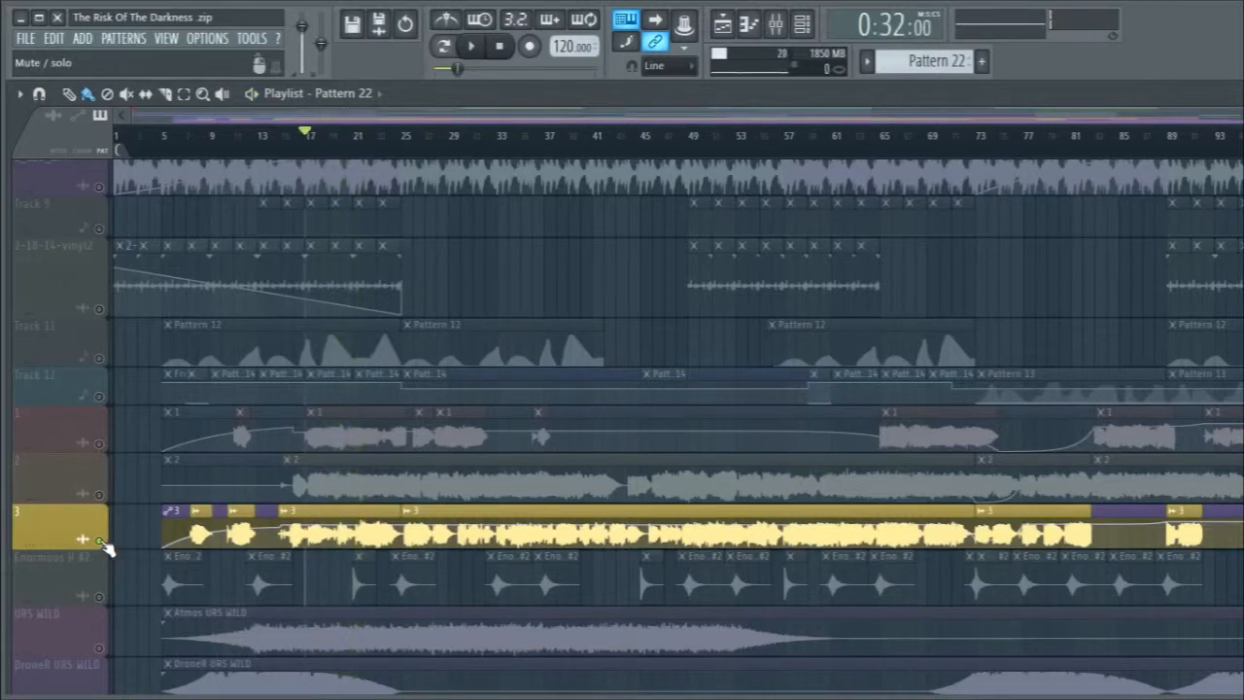
Move the solo through tracks 2 and 1, and release it to re-enable every playlist track.
click(110, 501)
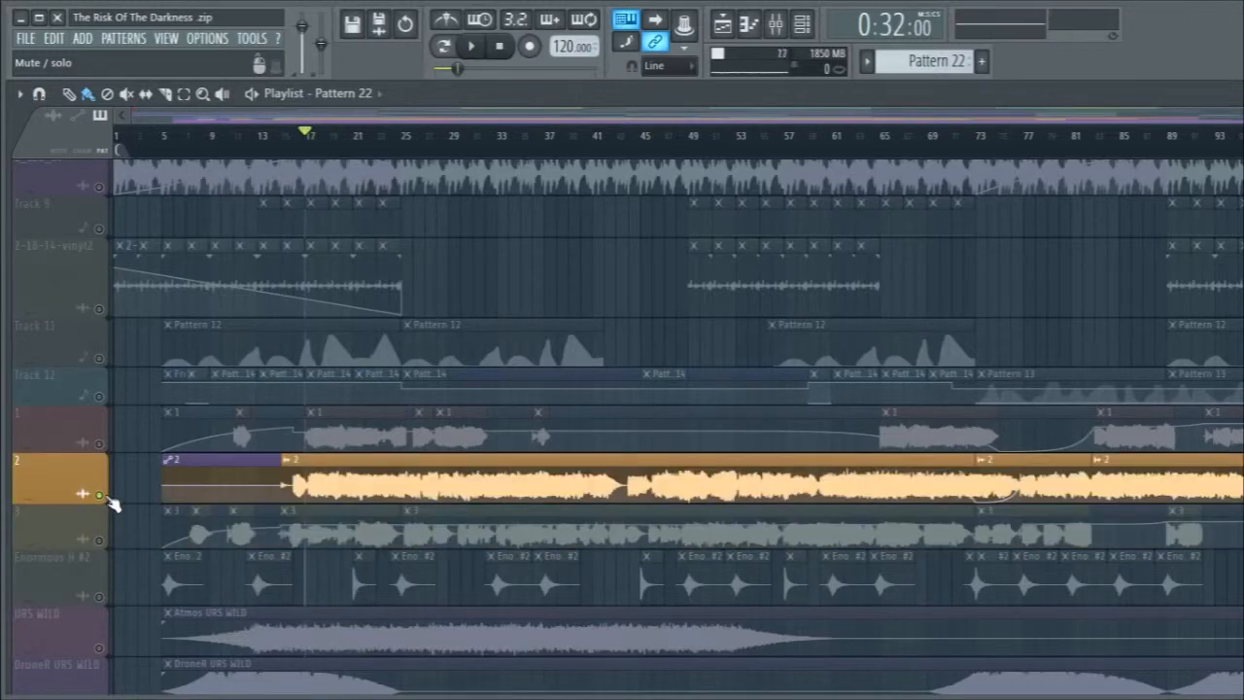
click(103, 449)
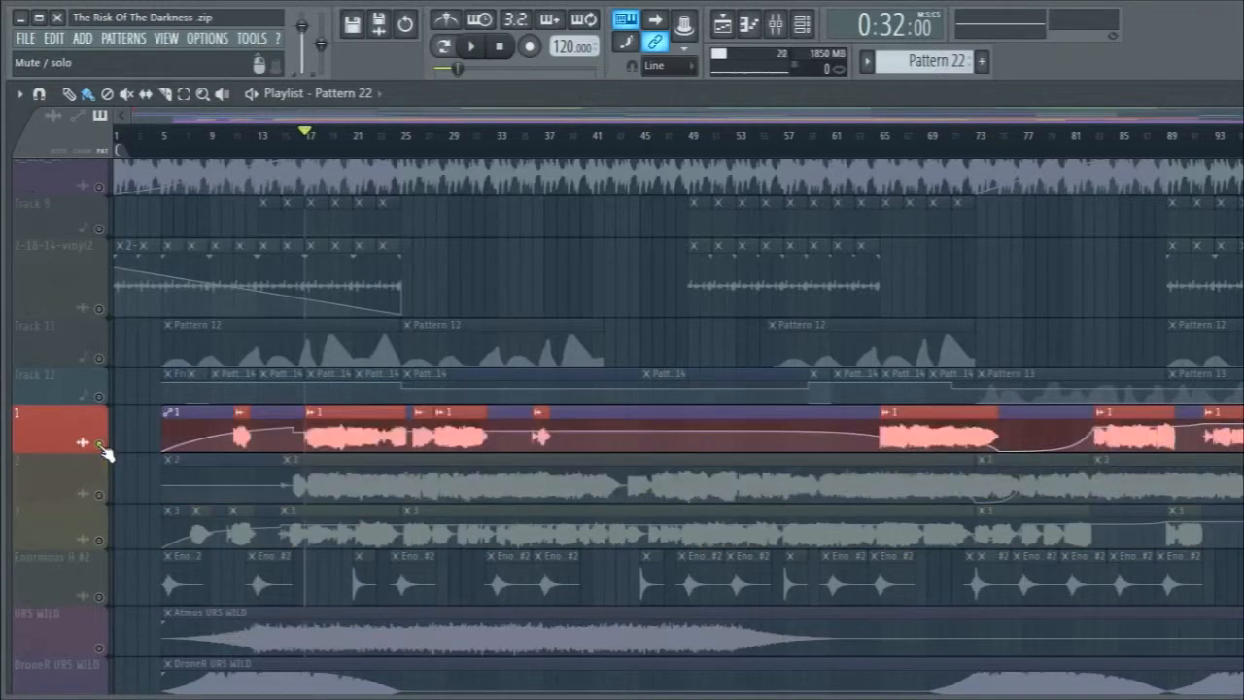
click(101, 447)
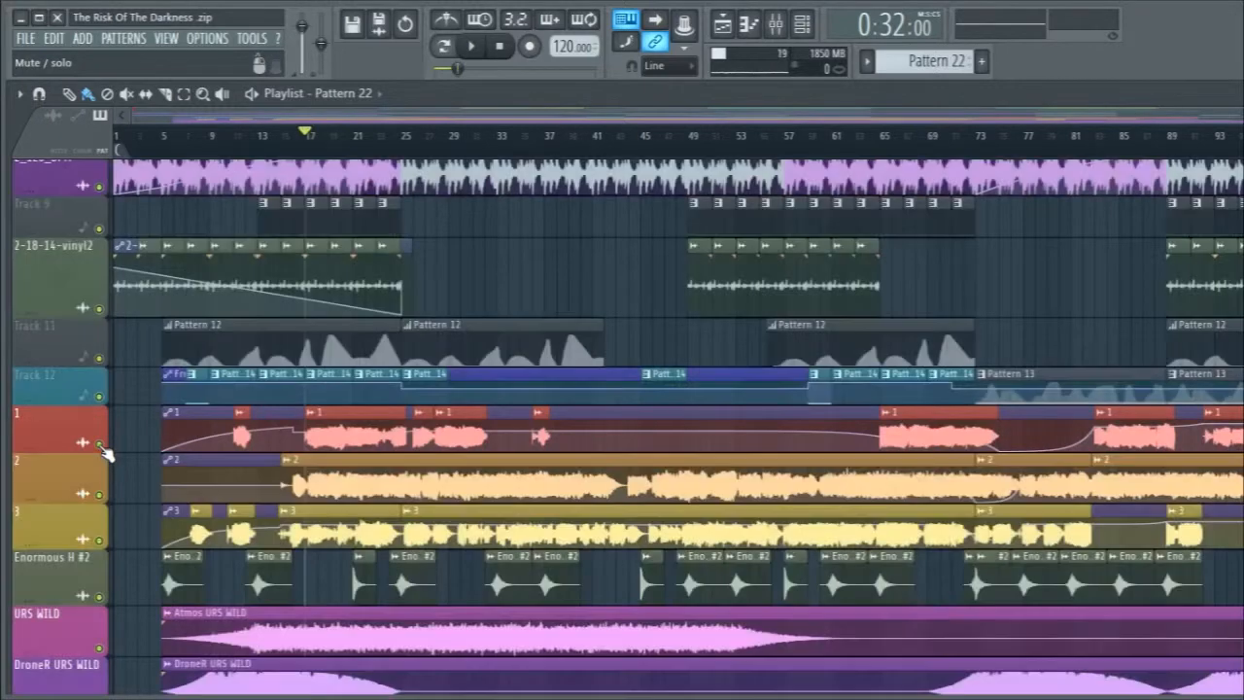
Solo track 2 in the playlist and play it from bar 34.
key(space)
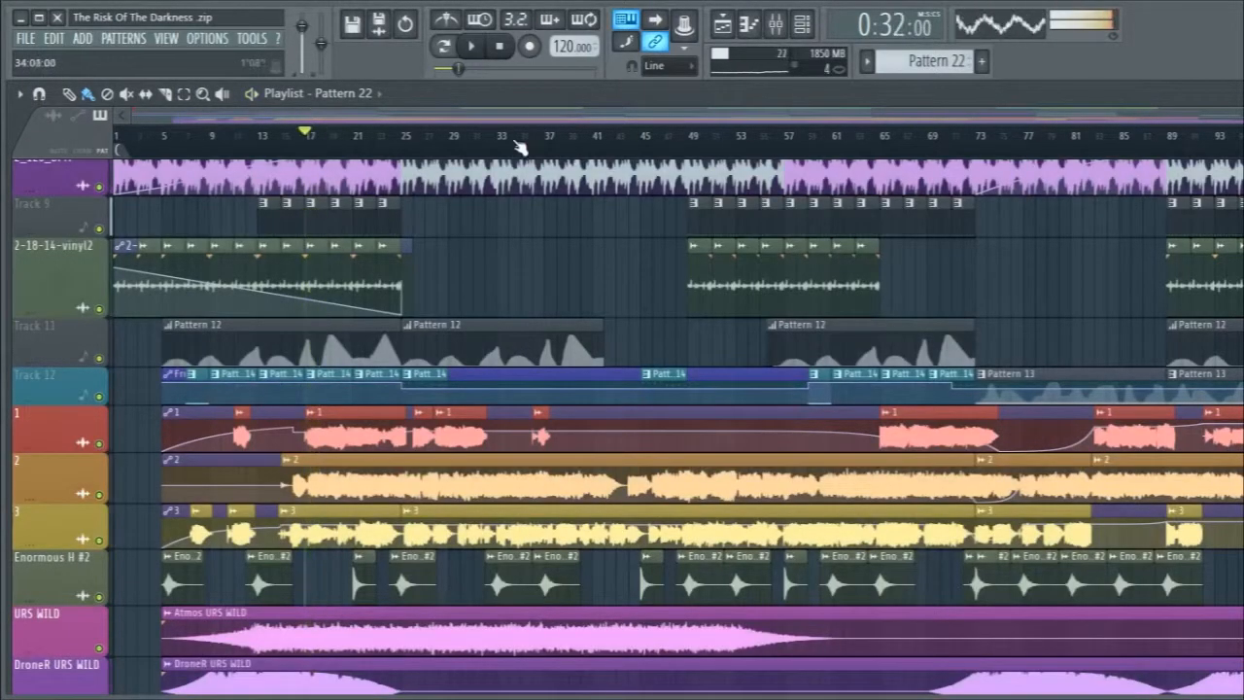
click(511, 134)
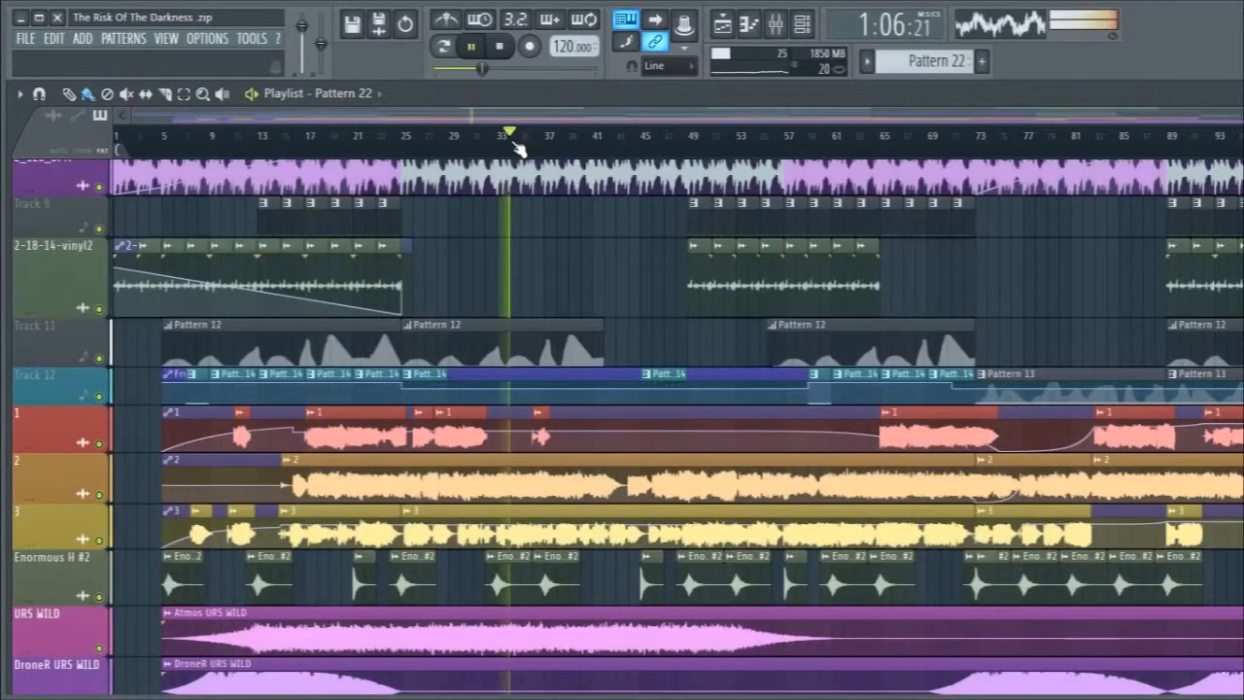
right_click(100, 494)
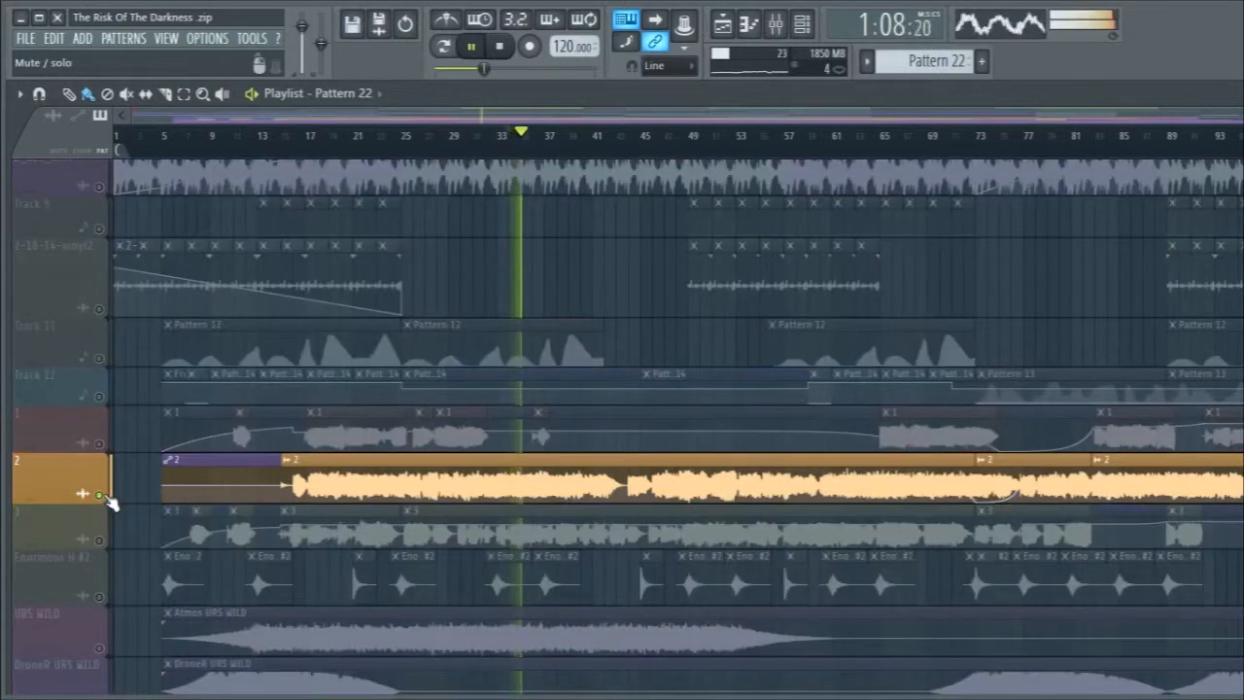
key(space)
key(space)
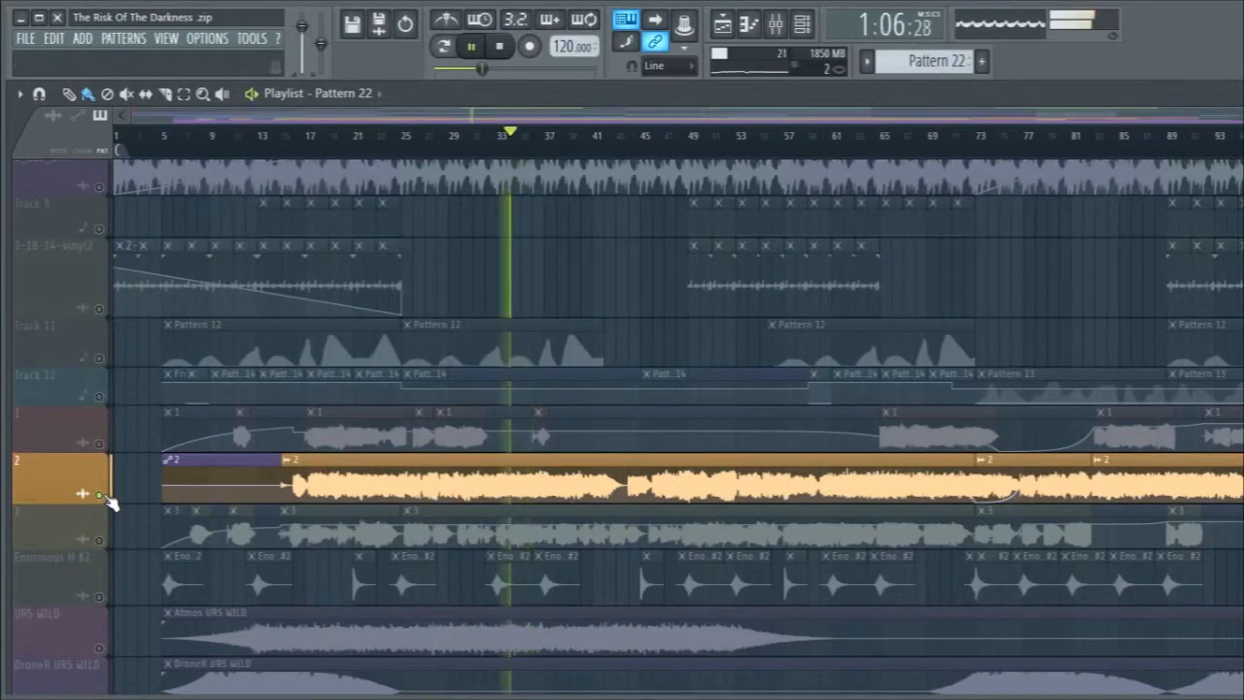
Play the soloed track 2 from bar 53 and release its solo.
click(630, 141)
click(736, 137)
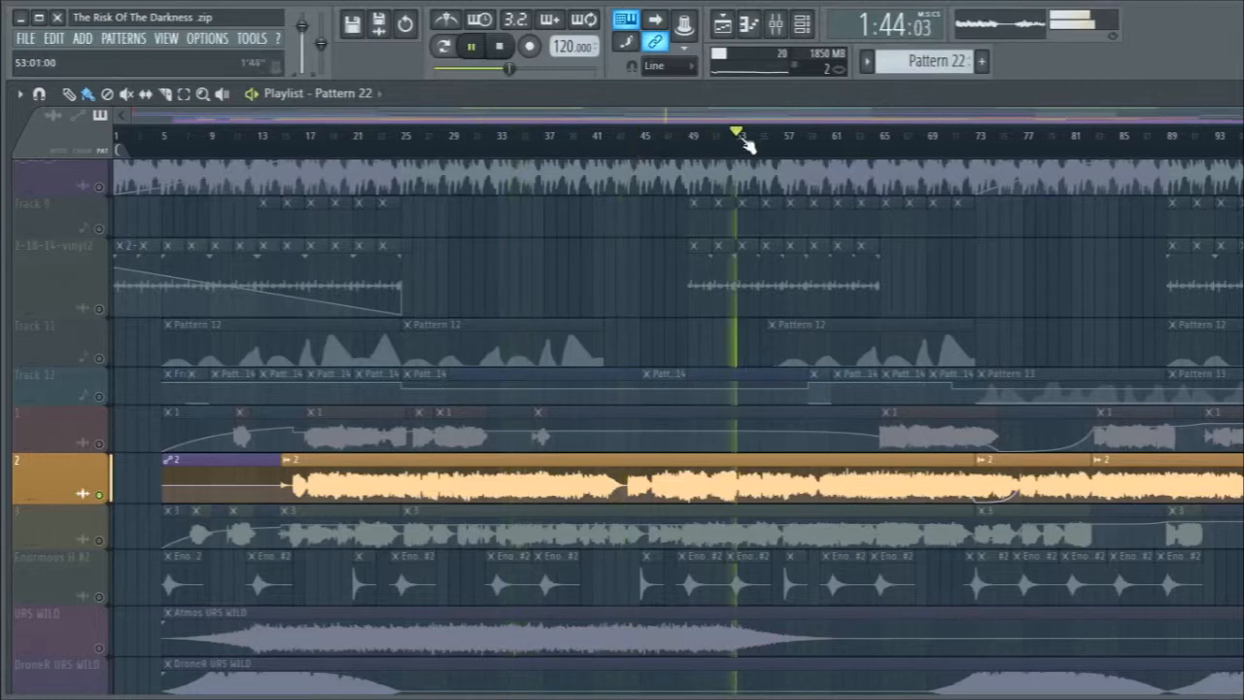
key(space)
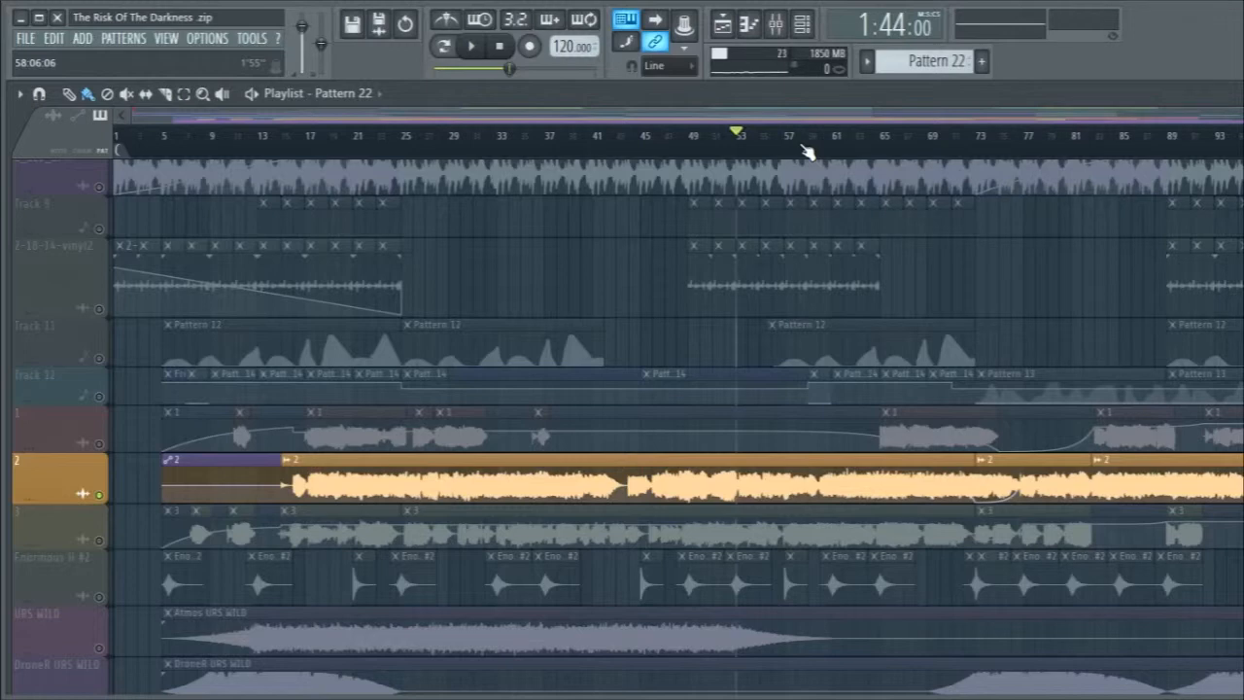
key(space)
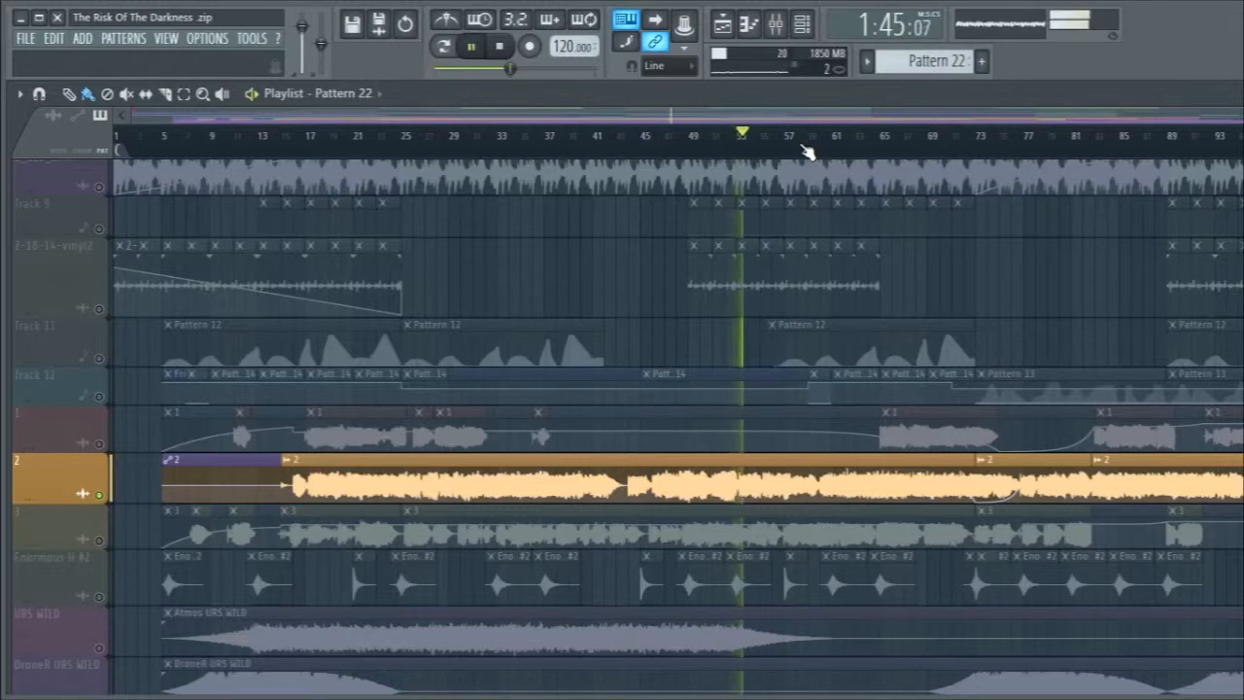
key(space)
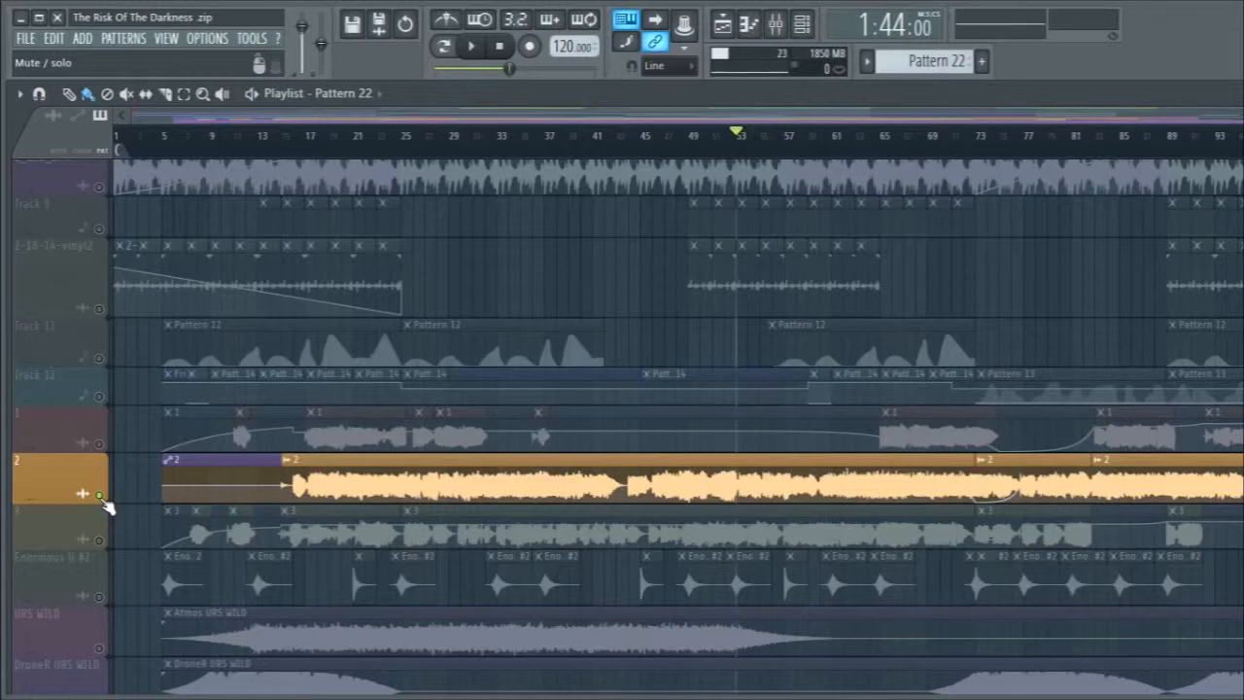
right_click(99, 494)
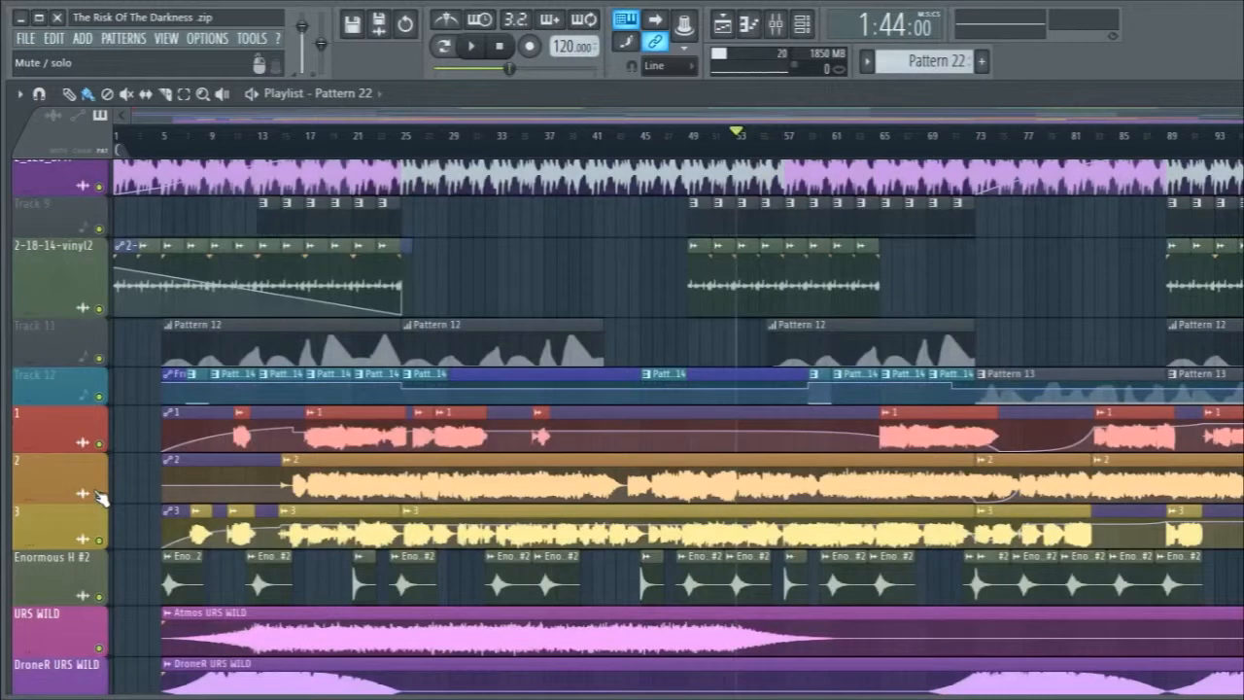
Solo track 1, switch the solo to track 2 for playback from bar 17, and re-enable every playlist track.
click(99, 445)
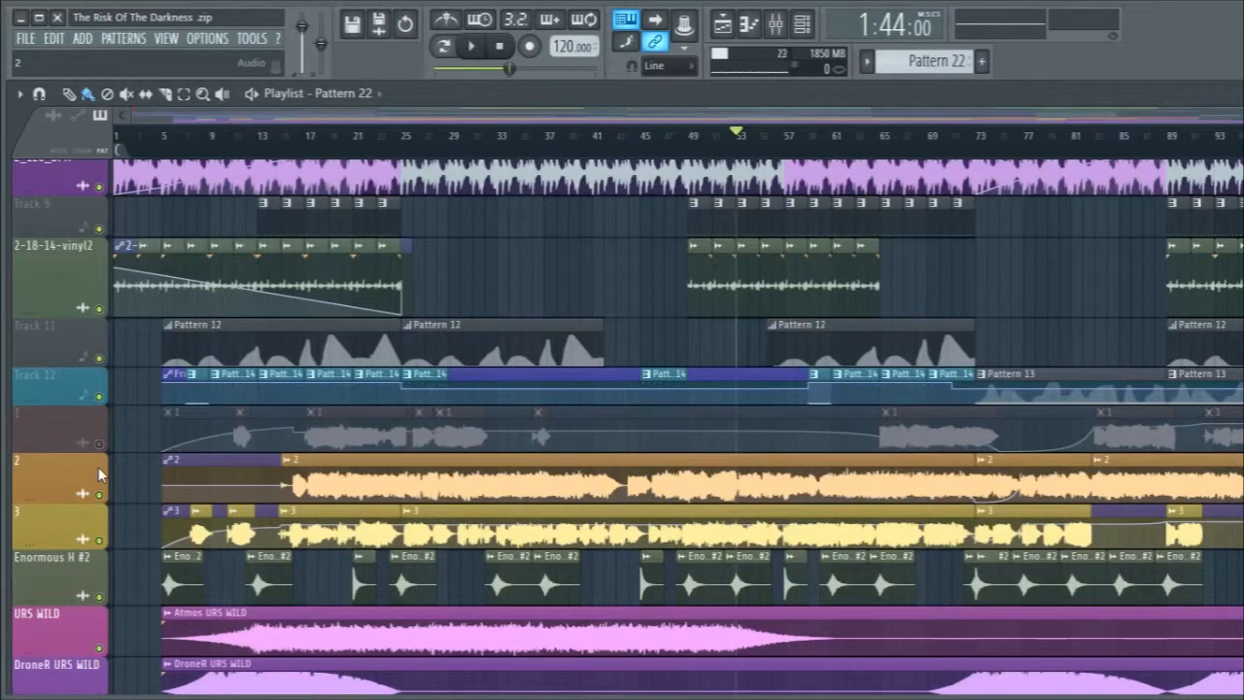
right_click(99, 445)
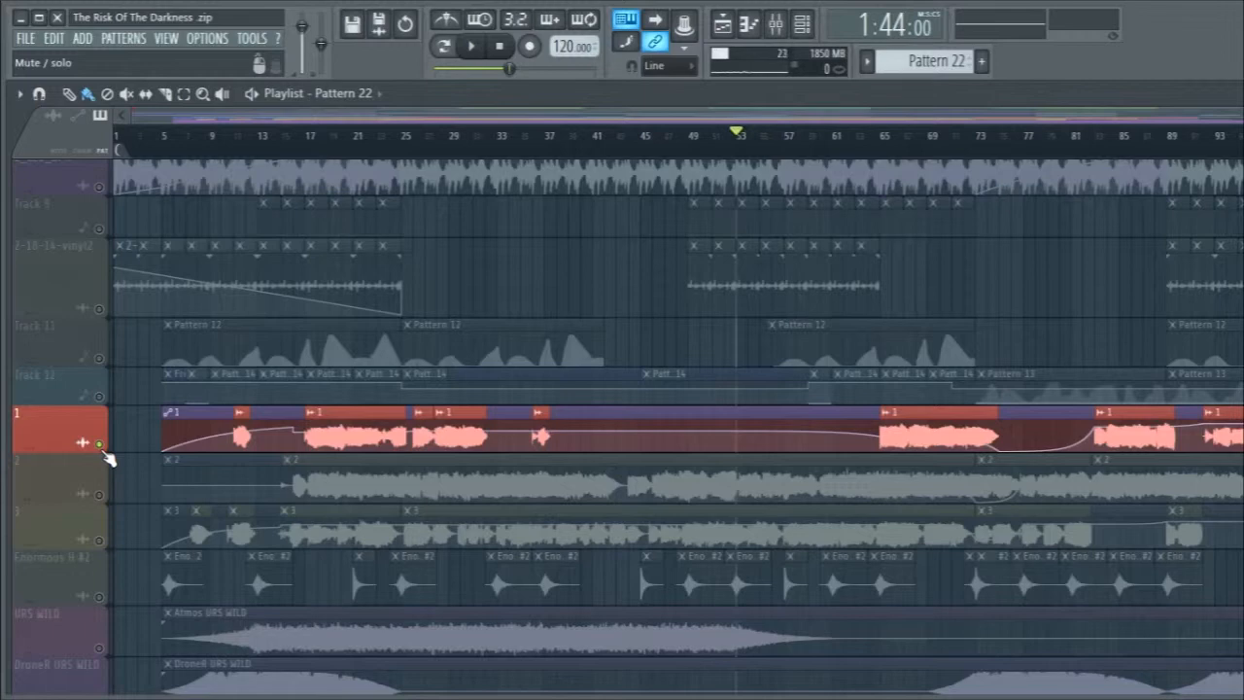
click(305, 154)
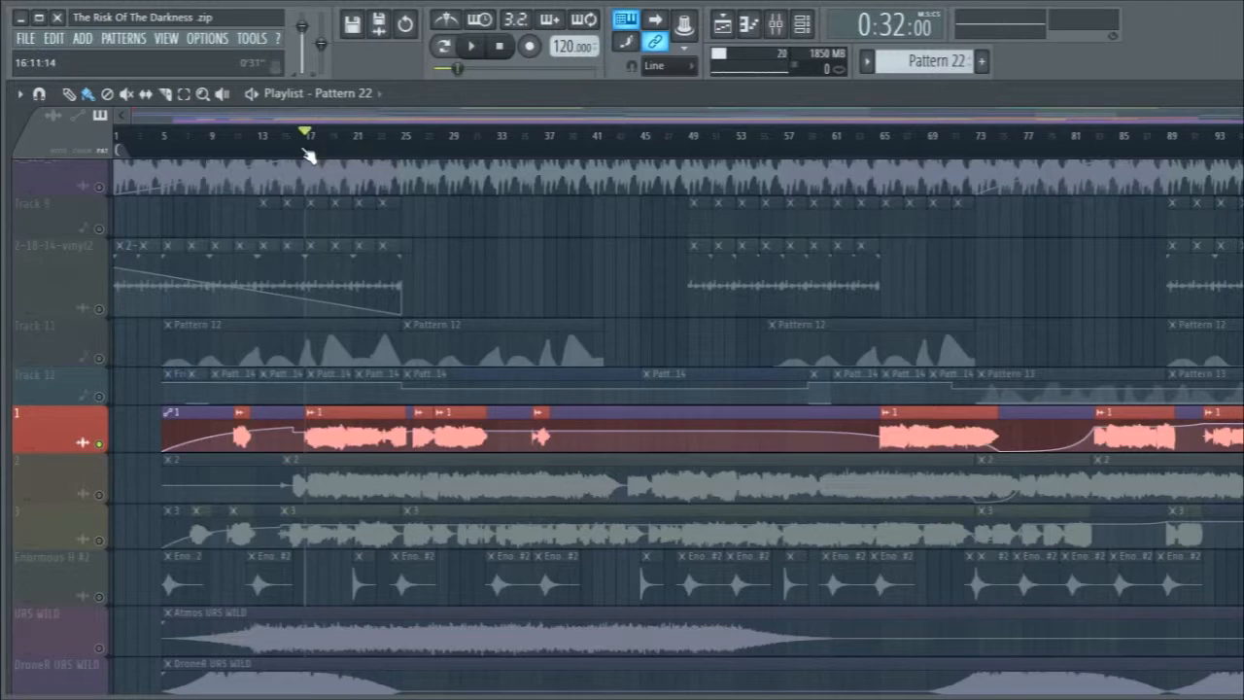
click(103, 497)
key(space)
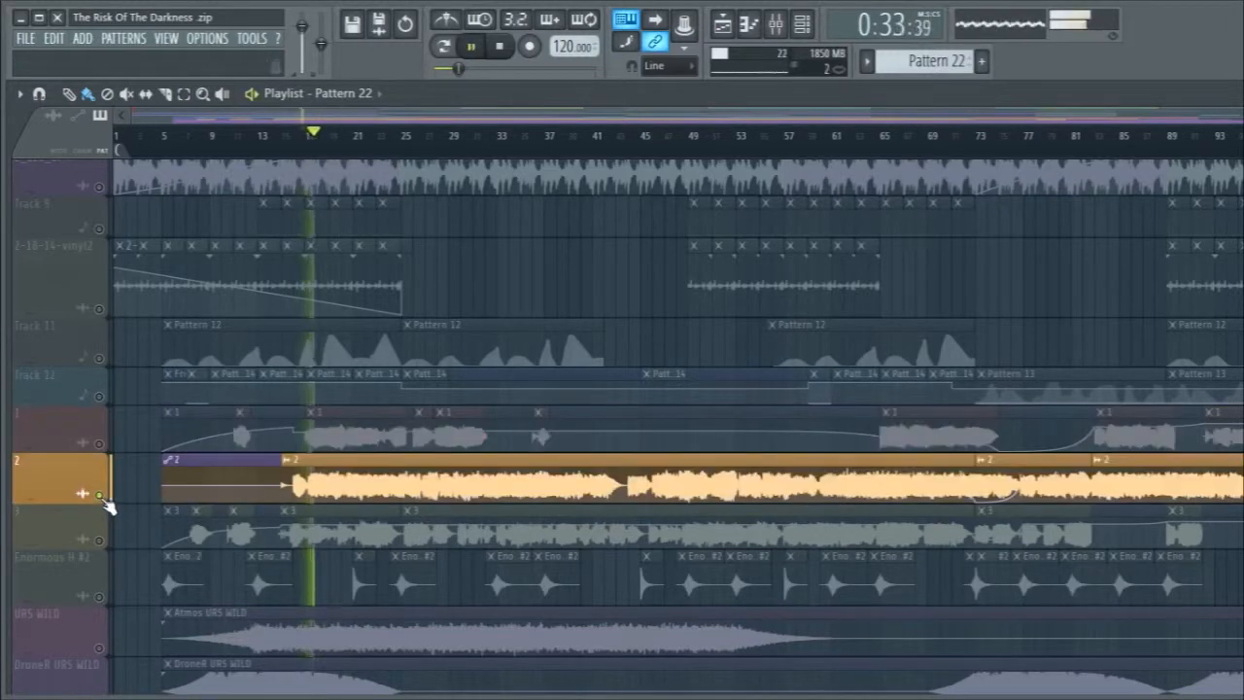
key(space)
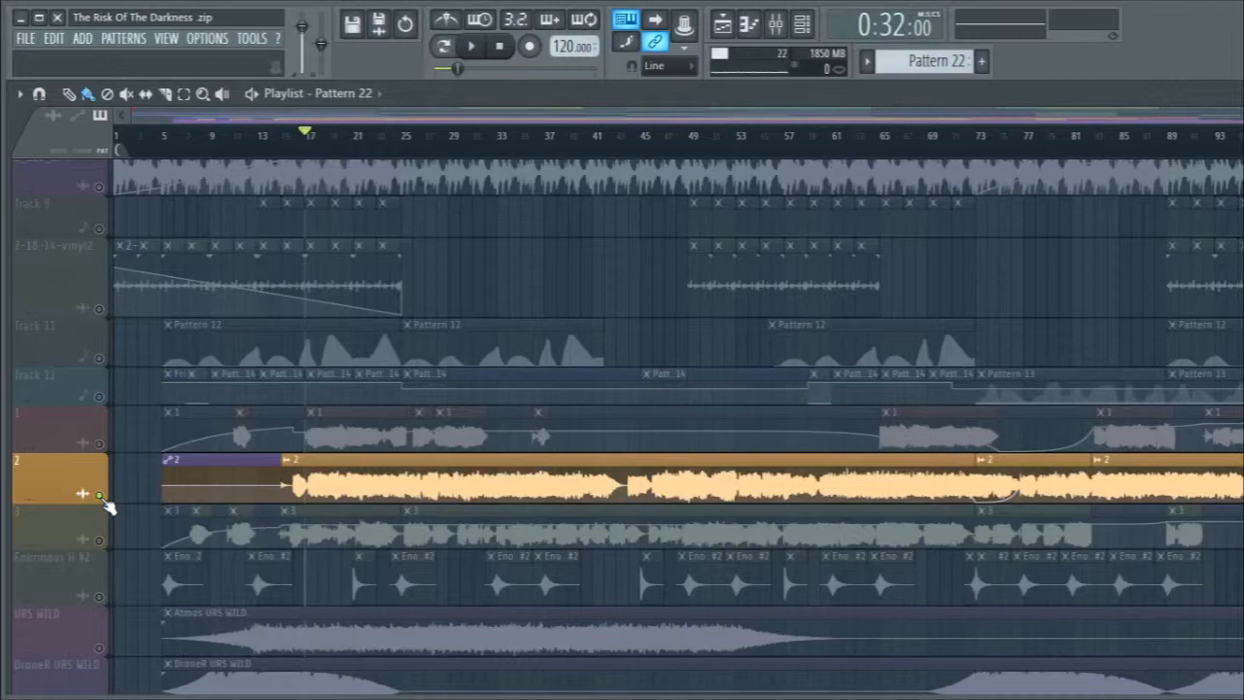
right_click(100, 495)
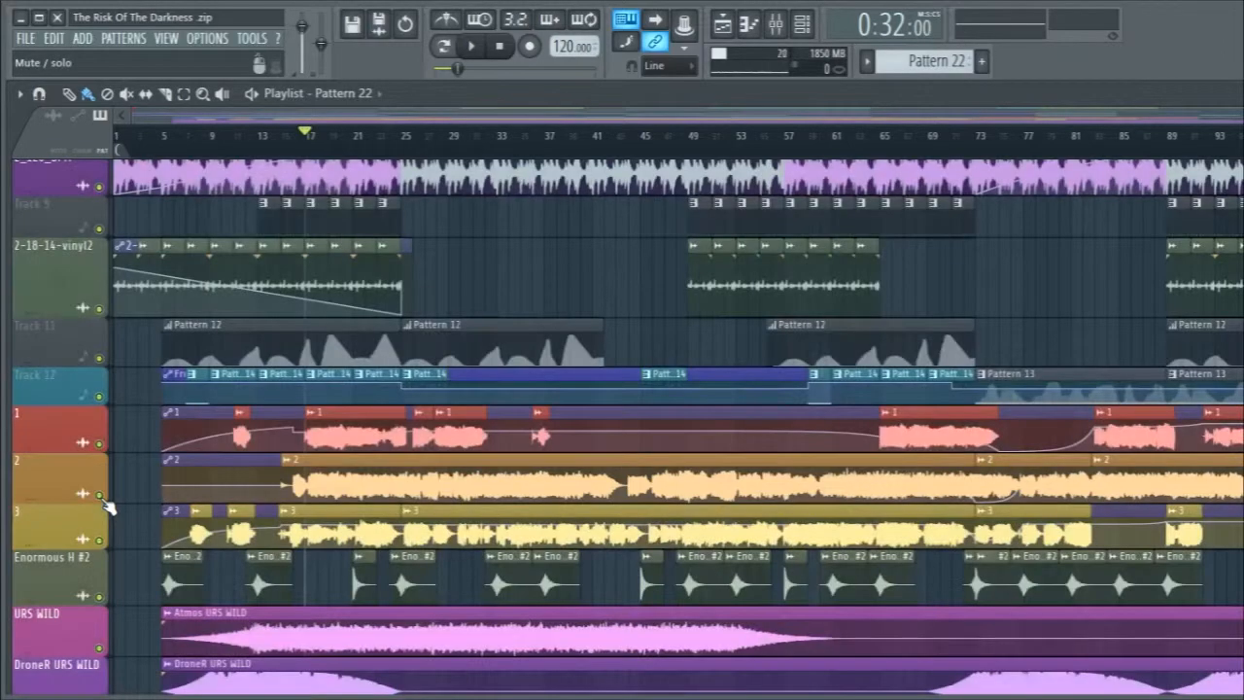
Open the sample settings of an audio clip on track 1 and show its mixer insert 19.
scroll(109, 507, down, 3)
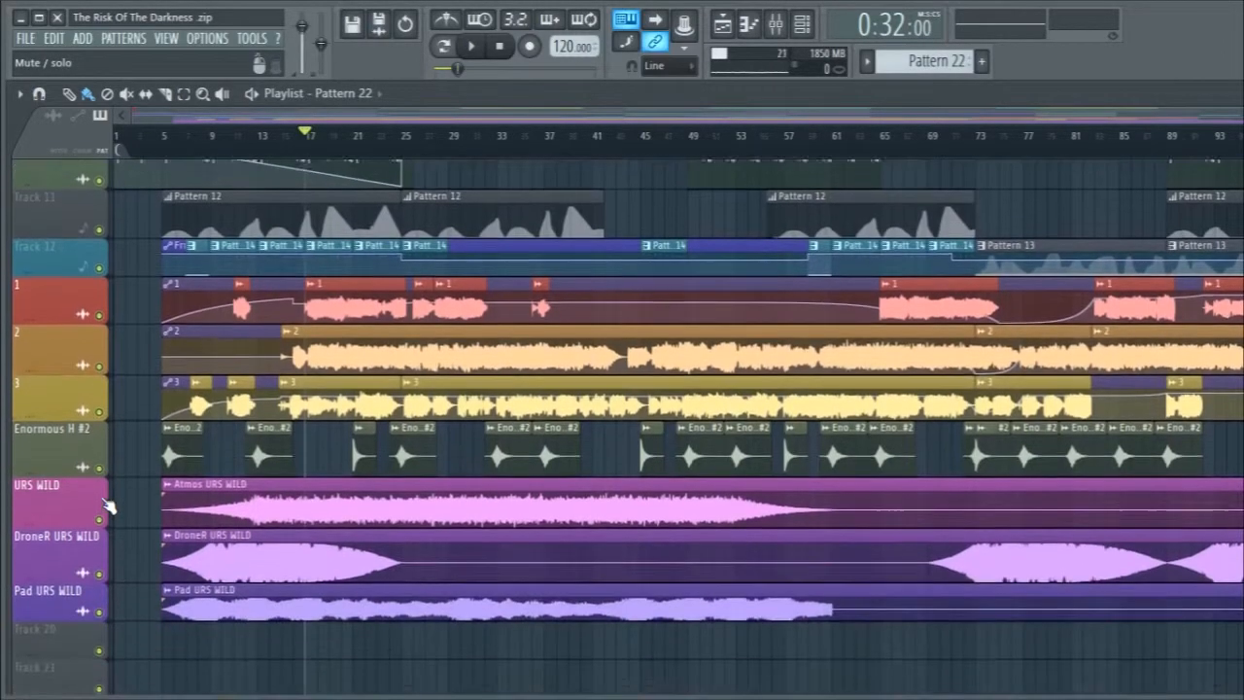
scroll(109, 507, up, 4)
double_click(346, 472)
key(F9)
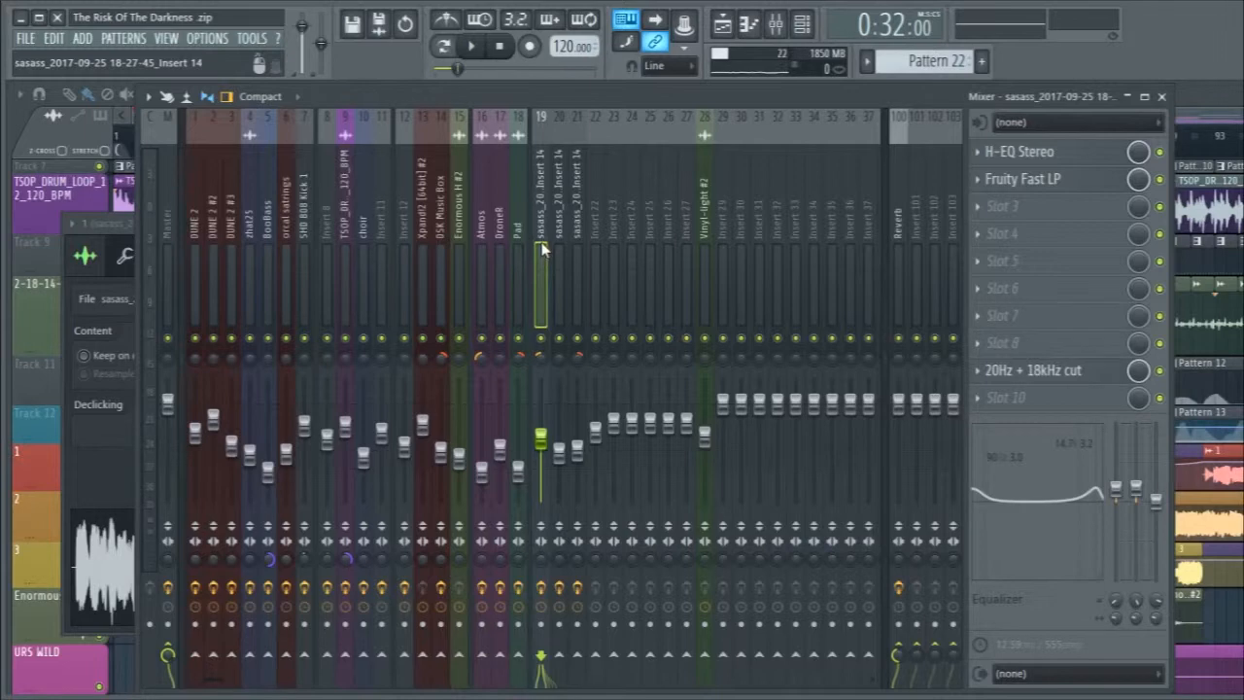
Solo mixer insert 19 and play it from bar 17, first with its effects enabled and again with them bypassed.
right_click(543, 338)
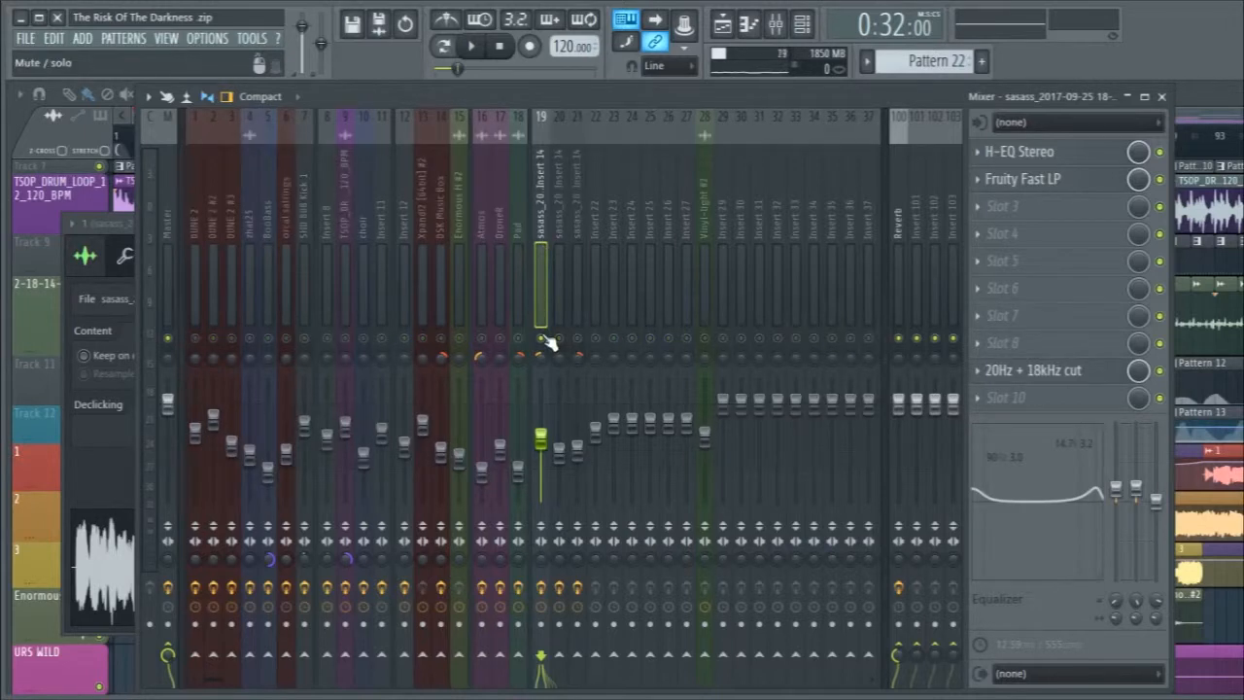
key(space)
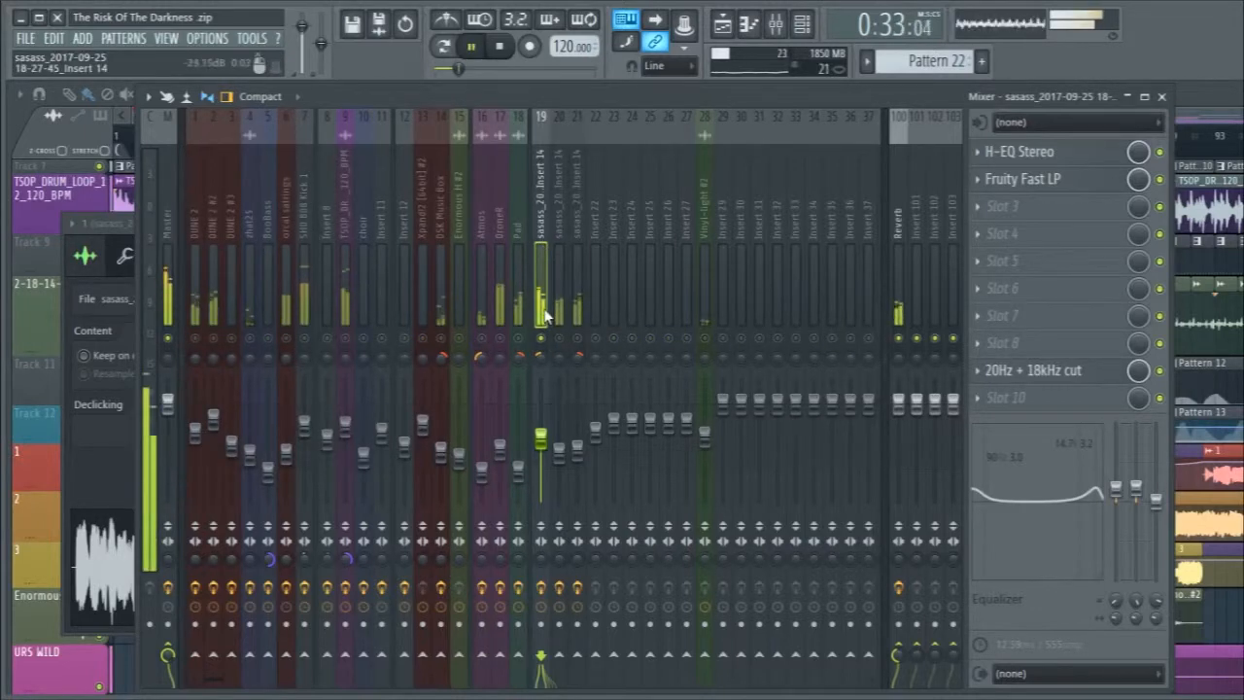
key(space)
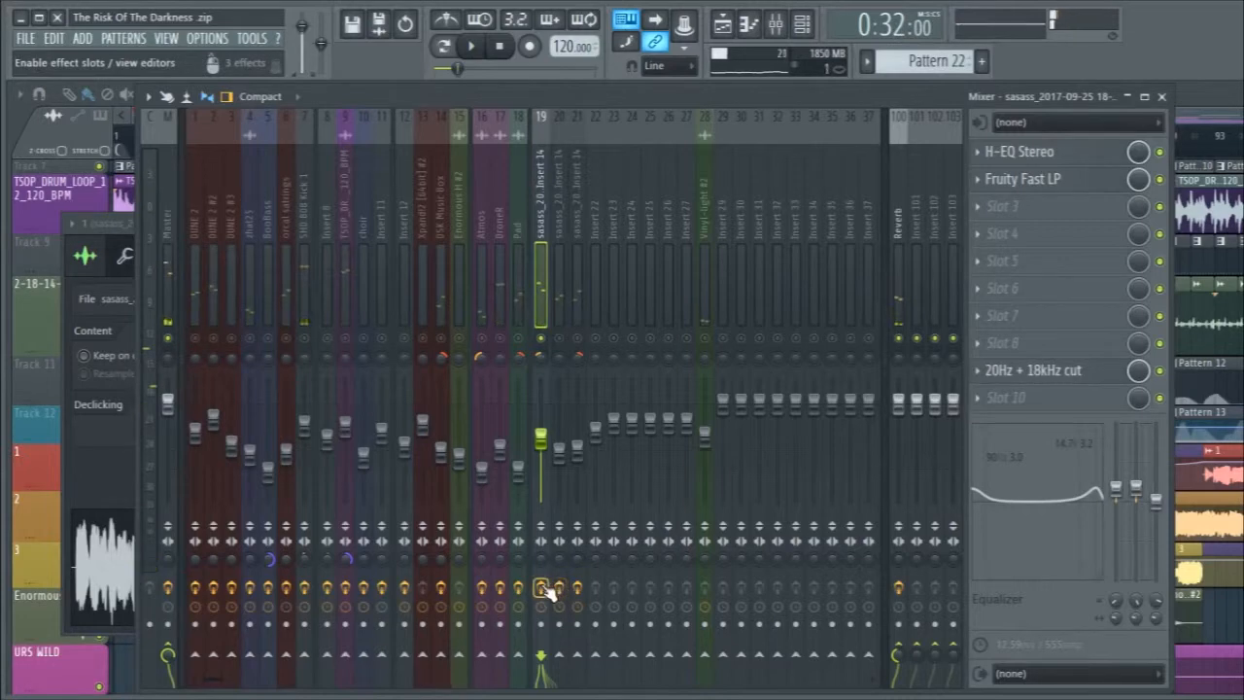
key(space)
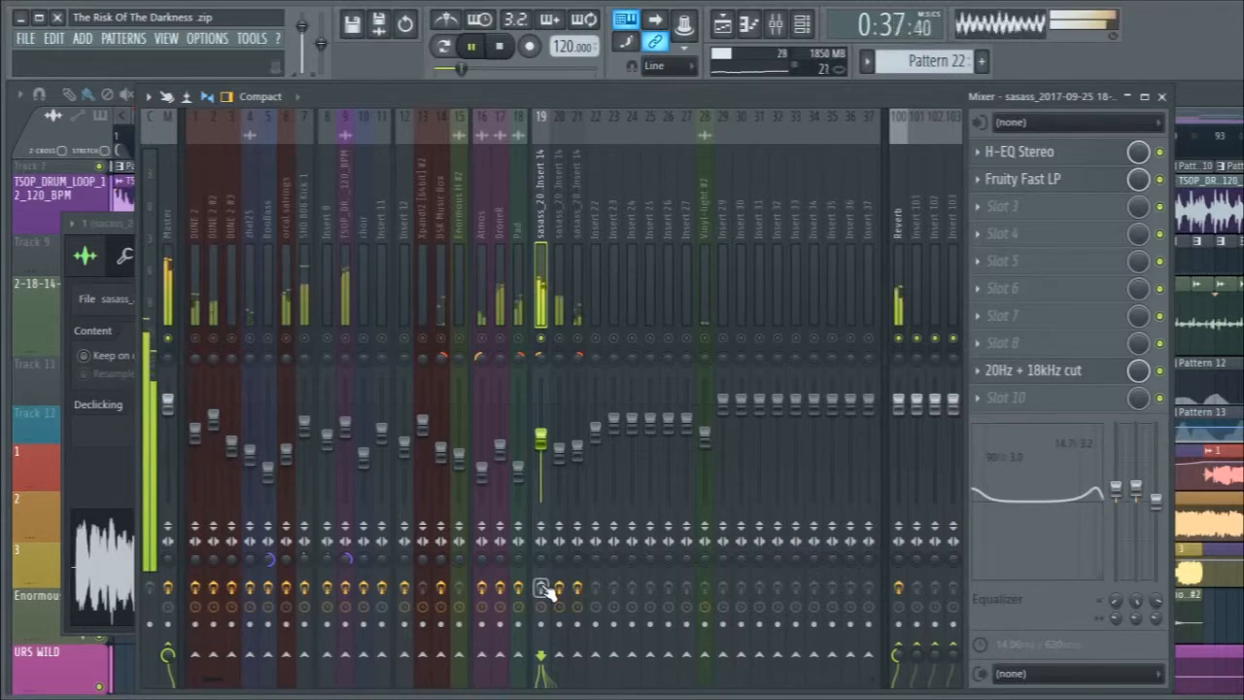
key(space)
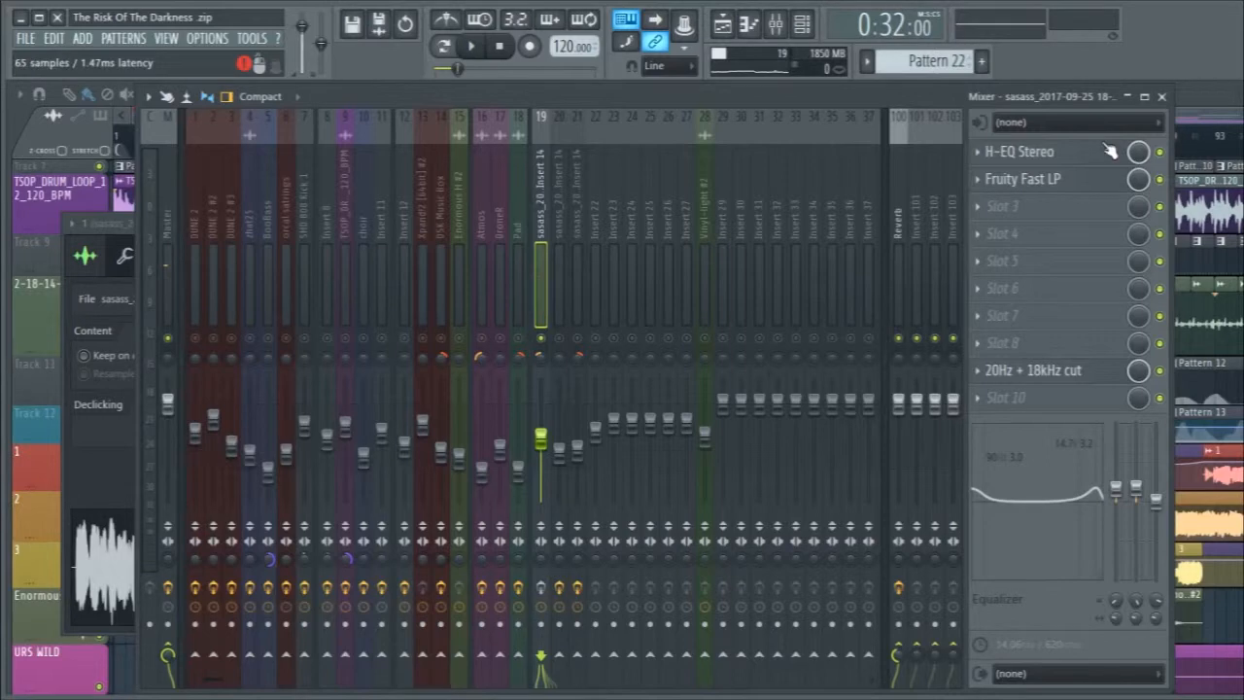
Inspect the 20Hz + 18kHz cut equalizer and the Fruity Fast LP effect on insert 19.
click(1067, 370)
drag(701, 479, 767, 252)
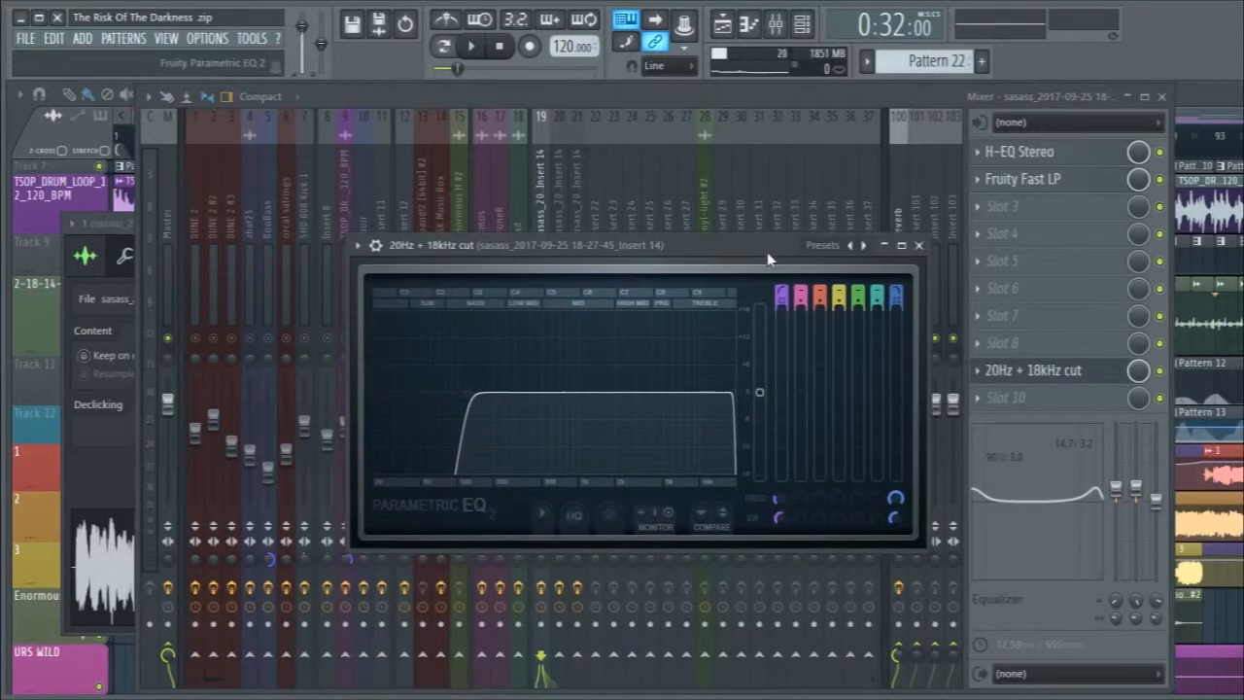
drag(468, 393, 474, 393)
click(918, 245)
click(1056, 183)
click(1059, 183)
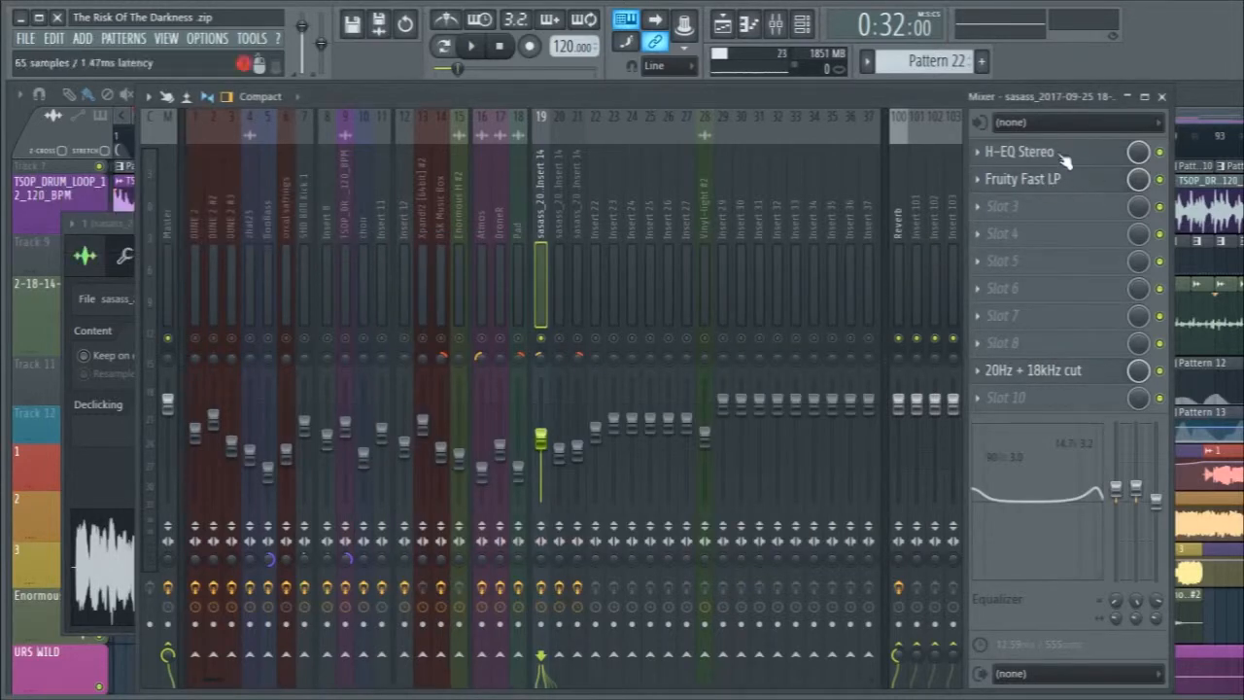
Examine the H-EQ Stereo curve and settings on insert 19, and close the mixer.
click(1063, 158)
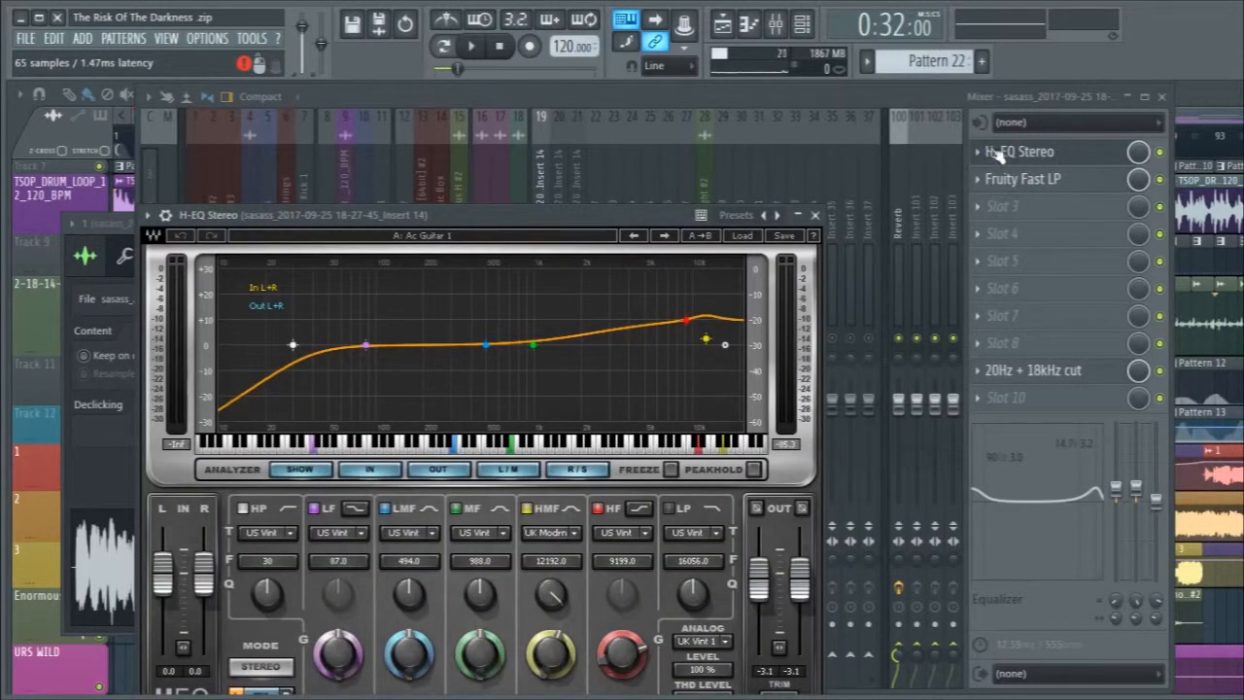
drag(482, 214, 560, 176)
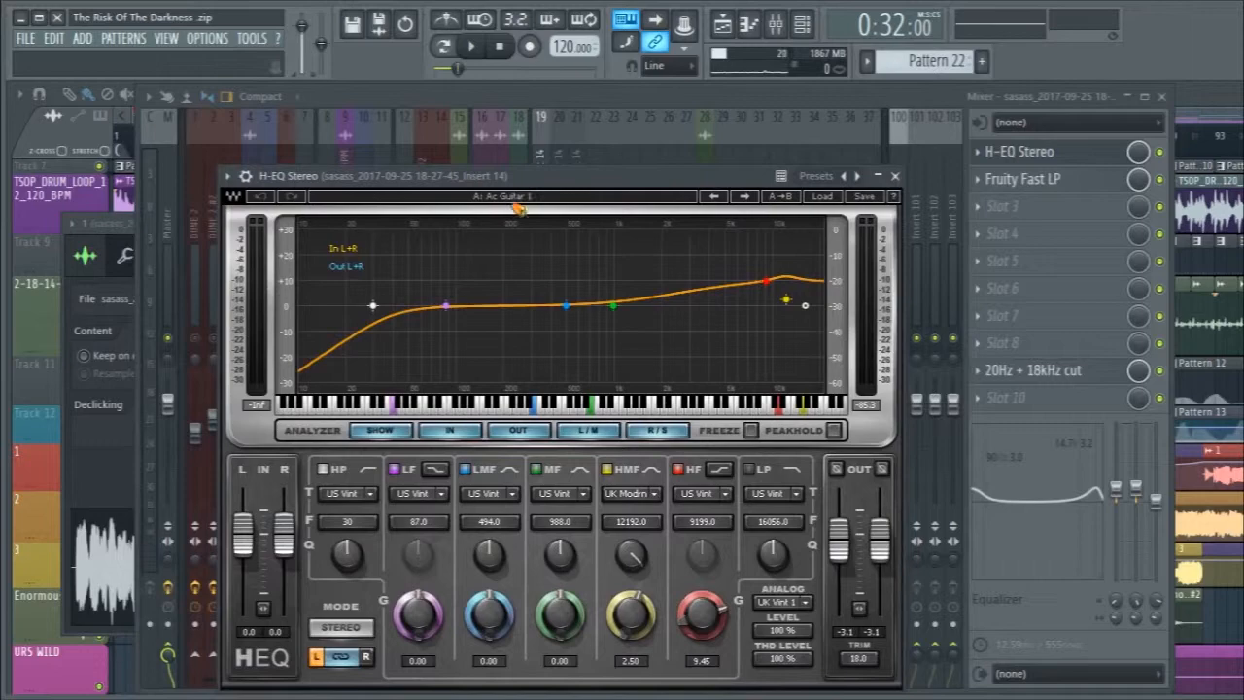
click(895, 176)
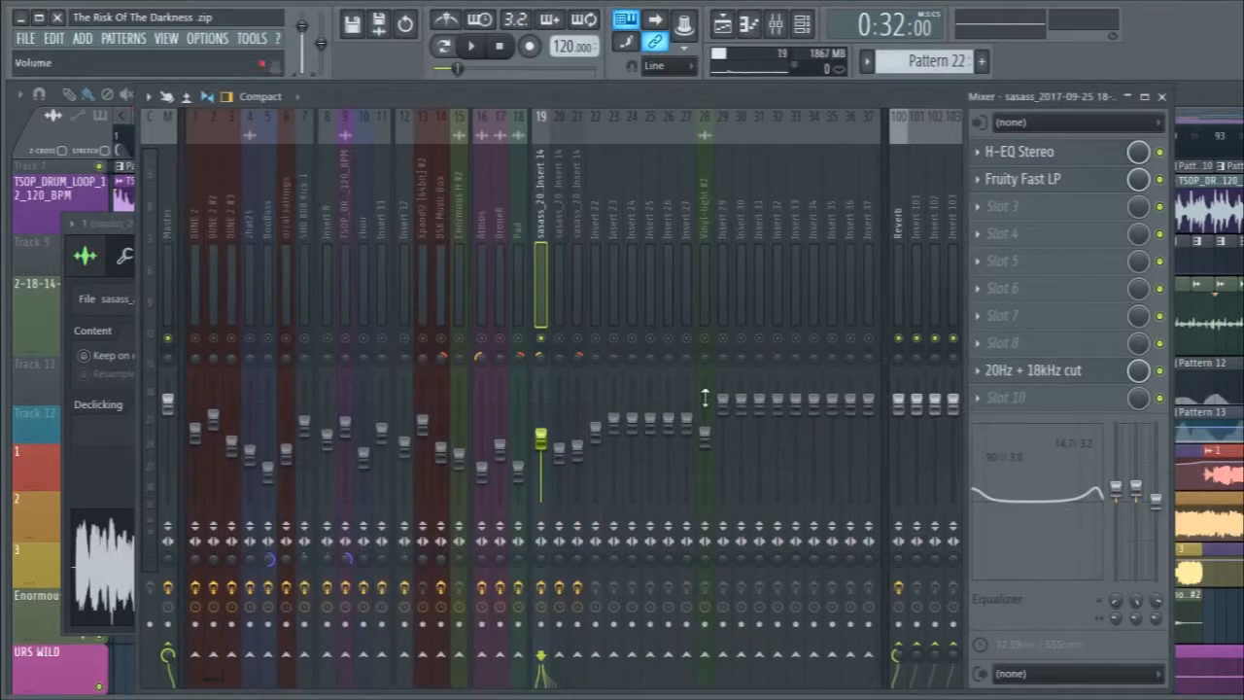
click(1162, 97)
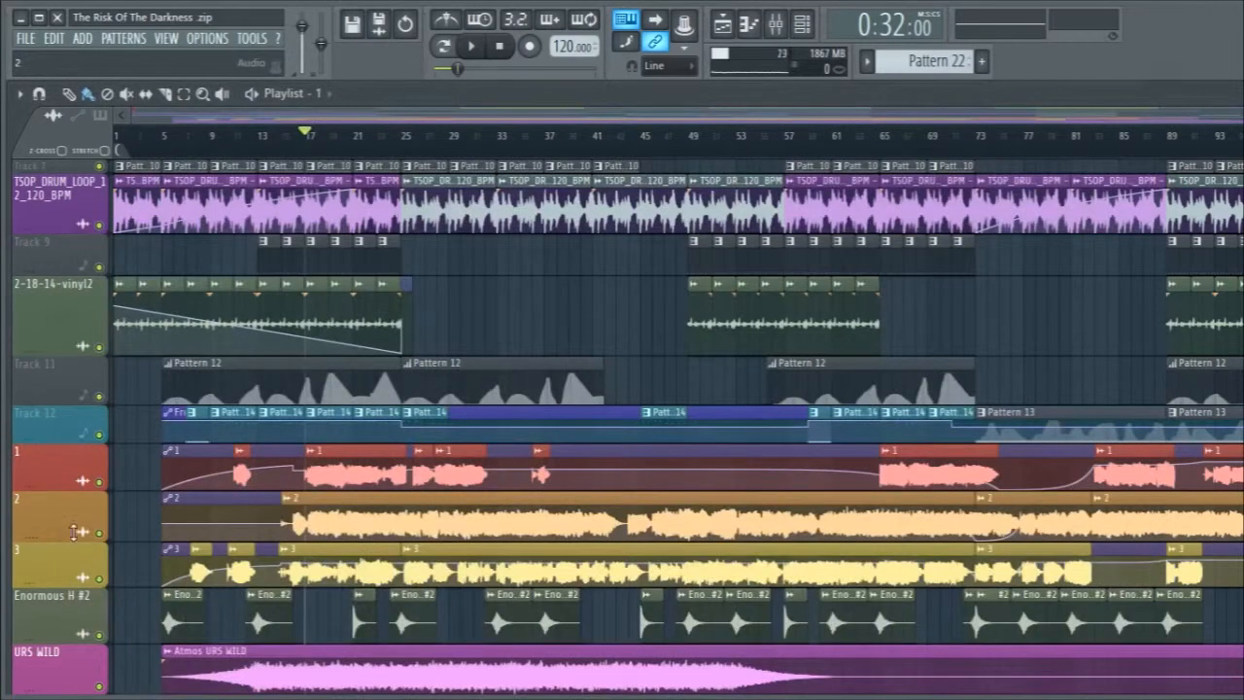
Open the sample settings of the audio clip on track 2, and play its mixer insert 20 soloed from bar 17.
right_click(94, 534)
click(313, 521)
double_click(322, 521)
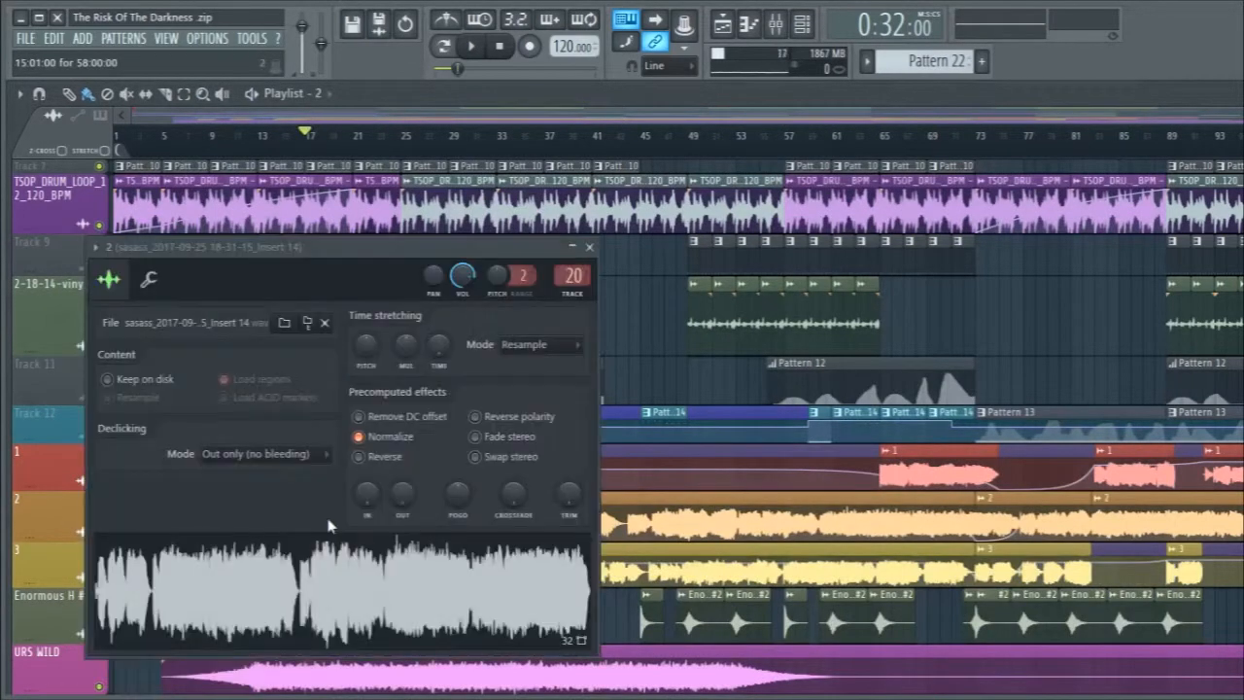
click(591, 251)
key(F9)
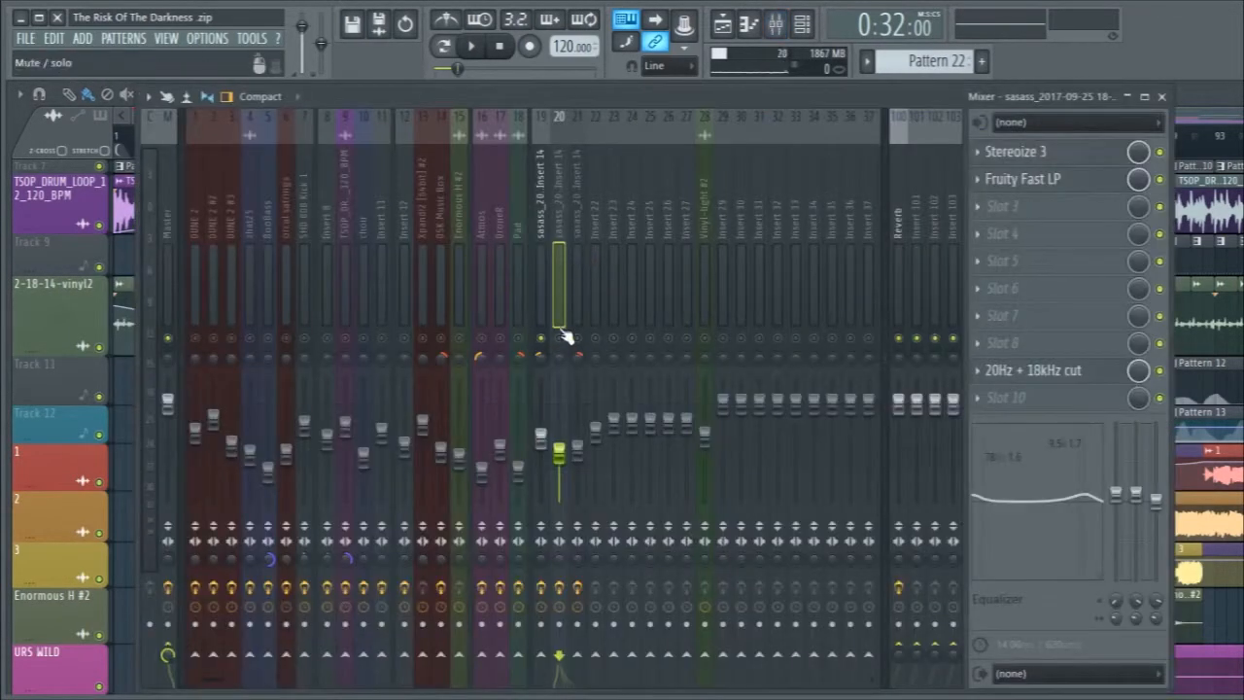
key(space)
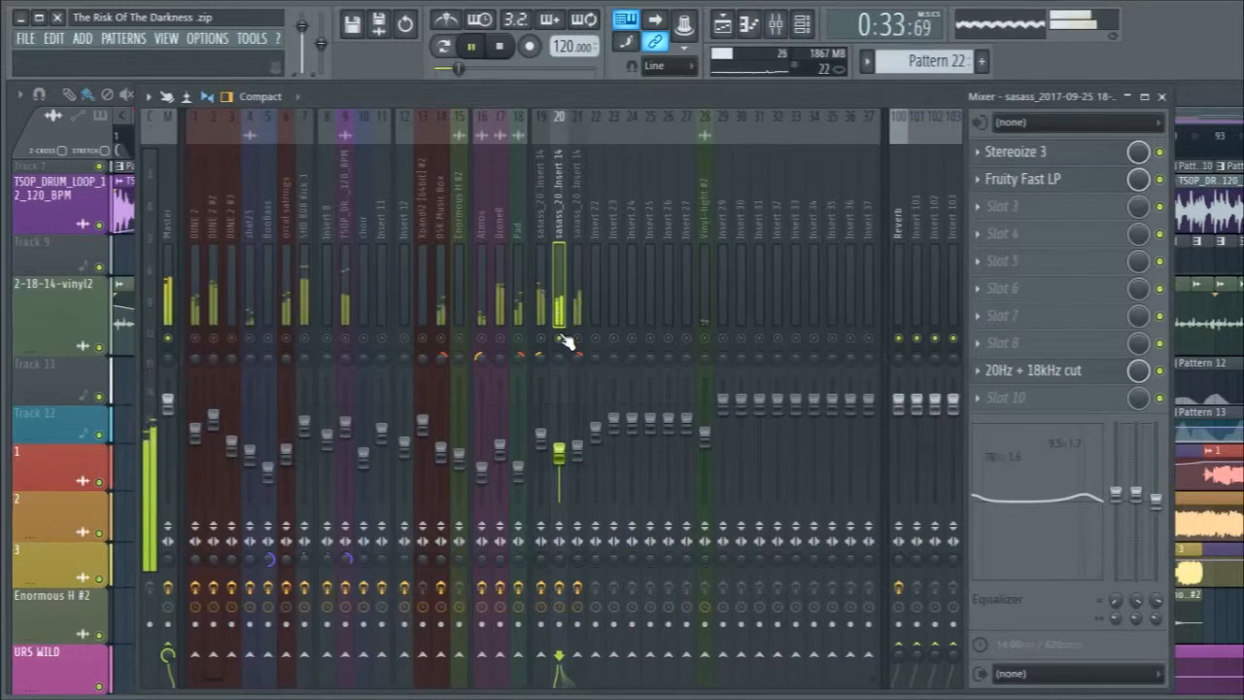
key(space)
Inspect the 20Hz + 18kHz cut equalizer on insert 20 during playback, and play the insert with its effects bypassed.
click(1074, 377)
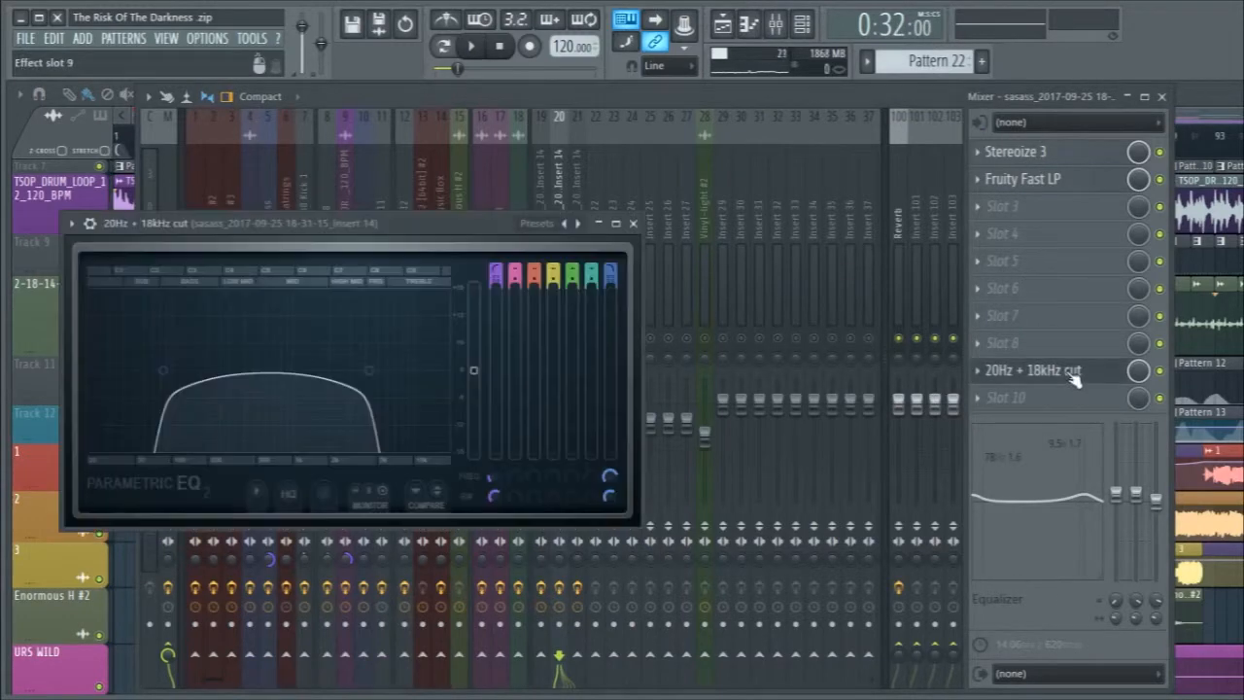
key(space)
key(space)
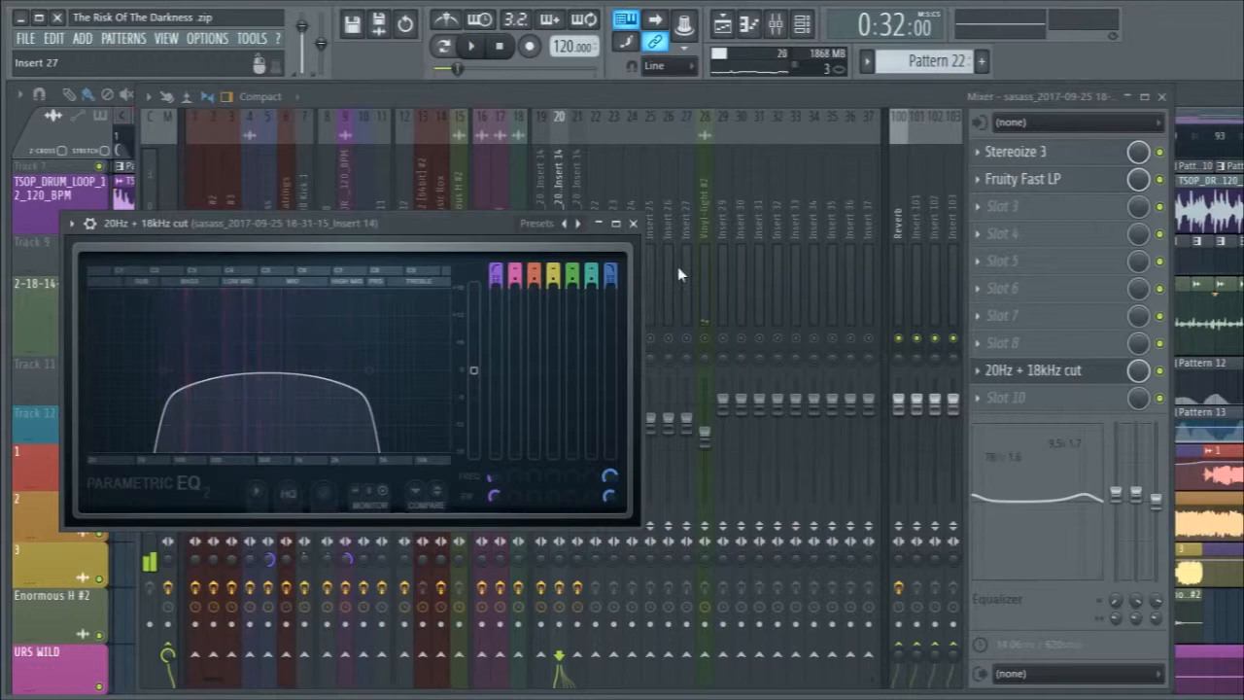
click(634, 224)
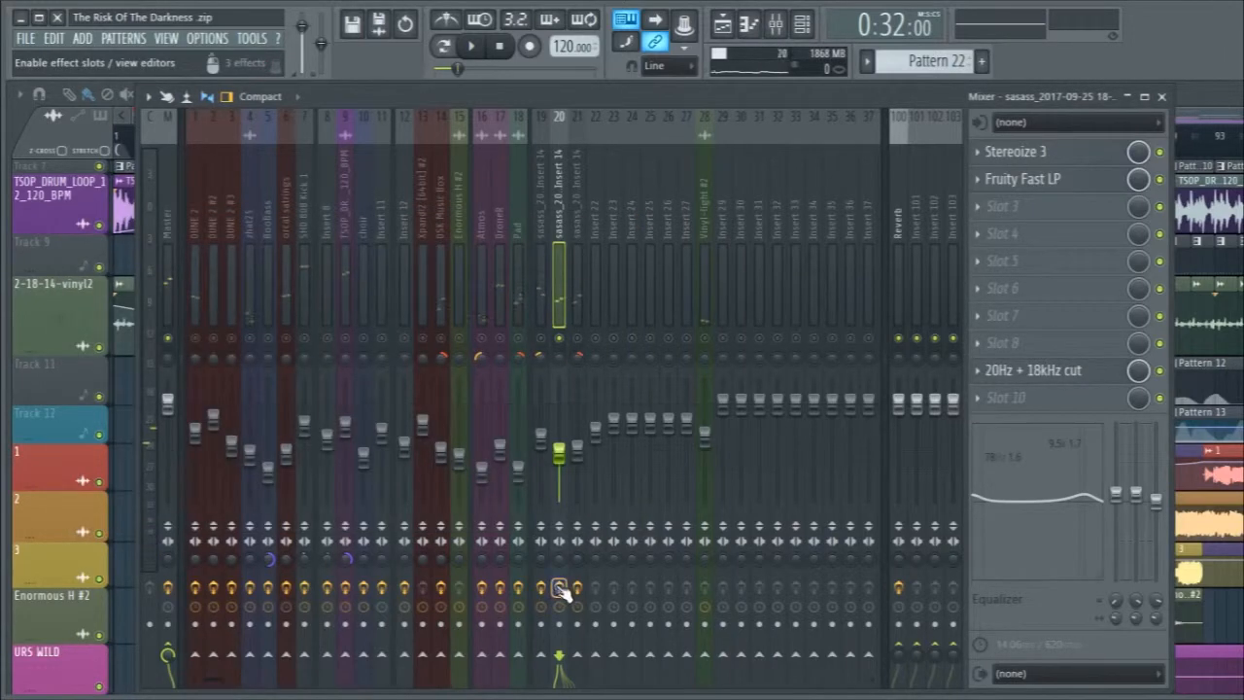
key(space)
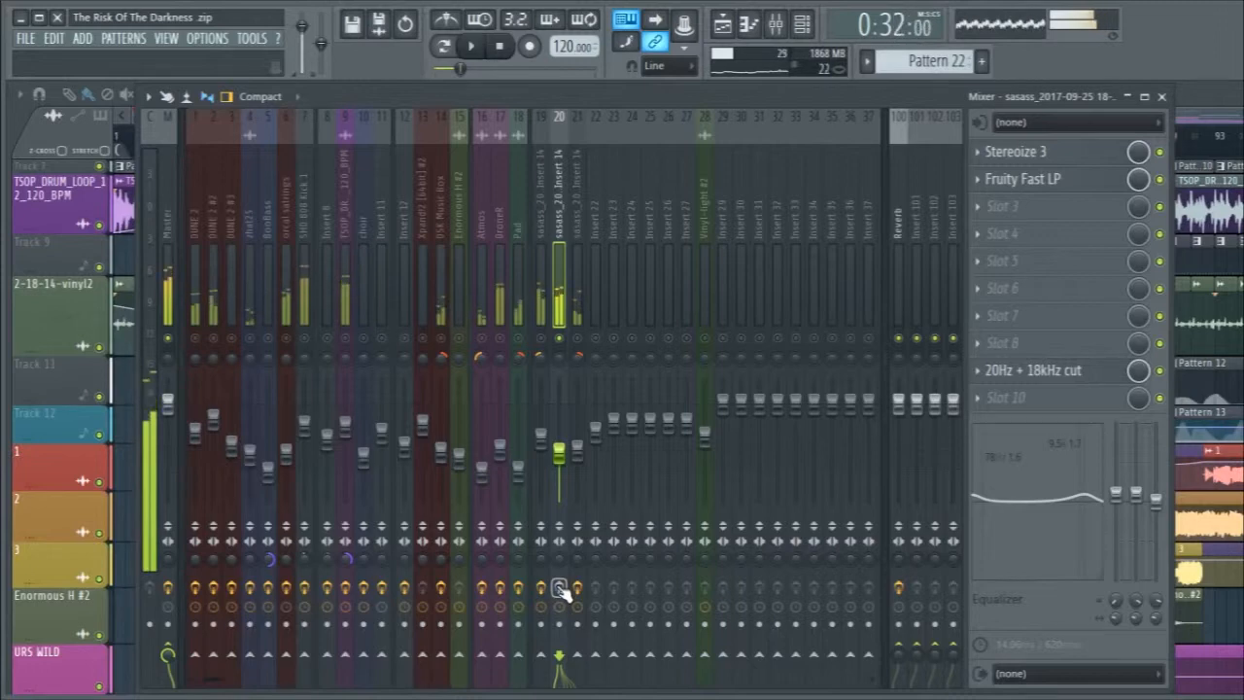
Stop the playback of insert 20, and inspect its 20Hz + 18kHz cut equalizer and Fruity Fast LP effect.
key(space)
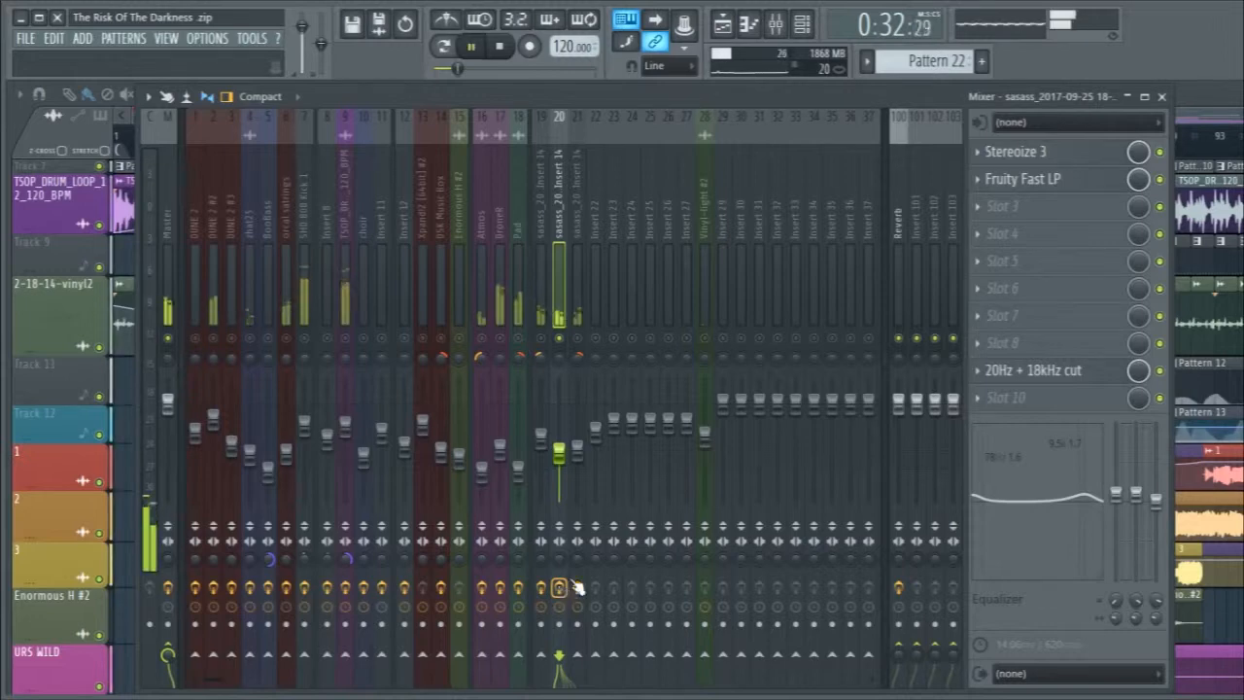
click(1036, 377)
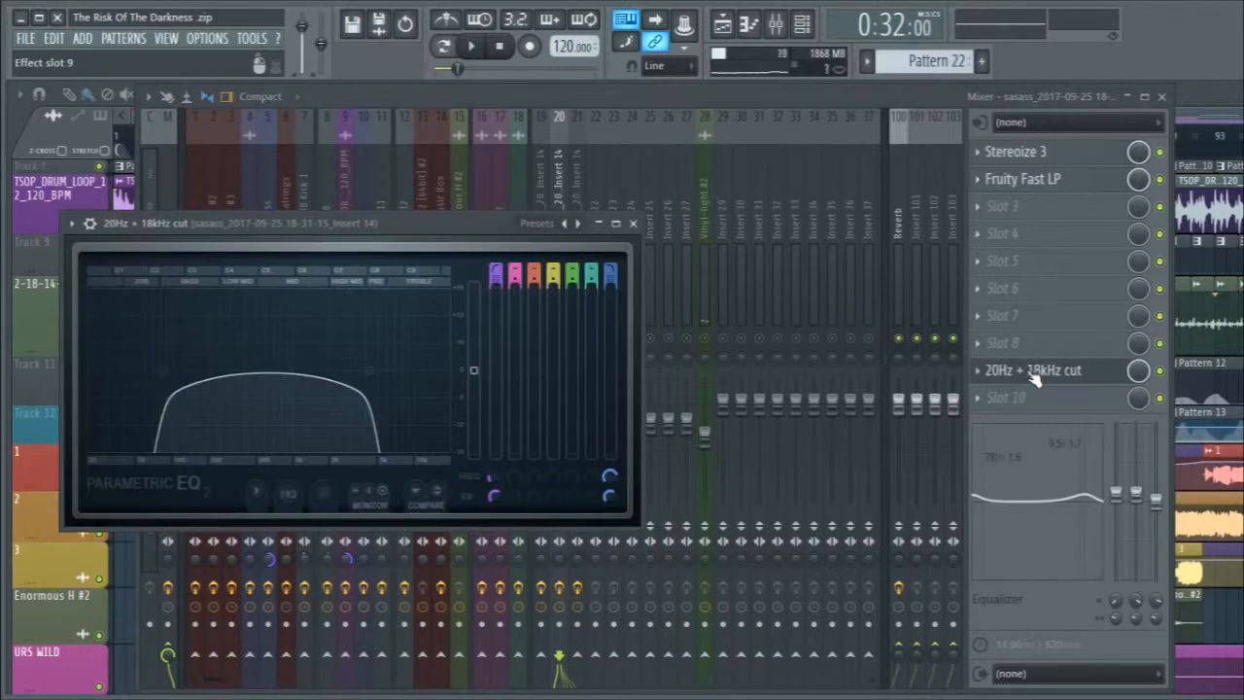
click(1033, 377)
click(1022, 184)
click(1023, 187)
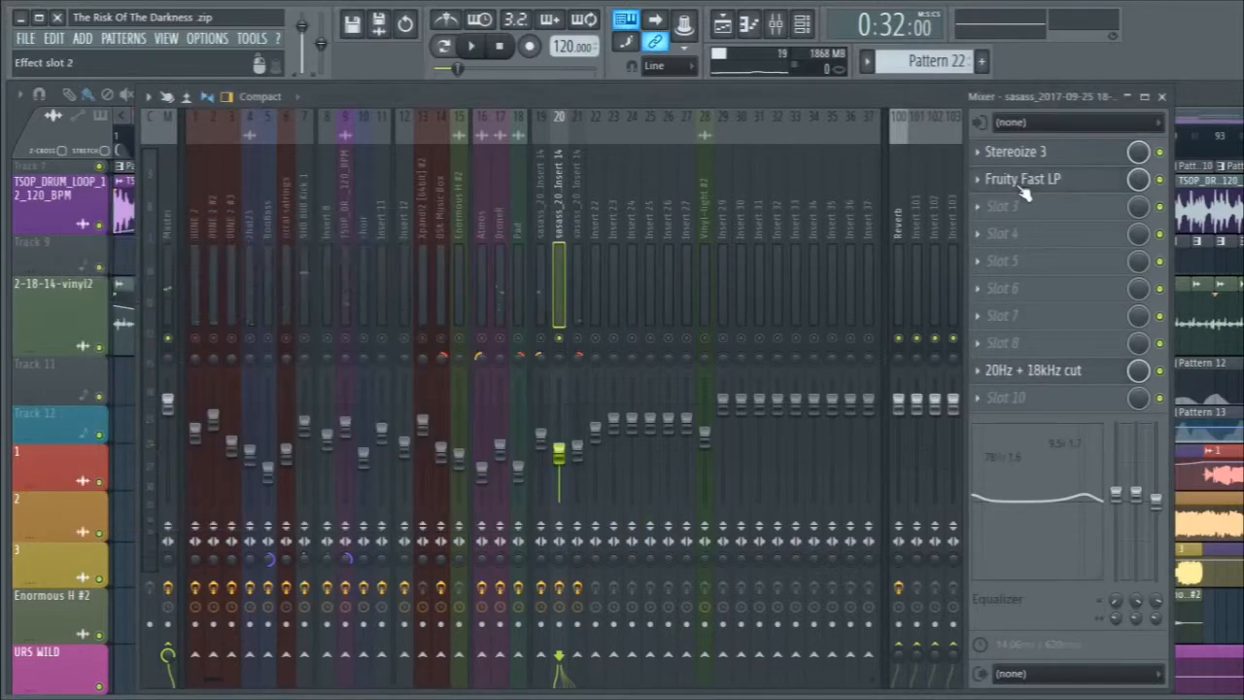
click(1023, 186)
click(1073, 185)
Examine the Stereoize 3 effect on insert 20 and its list of presets, and close both.
click(1048, 154)
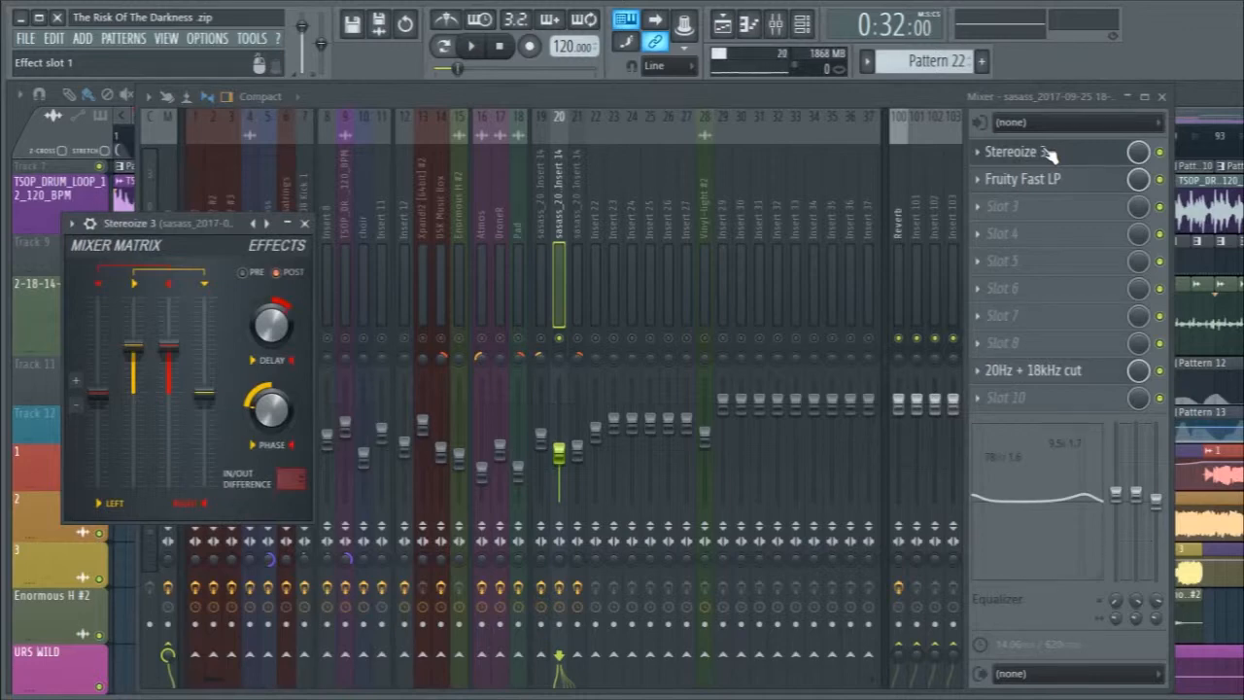
right_click(266, 222)
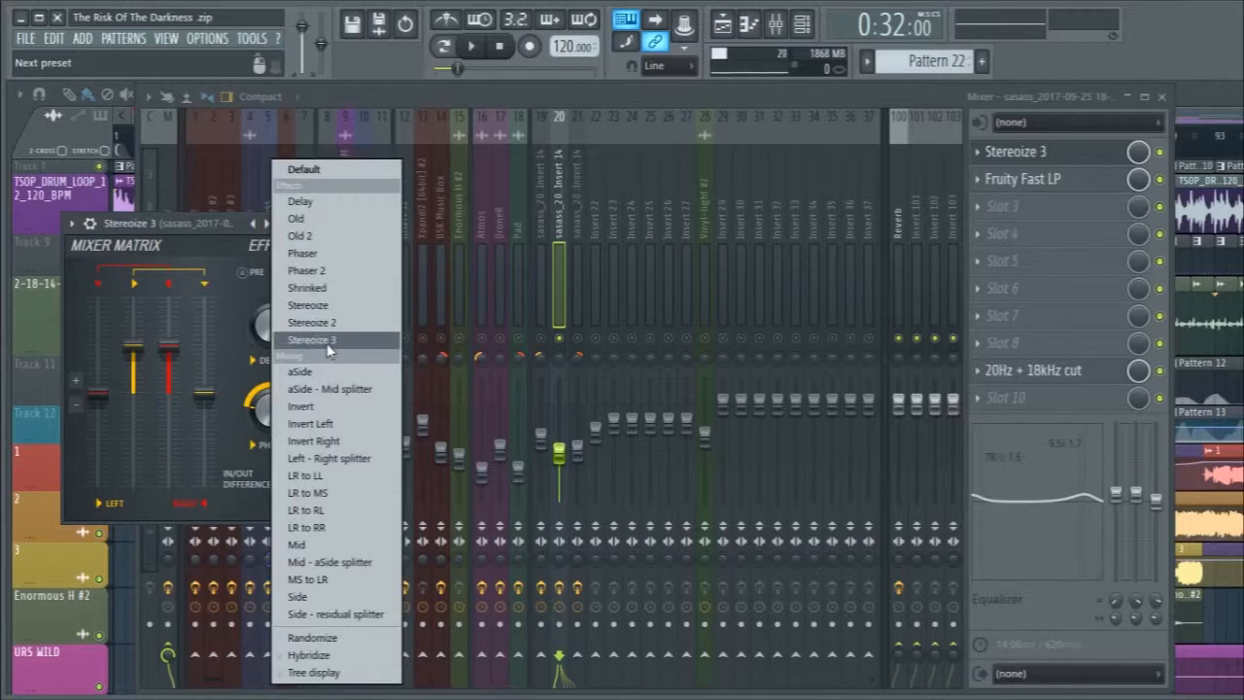
key(Escape)
key(Escape)
Select mixer insert 21 and inspect its 20Hz + 18kHz cut equalizer and its H-EQ Stereo curve.
key(space)
click(583, 316)
key(space)
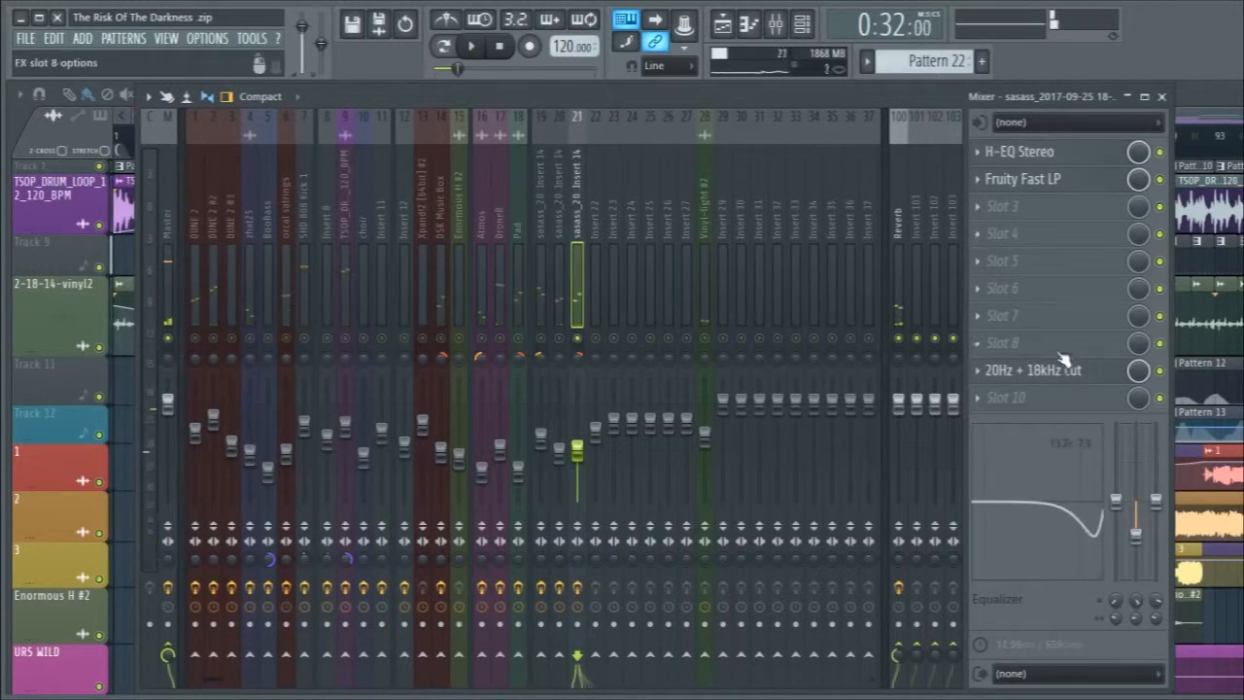
click(1055, 371)
click(1055, 370)
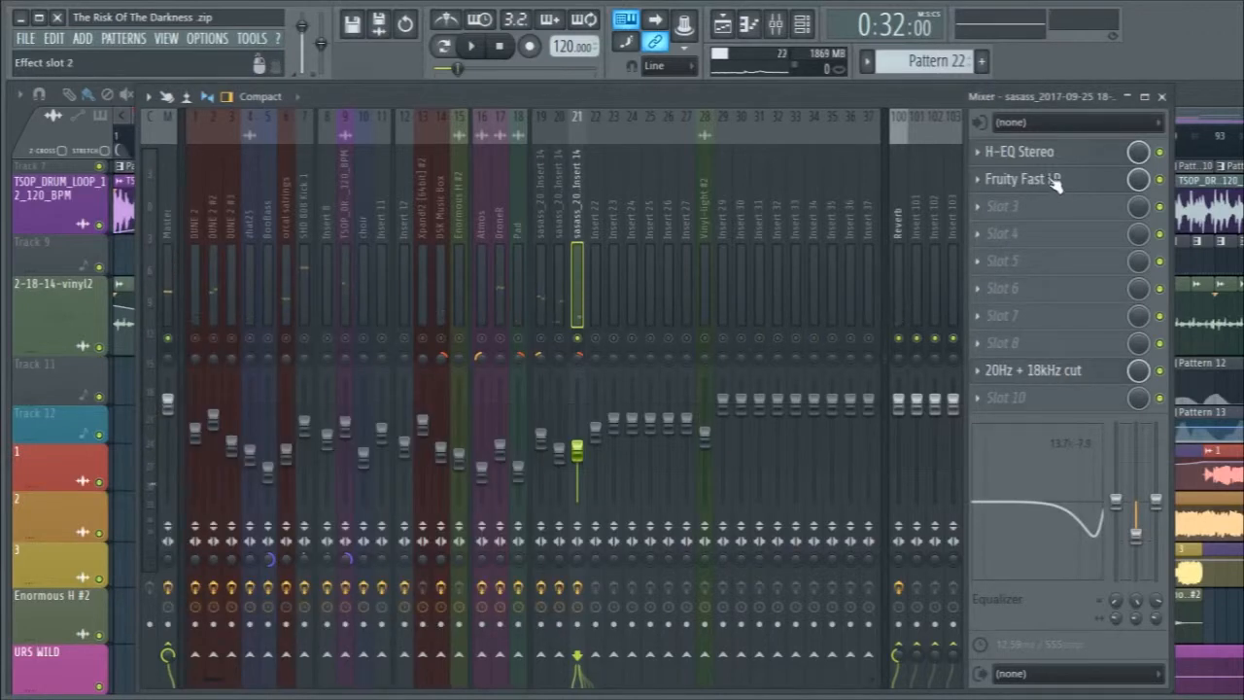
click(1058, 153)
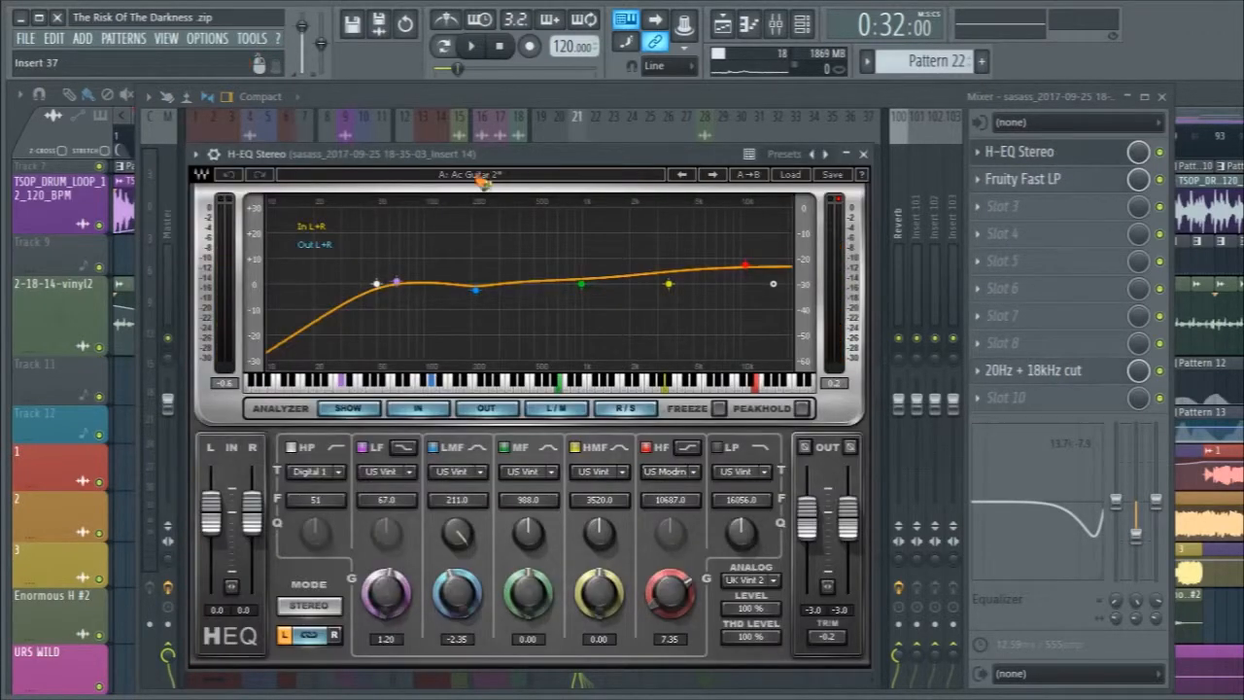
click(863, 155)
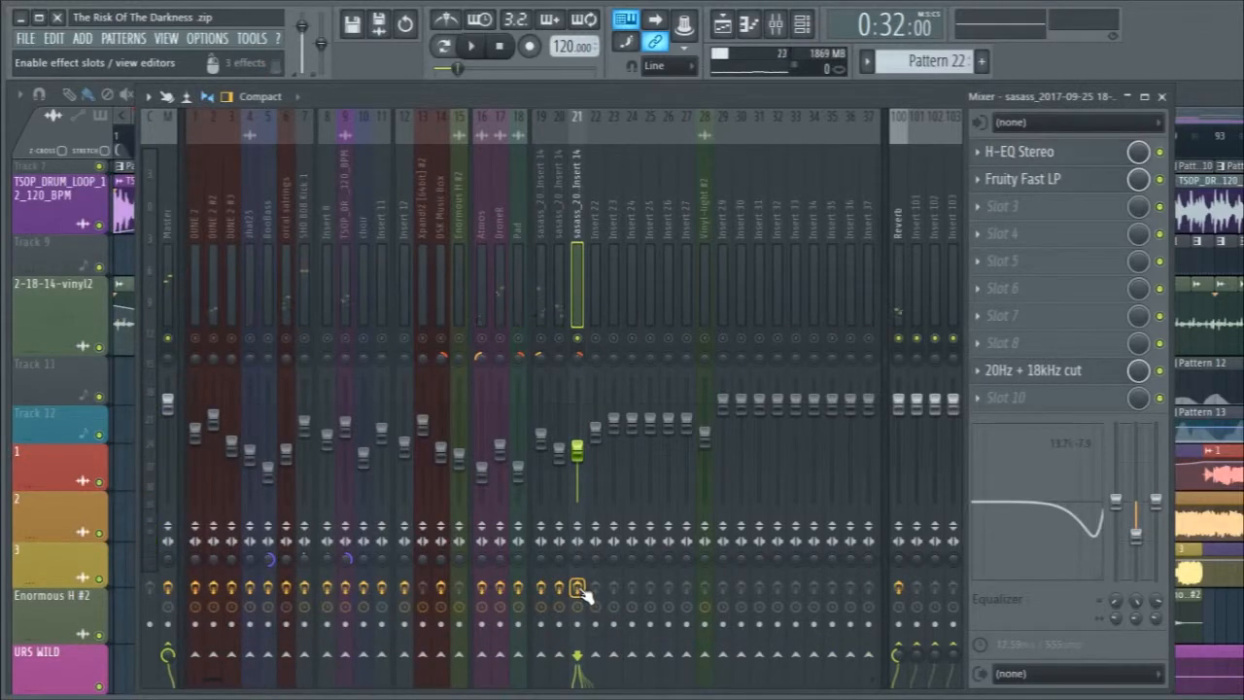
Play the project with insert 21's effects bypassed for comparison, re-enable them, and close the mixer.
key(space)
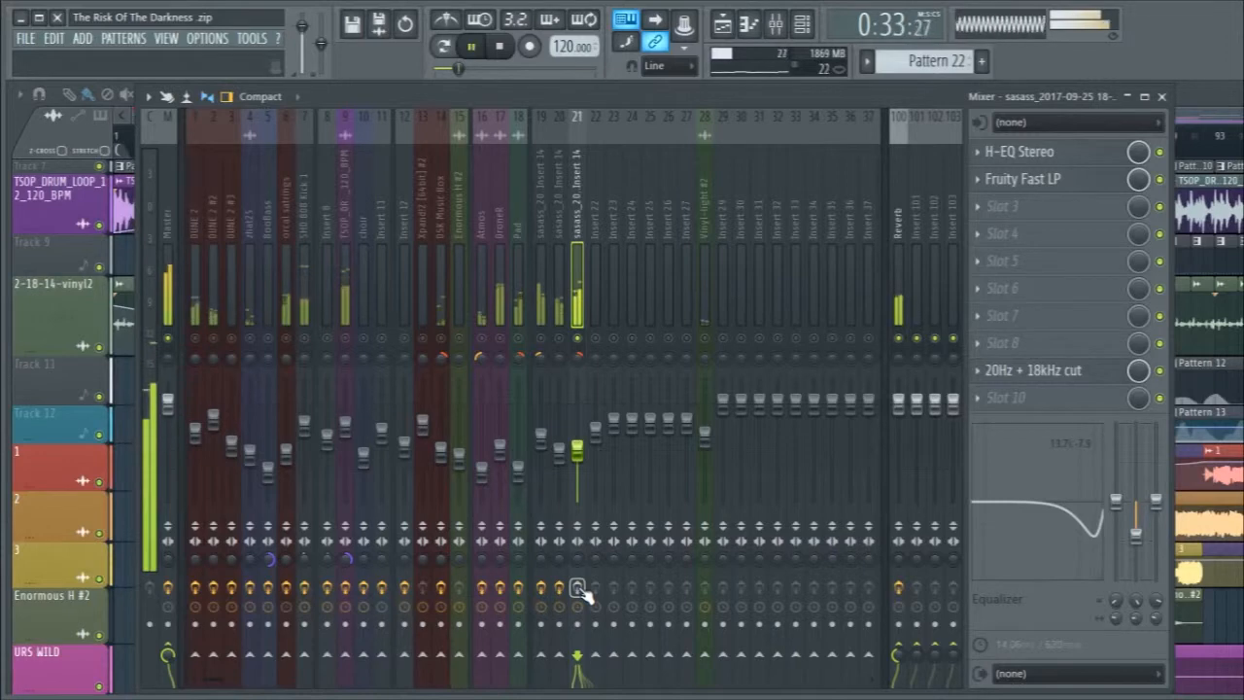
key(space)
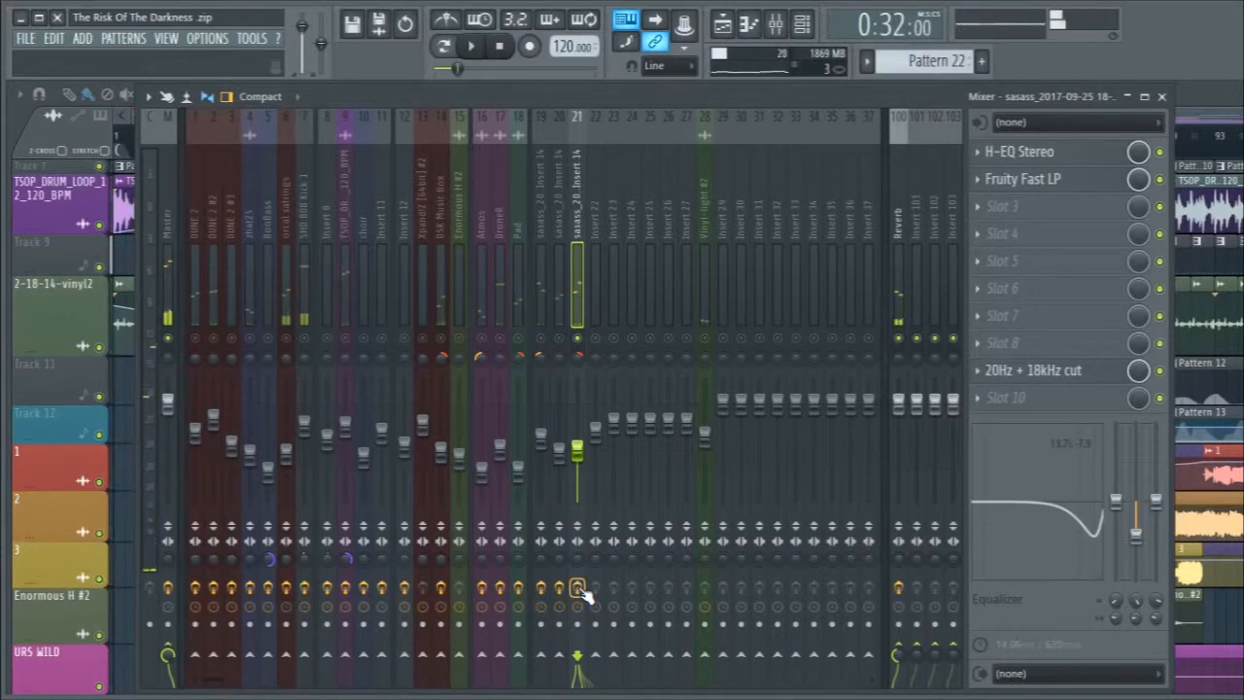
click(1162, 97)
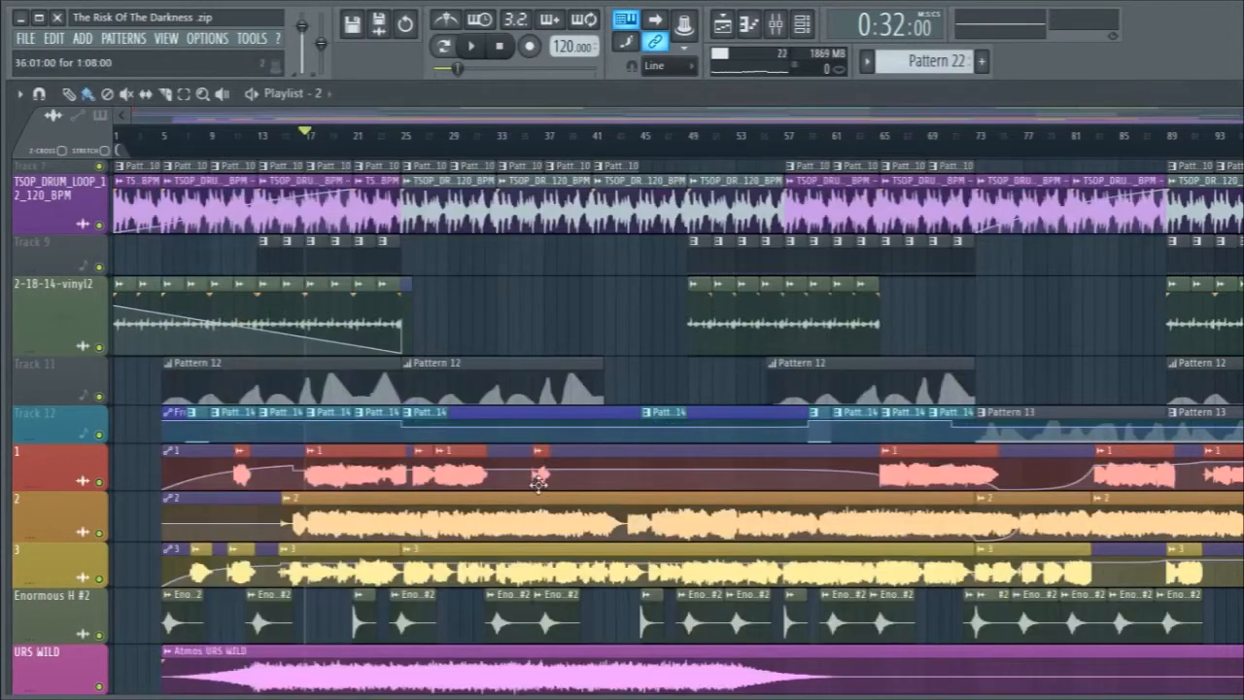
Solo the Enormous H #2 track in the playlist and play it from bar 5.
scroll(469, 548, down, 5)
scroll(469, 548, up, 2)
click(165, 139)
right_click(98, 443)
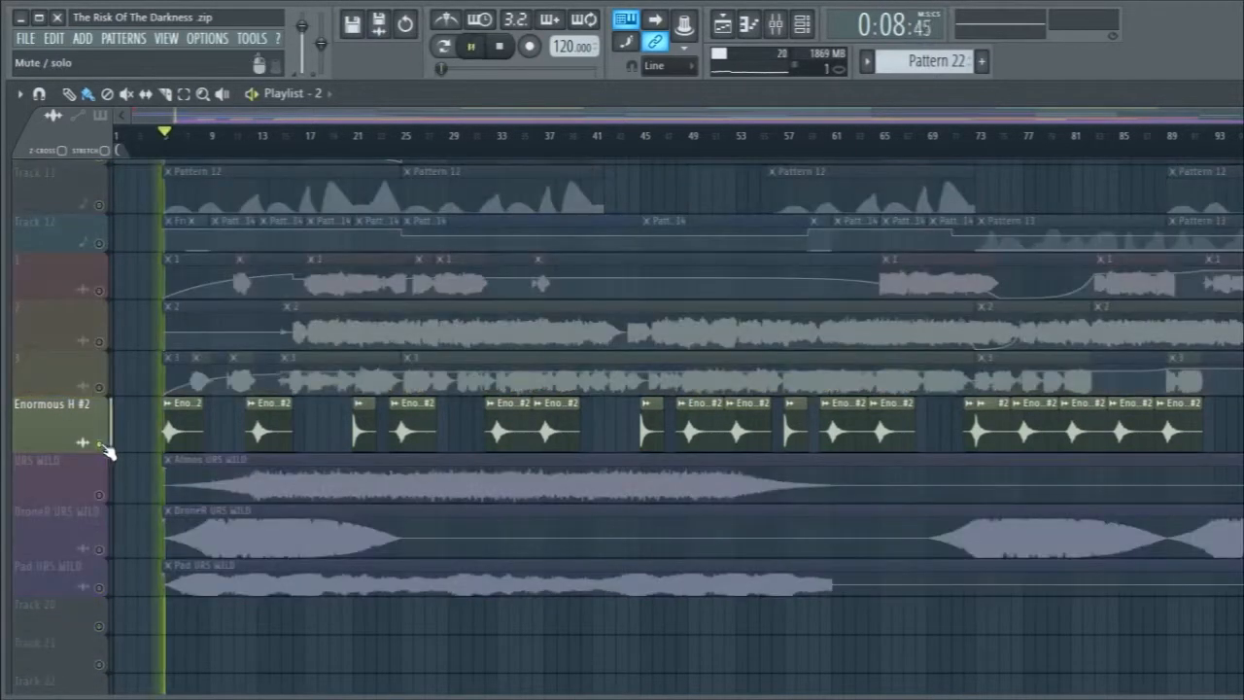
key(F9)
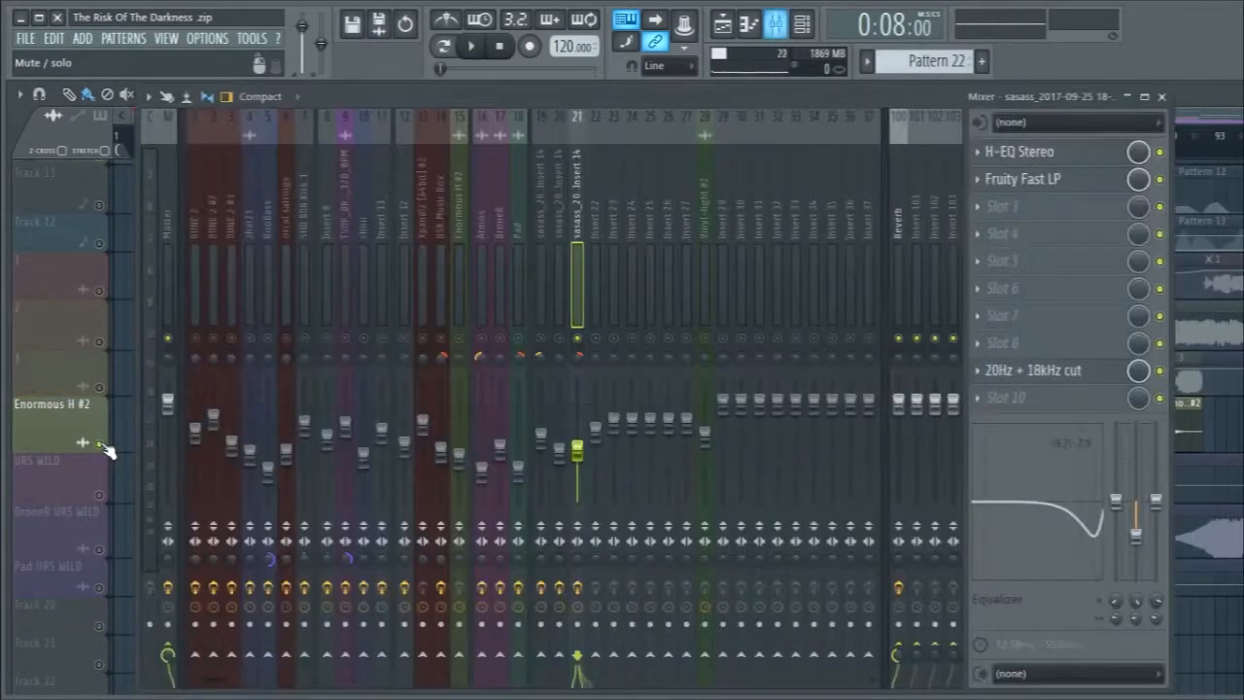
key(F9)
key(space)
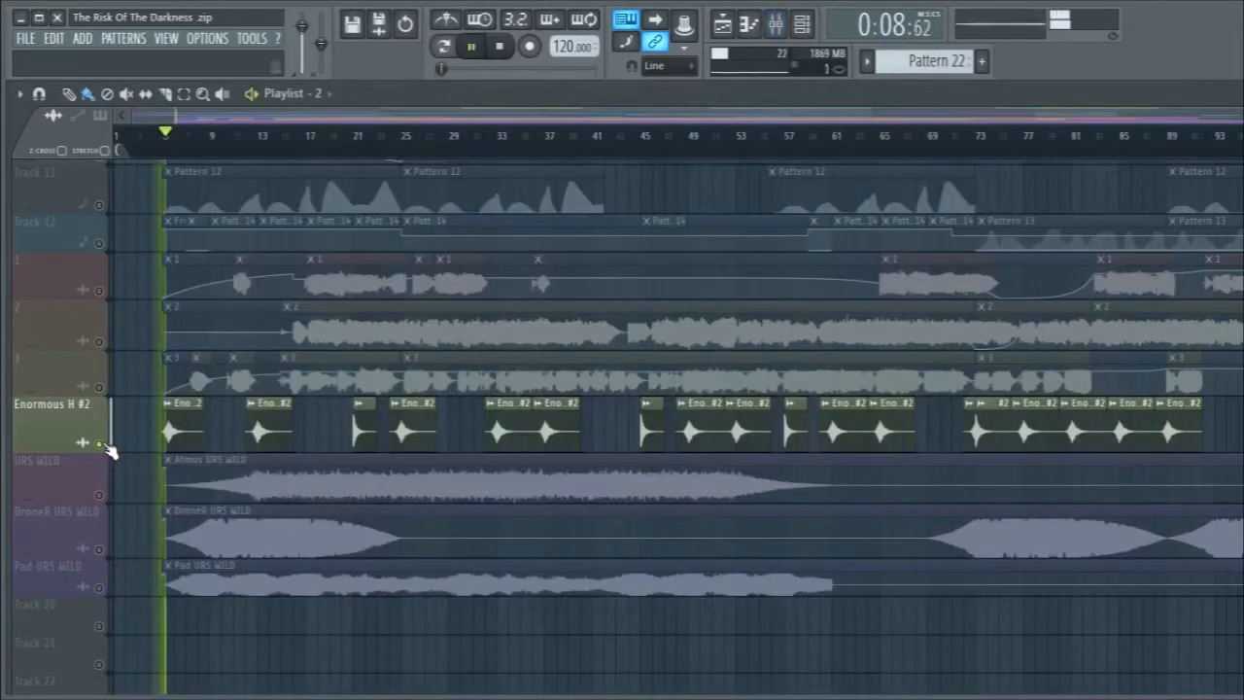
Inspect the sample settings of the first Enormous H #2 clip during playback, close them, and stop playing.
double_click(185, 440)
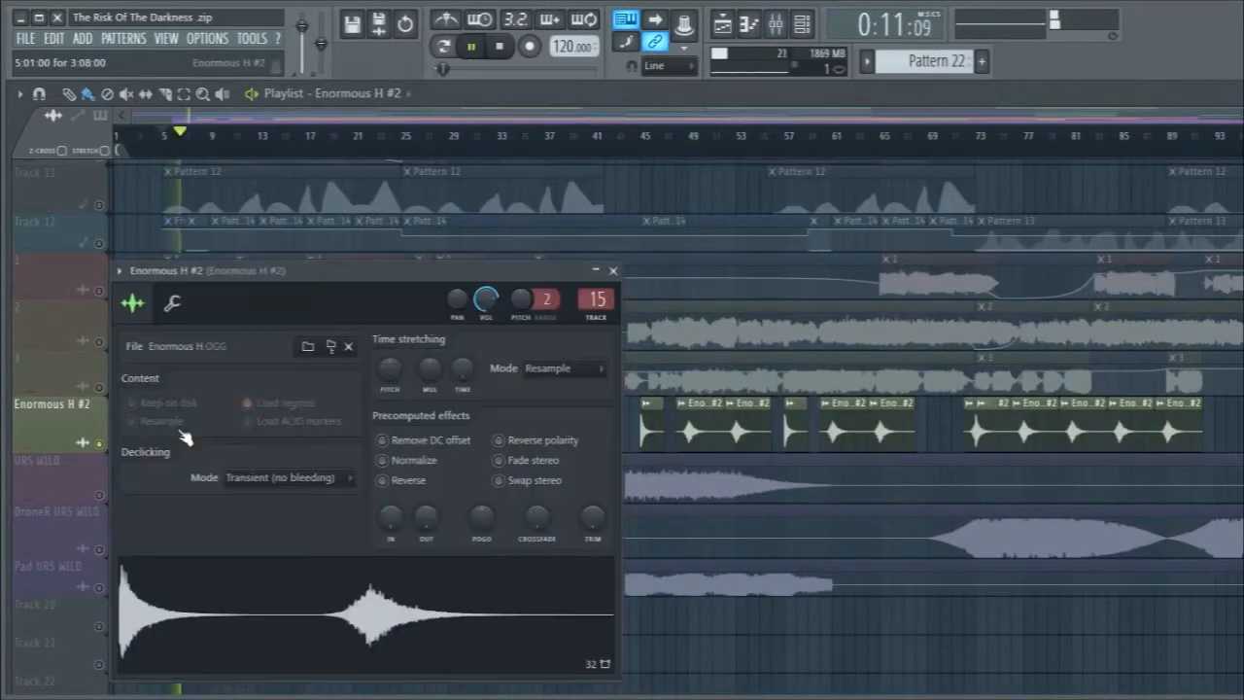
click(615, 271)
key(space)
Audition Track 12 on its own briefly, and play the soloed 2-18-14-vinyl2 track from bar 1.
scroll(129, 461, up, 5)
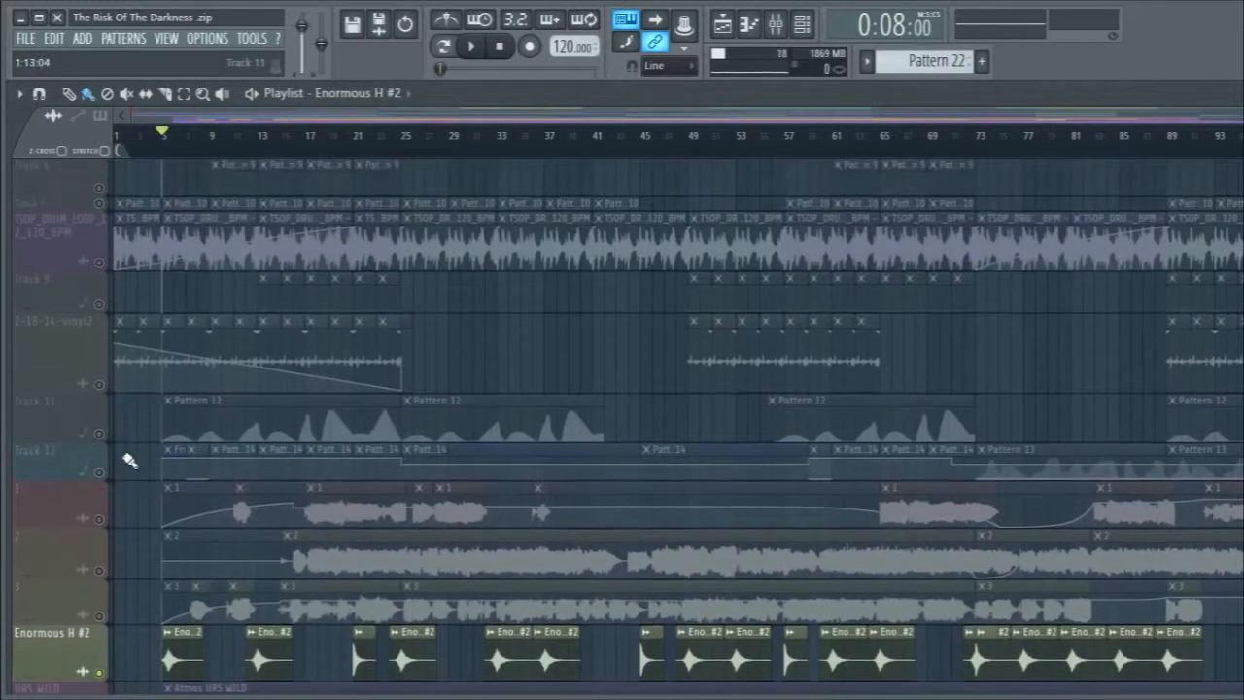
click(103, 470)
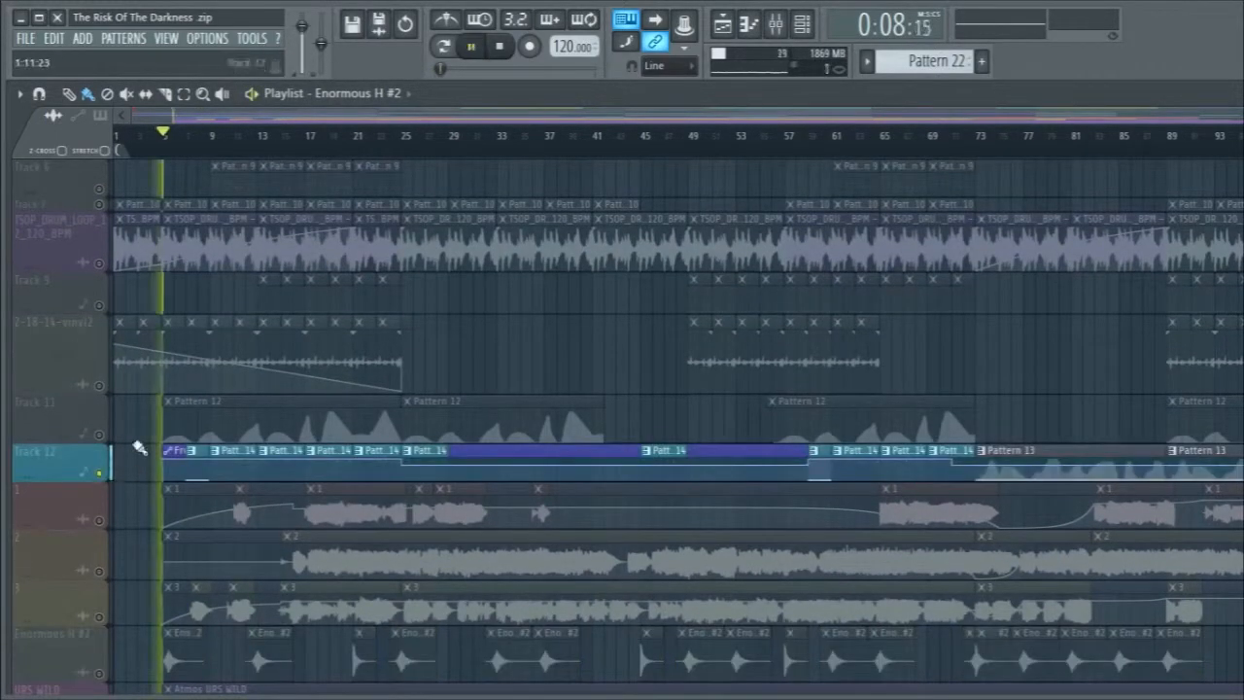
scroll(118, 416, up, 2)
right_click(102, 462)
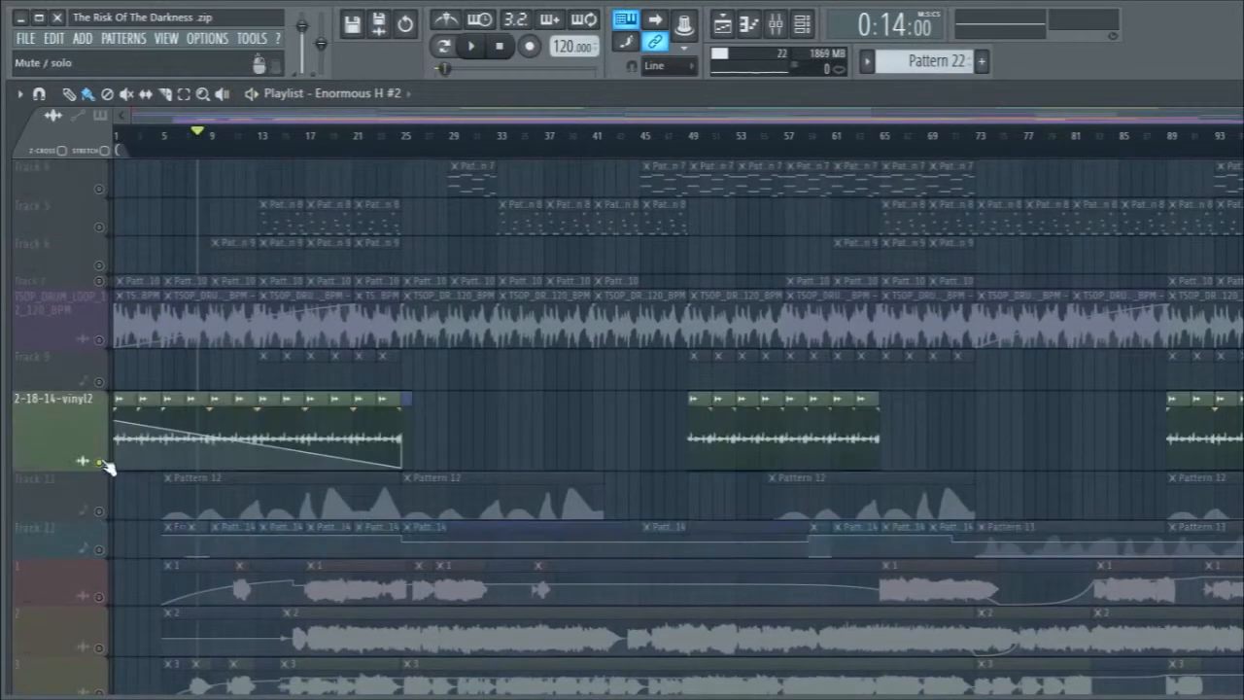
click(115, 142)
key(space)
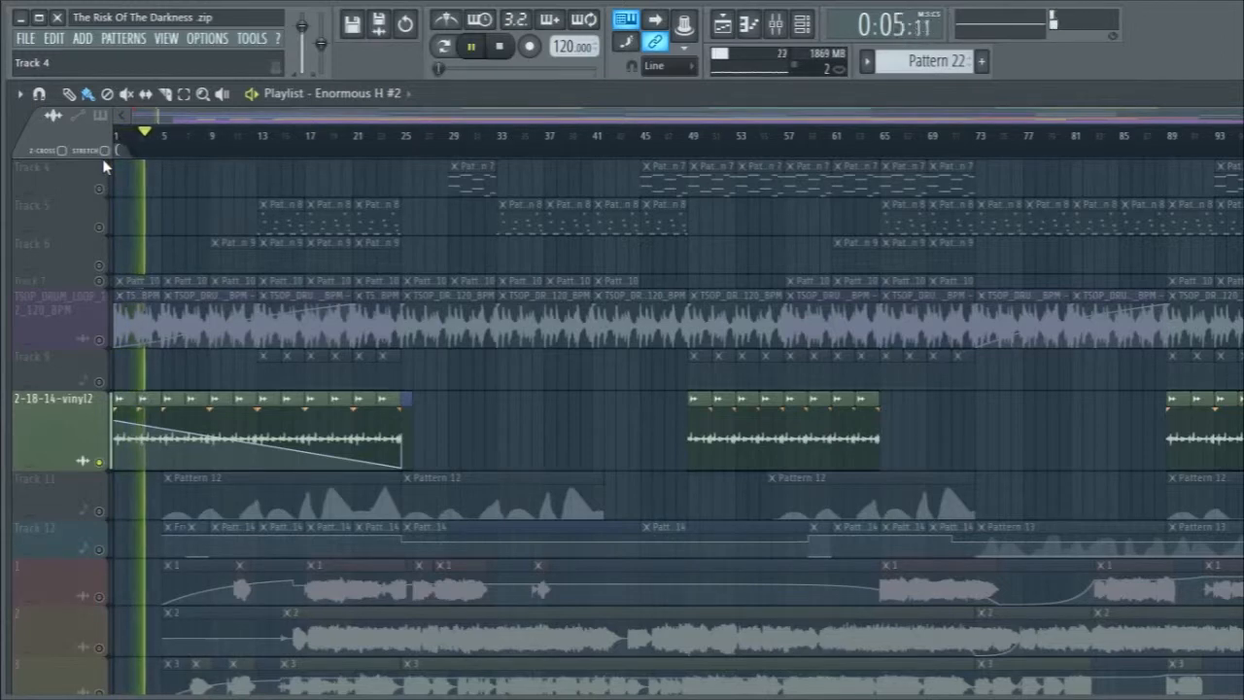
key(space)
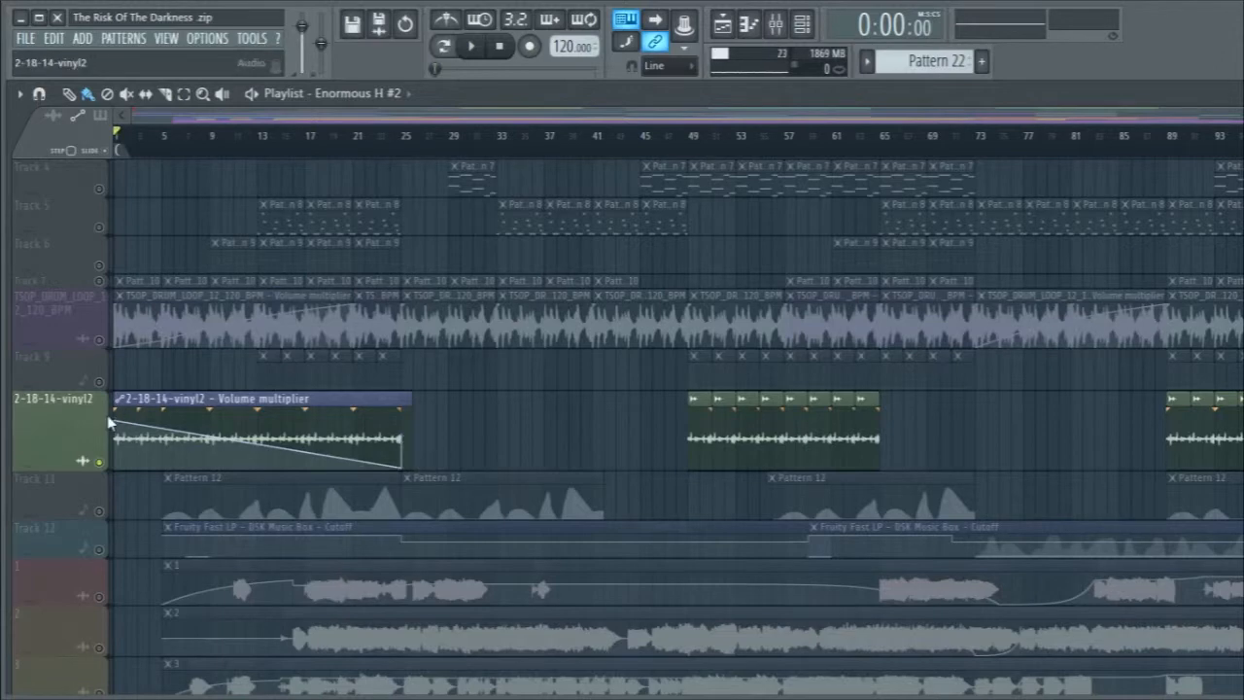
Solo the TSOP_DRUM_LOOP_12_120_BPM track and play it from the start and from bars 17, 21 and 25.
scroll(445, 428, up, 3)
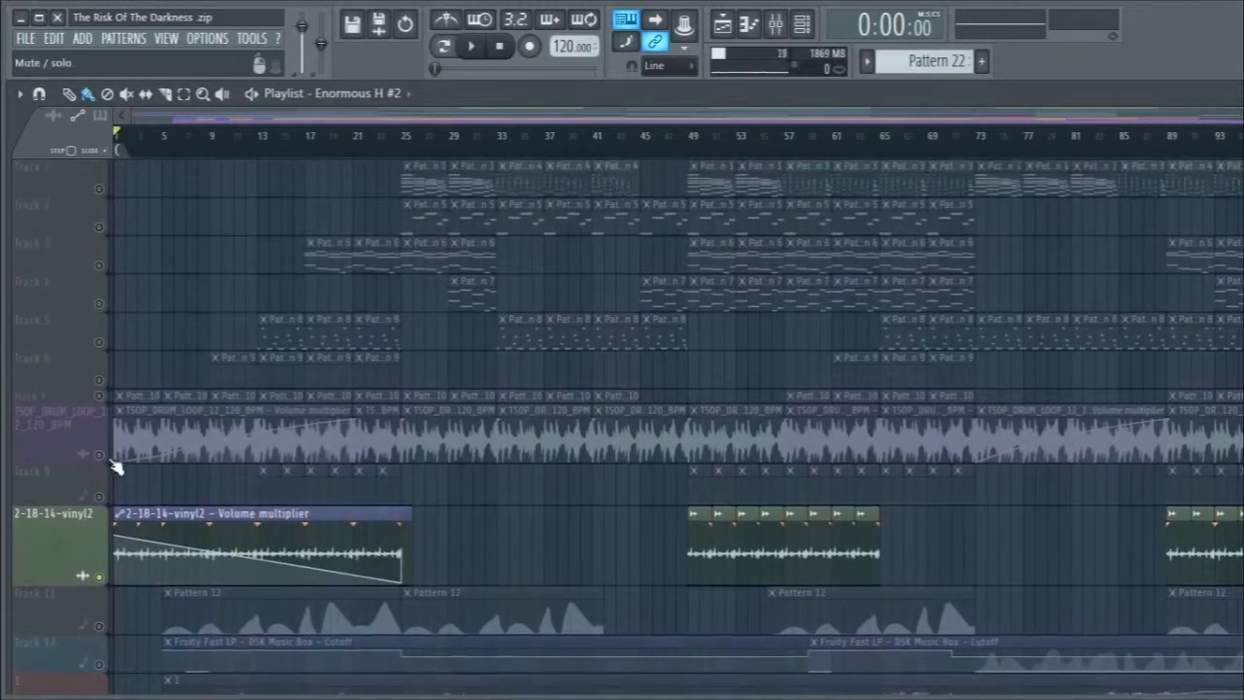
key(space)
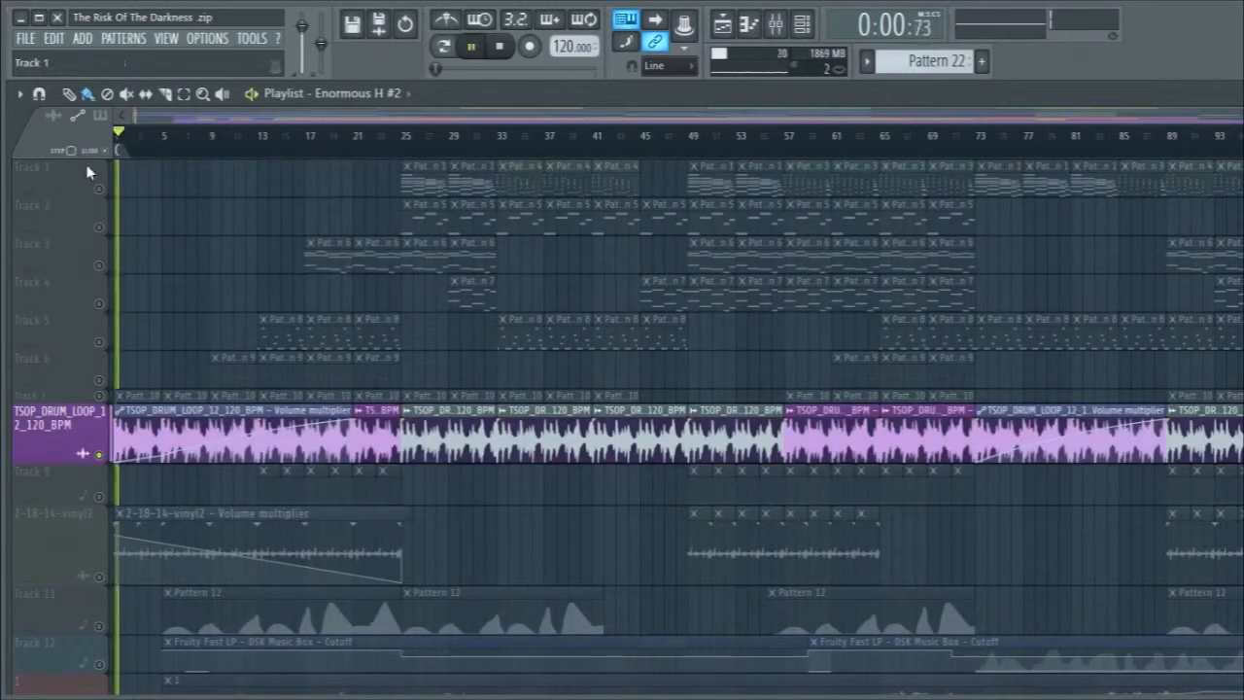
click(210, 144)
click(291, 141)
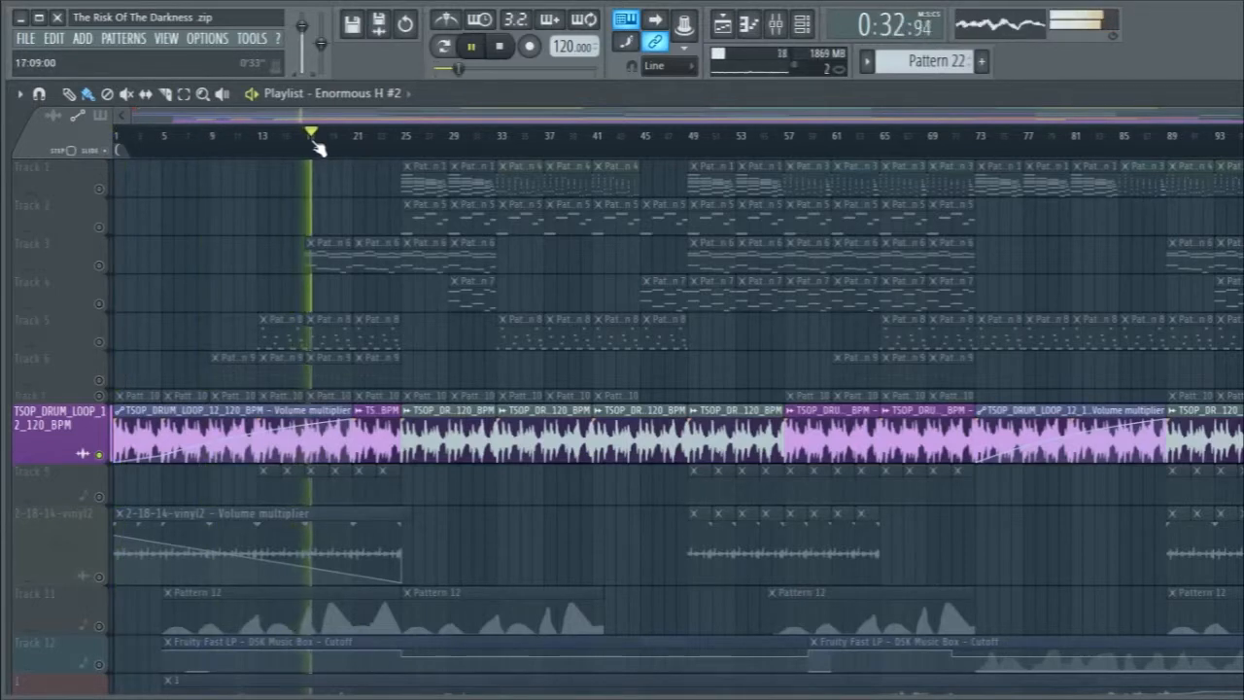
key(space)
click(356, 137)
key(space)
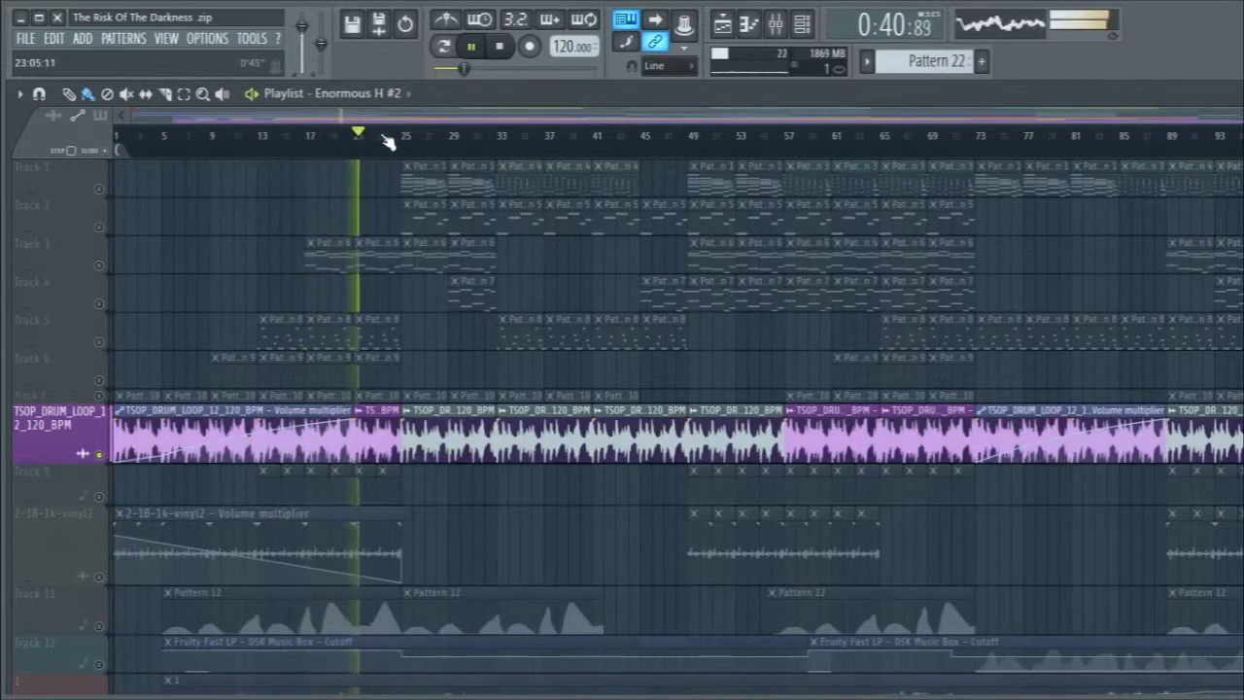
click(406, 144)
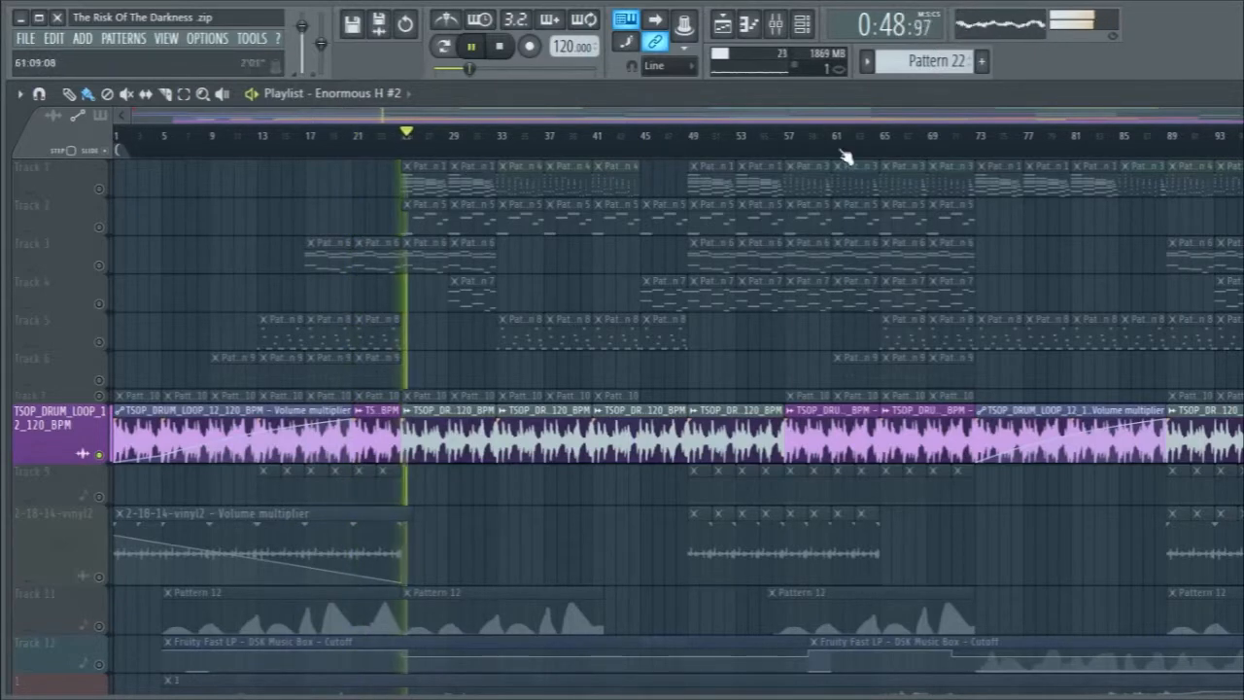
Make Track 7 slightly taller, stop playback, and bring all playlist tracks back from the drum loop solo.
mouse_move(89, 402)
mouse_down()
mouse_move(86, 428)
mouse_move(75, 408)
mouse_up()
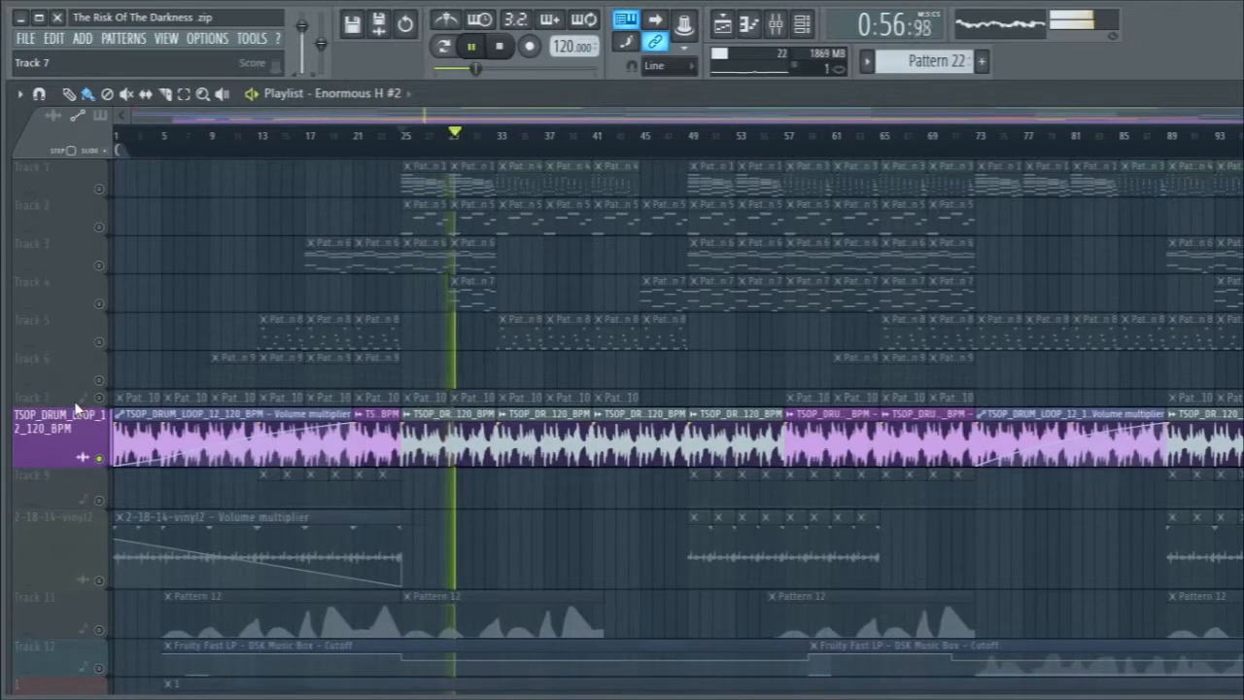
key(space)
right_click(105, 464)
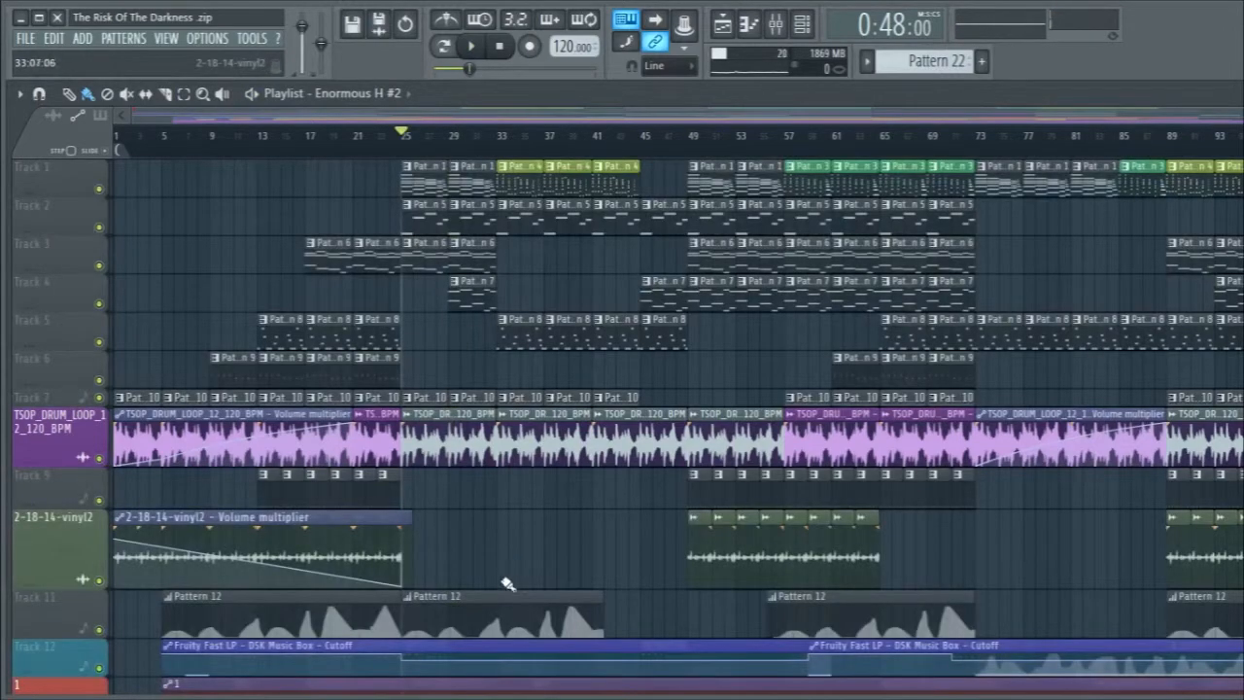
Solo Track 11 with its Pattern 12 clips, enable Track 7 alongside it, and play both from bar 5.
scroll(507, 584, down, 5)
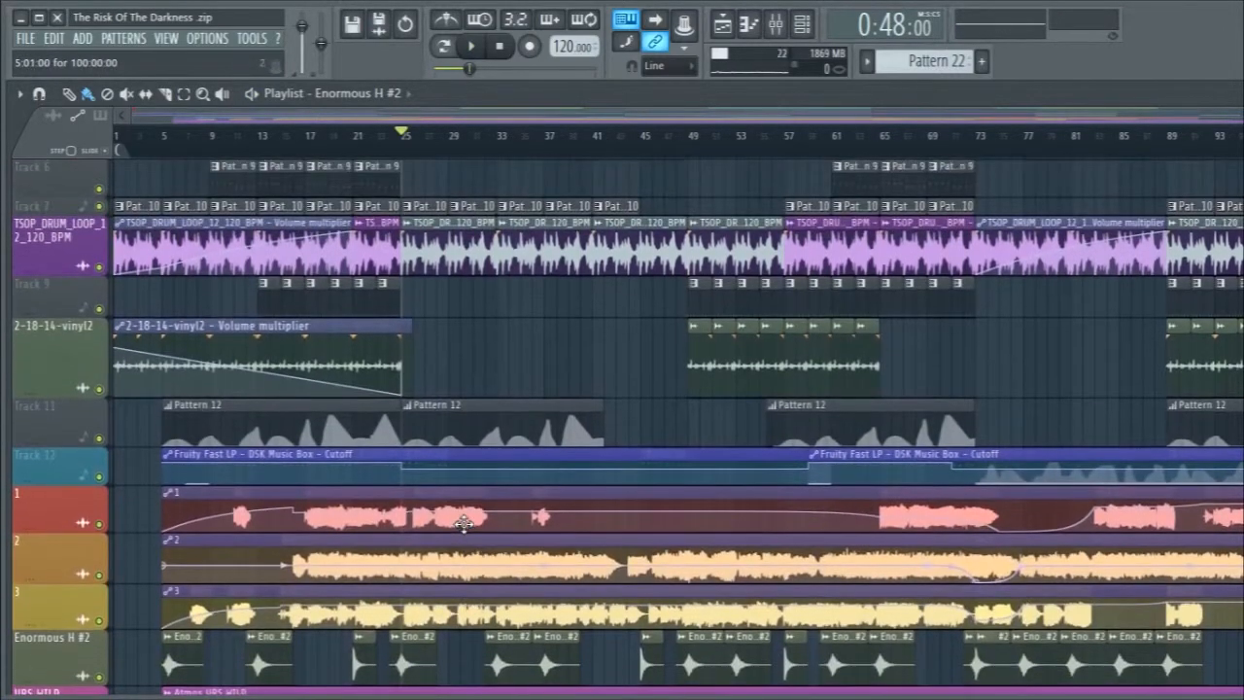
right_click(101, 443)
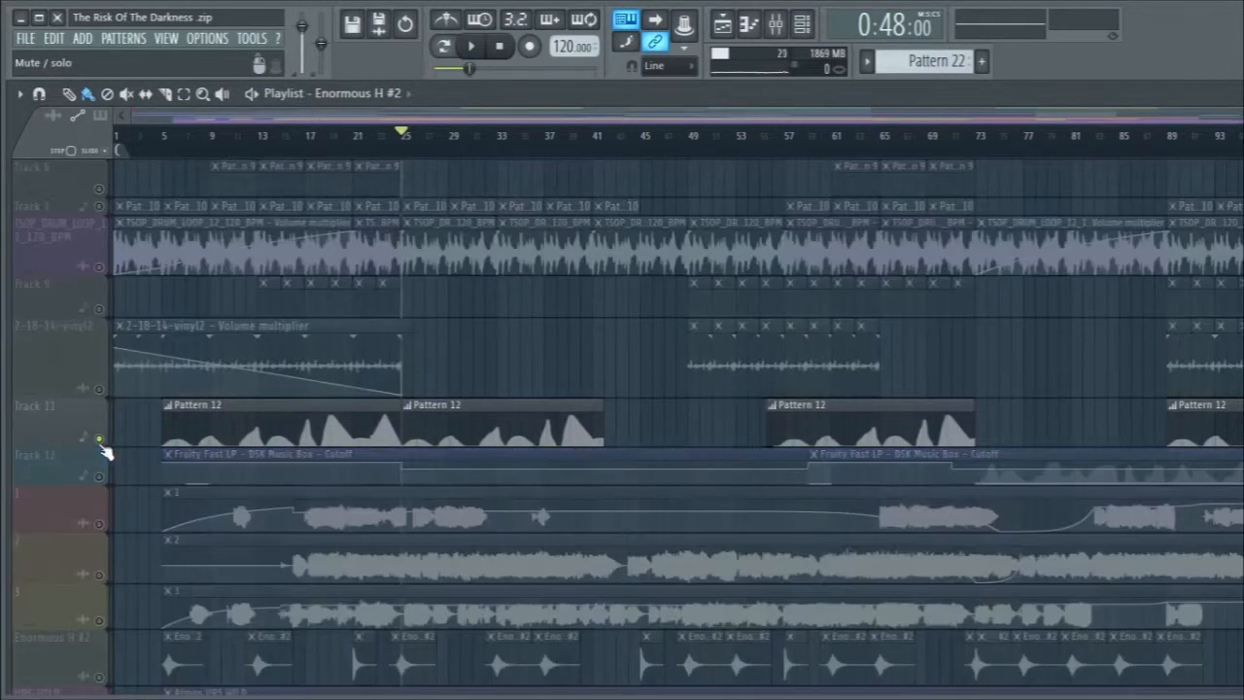
scroll(105, 450, up, 4)
click(100, 361)
drag(173, 150, 163, 150)
key(space)
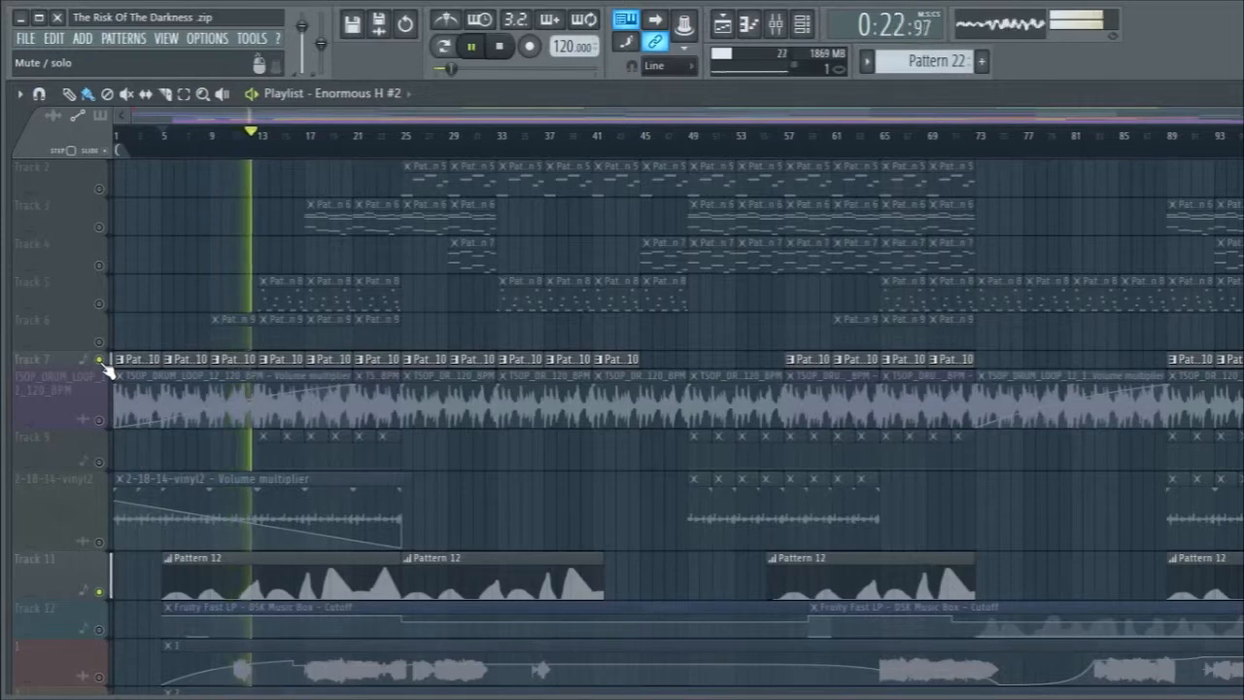
key(space)
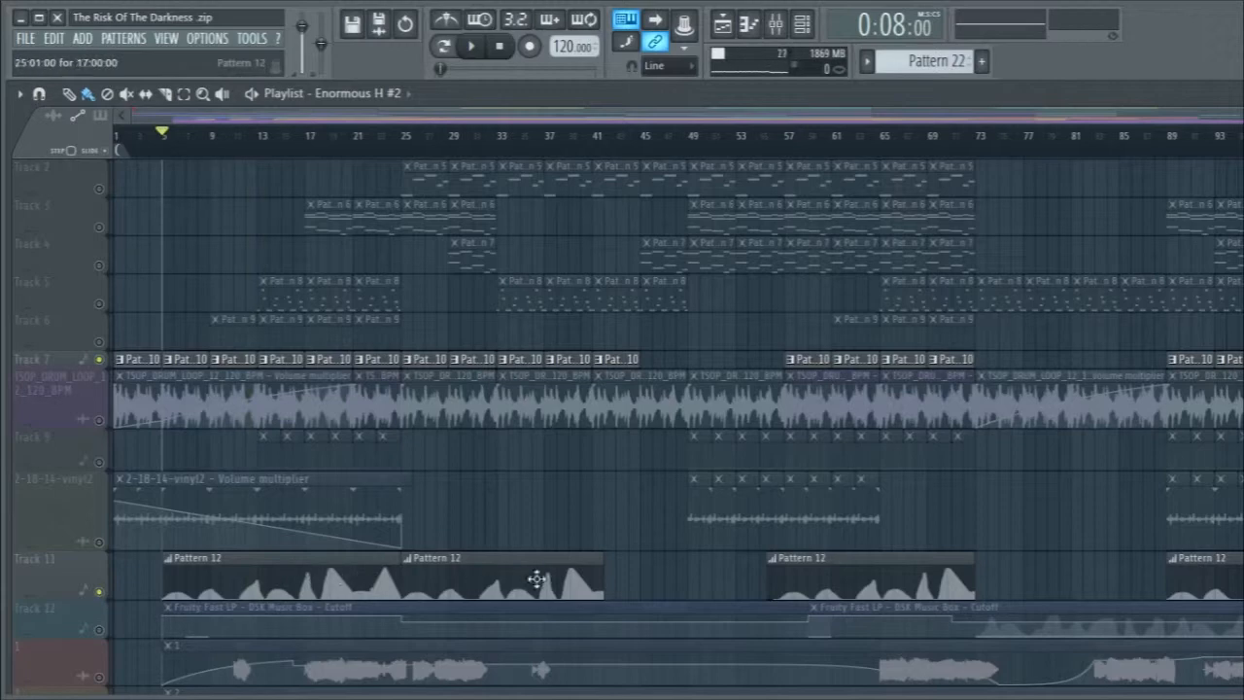
Solo the URS WILD track holding the Atmos URS WILD clip, and play it from bar 5.
scroll(478, 580, down, 5)
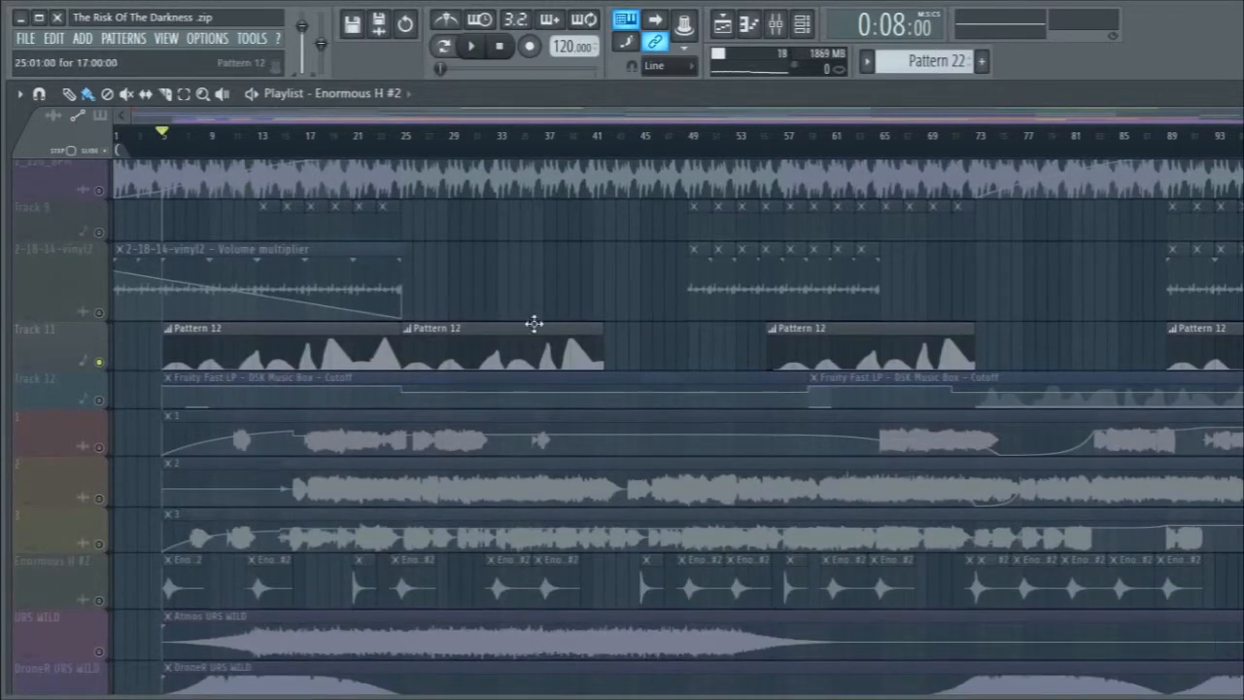
scroll(528, 577, down, 4)
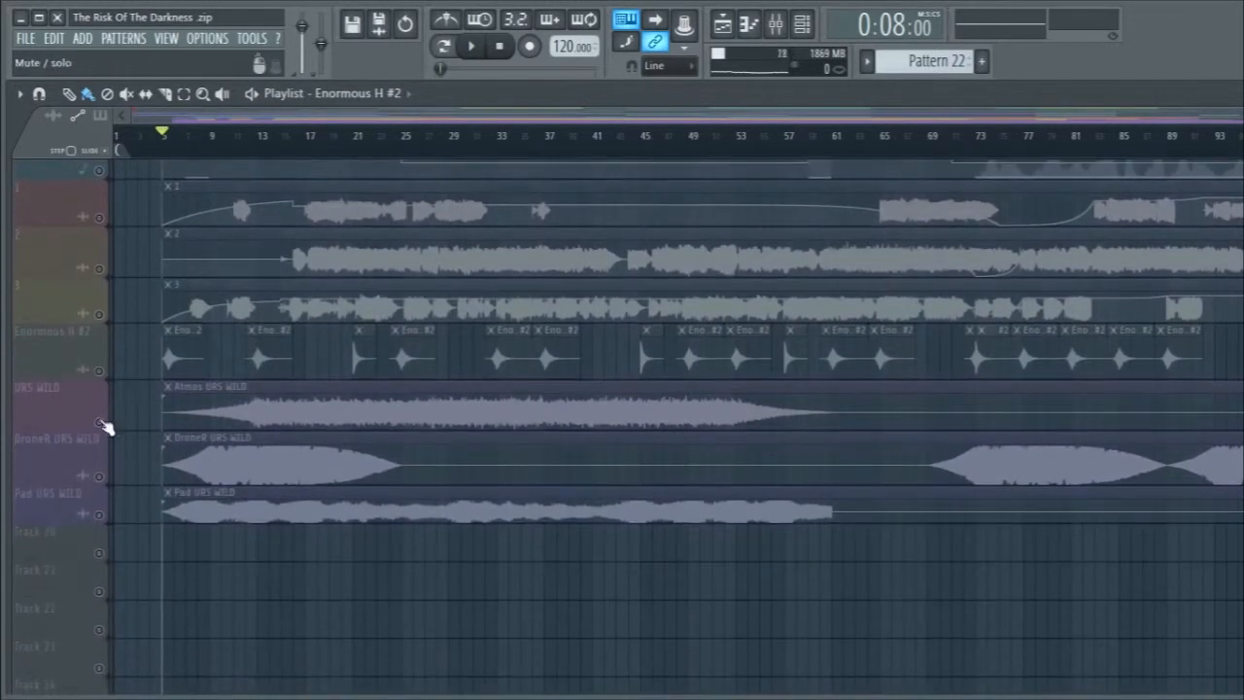
click(99, 423)
key(space)
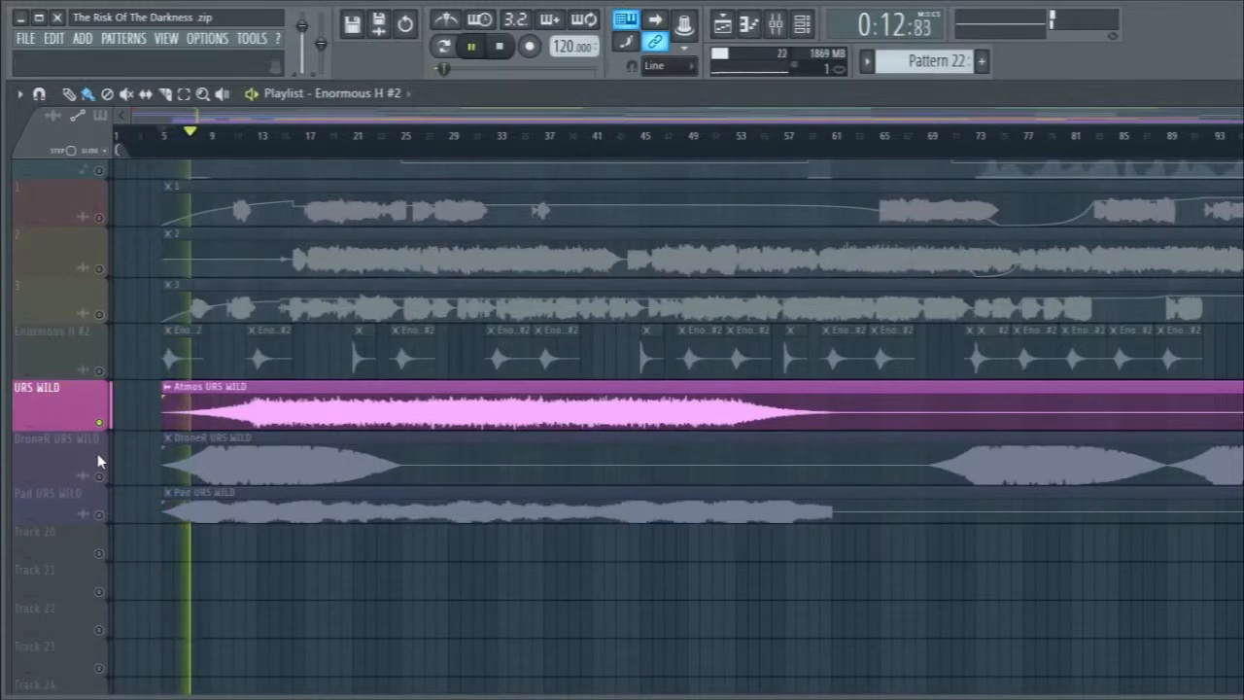
Select the Atmos mixer insert, return to the playlist, and play the soloed URS WILD track from bars 13 and 17.
key(F9)
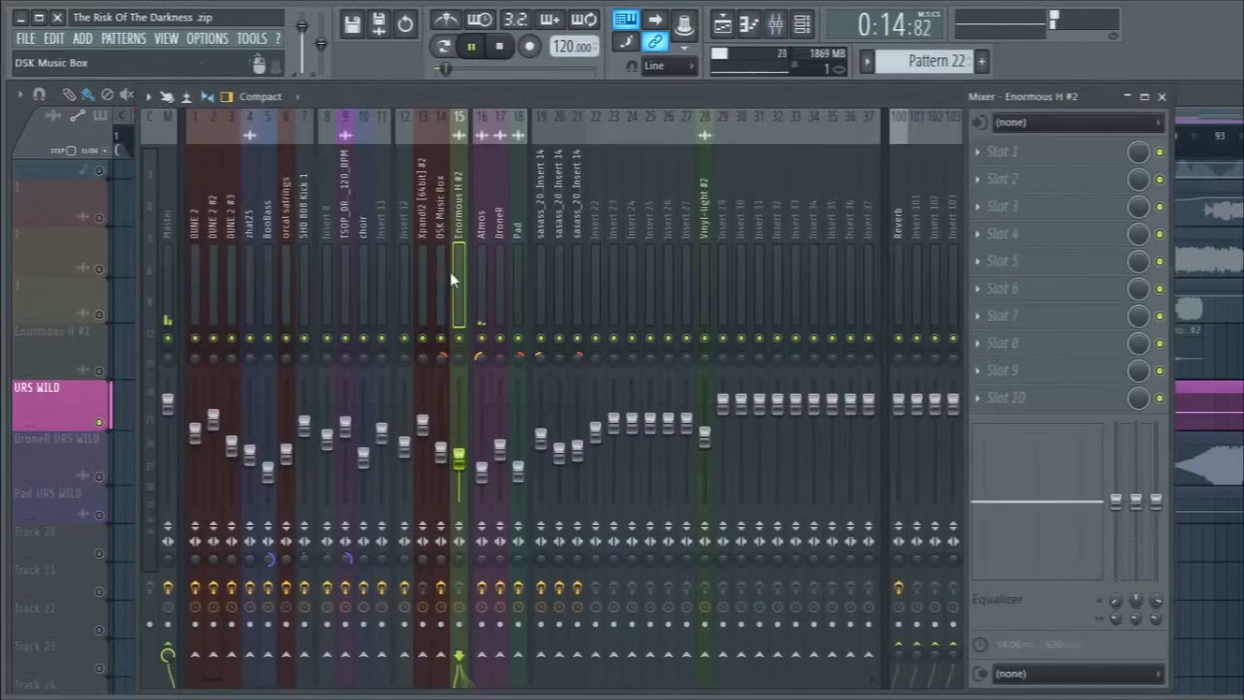
click(482, 282)
key(F9)
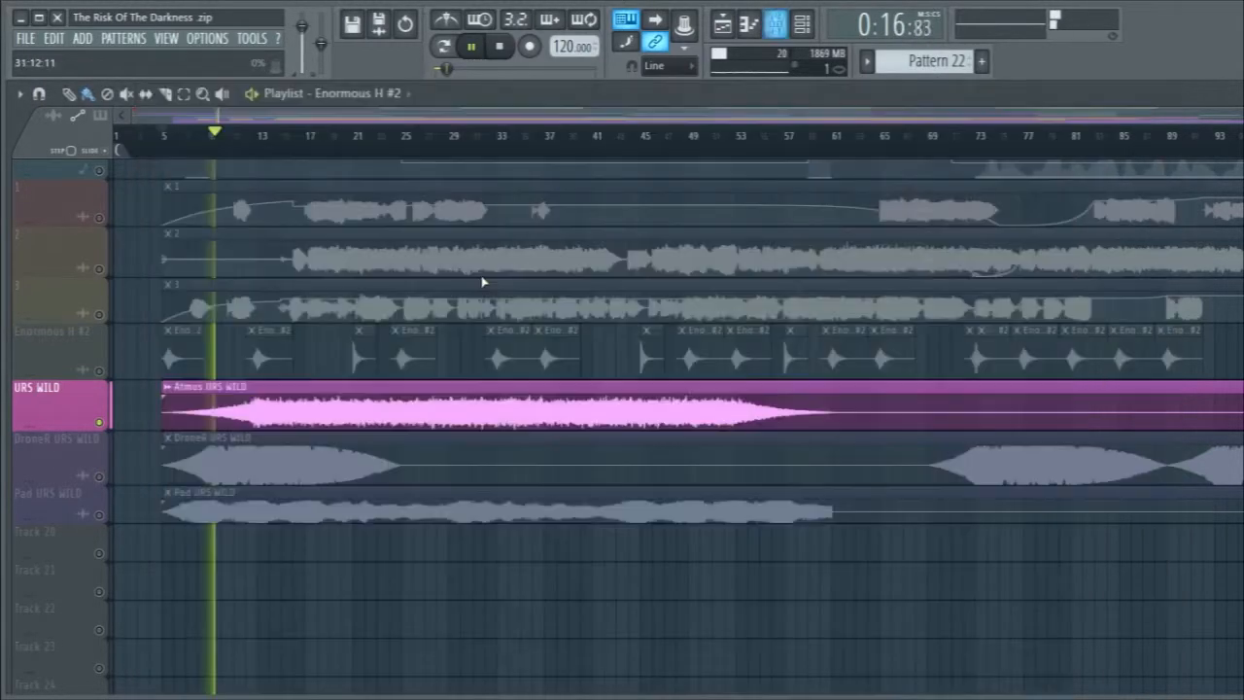
click(269, 138)
click(305, 138)
key(space)
Inspect the Fruity parametric EQ 2 and Fruity Limiter on the Atmos mixer insert during playback from bar 17, and close them.
key(F9)
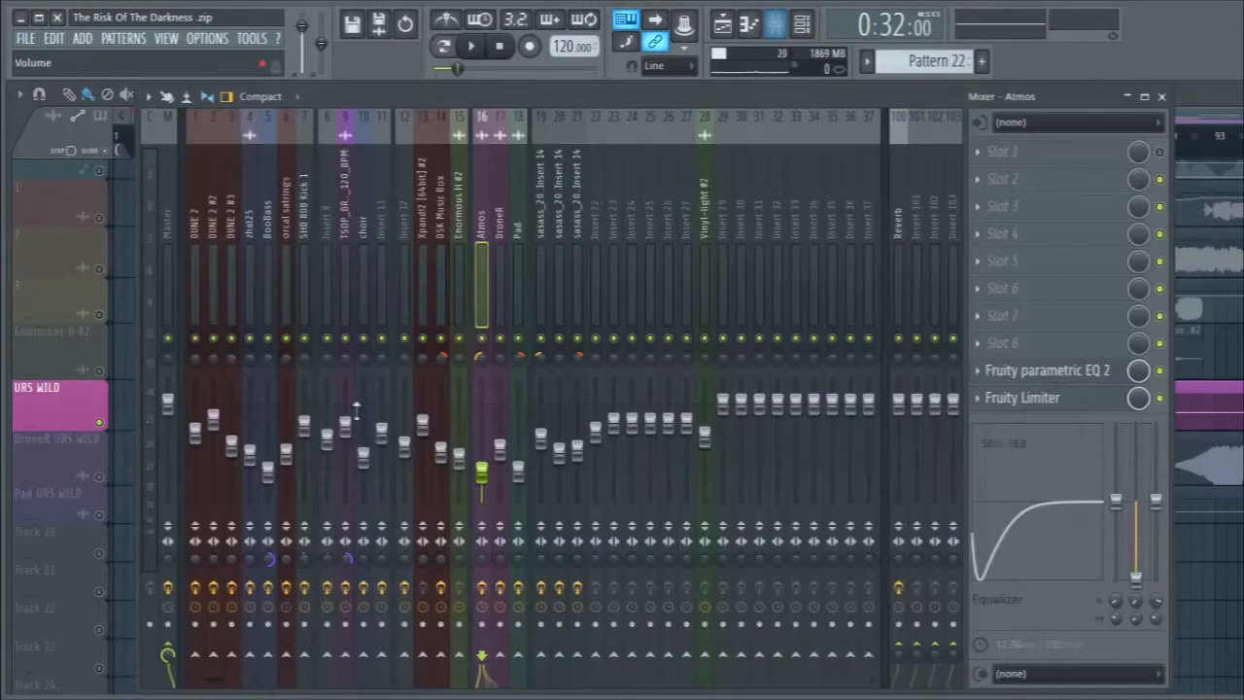
key(space)
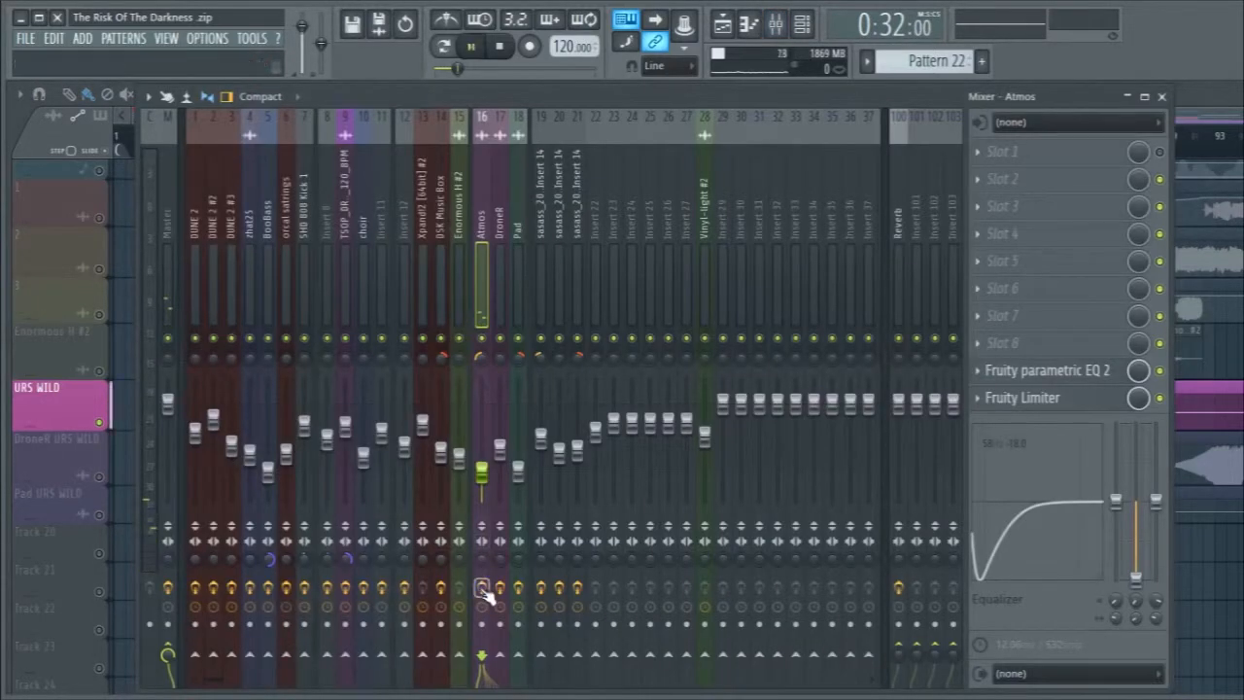
click(1077, 376)
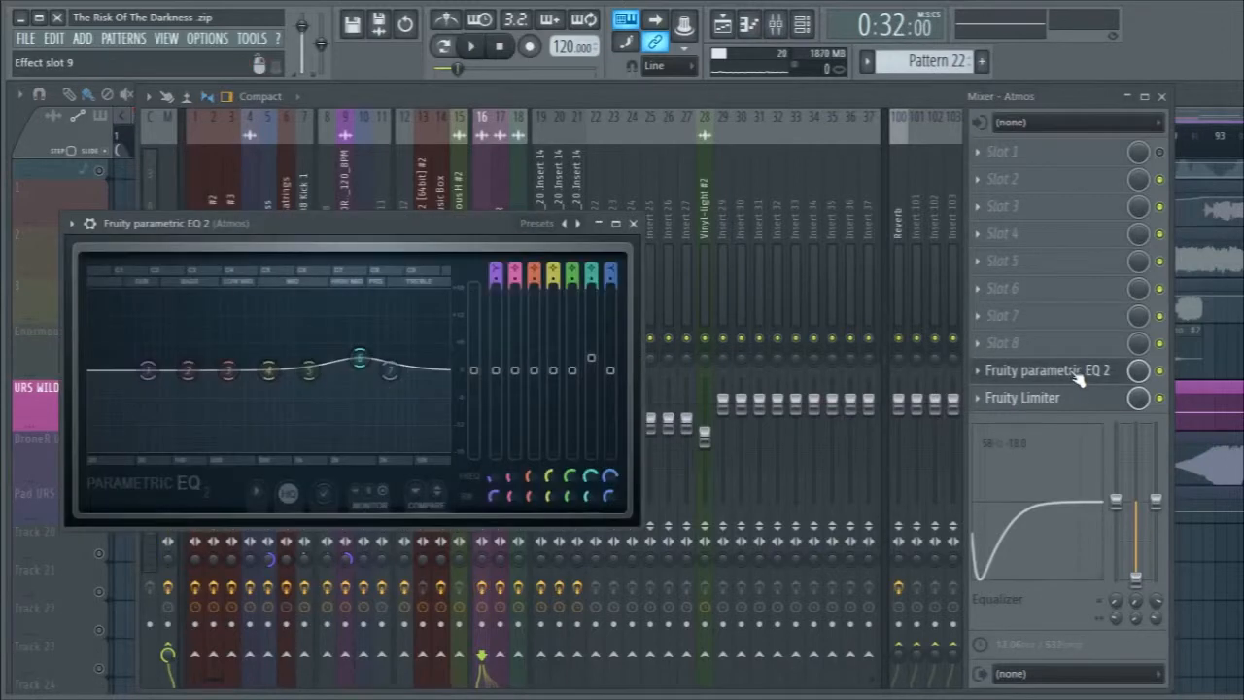
click(1077, 375)
click(1073, 397)
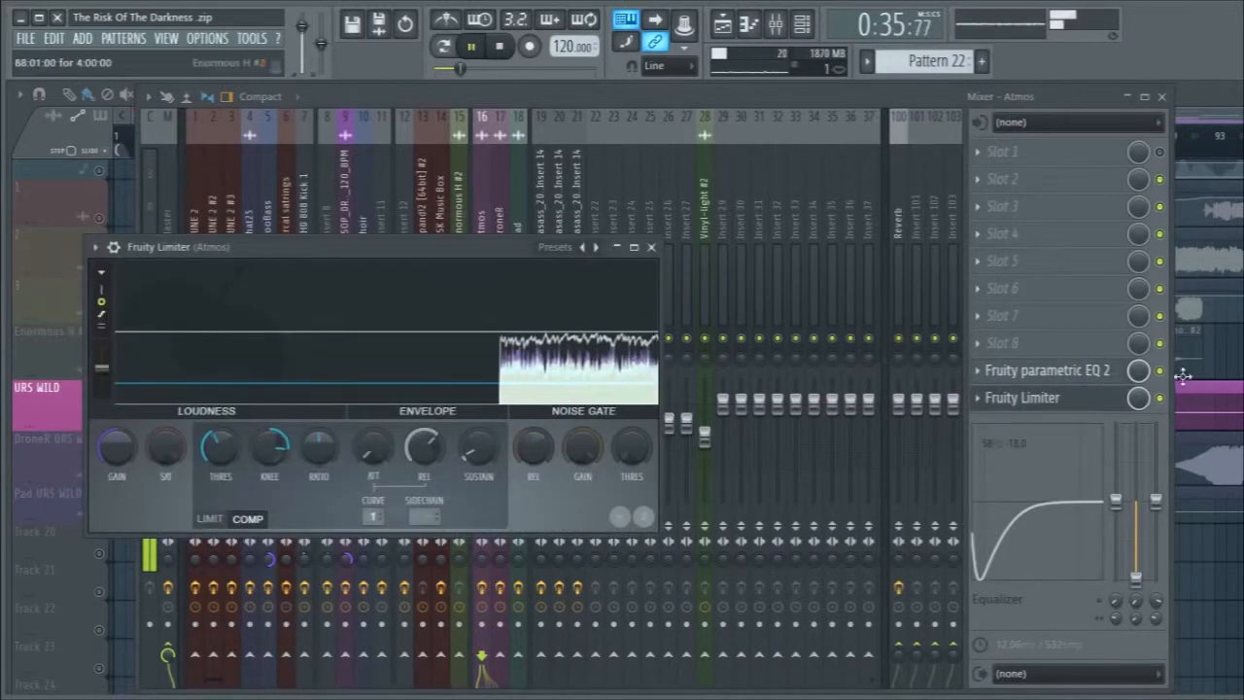
click(1163, 400)
key(space)
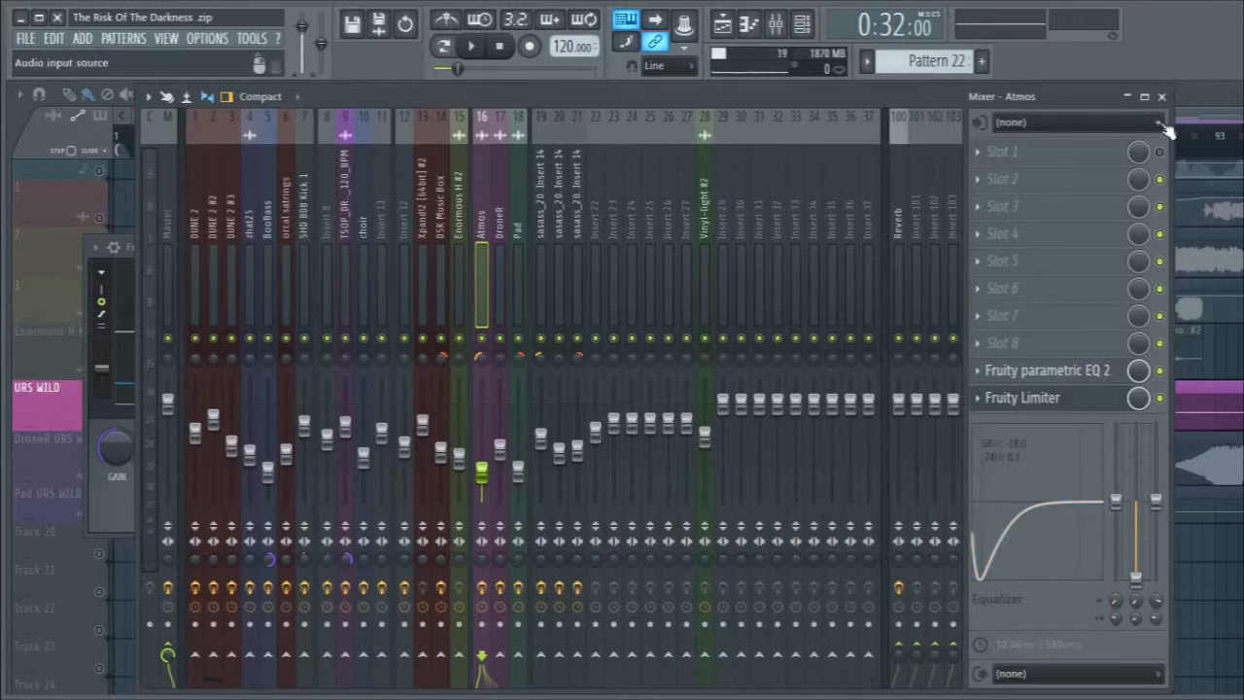
click(1164, 98)
click(652, 249)
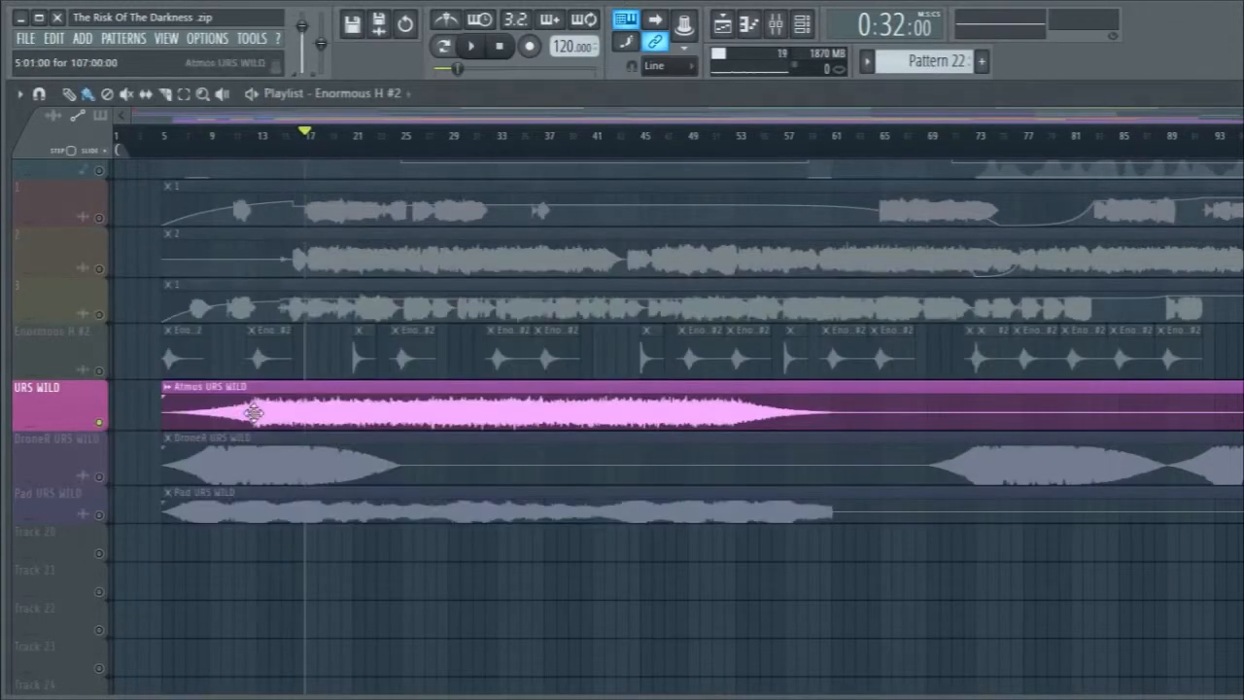
Solo the DroneR URS WILD track and play it from bar 9.
click(217, 139)
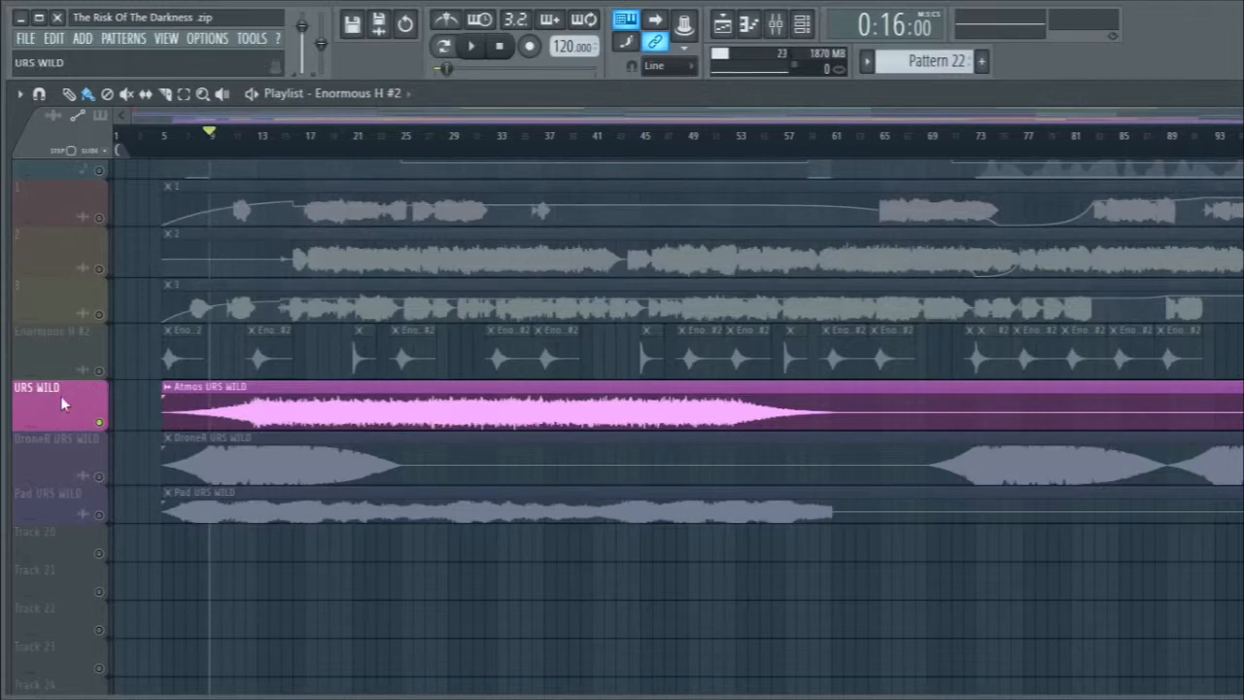
click(110, 486)
key(space)
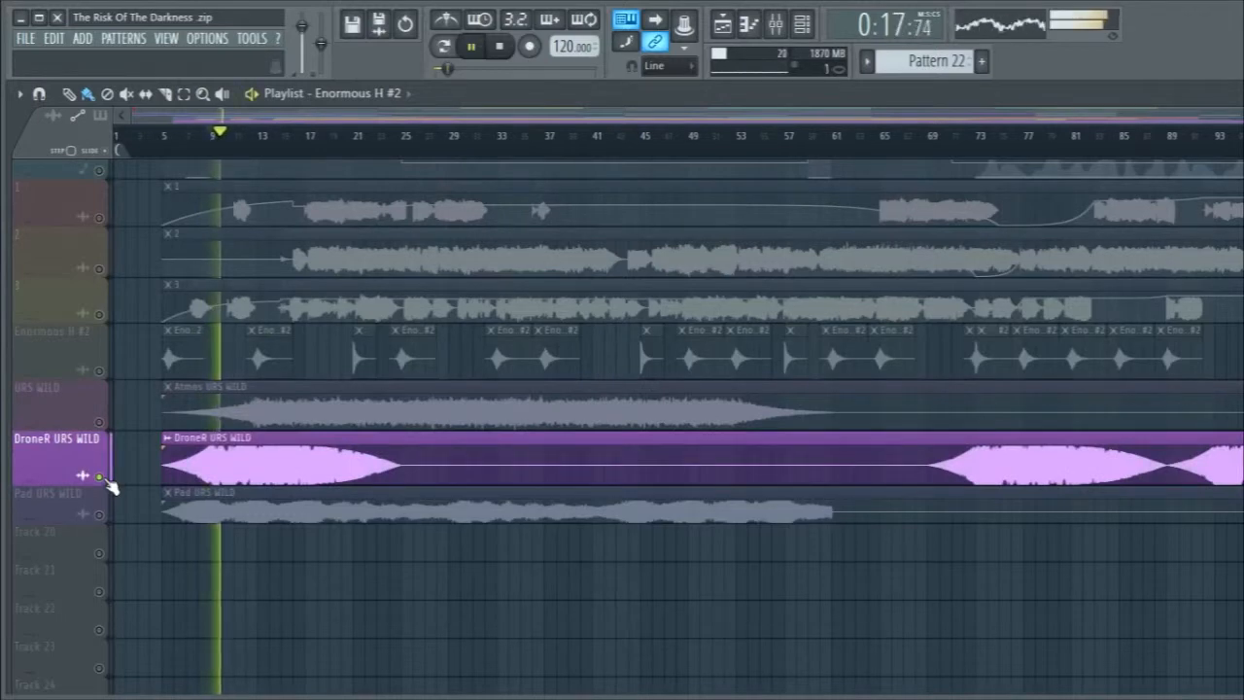
key(F9)
key(F9)
key(space)
Inspect the Fruity Compressor, Fruity Limiter and both Stereoizer effects on the DroneR mixer insert.
key(F9)
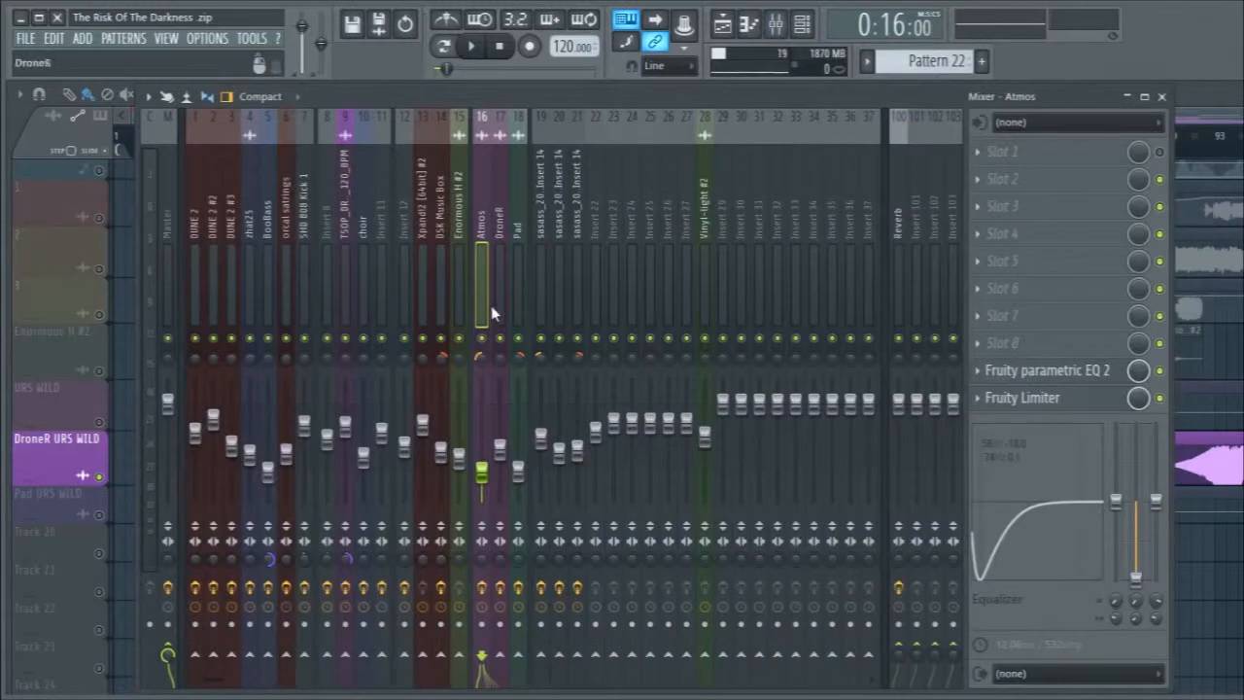
click(500, 295)
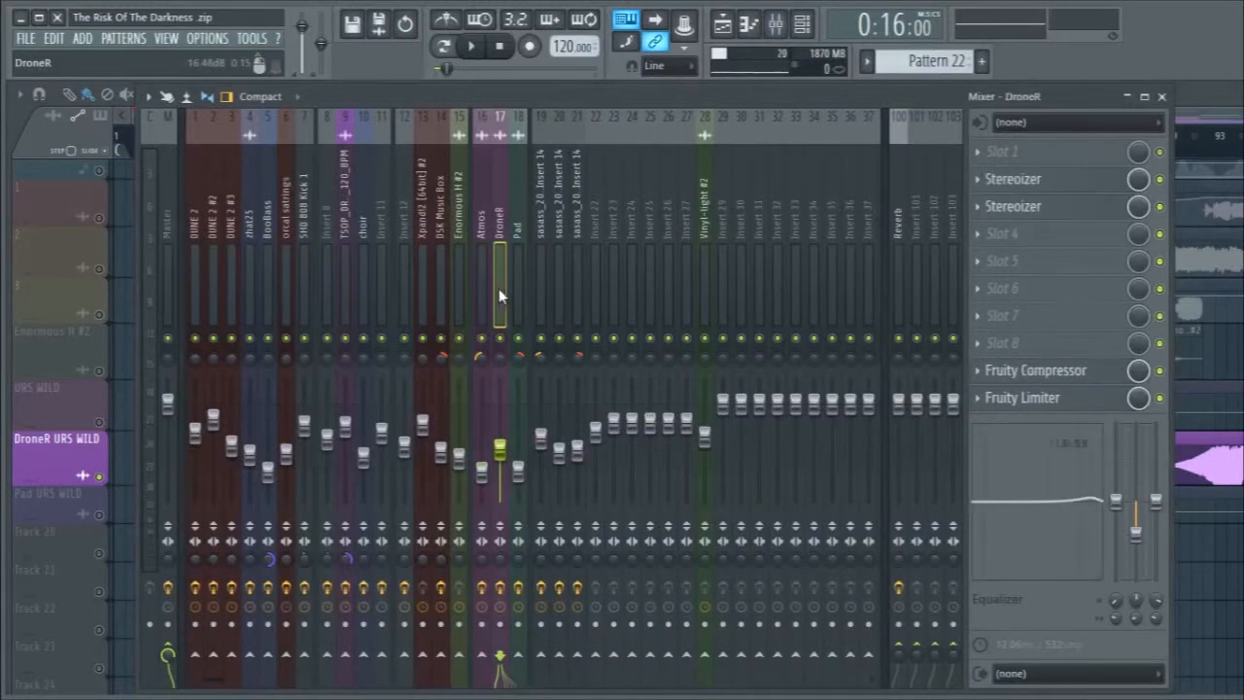
click(1040, 375)
click(1038, 372)
click(1034, 398)
click(1033, 398)
click(1040, 179)
click(1040, 180)
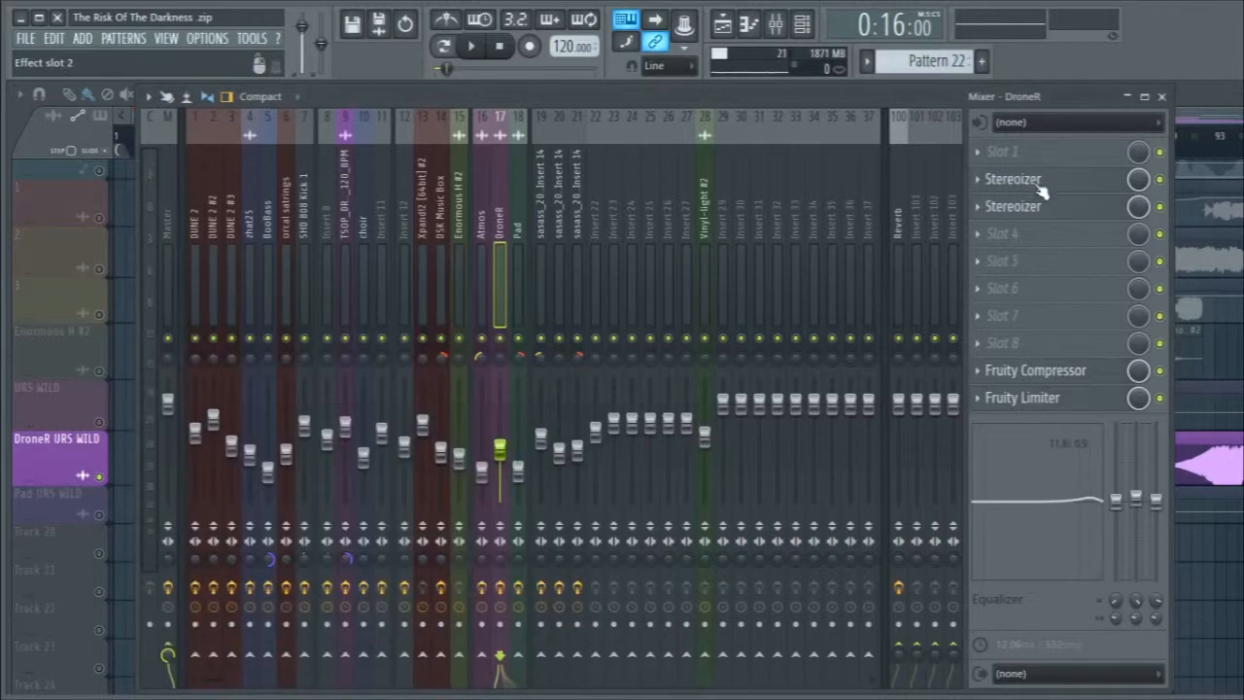
click(1035, 207)
click(1037, 208)
click(1173, 100)
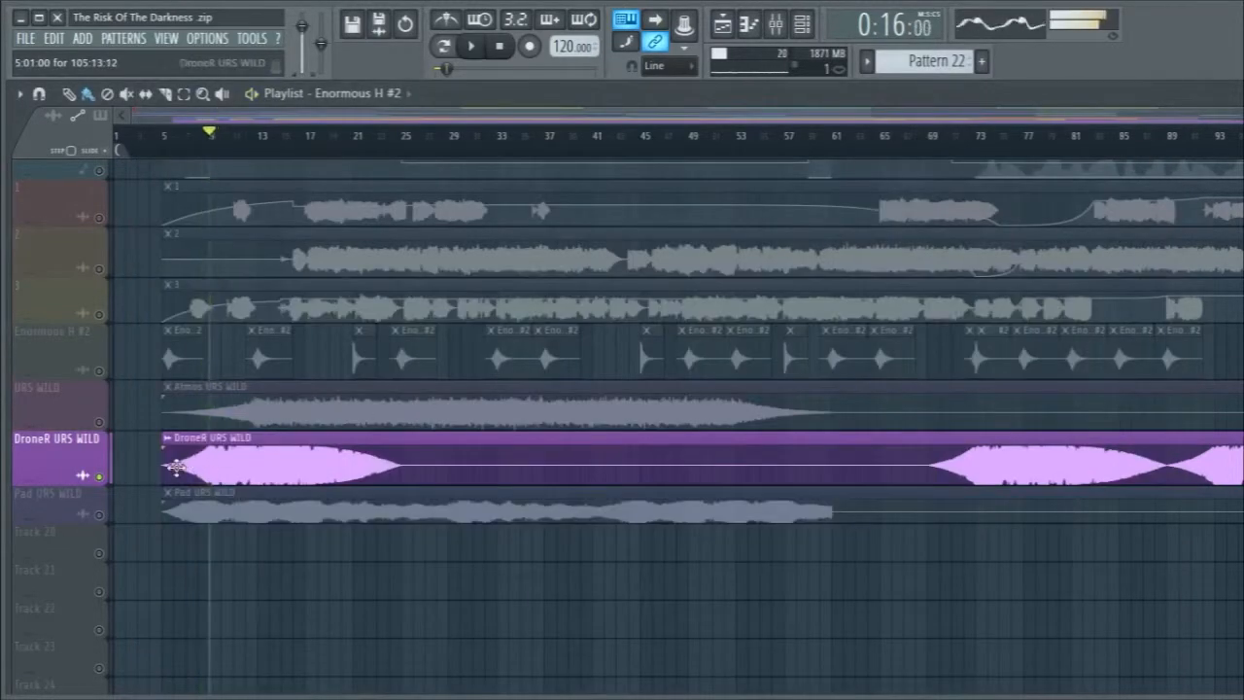
Play the soloed DroneR track from bar 9 with its mixer levels in view, and stop playback.
key(F9)
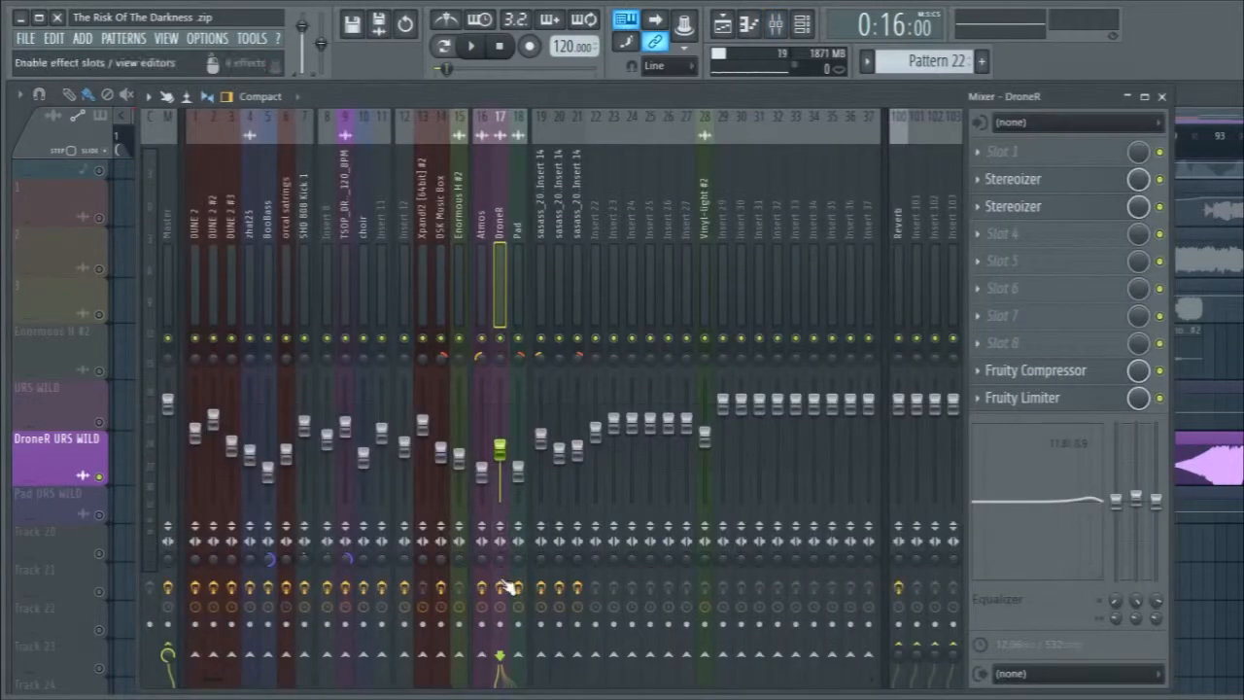
key(space)
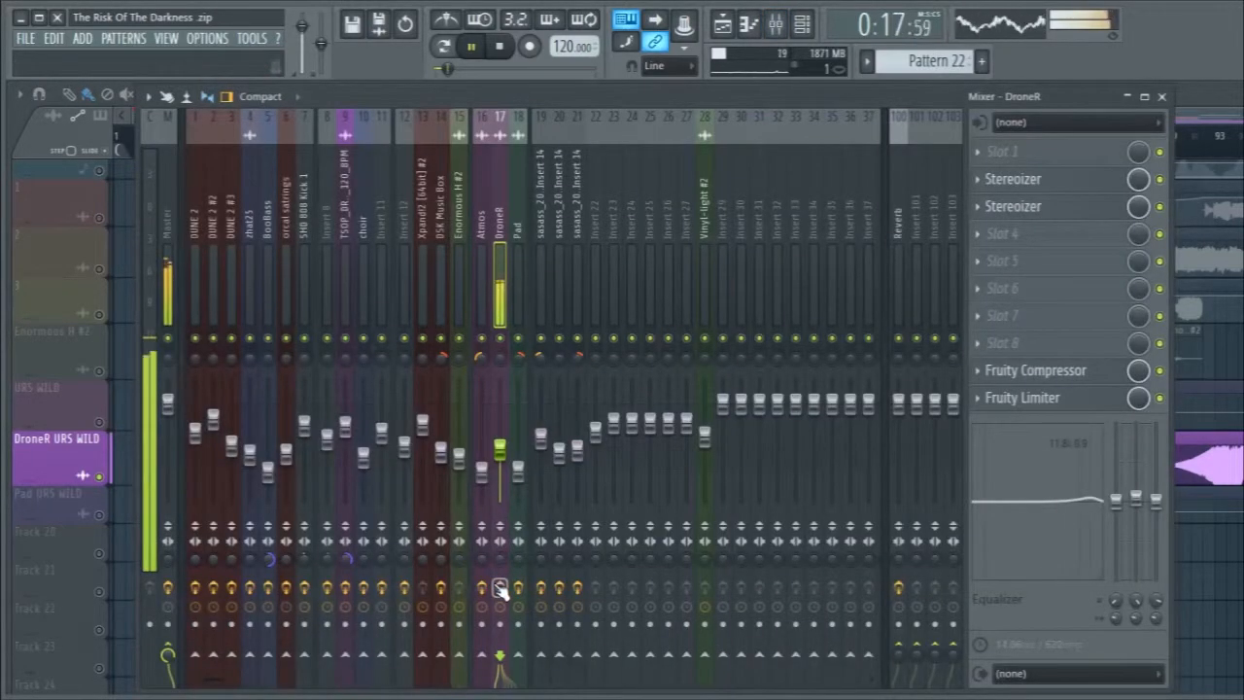
click(1162, 96)
key(space)
Solo the Pad URS WILD track, play it from bar 9, and inspect the Fruity Limiter on the Pad mixer insert.
click(105, 524)
key(space)
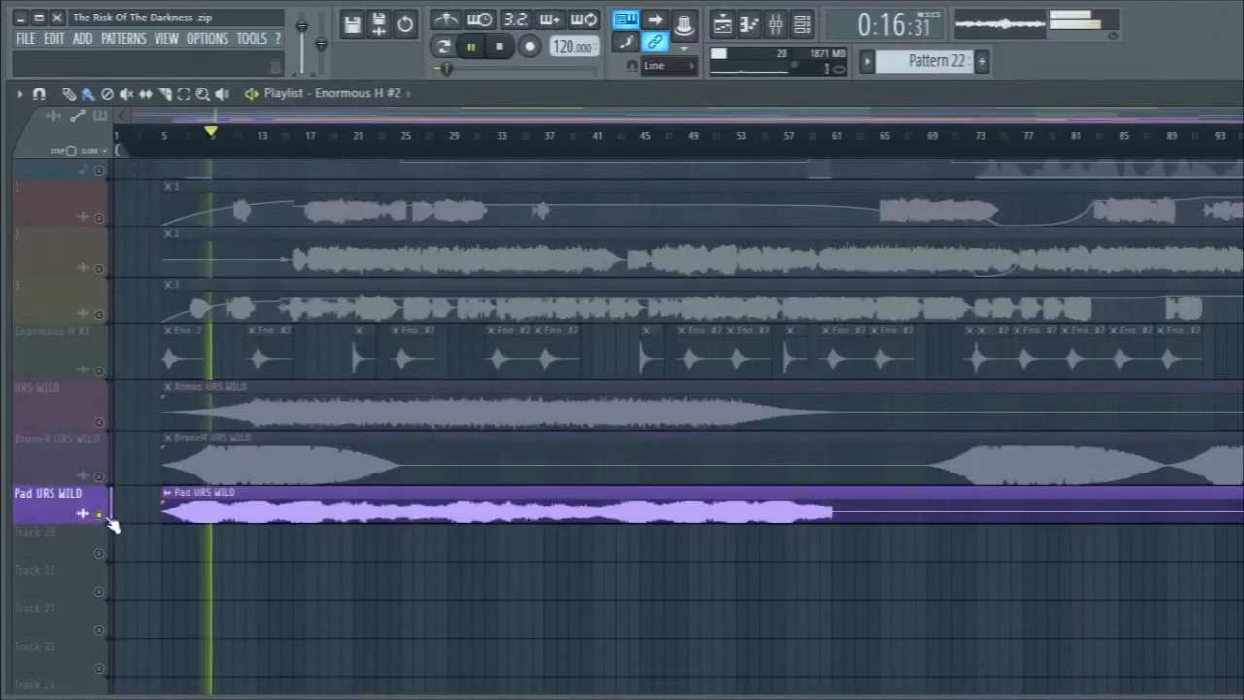
key(F9)
click(521, 293)
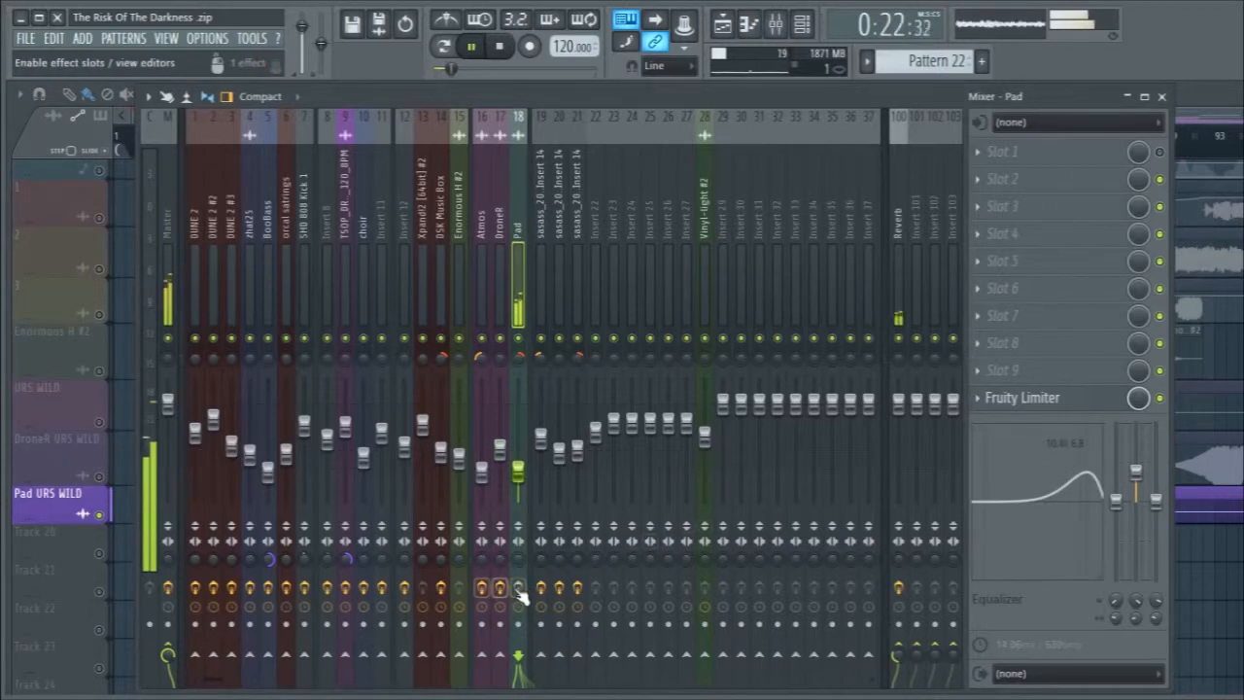
click(1031, 399)
click(1050, 406)
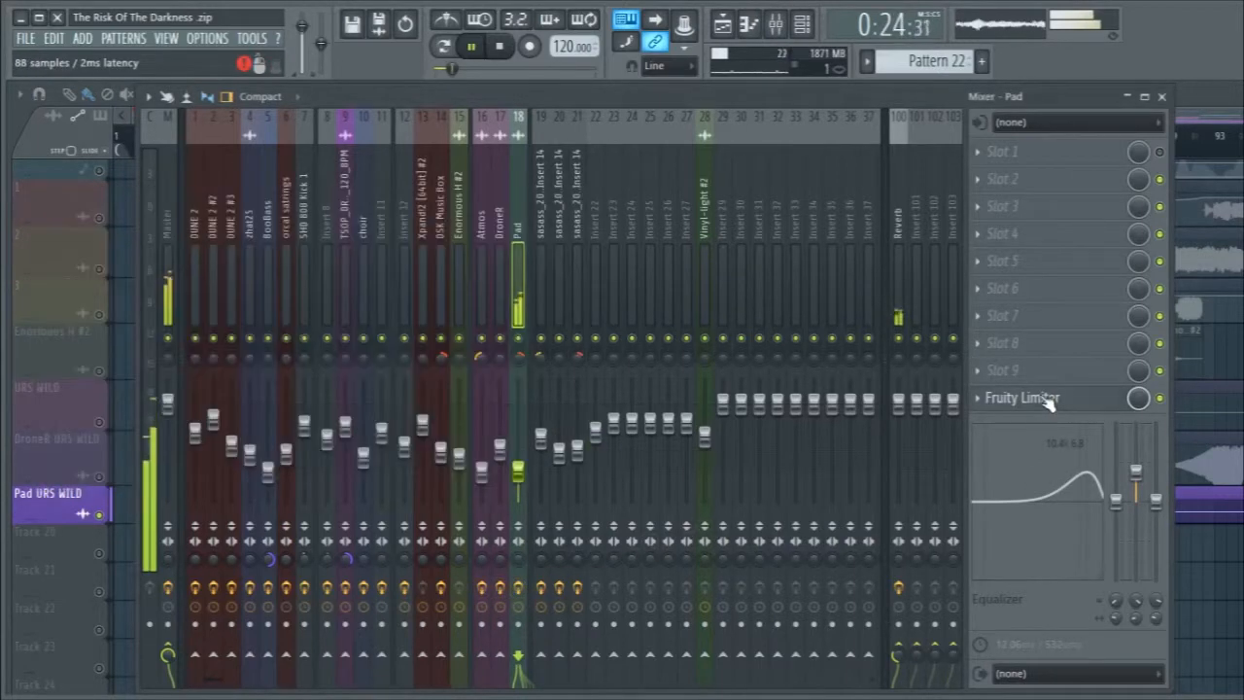
key(space)
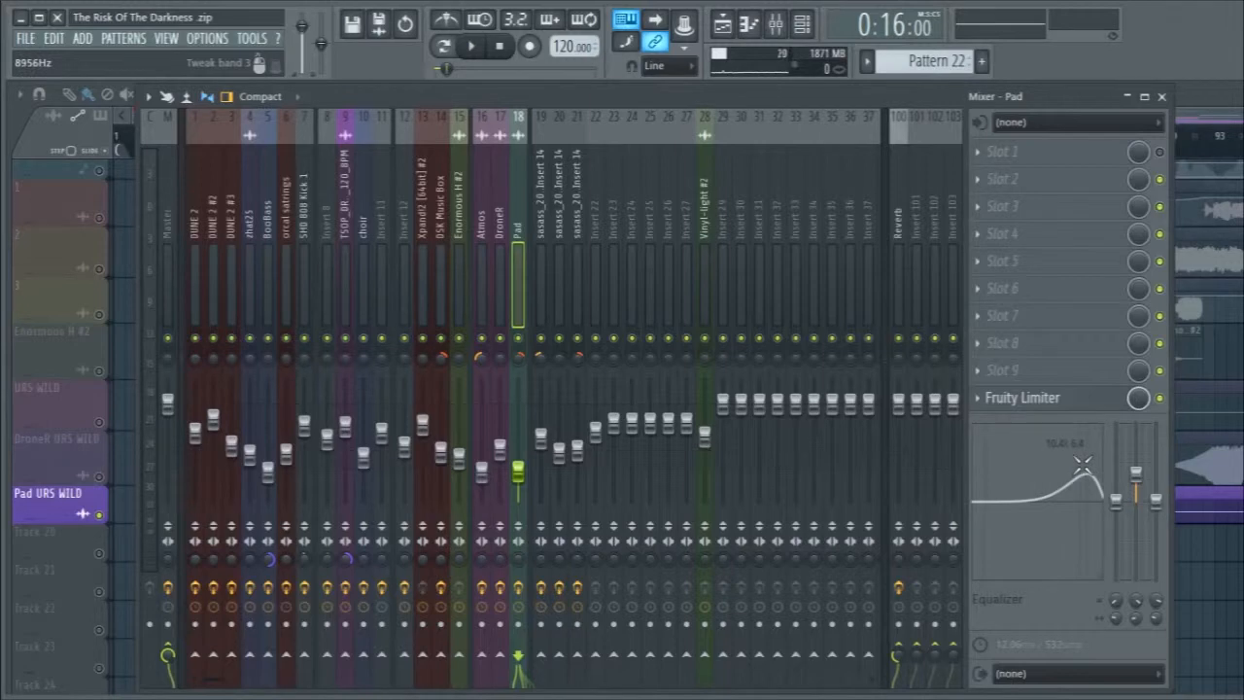
Play the Pad URS WILD track briefly from the playlist, and bring all playlist tracks back from its solo.
click(1218, 115)
key(space)
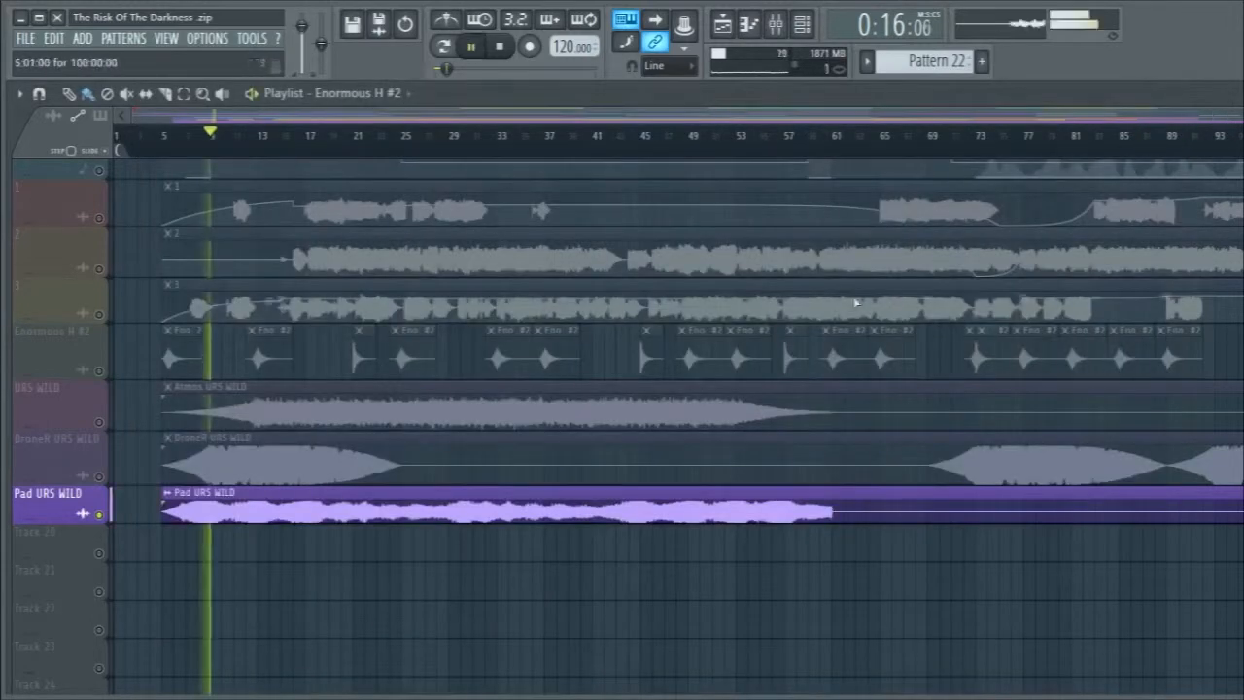
key(space)
right_click(100, 516)
key(space)
key(space)
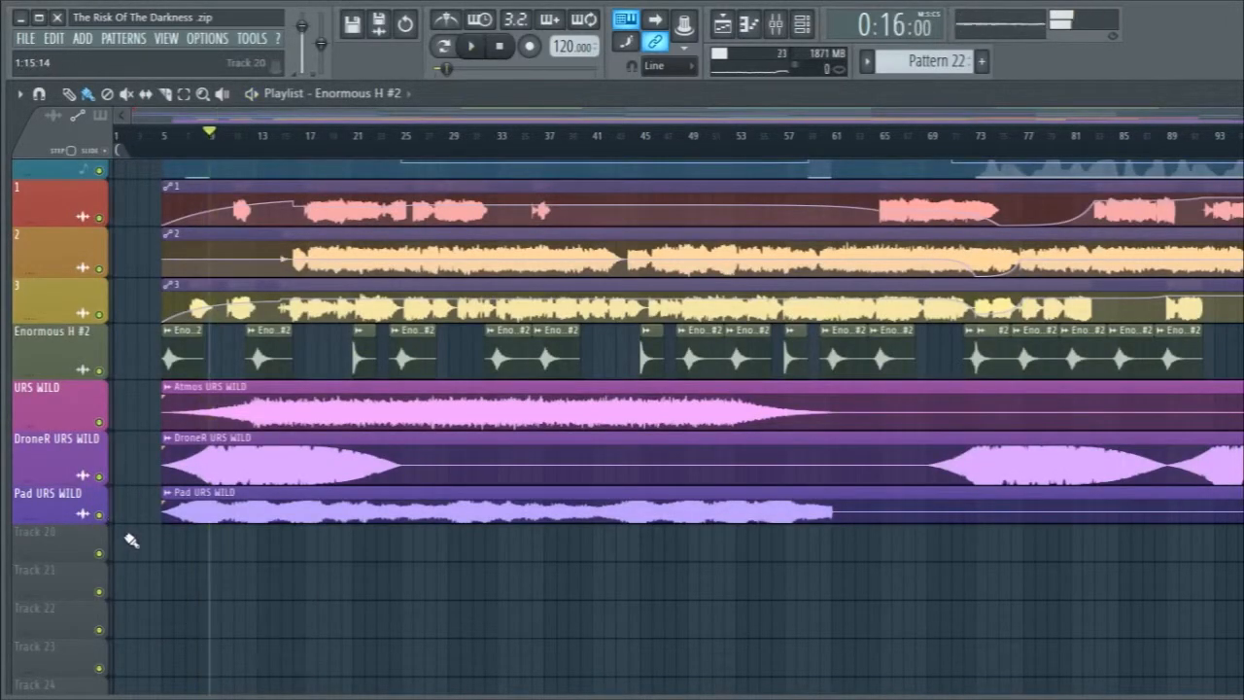
Play the full arrangement and inspect the Clear master effect on the Master mixer insert.
scroll(131, 541, up, 5)
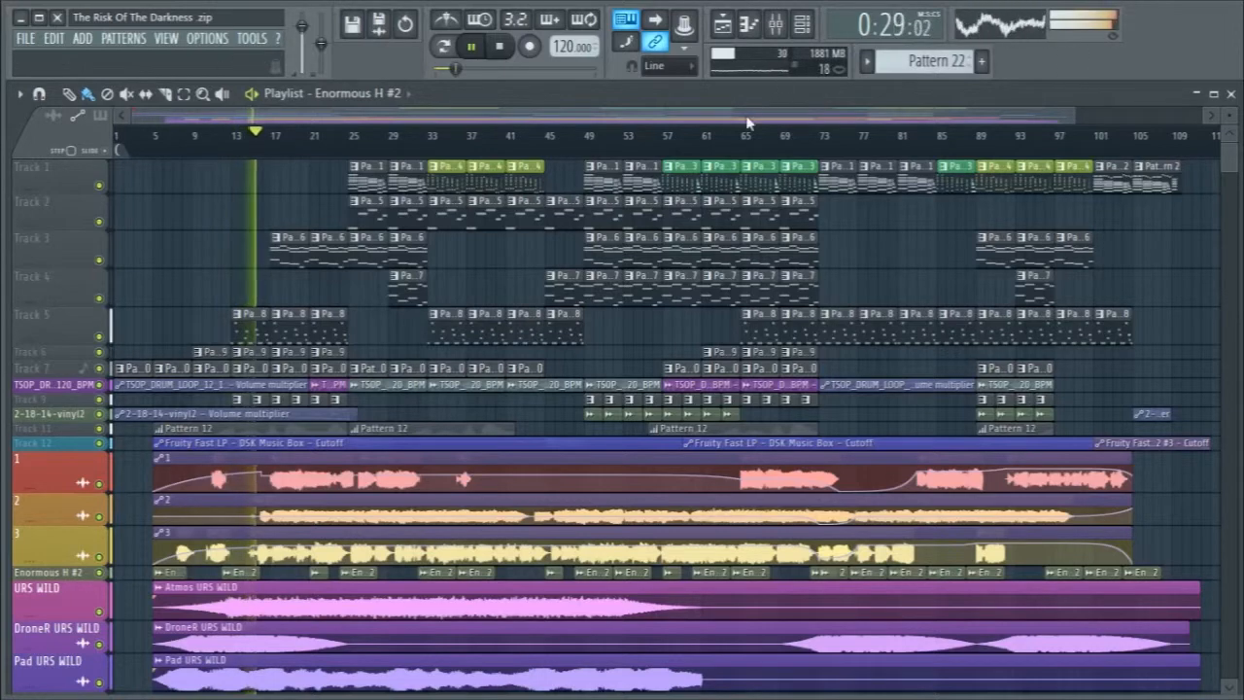
click(775, 24)
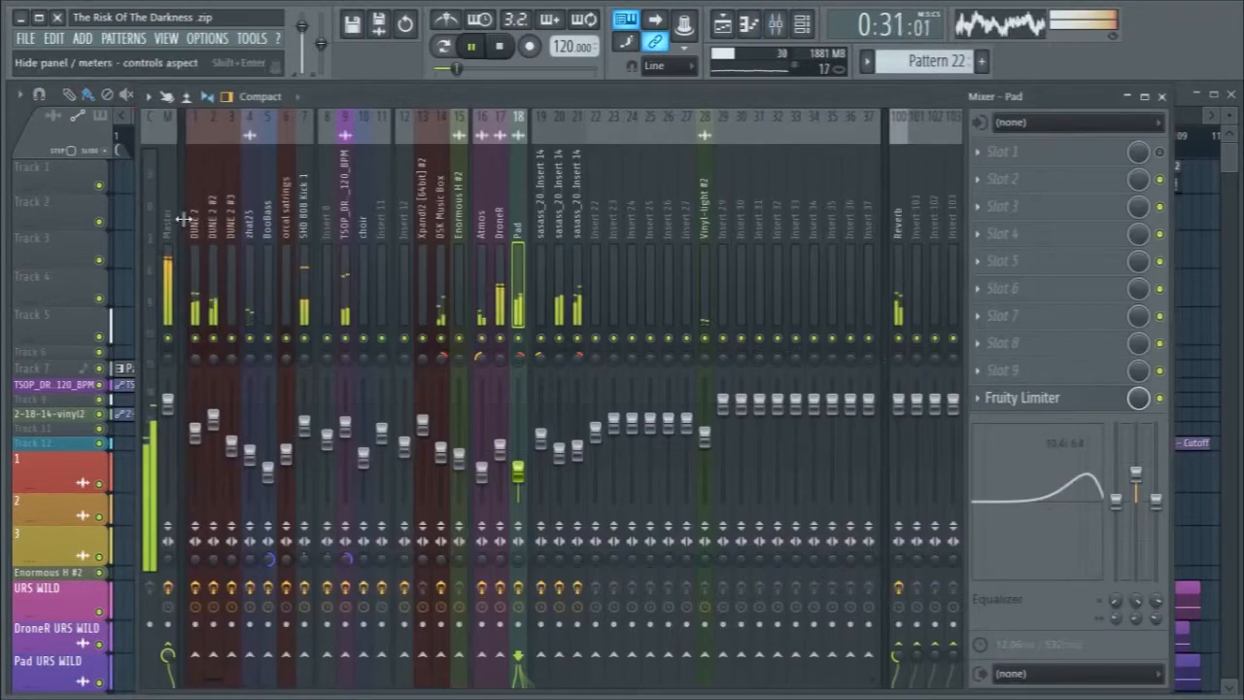
click(1031, 370)
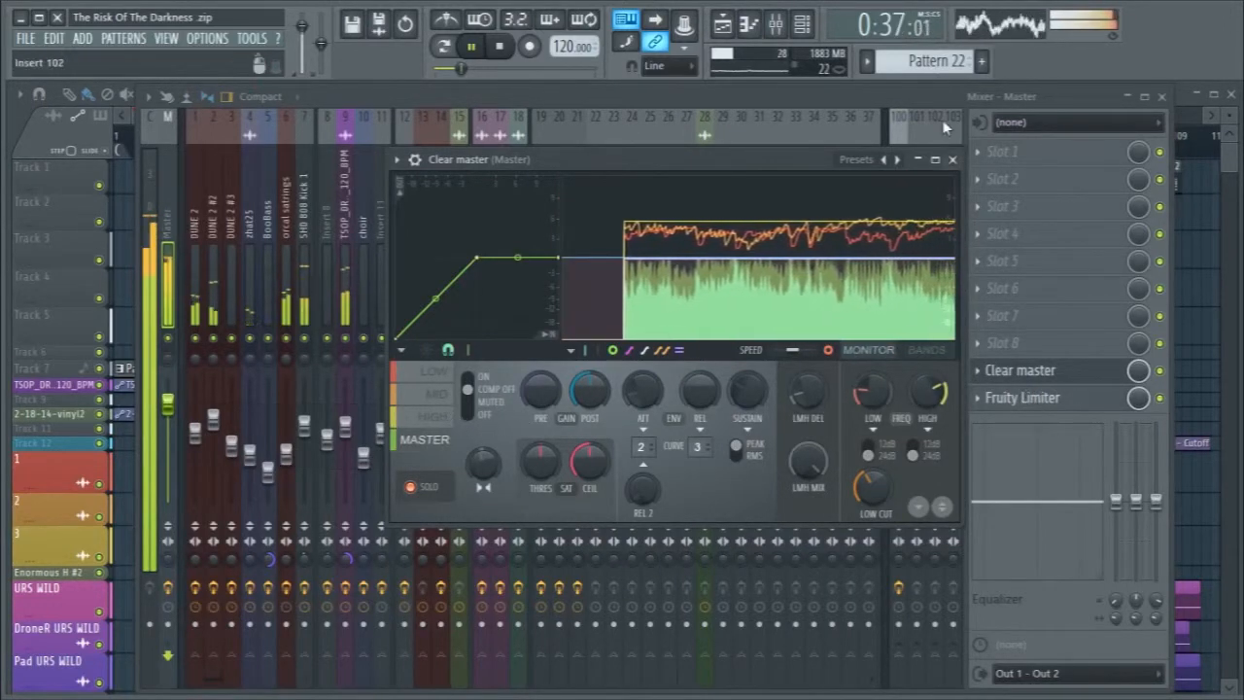
click(953, 160)
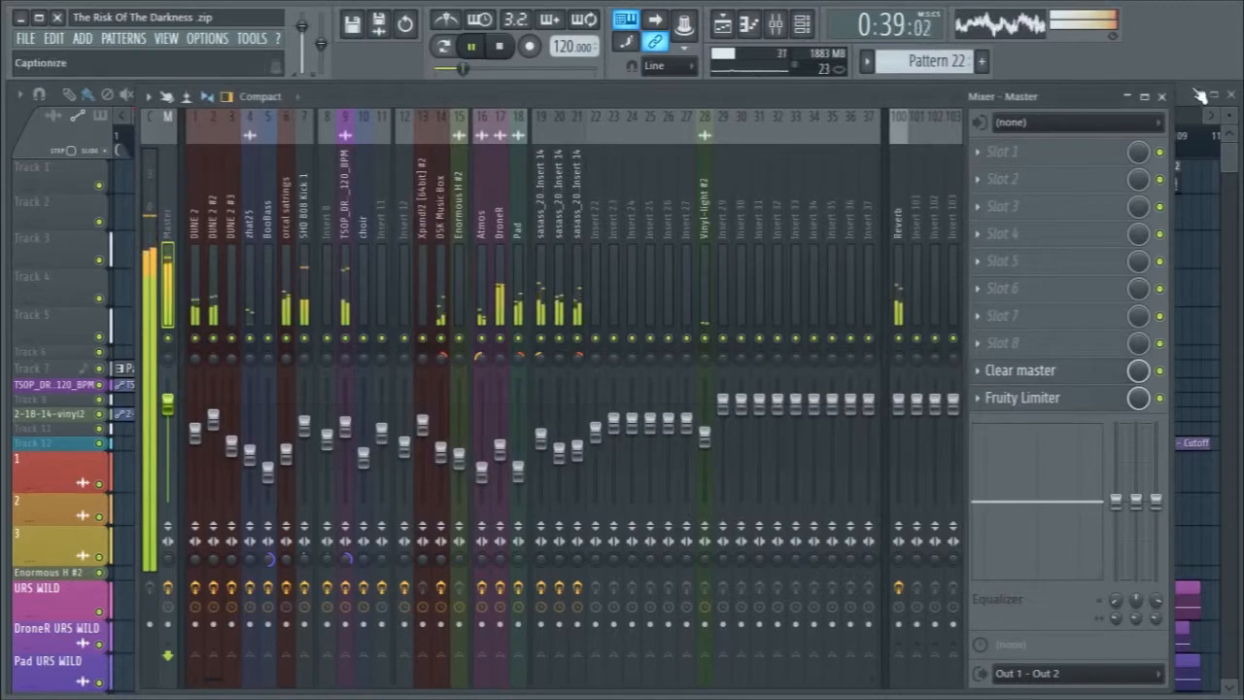
click(1162, 96)
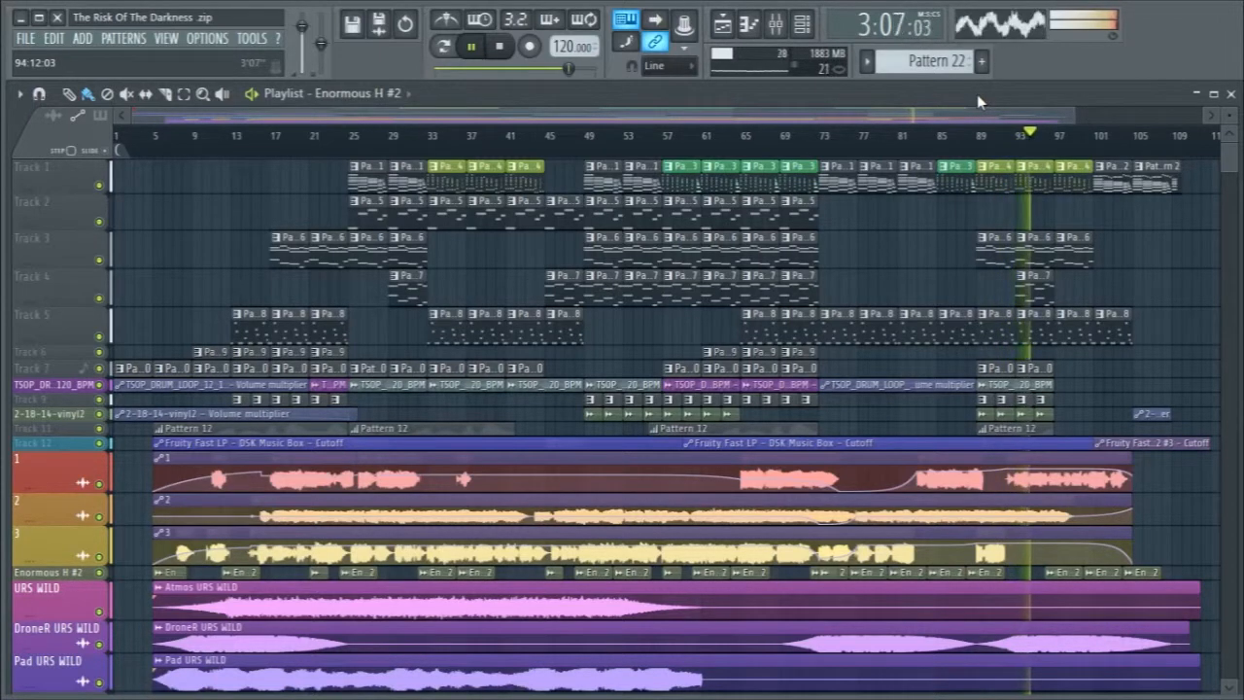
Follow the song's closing section in the playlist, stop playback, and review the whole arrangement from bar 1.
drag(1001, 123, 1058, 114)
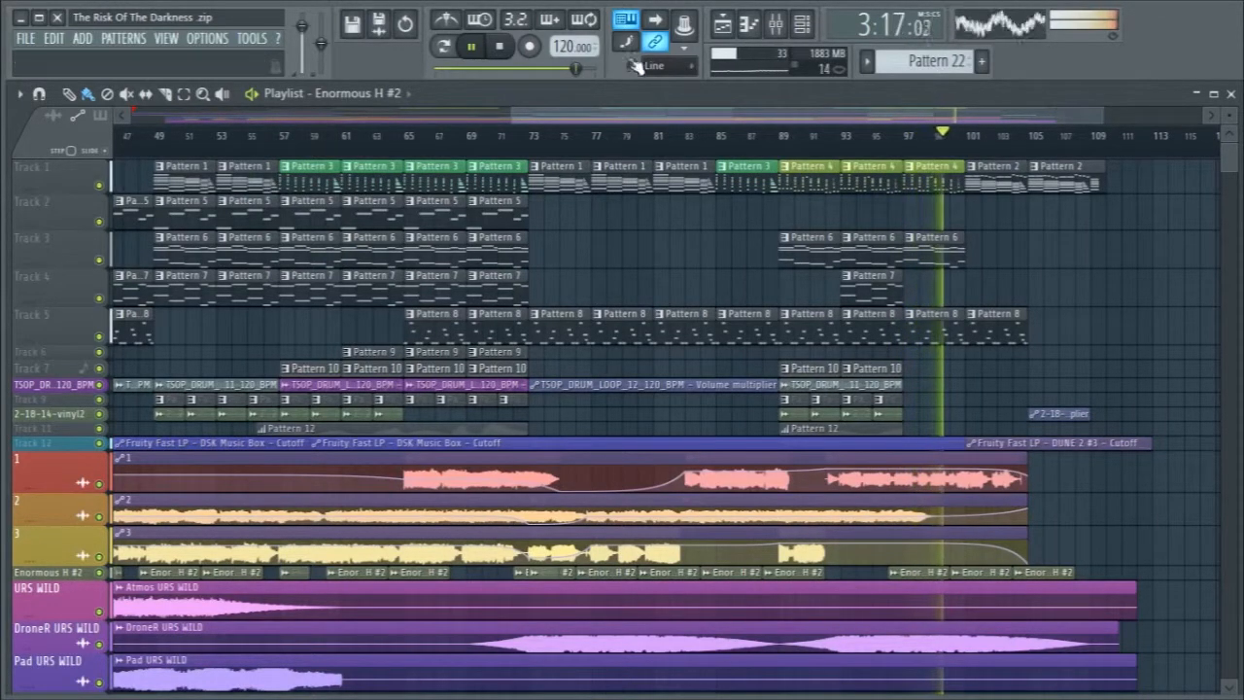
click(515, 48)
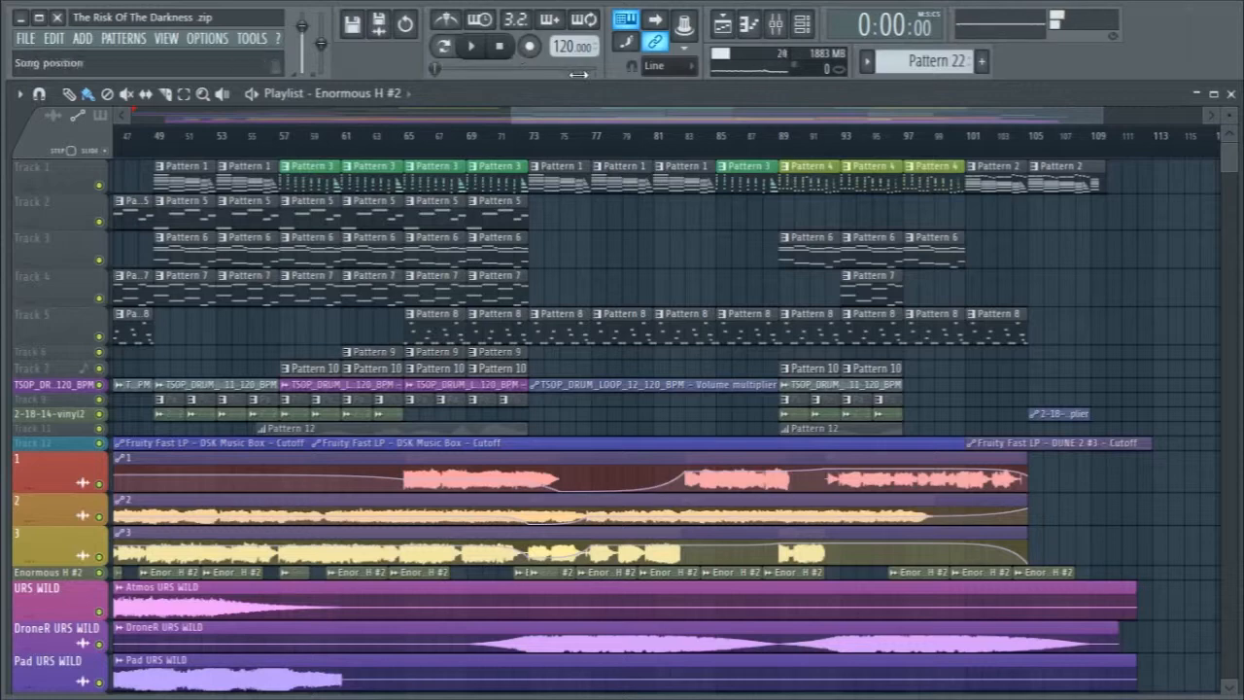
drag(707, 118, 311, 122)
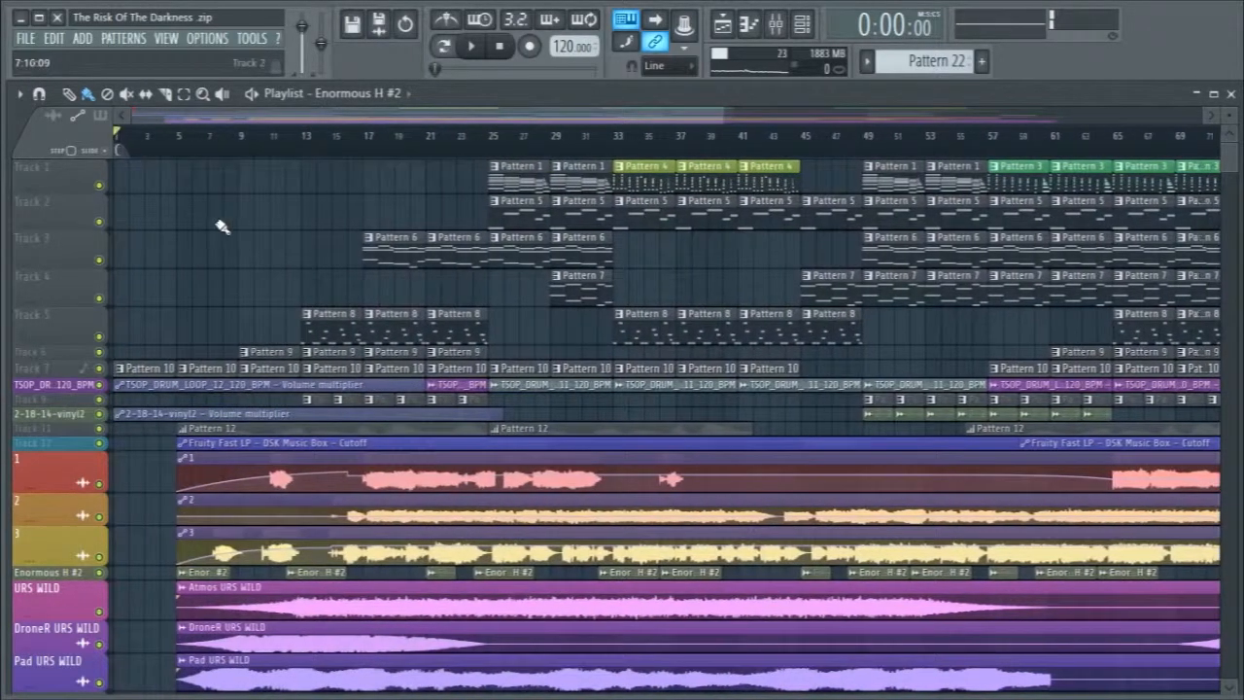
scroll(218, 220, down, 3)
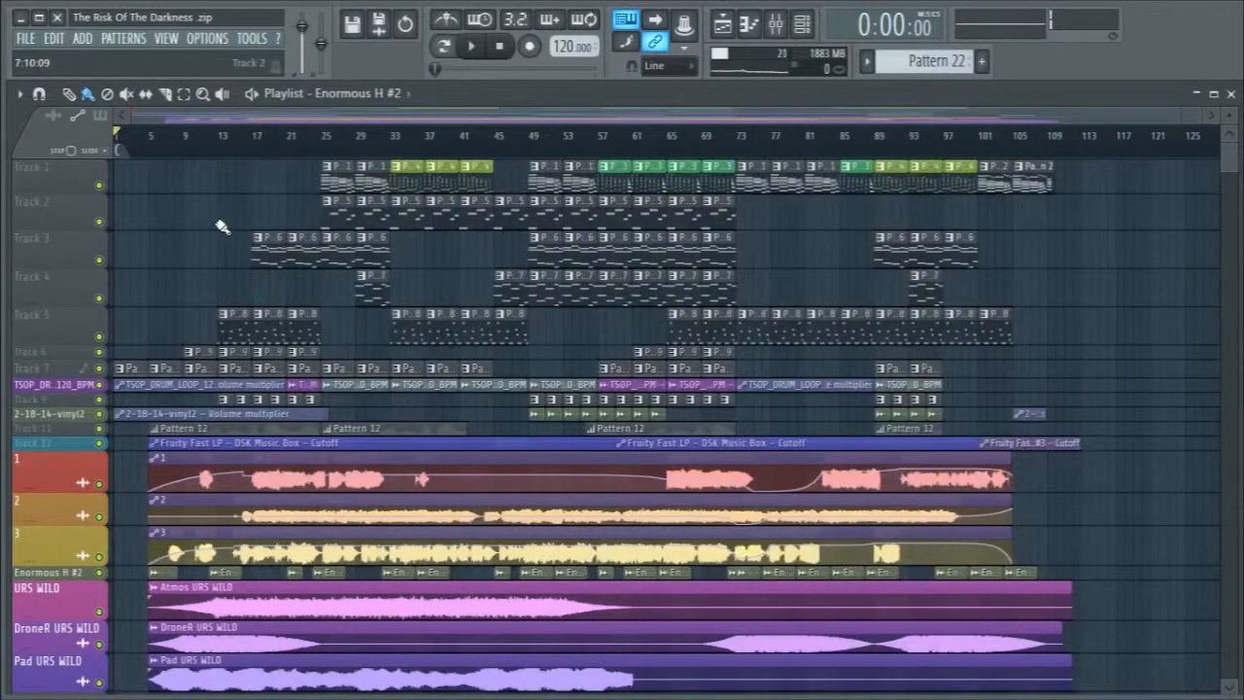
Open the Clear master effect from the Master mixer insert and look through its list of presets.
click(1231, 94)
key(F9)
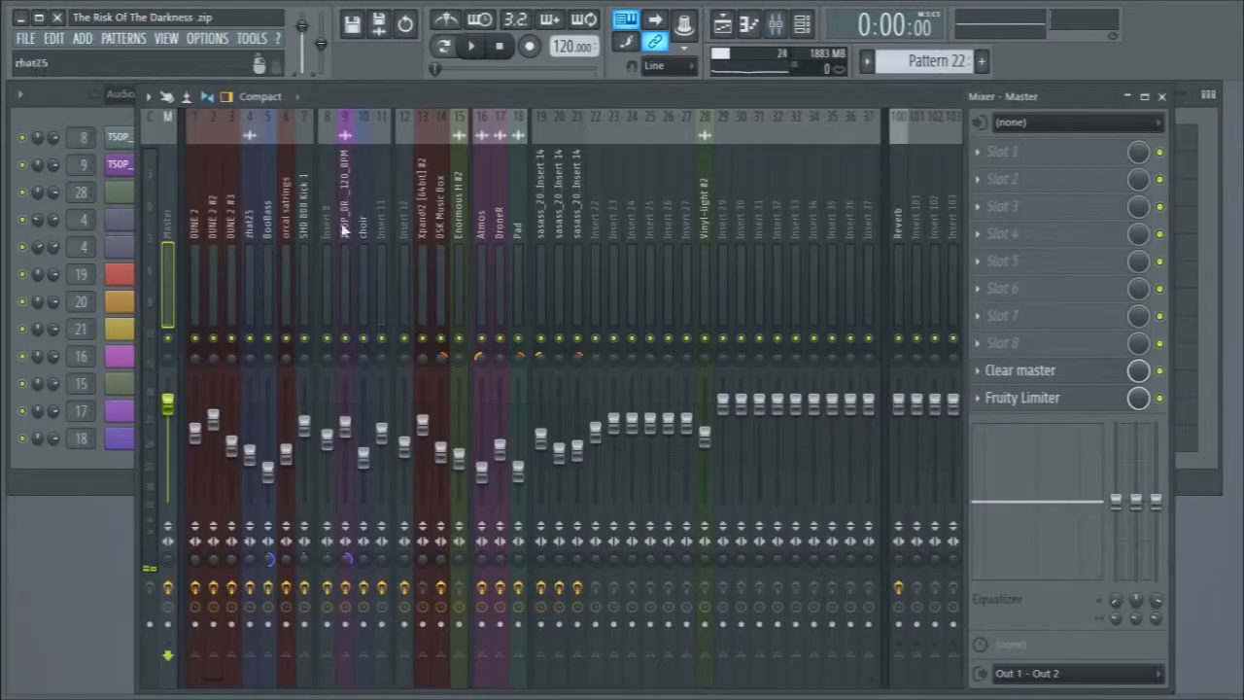
click(1081, 370)
click(1162, 97)
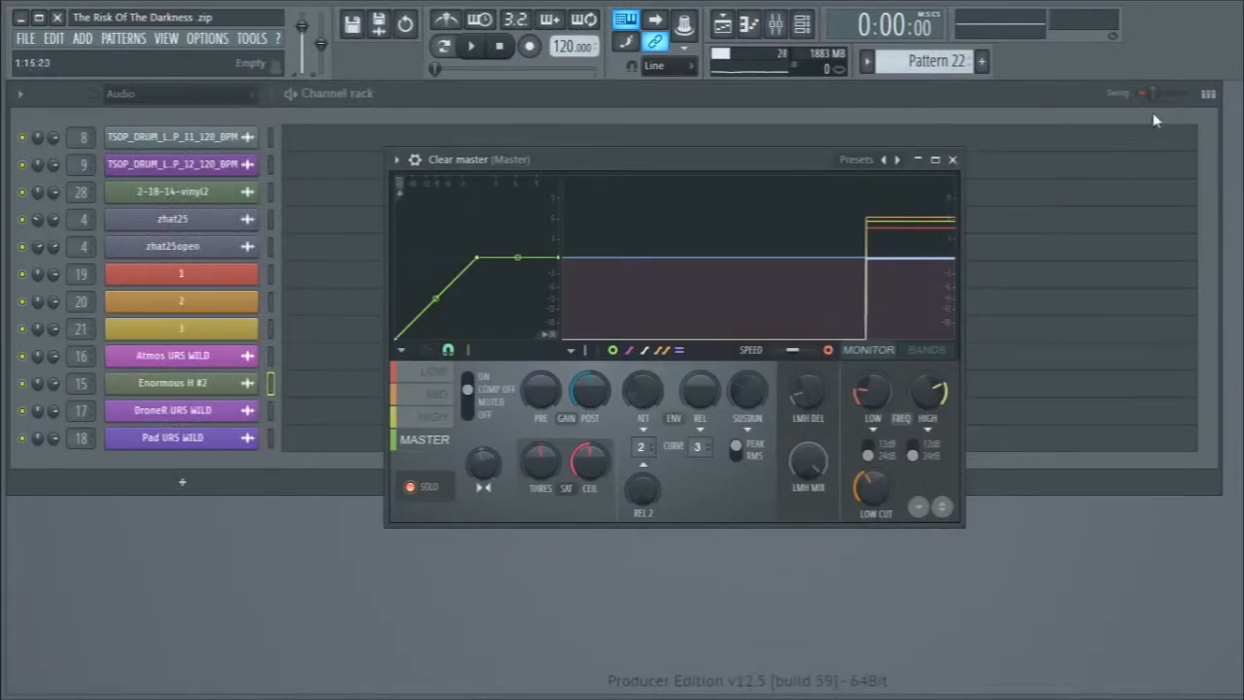
drag(670, 167, 677, 165)
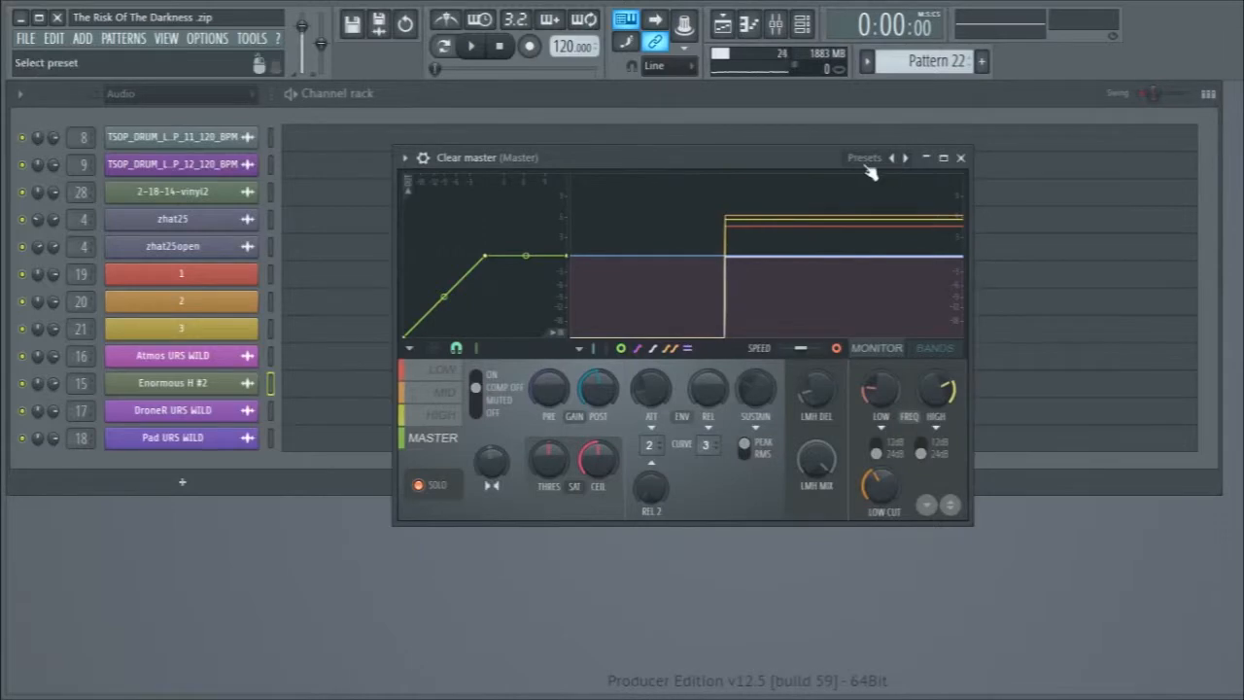
click(865, 160)
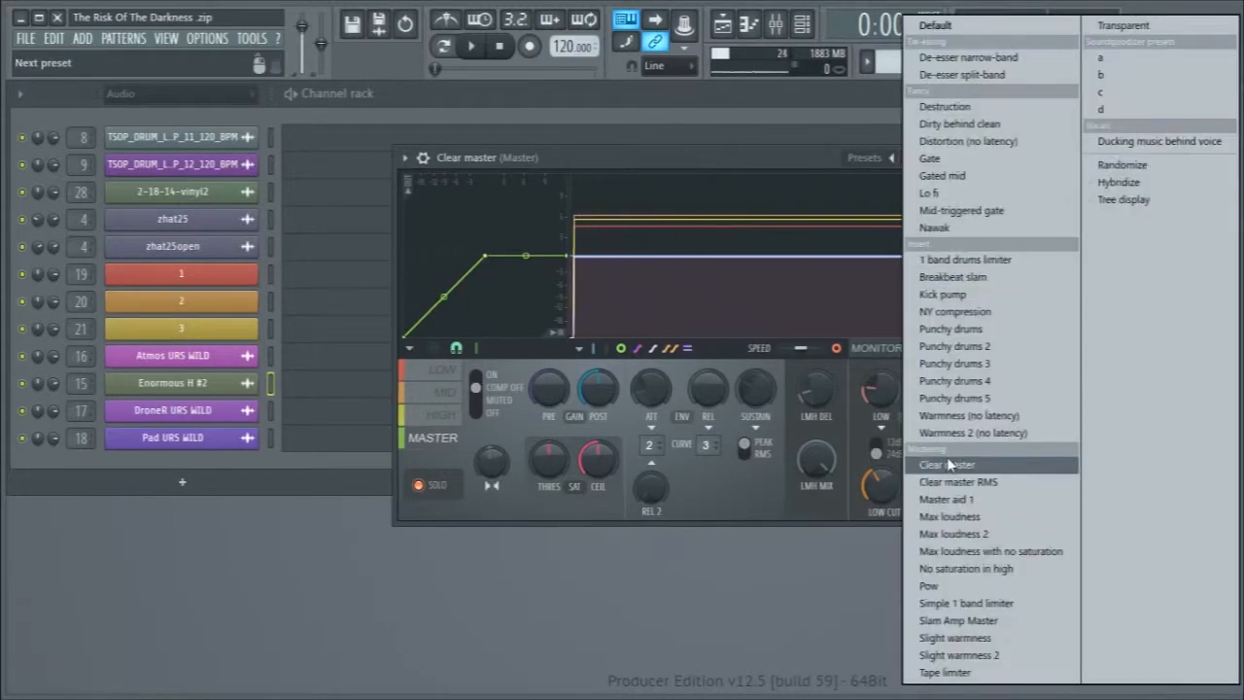
click(736, 147)
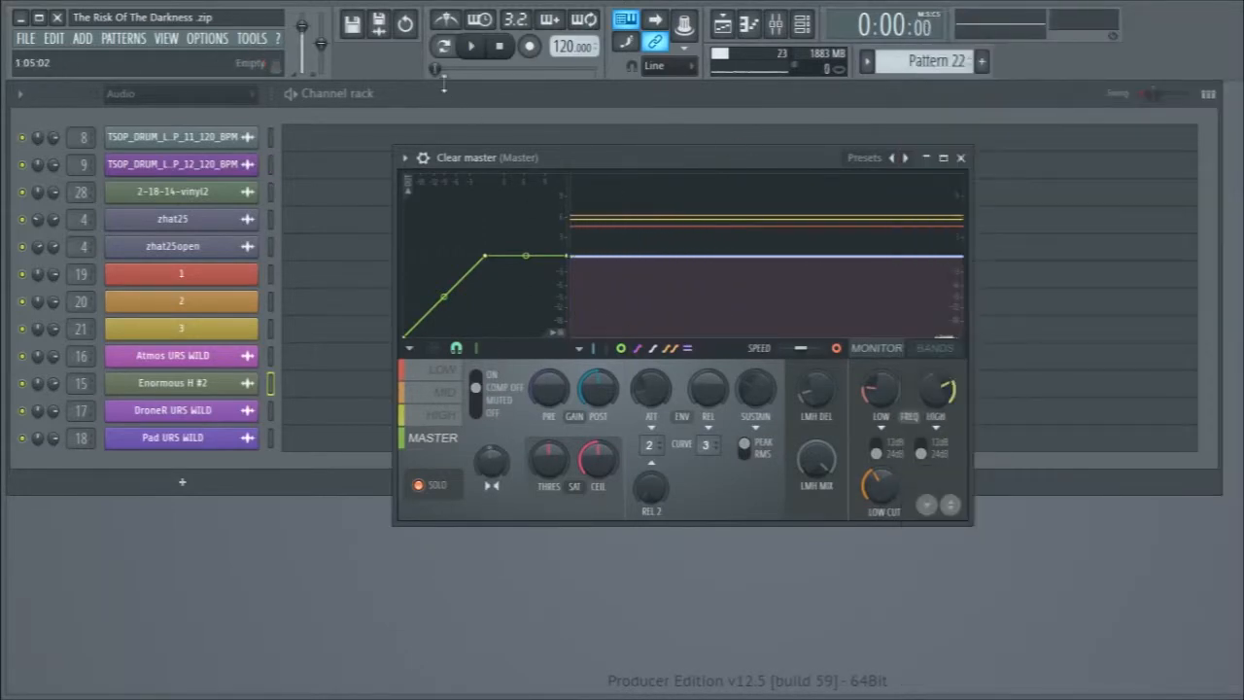
Set the song position to bar 25 in the playlist, check it with brief playback, and close the playlist.
click(724, 24)
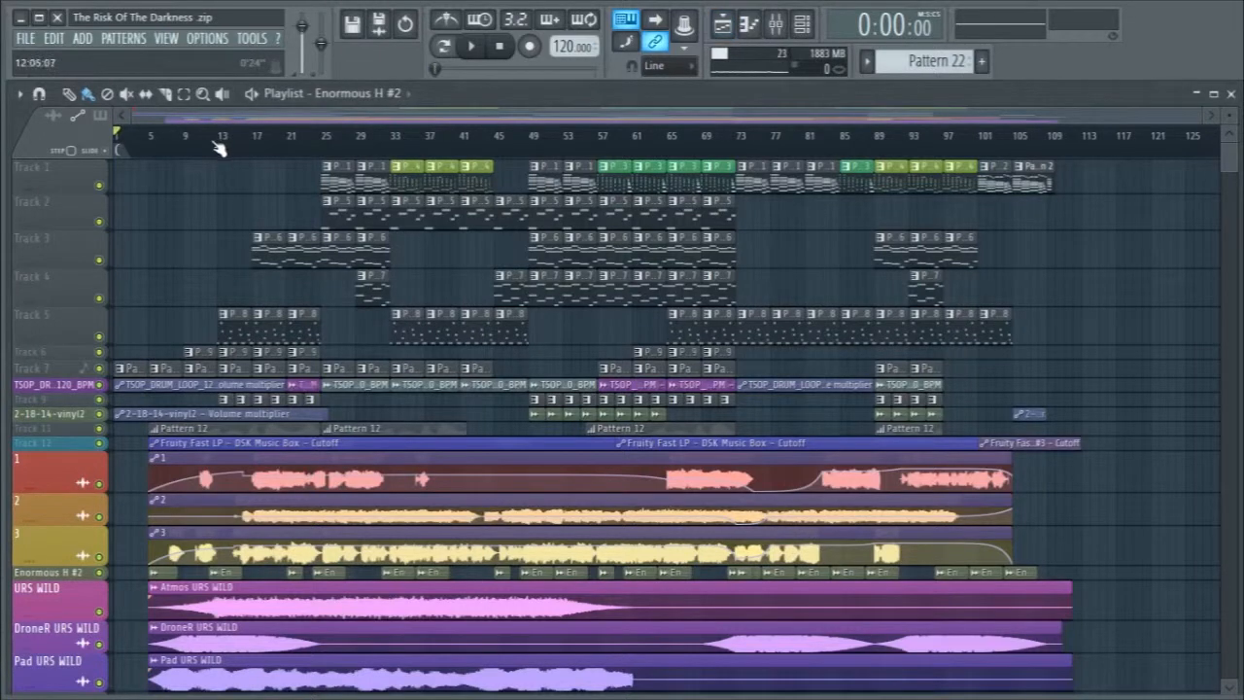
key(space)
key(space)
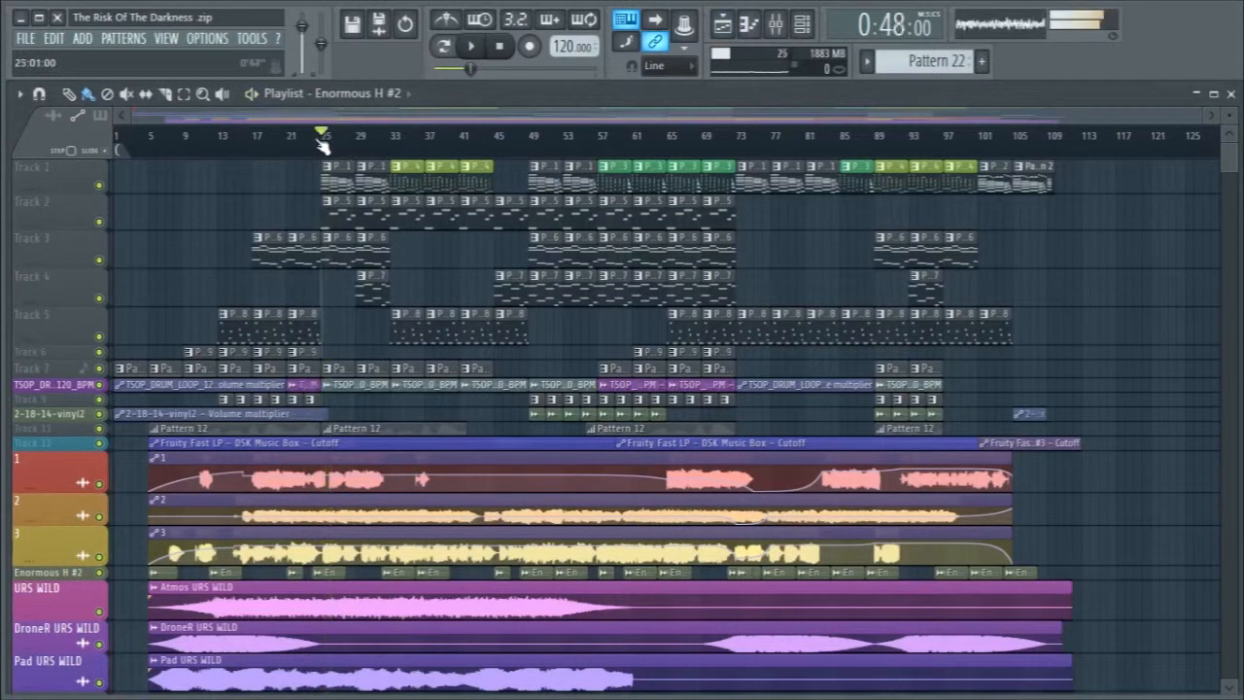
click(325, 141)
key(space)
key(space)
click(1231, 93)
Play the soloed low band in Clear master and examine it in the monitor and bands displays.
key(space)
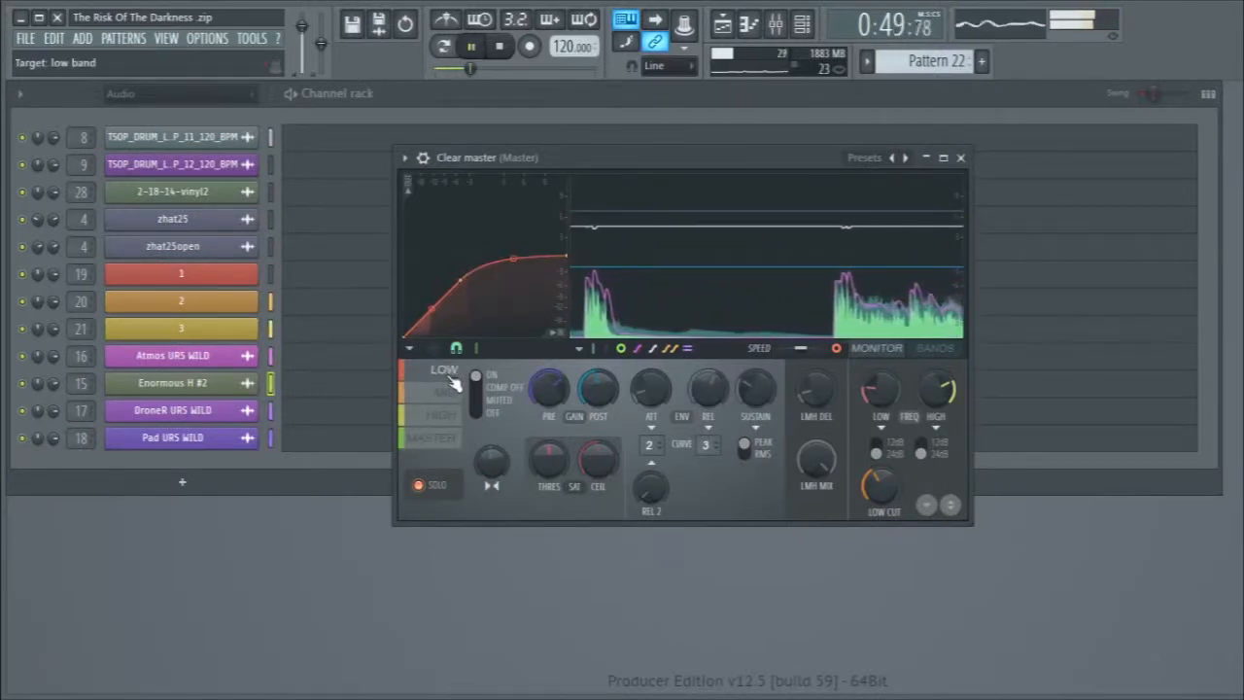
key(space)
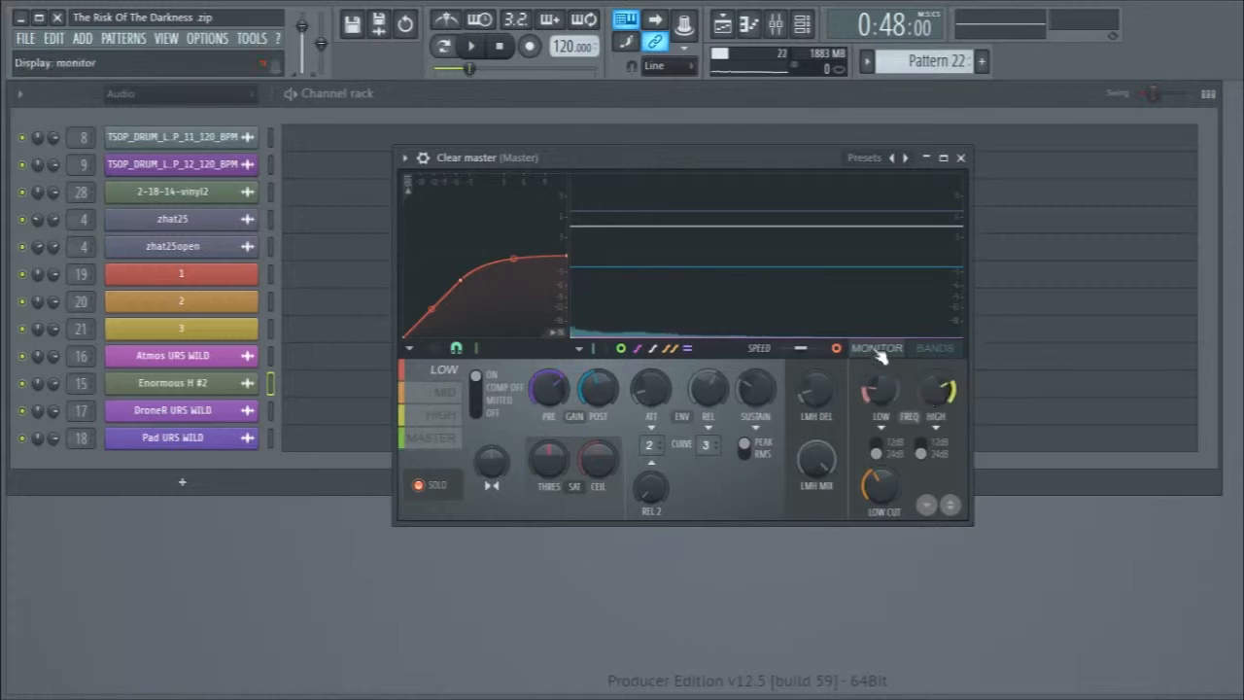
click(931, 355)
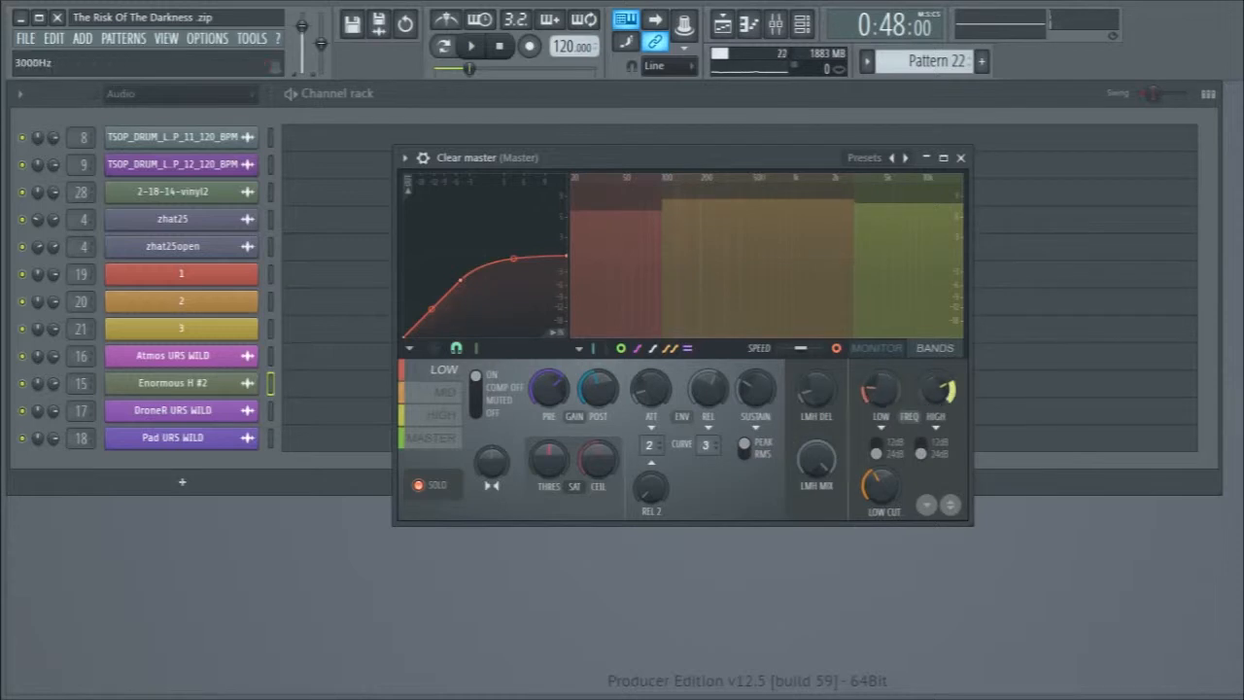
key(space)
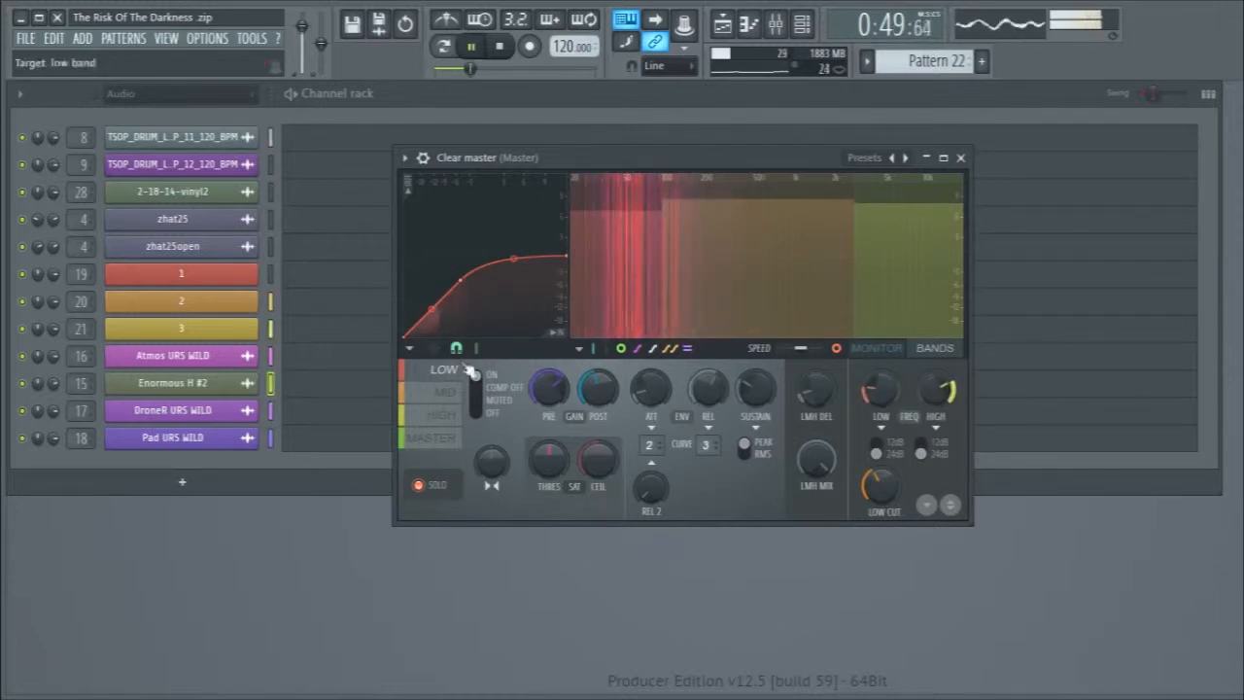
key(space)
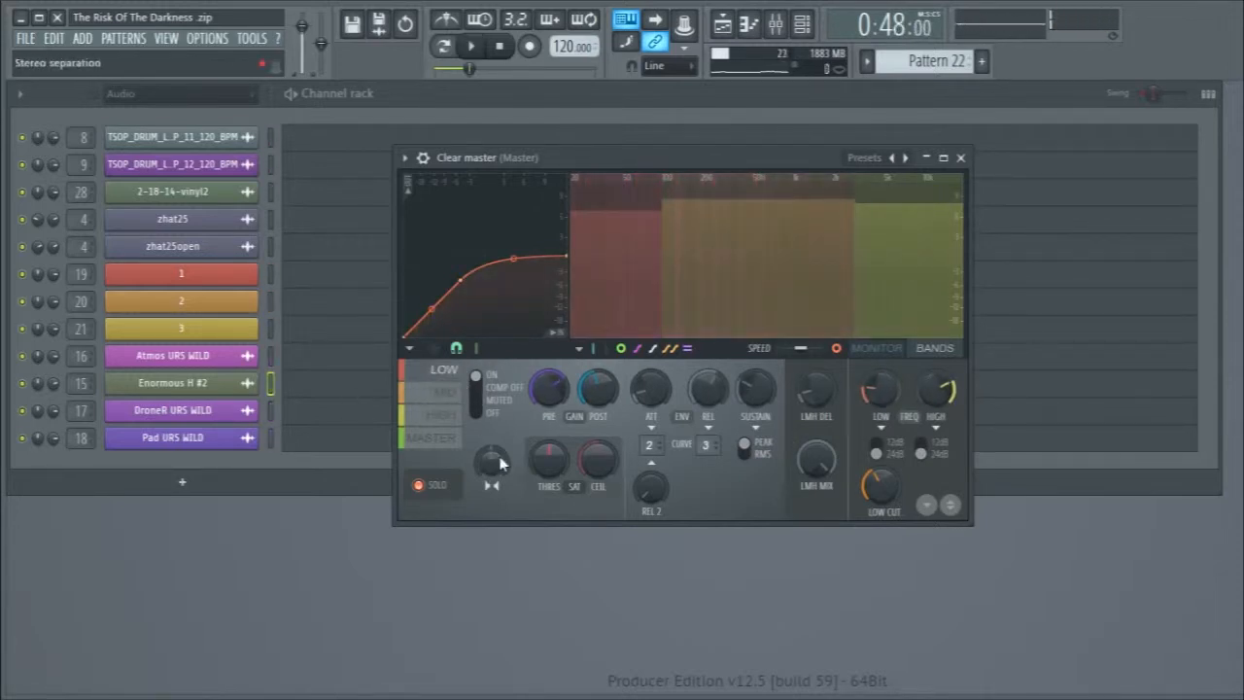
Play from bar 25 in the bands display, comparing Clear master's soloed frequency bands with the full master signal.
click(462, 402)
key(space)
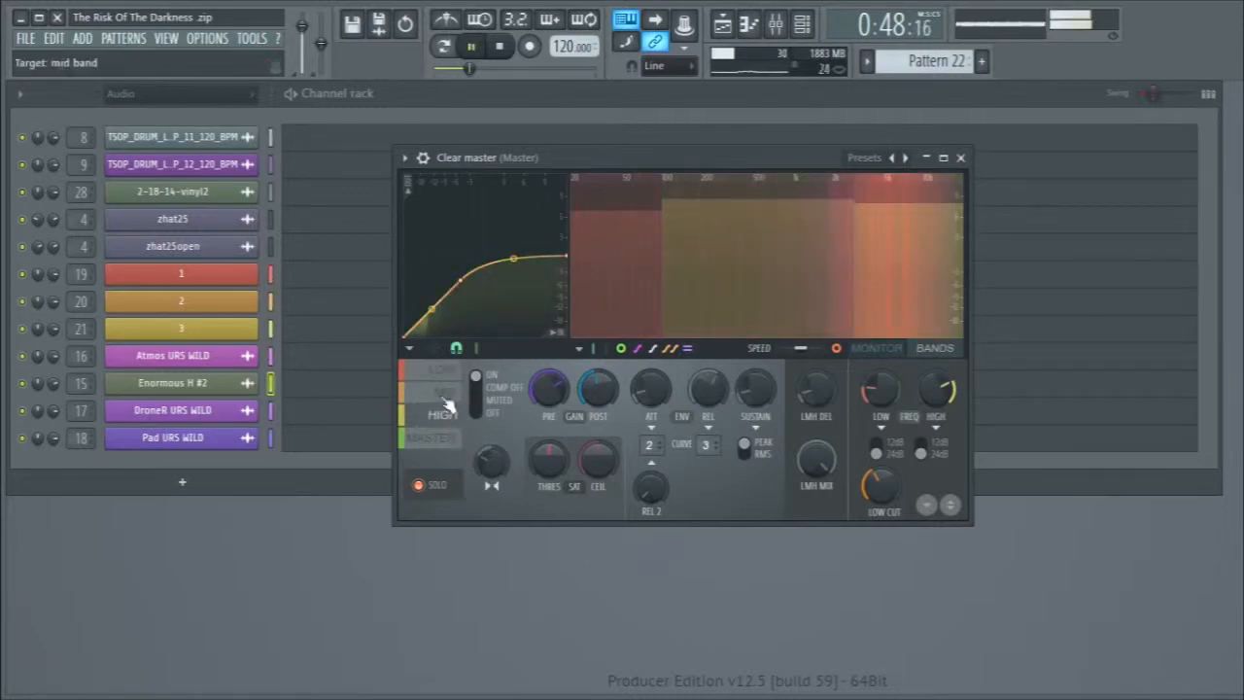
key(space)
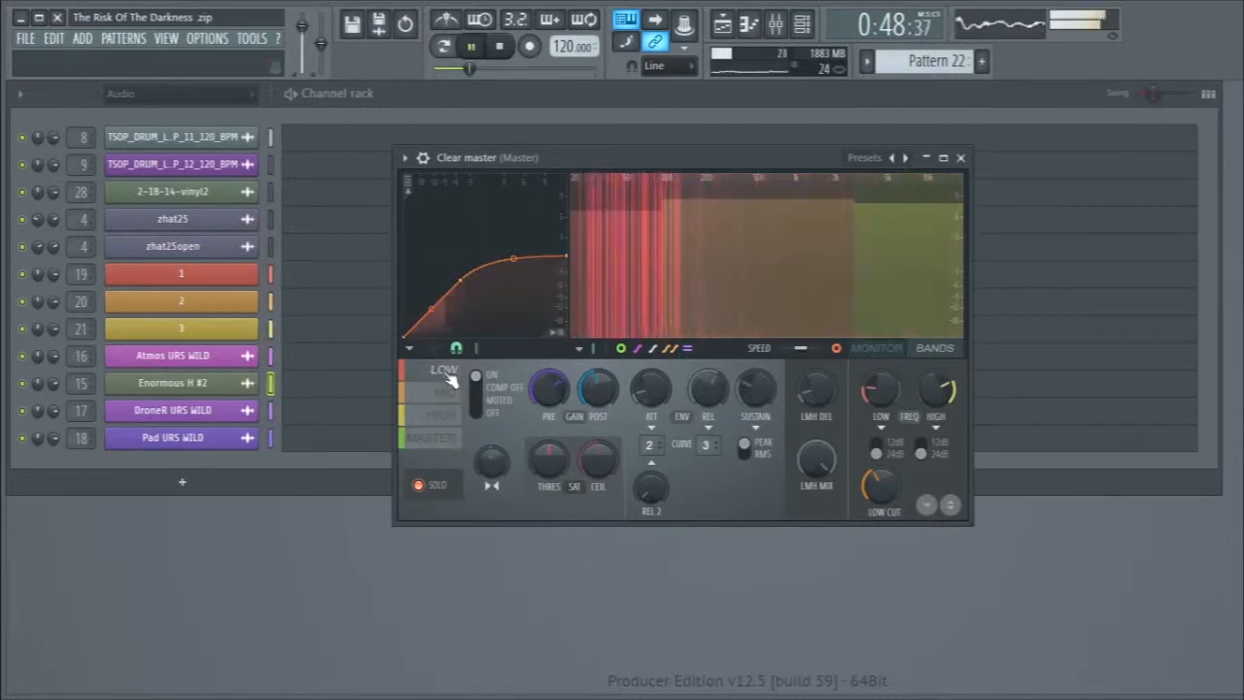
click(434, 445)
key(space)
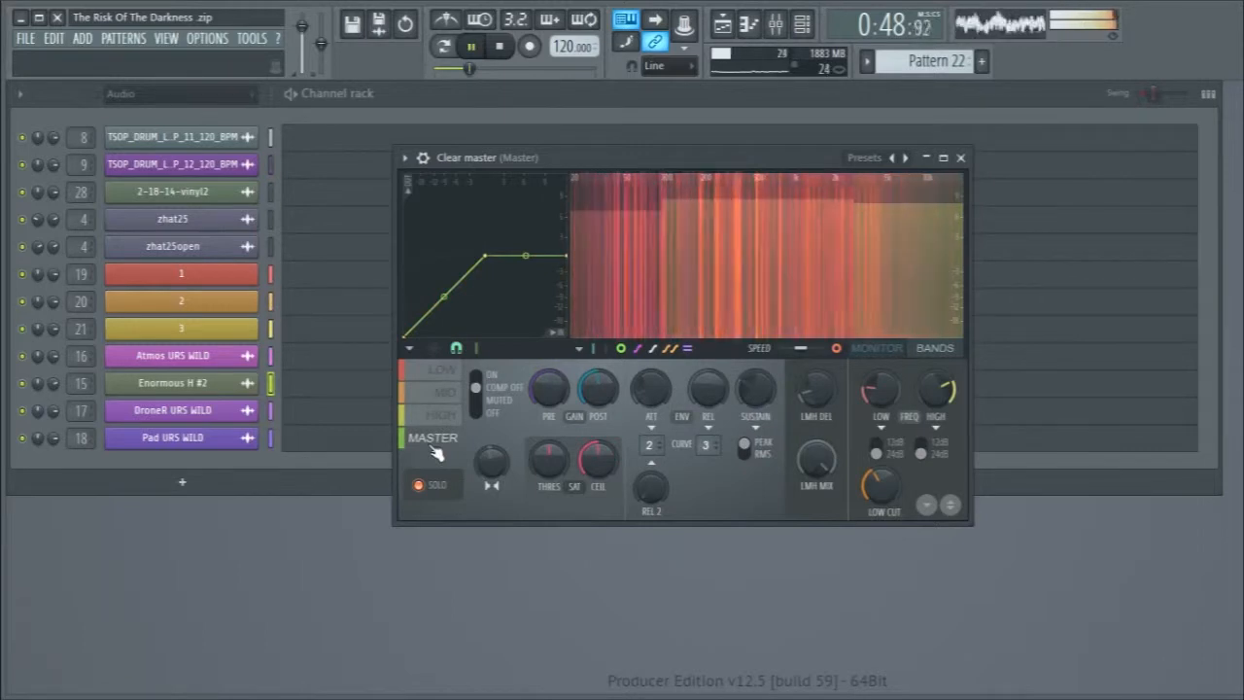
key(space)
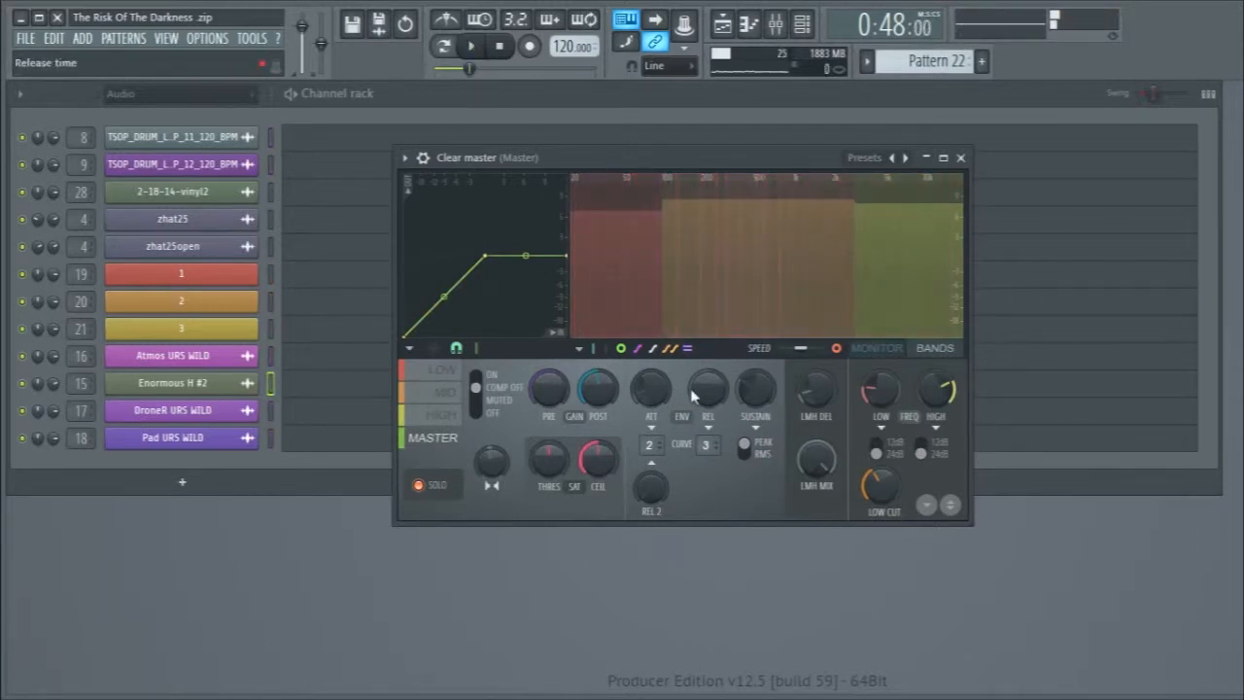
With playback stopped, review Clear master's high, mid, low and master settings one after another.
click(442, 413)
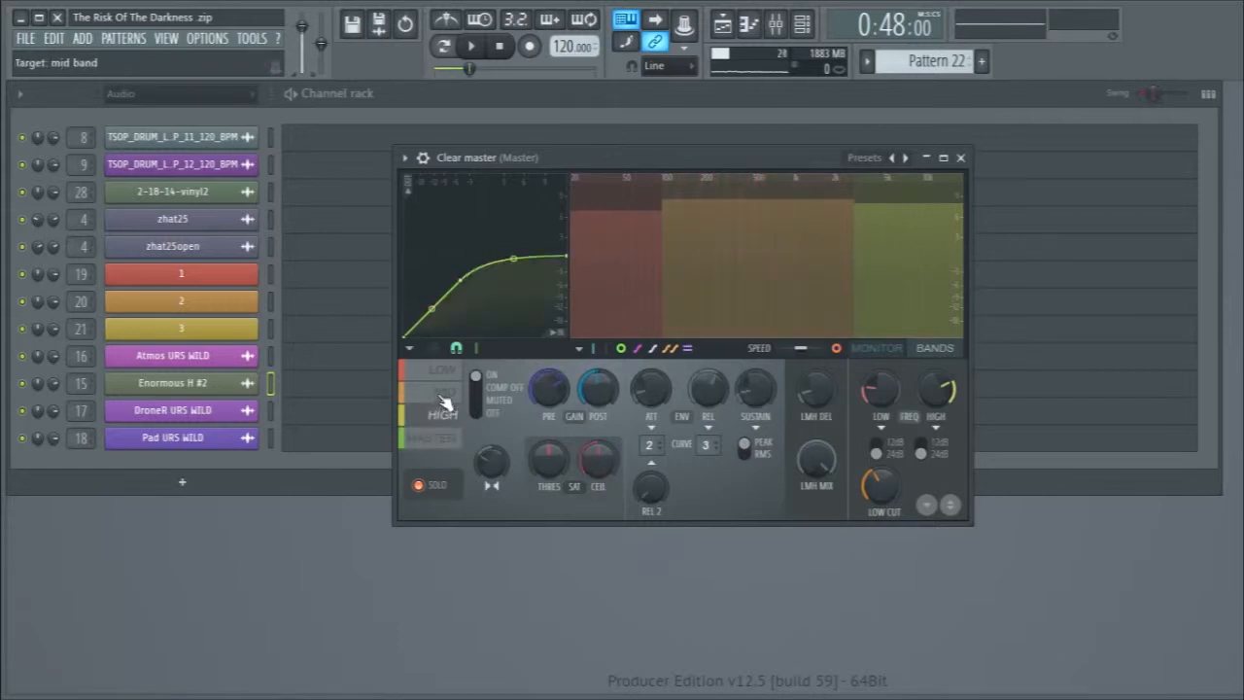
click(442, 371)
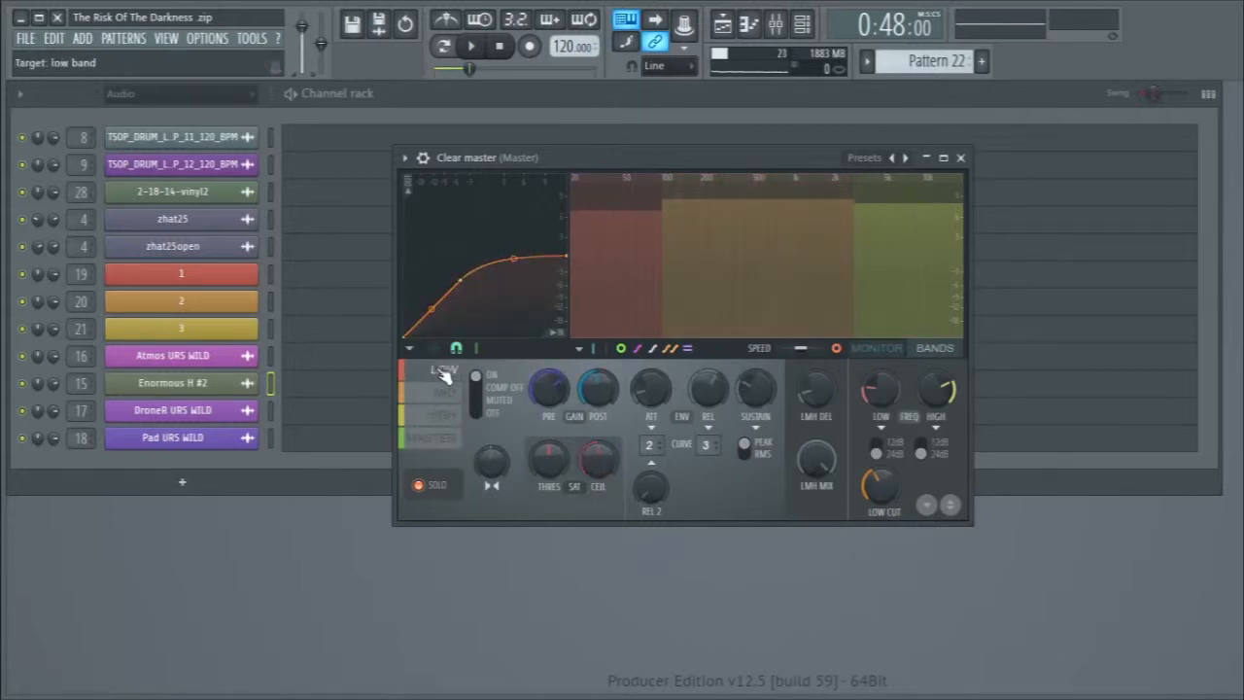
click(435, 439)
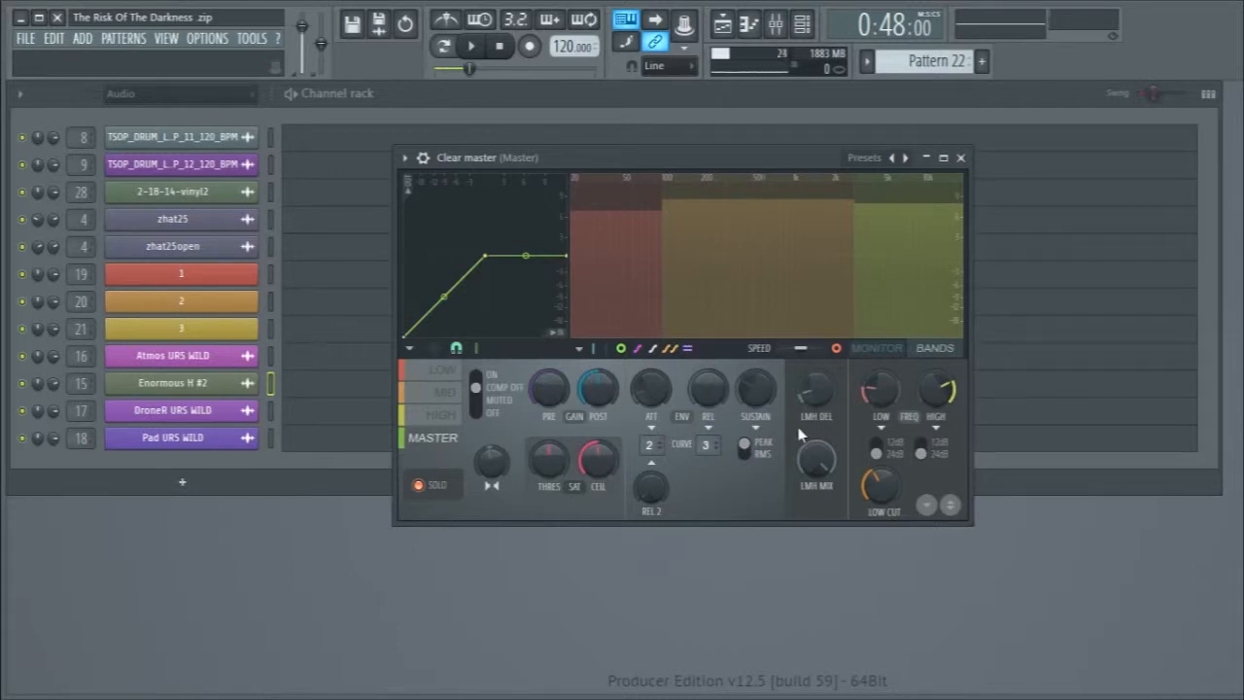
click(435, 416)
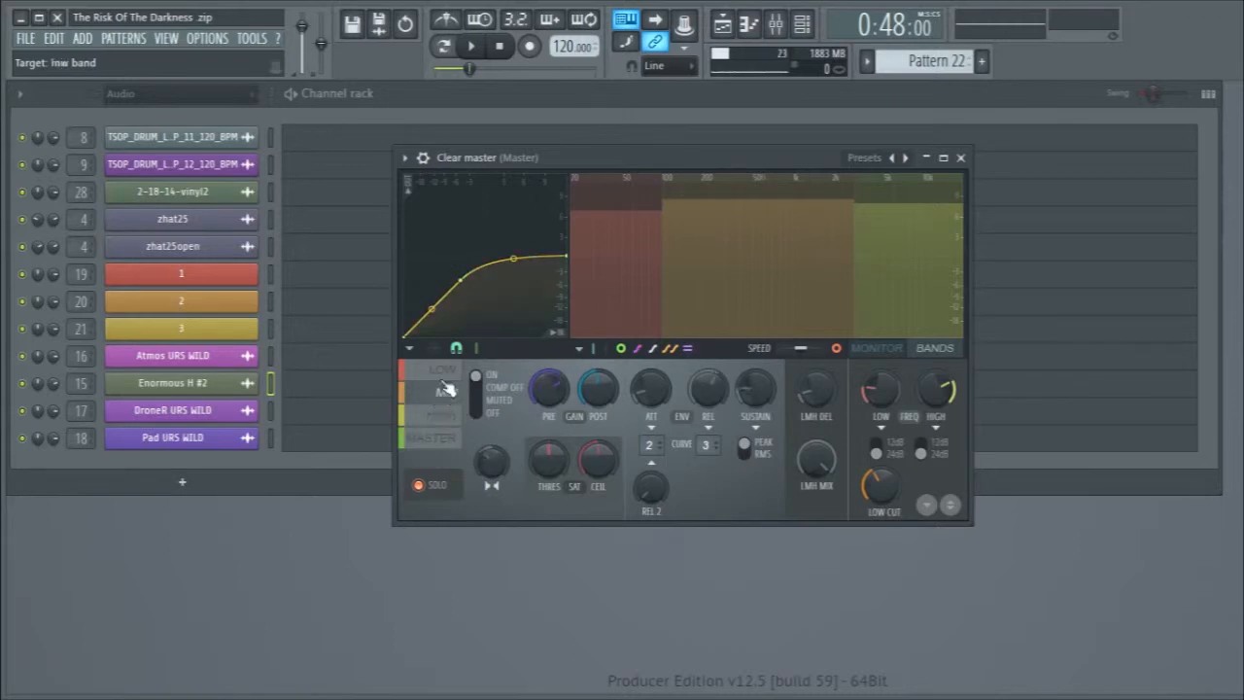
click(447, 374)
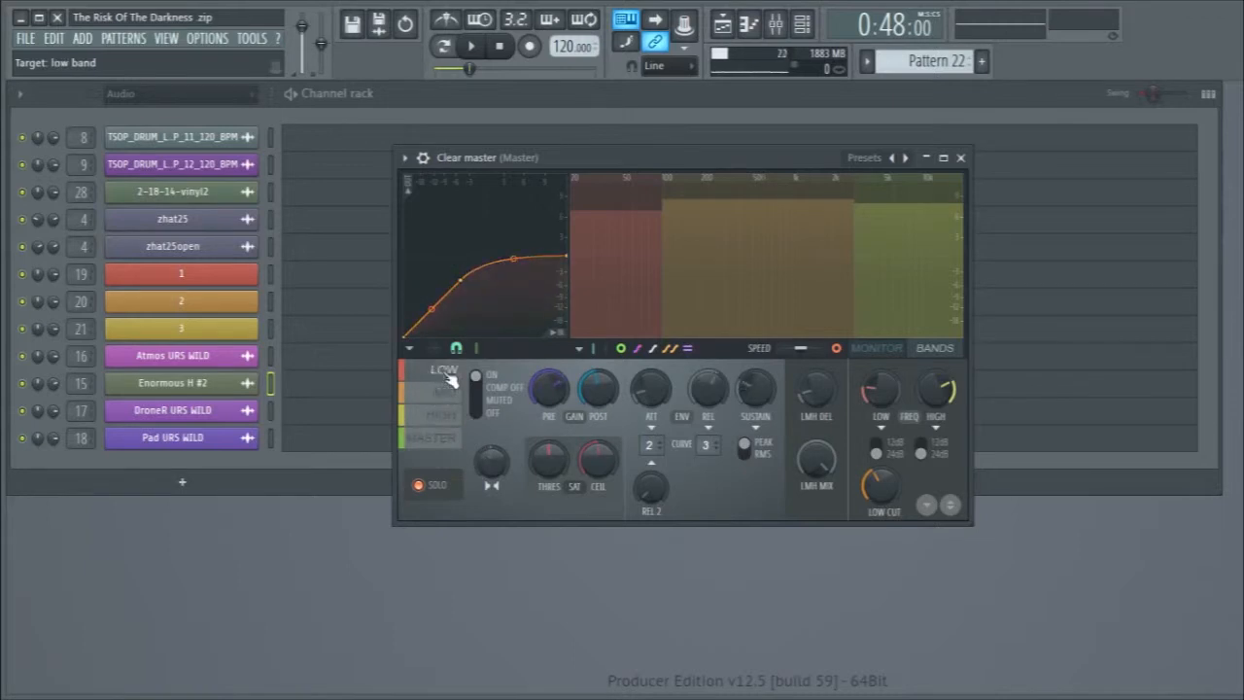
click(449, 441)
Play from bar 25, switch Clear master back to the monitor display, and compare the soloed bands with the master.
key(space)
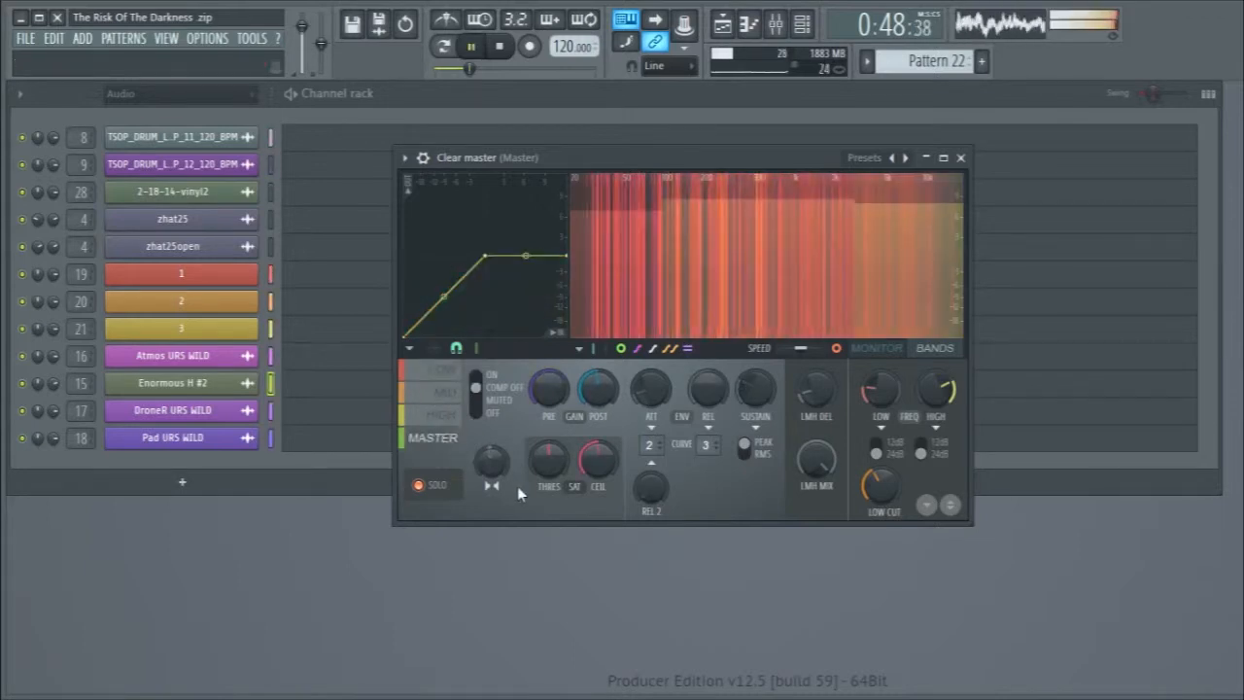
click(443, 415)
click(878, 349)
click(445, 391)
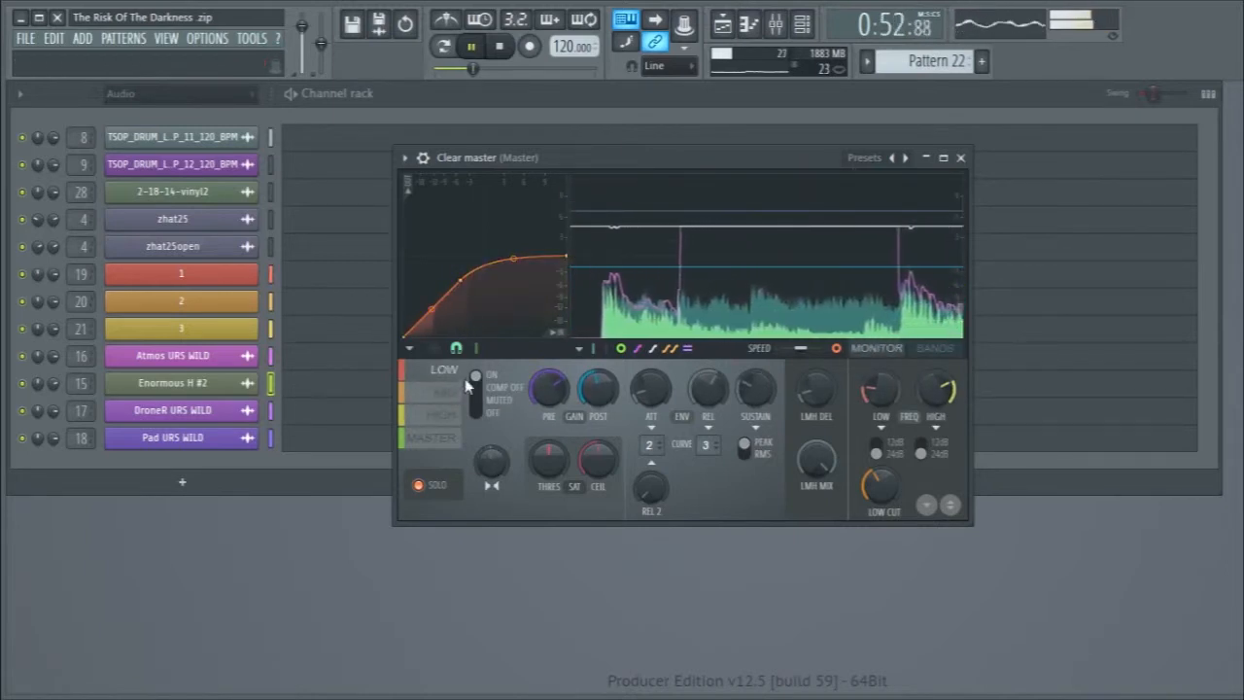
click(442, 437)
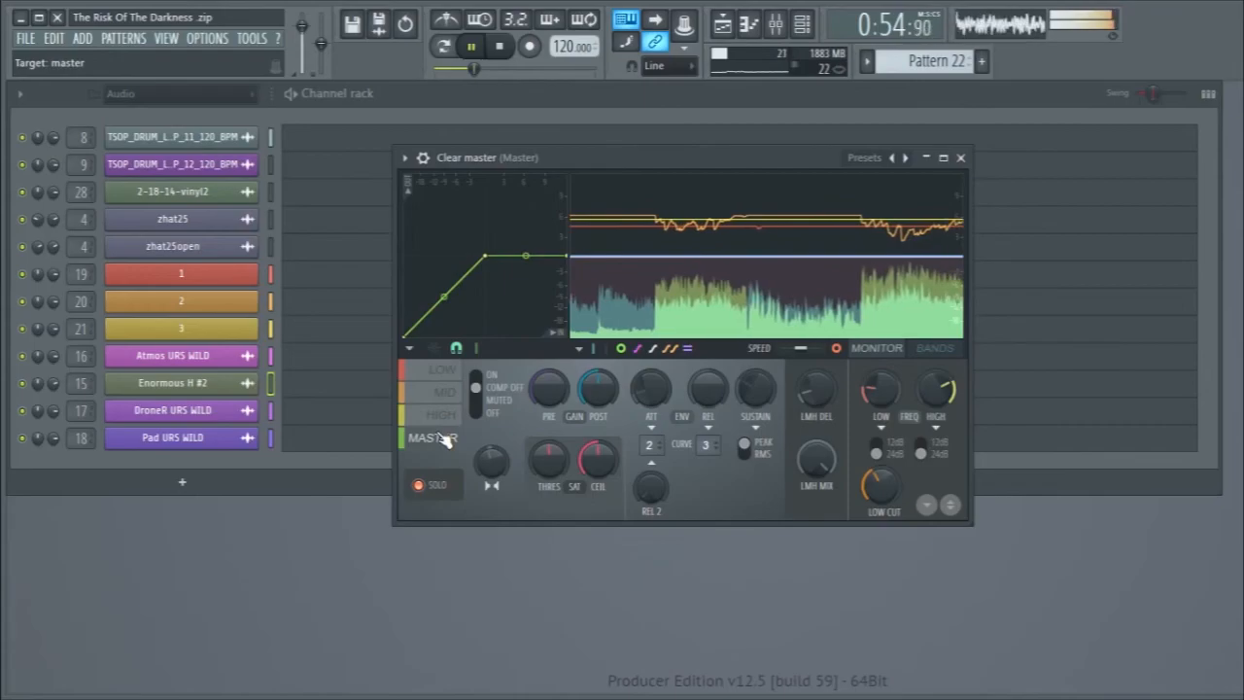